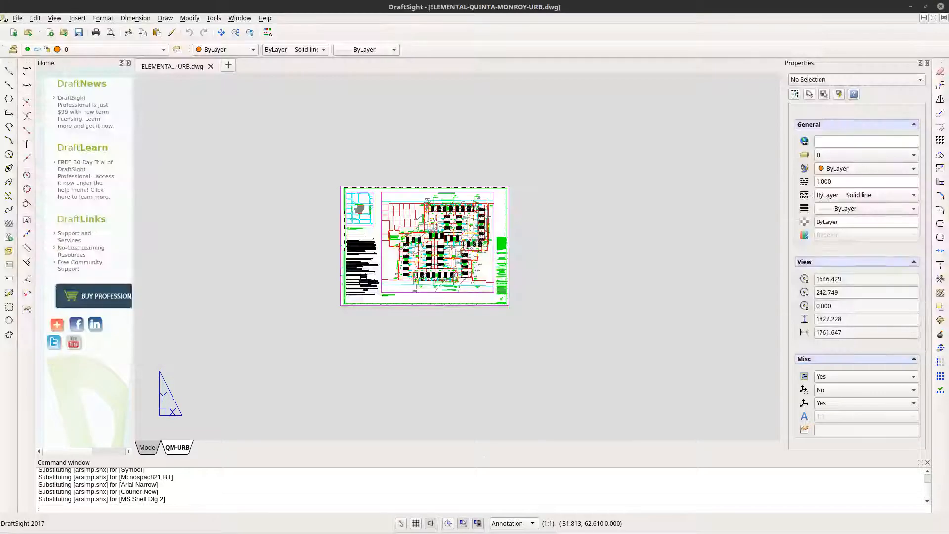
Switch the drawing from the QM-URB sheet to model space and examine the housing site plan
{"action": "left_click", "coordinate": [147, 447]}
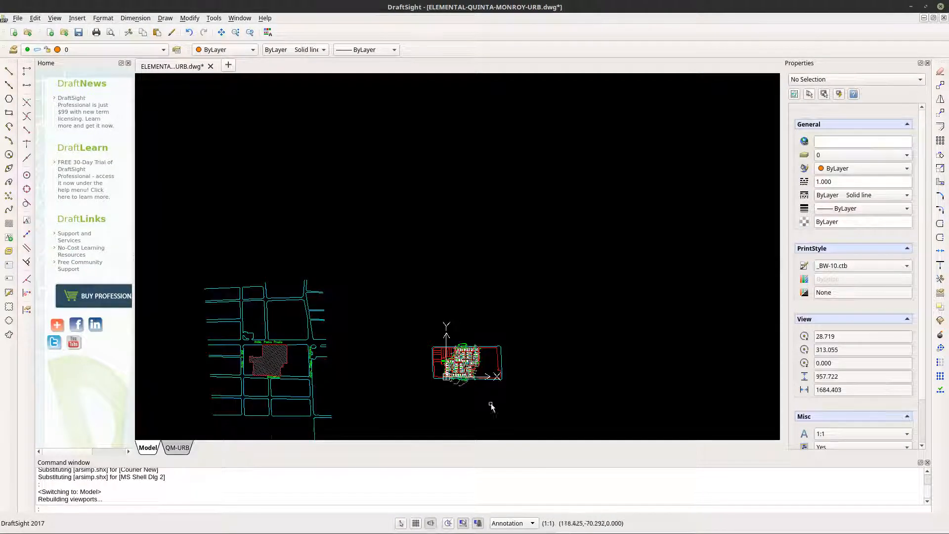
{"action": "scroll", "coordinate": [492, 400], "scroll_direction": "up", "scroll_amount": 5}
{"action": "scroll", "coordinate": [456, 366], "scroll_direction": "up", "scroll_amount": 2}
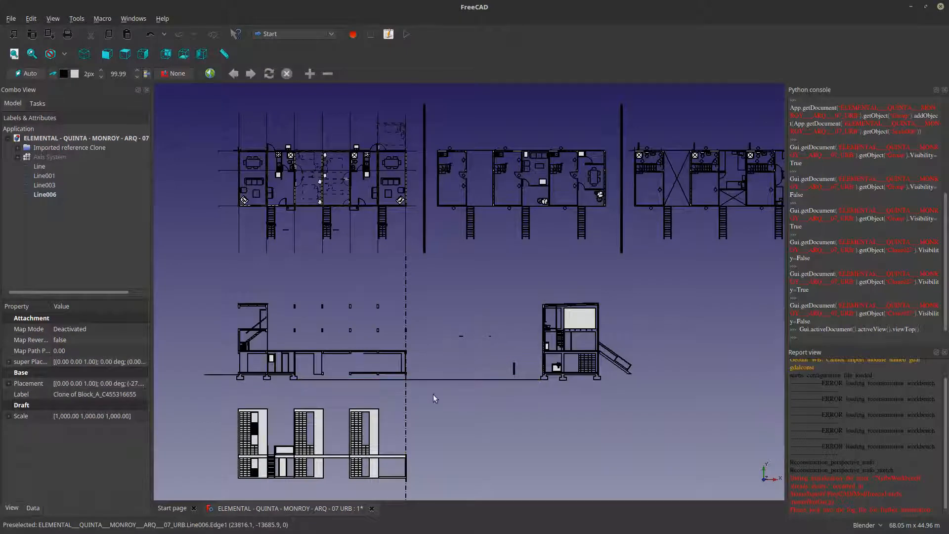
{"action": "scroll", "coordinate": [405, 396], "scroll_direction": "down", "scroll_amount": 2}
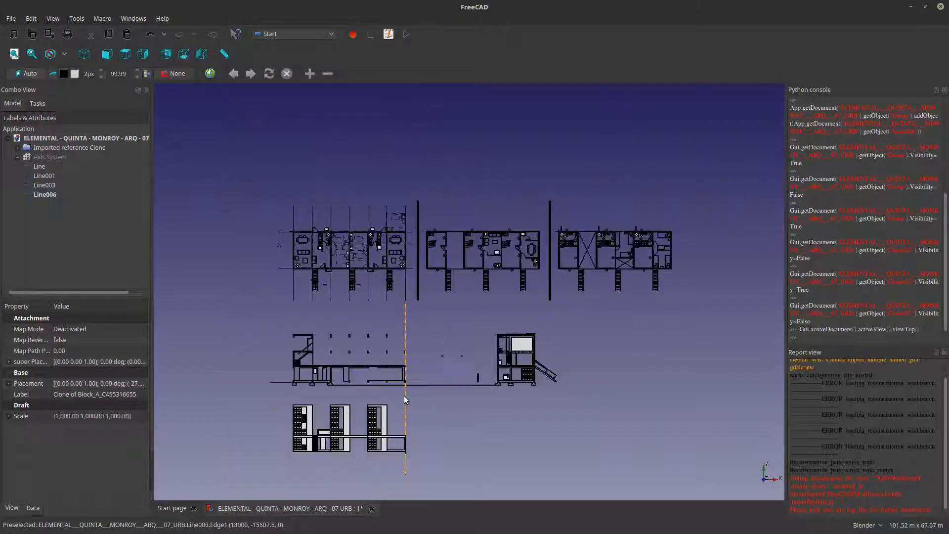
Switch to FreeCAD and examine the imported house plans, elevations and the section with the exterior stair
{"action": "scroll", "coordinate": [544, 376], "scroll_direction": "up", "scroll_amount": 2}
{"action": "scroll", "coordinate": [544, 376], "scroll_direction": "up", "scroll_amount": 2}
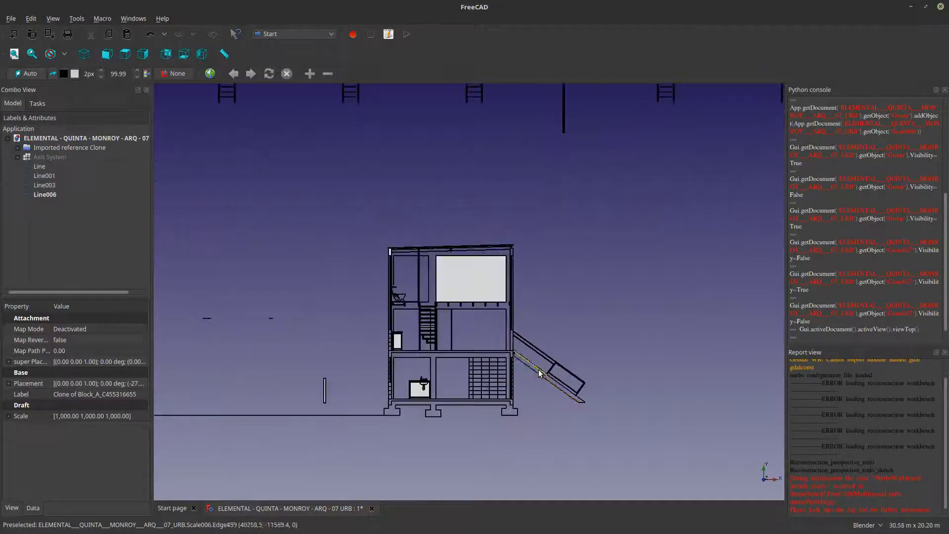
{"action": "scroll", "coordinate": [544, 376], "scroll_direction": "down", "scroll_amount": 2}
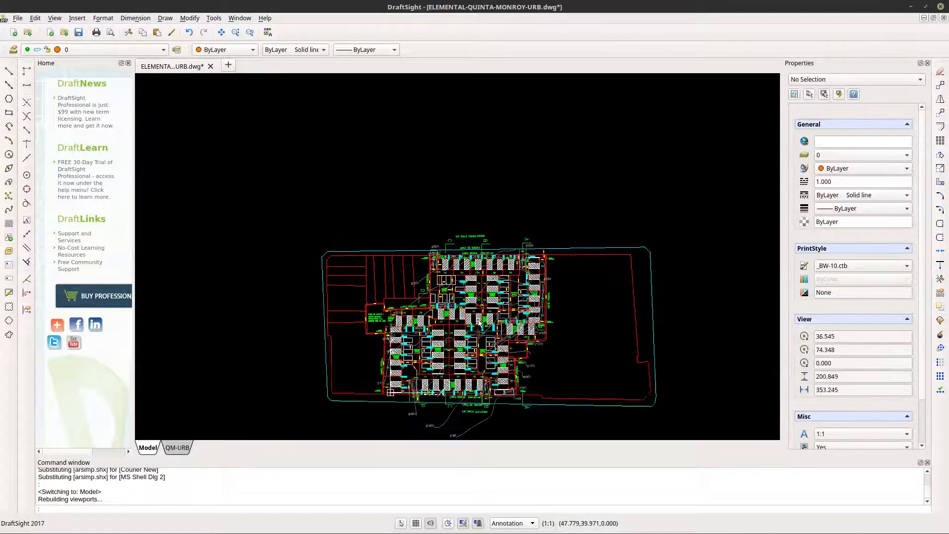
Switch back to DraftSight and examine the housing site plan and the separate street map with the hatched plot
{"action": "scroll", "coordinate": [479, 322], "scroll_direction": "up", "scroll_amount": 1}
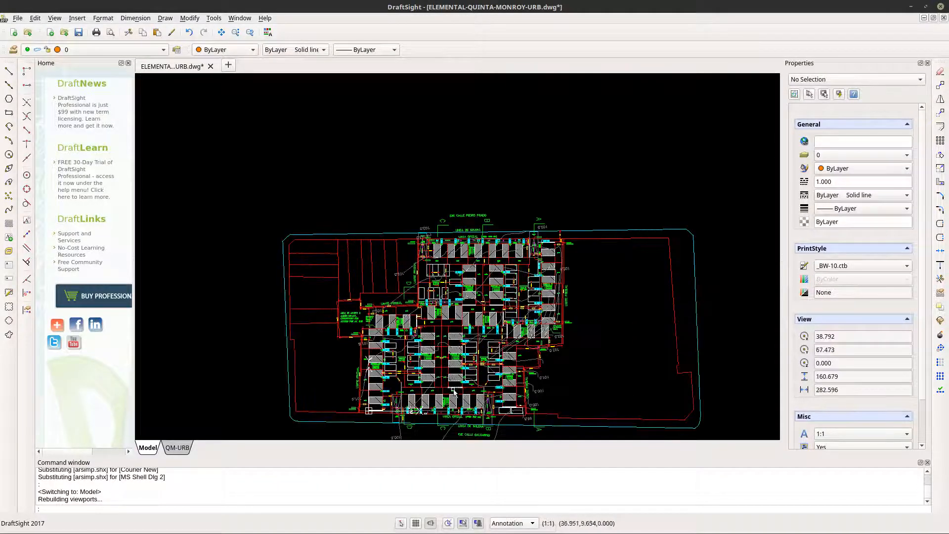
{"action": "scroll", "coordinate": [430, 364], "scroll_direction": "up", "scroll_amount": 3}
{"action": "scroll", "coordinate": [430, 364], "scroll_direction": "down", "scroll_amount": 5}
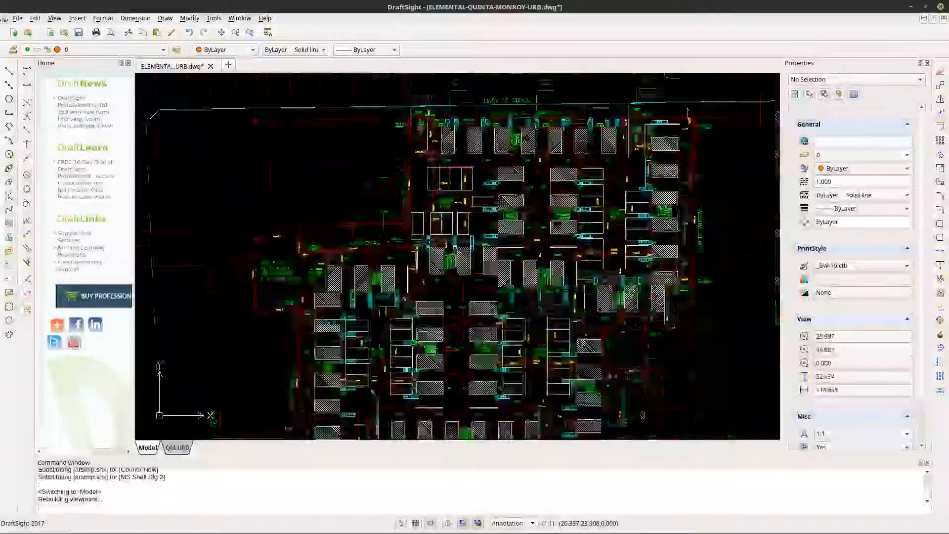
{"action": "scroll", "coordinate": [302, 282], "scroll_direction": "down", "scroll_amount": 2}
{"action": "middle_click_drag", "start_coordinate": [302, 283], "coordinate": [351, 282], "text": "shift"}
{"action": "key", "text": "ctrl+z"}
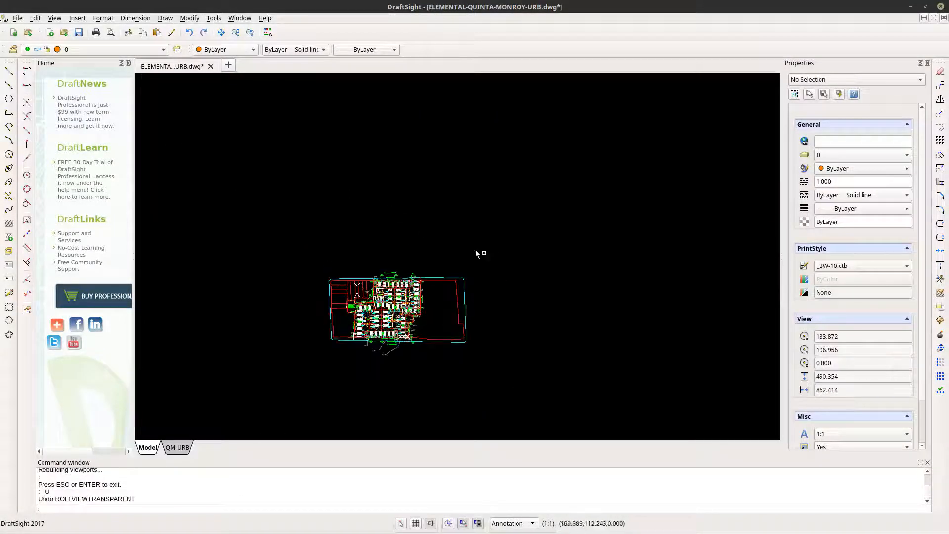
{"action": "scroll", "coordinate": [574, 272], "scroll_direction": "down", "scroll_amount": 2}
{"action": "scroll", "coordinate": [341, 290], "scroll_direction": "up", "scroll_amount": 4}
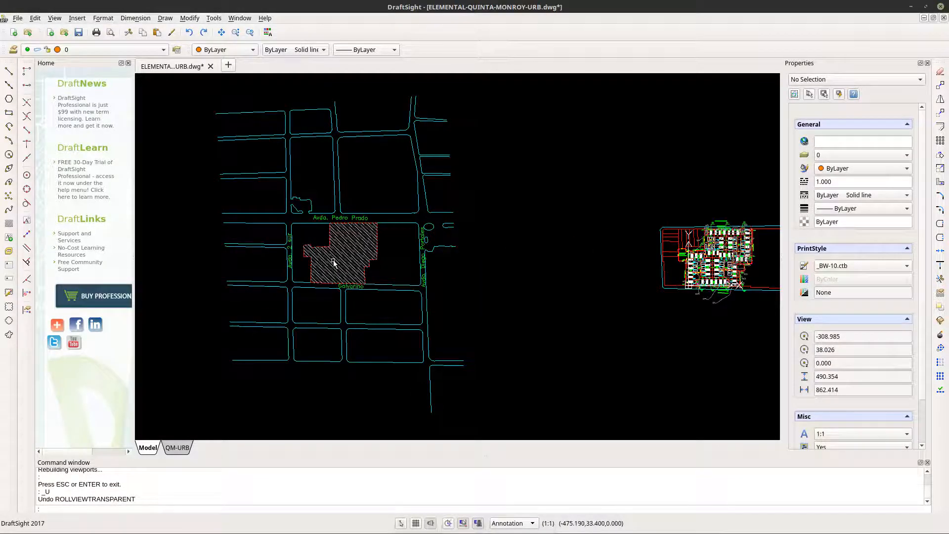
{"action": "scroll", "coordinate": [335, 267], "scroll_direction": "down", "scroll_amount": 1}
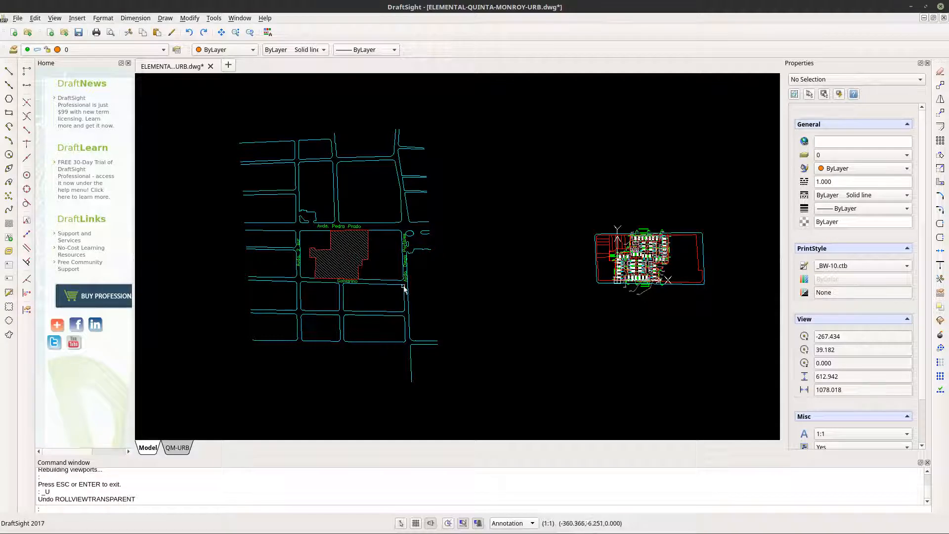
{"action": "scroll", "coordinate": [409, 304], "scroll_direction": "down", "scroll_amount": 1}
{"action": "scroll", "coordinate": [410, 301], "scroll_direction": "up", "scroll_amount": 1}
{"action": "scroll", "coordinate": [334, 251], "scroll_direction": "up", "scroll_amount": 2}
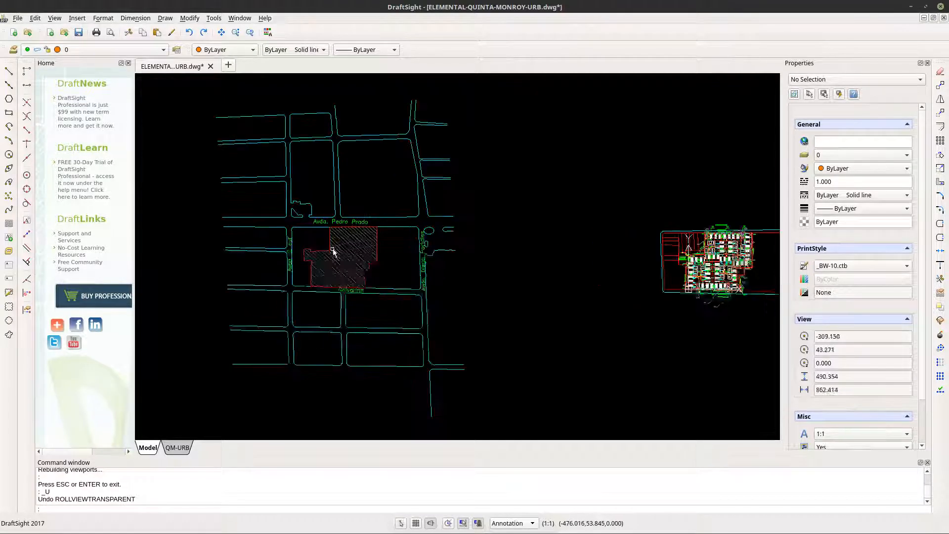
Turn off the U-ANNO-PATT layer that holds the plot's hatch in the street map
{"action": "left_click", "coordinate": [342, 262]}
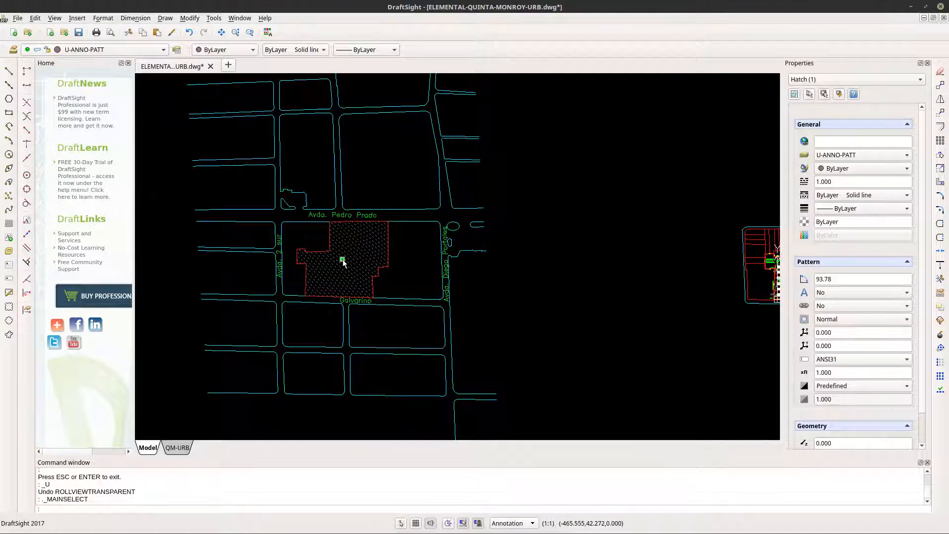
{"action": "scroll", "coordinate": [342, 262], "scroll_direction": "up", "scroll_amount": 3}
{"action": "scroll", "coordinate": [342, 261], "scroll_direction": "down", "scroll_amount": 3}
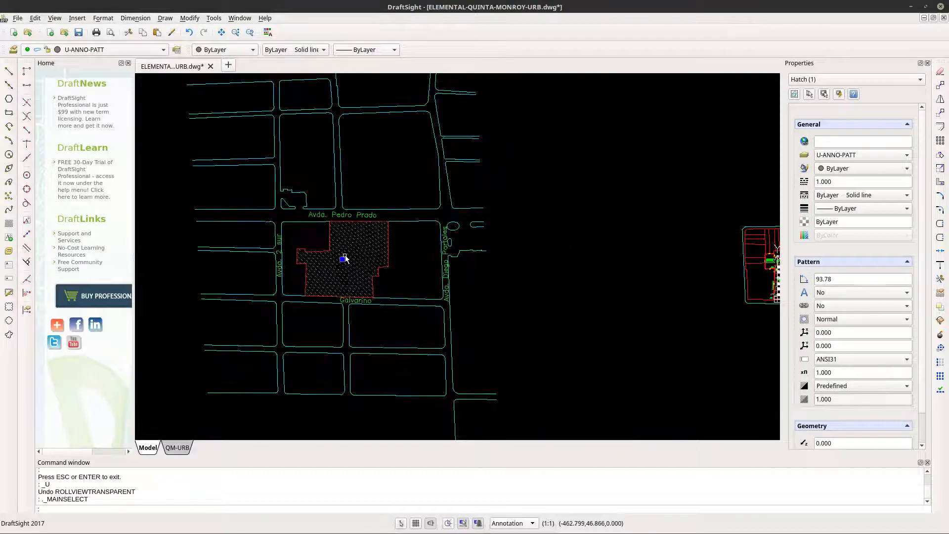
{"action": "left_click", "coordinate": [27, 52]}
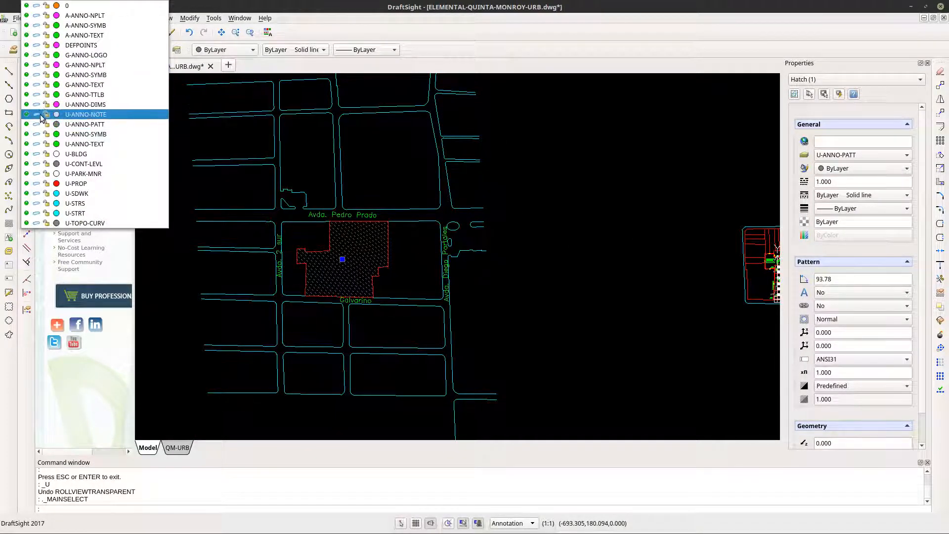
{"action": "left_click", "coordinate": [233, 4]}
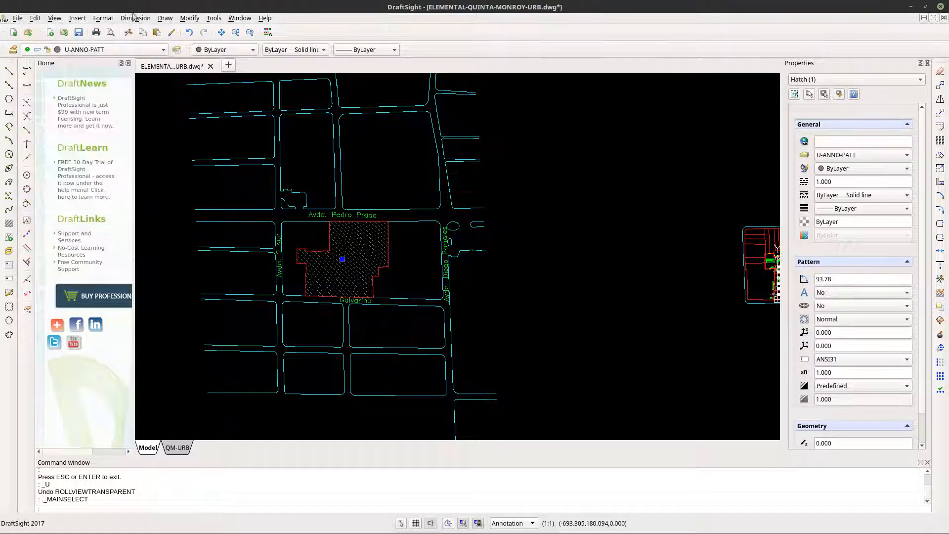
{"action": "left_click", "coordinate": [63, 52]}
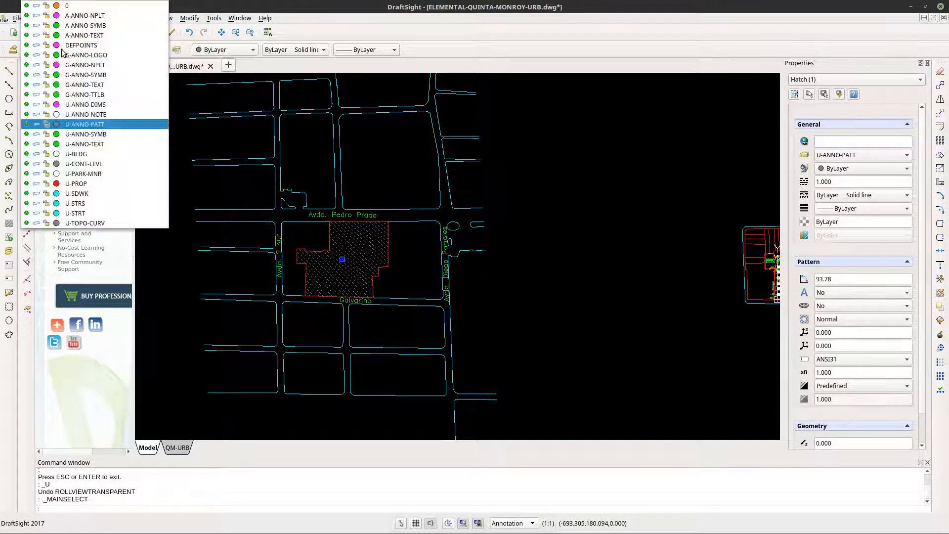
{"action": "left_click", "coordinate": [26, 124]}
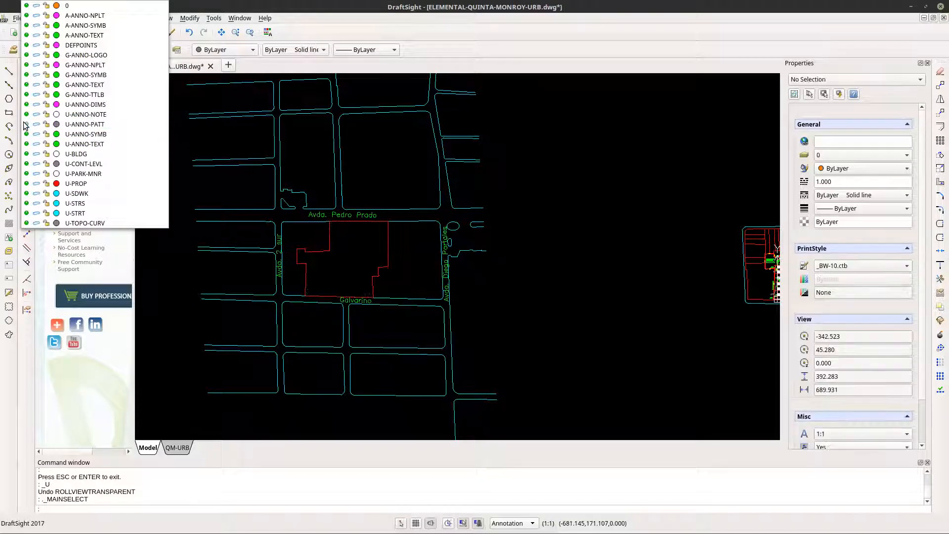
{"action": "left_click", "coordinate": [373, 277]}
Select the whole street map with a window and copy it to the clipboard
{"action": "scroll", "coordinate": [376, 225], "scroll_direction": "down", "scroll_amount": 5}
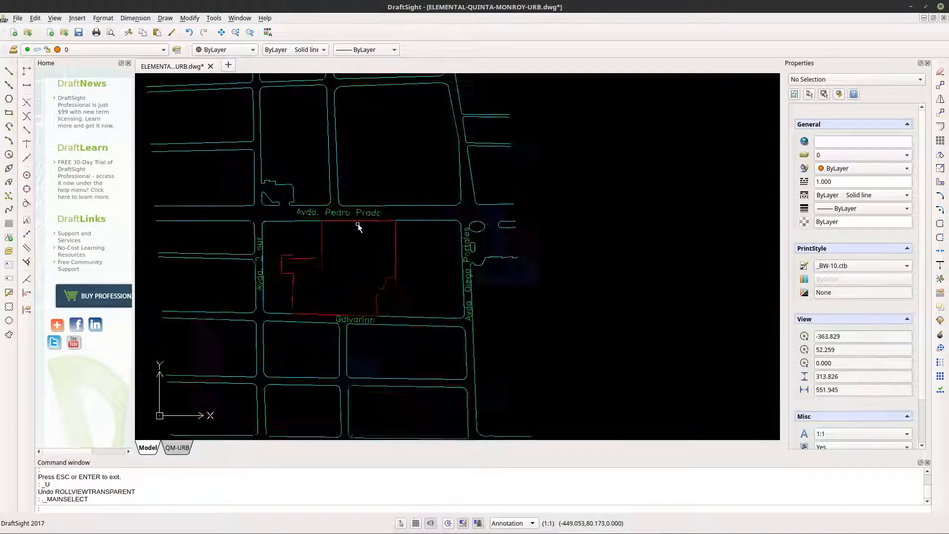
{"action": "left_click", "coordinate": [270, 133]}
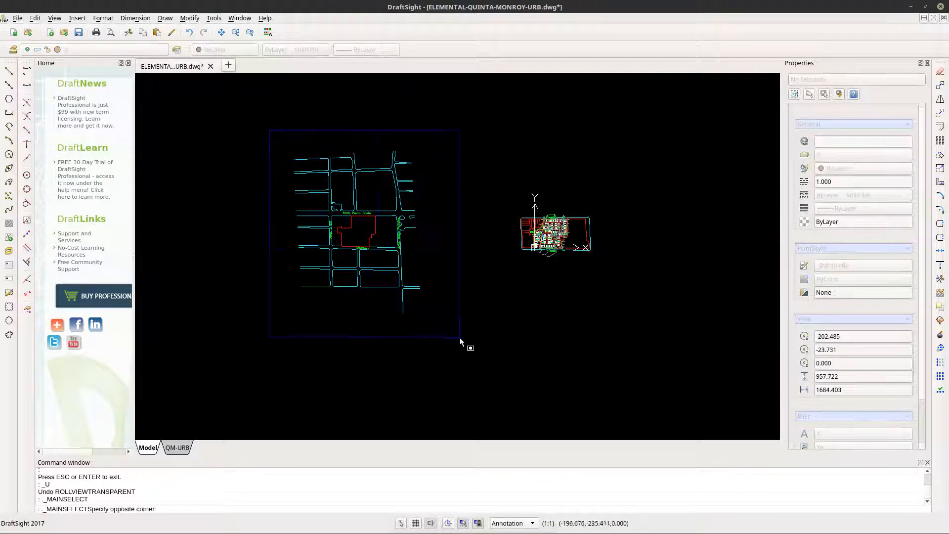
{"action": "left_click", "coordinate": [459, 339]}
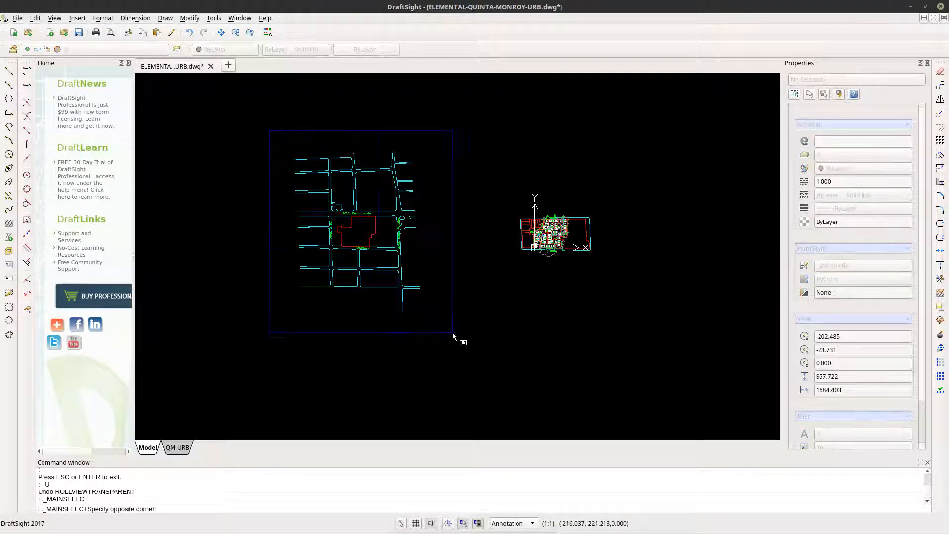
{"action": "left_click", "coordinate": [18, 18]}
{"action": "mouse_move", "coordinate": [28, 17]}
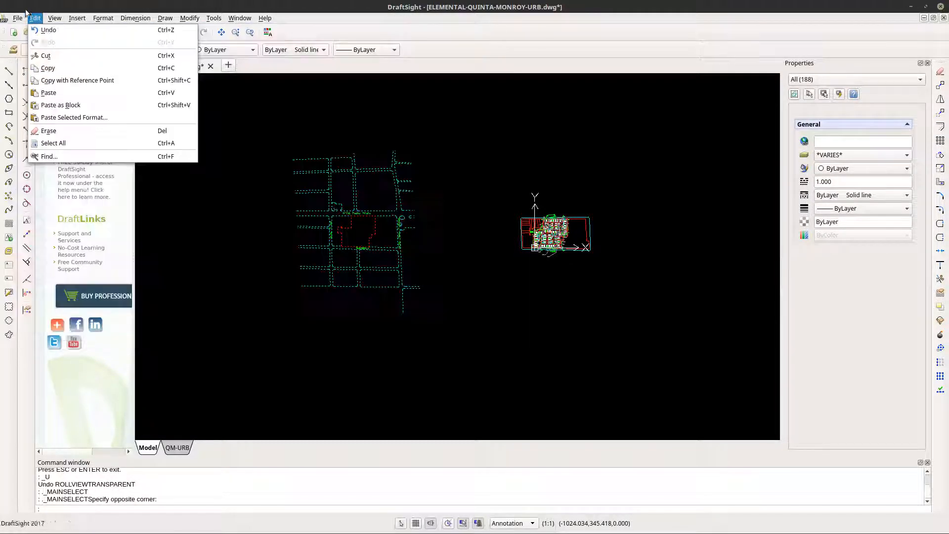
{"action": "left_click", "coordinate": [51, 68]}
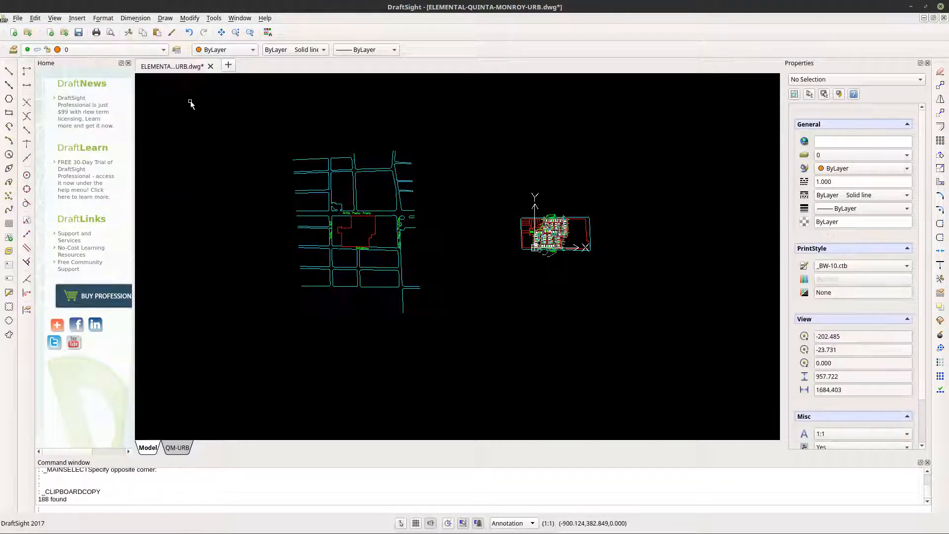
Create a new drawing from the standardiso.dwt template
{"action": "left_click", "coordinate": [18, 18]}
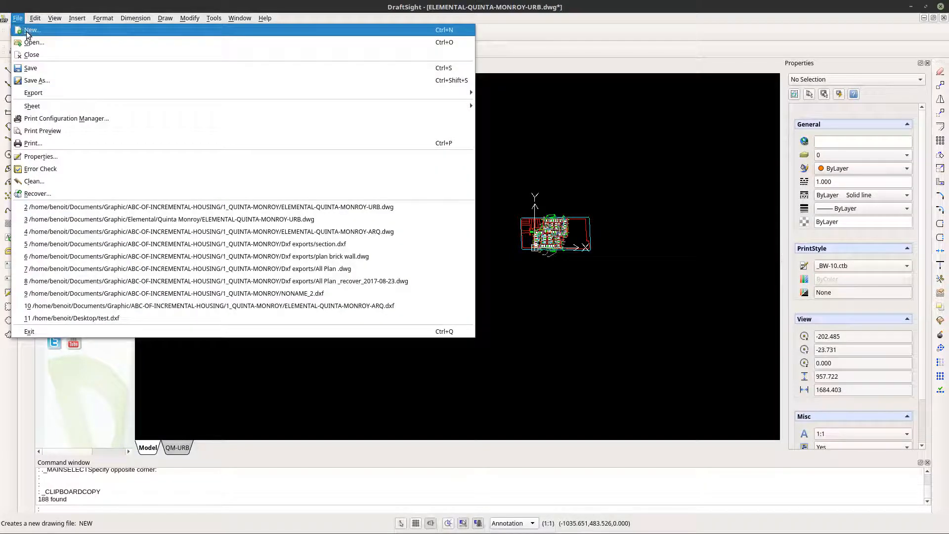
{"action": "left_click", "coordinate": [26, 31]}
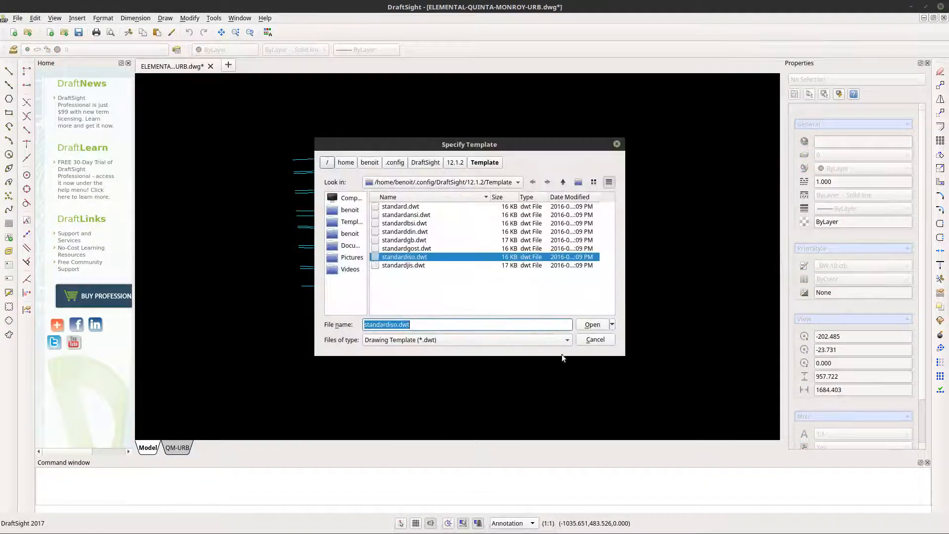
{"action": "left_click", "coordinate": [594, 327]}
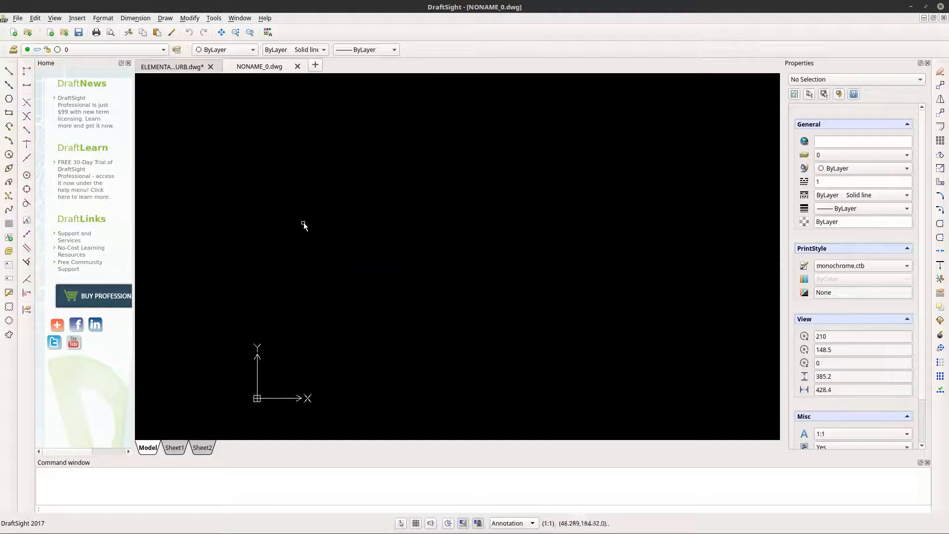
Paste the copied street map as a block close to the origin of the new drawing
{"action": "left_click", "coordinate": [18, 19]}
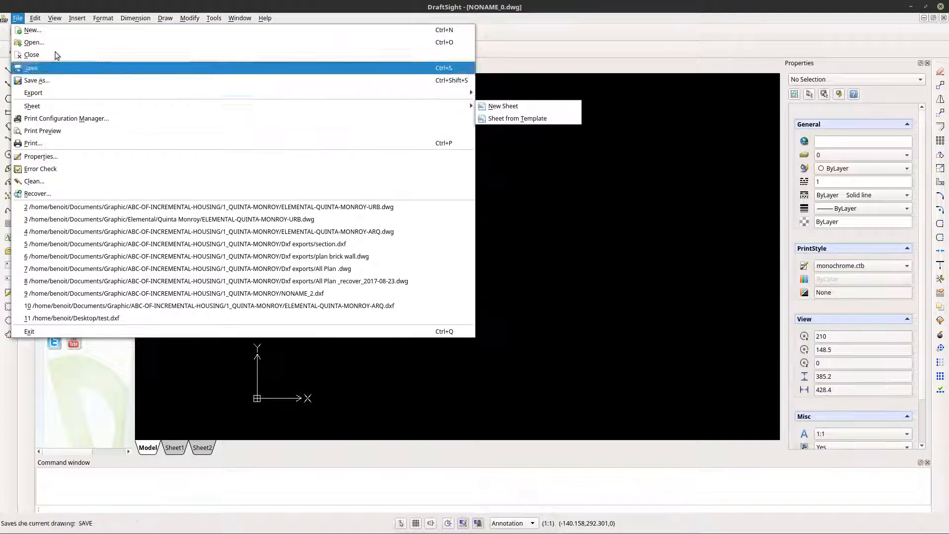
{"action": "mouse_move", "coordinate": [39, 19]}
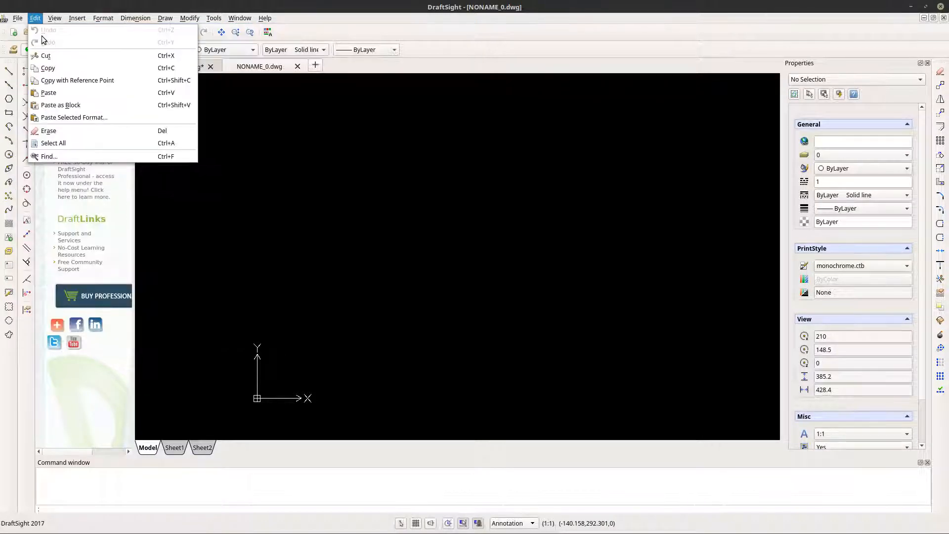
{"action": "left_click", "coordinate": [61, 106]}
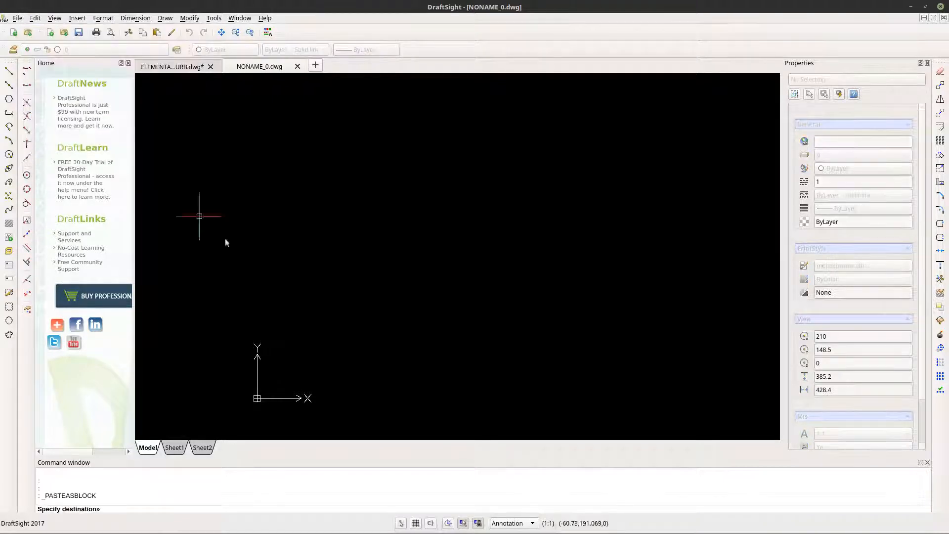
{"action": "scroll", "coordinate": [307, 329], "scroll_direction": "down", "scroll_amount": 3}
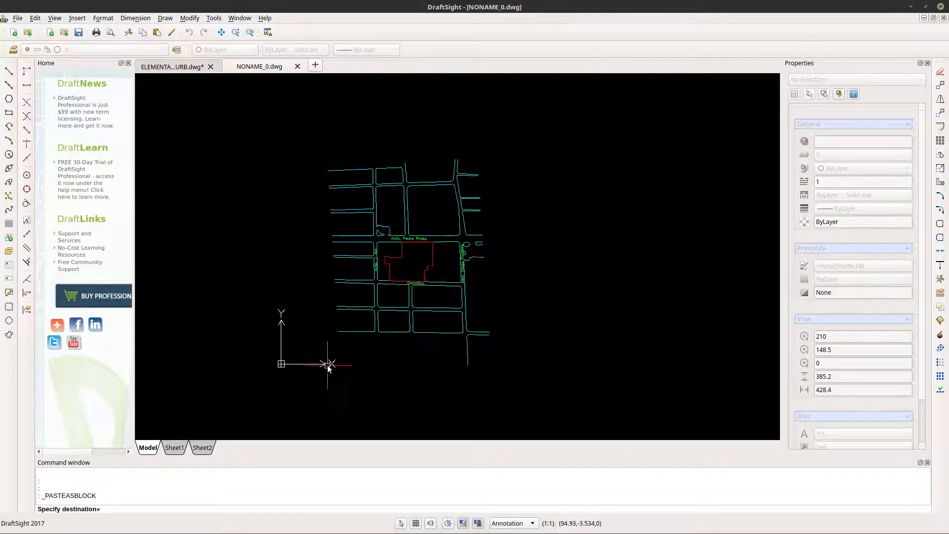
{"action": "left_click", "coordinate": [347, 368]}
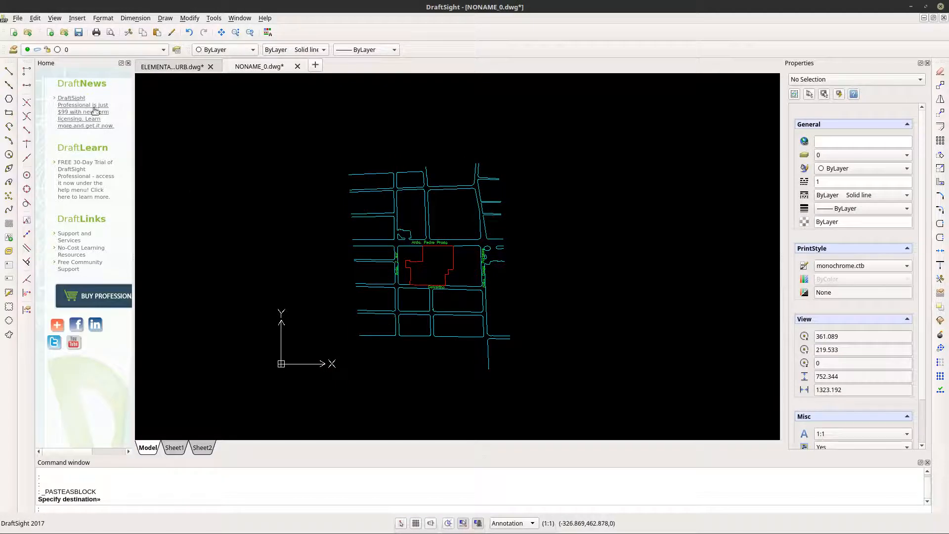
Start saving the new drawing under another format, choosing R2013 ASCII Drawing (*.dxf) as the file type
{"action": "left_click", "coordinate": [17, 17]}
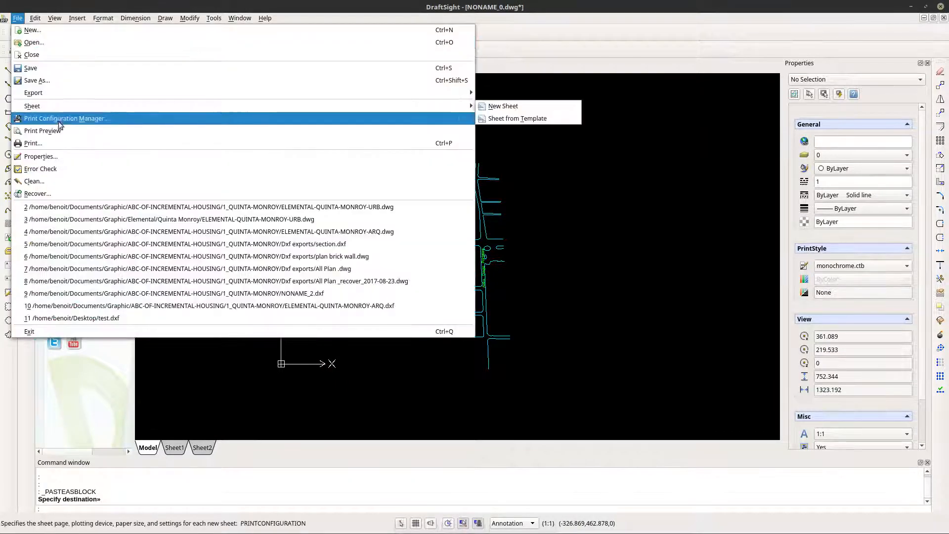
{"action": "left_click", "coordinate": [54, 80]}
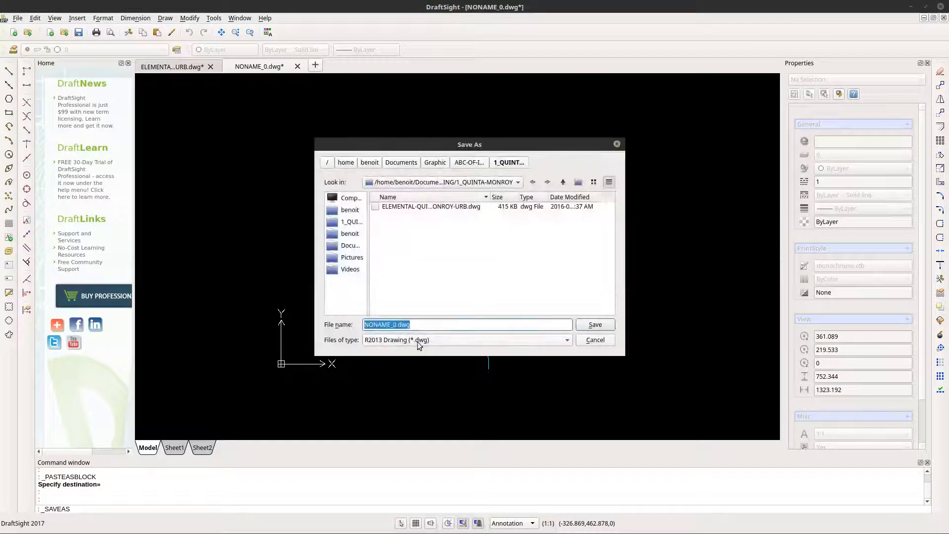
{"action": "left_click", "coordinate": [416, 341]}
{"action": "left_click", "coordinate": [412, 304]}
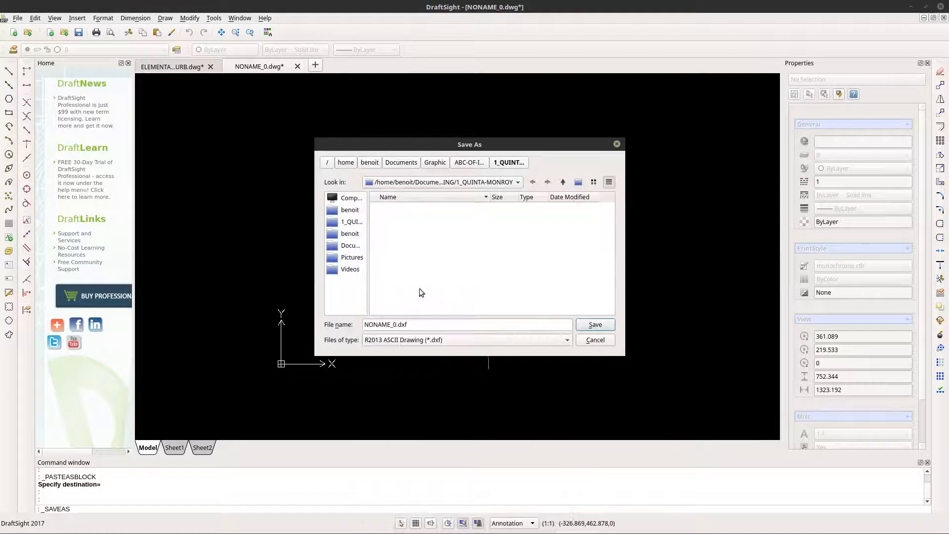
Create a folder named export dxf's in the 1_QUINTA-MONROY directory and save the drawing there as NONAME_0.dxf
{"action": "left_click", "coordinate": [578, 182]}
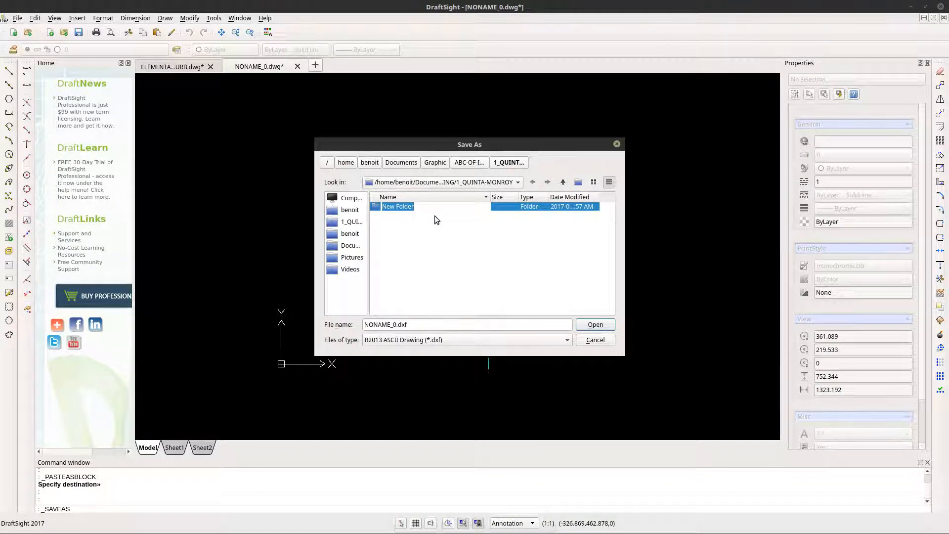
{"action": "type", "text": "export dxf"}
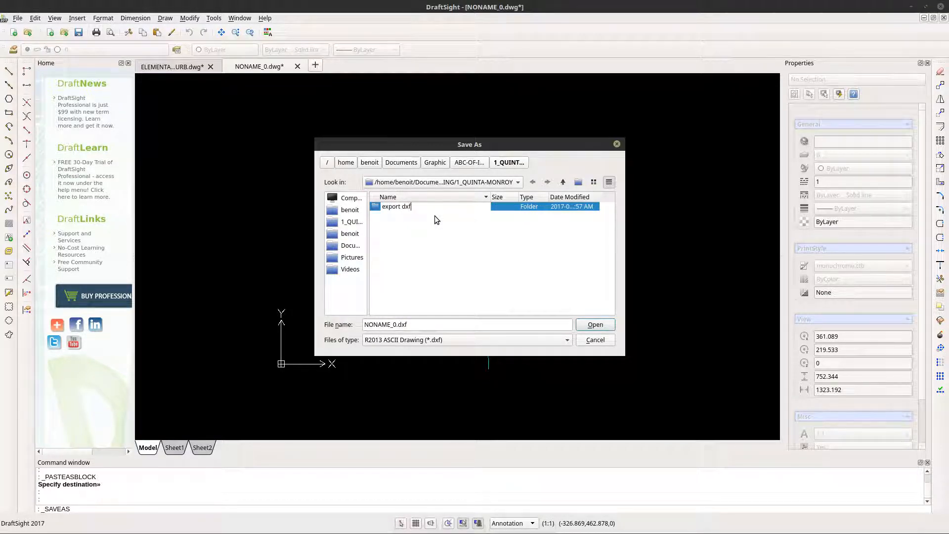
{"action": "key", "text": "Return"}
{"action": "type", "text": "f's"}
{"action": "key", "text": "Return"}
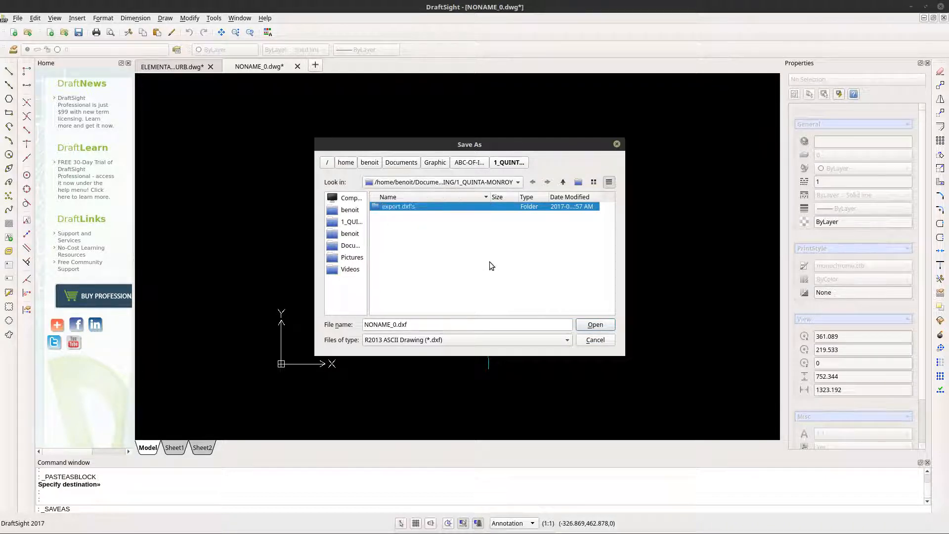
{"action": "left_click", "coordinate": [555, 293]}
{"action": "left_click", "coordinate": [596, 324]}
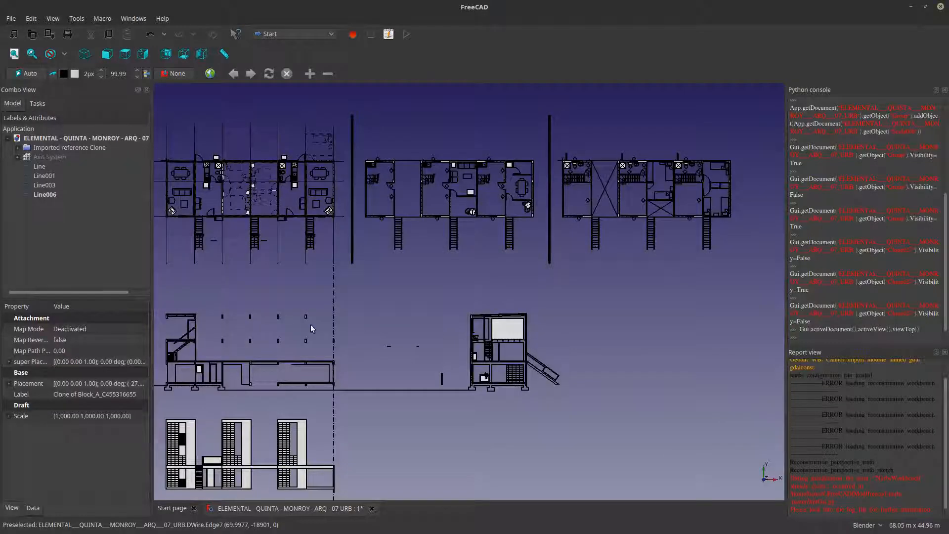
Switch to FreeCAD with the ELEMENTAL - QUINTA - MONROY document and activate the Arch workbench
{"action": "scroll", "coordinate": [312, 329], "scroll_direction": "down", "scroll_amount": 4}
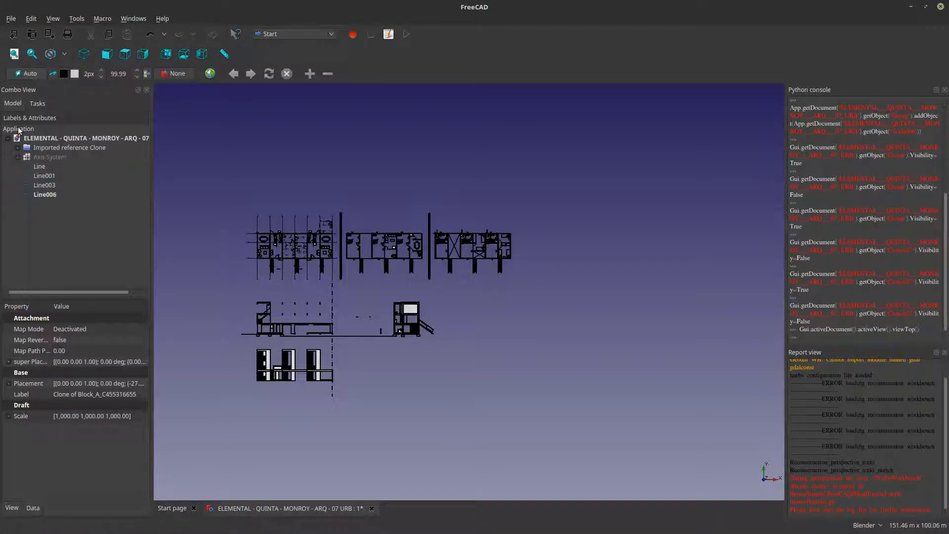
{"action": "left_click", "coordinate": [10, 18]}
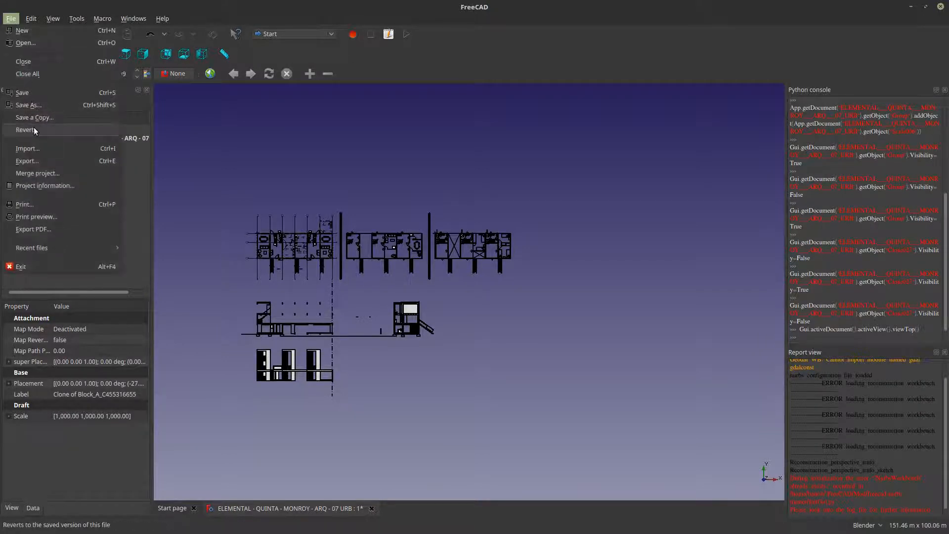
{"action": "left_click", "coordinate": [10, 18]}
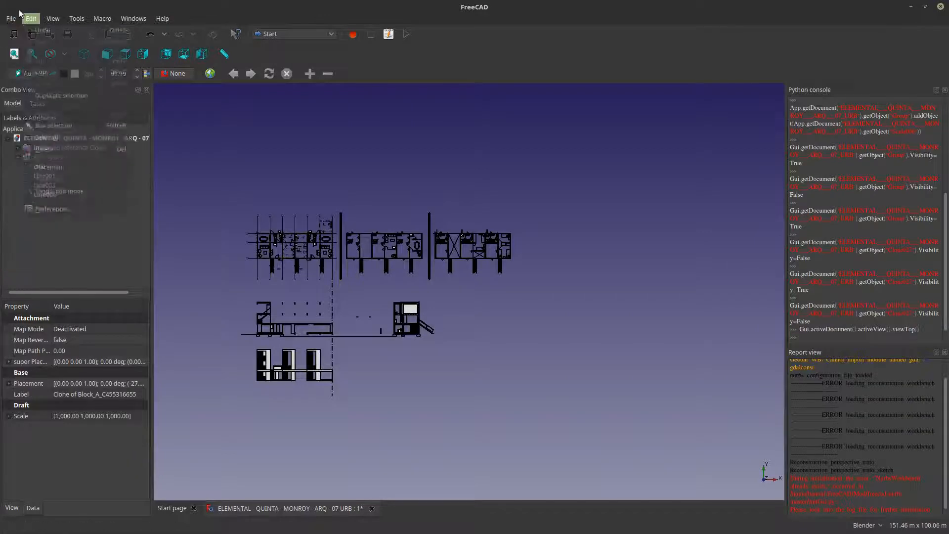
{"action": "left_click", "coordinate": [10, 18]}
{"action": "left_click", "coordinate": [305, 21]}
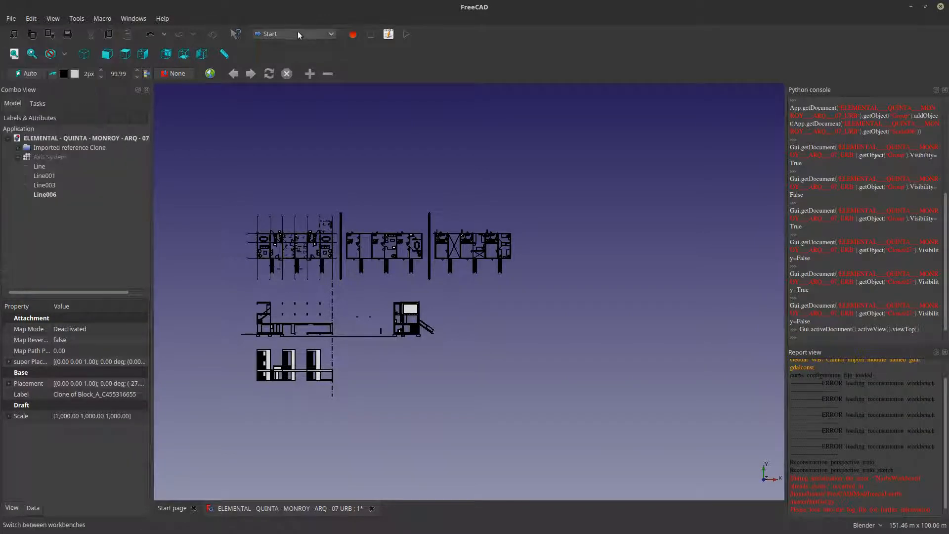
{"action": "left_click", "coordinate": [297, 32]}
{"action": "left_click", "coordinate": [293, 7]}
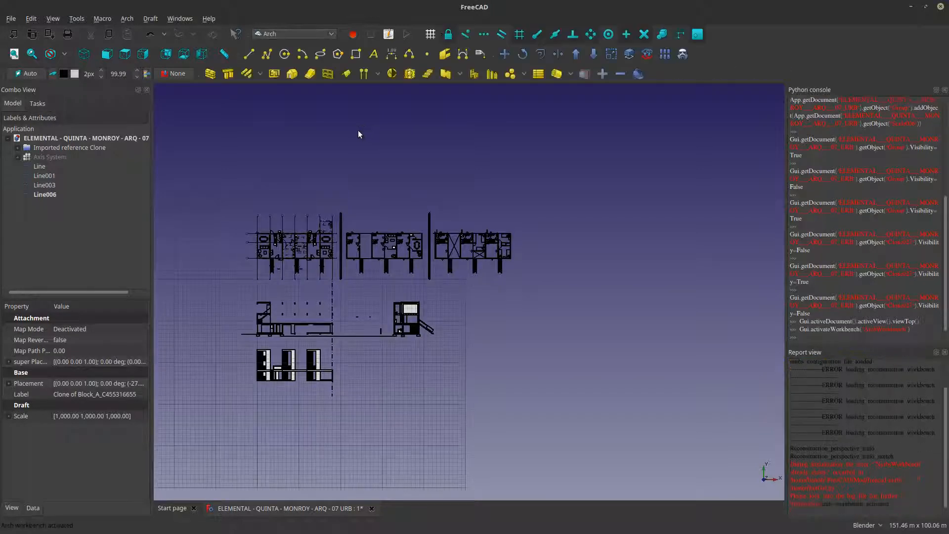
Import NONAME_0.dxf from the export dxf's folder into the current document
{"action": "left_click", "coordinate": [11, 20]}
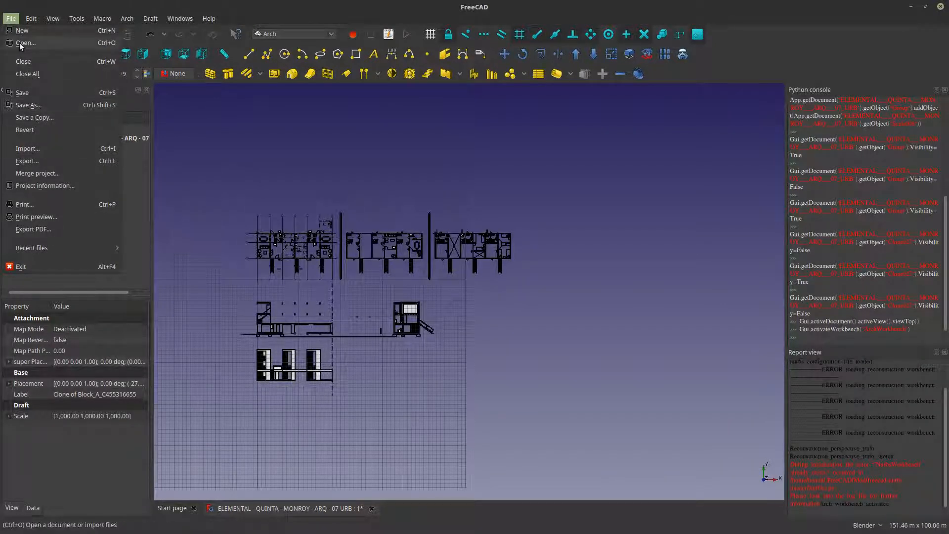
{"action": "left_click", "coordinate": [35, 149]}
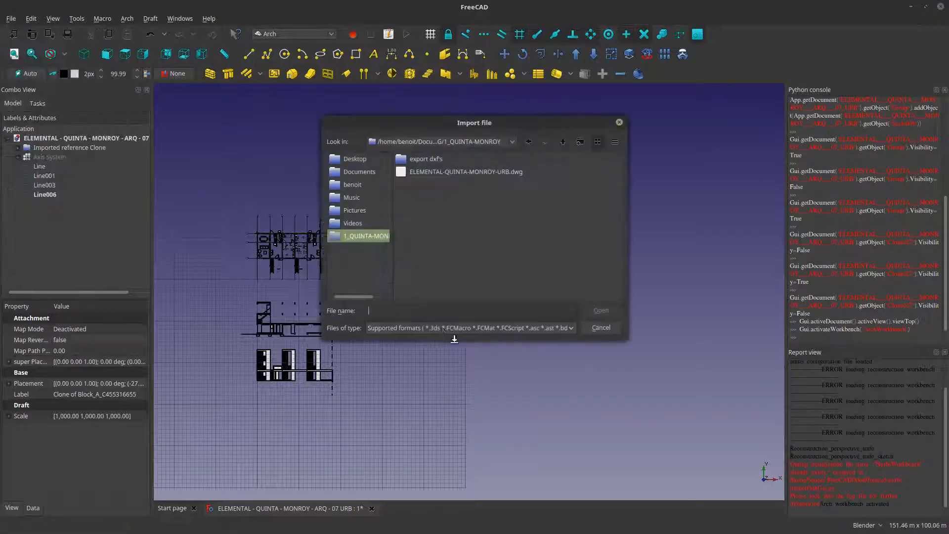
{"action": "double_click", "coordinate": [426, 158]}
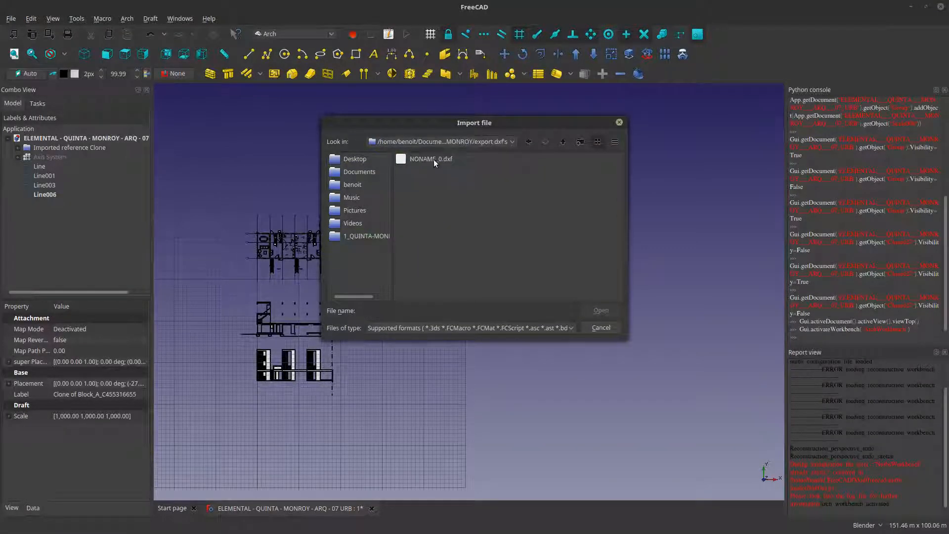
{"action": "left_click", "coordinate": [430, 159]}
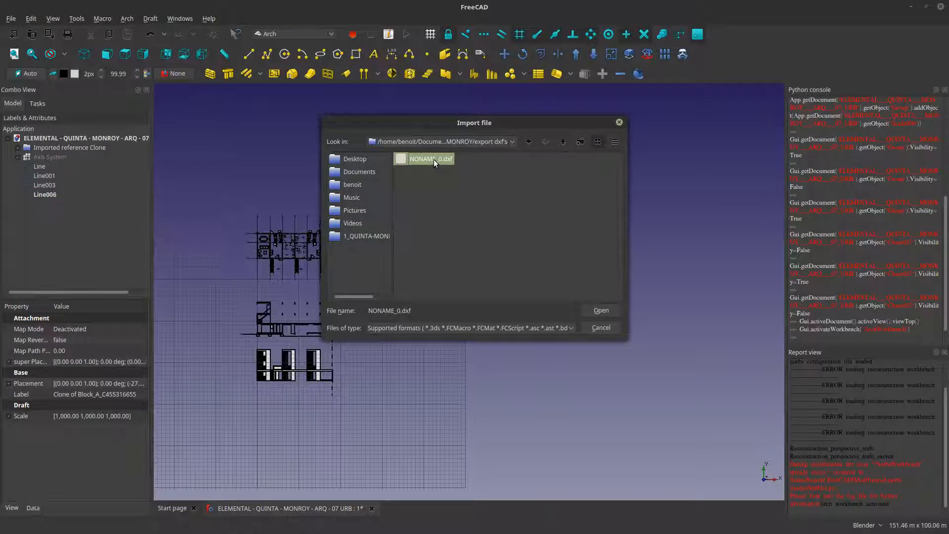
{"action": "left_click", "coordinate": [598, 310]}
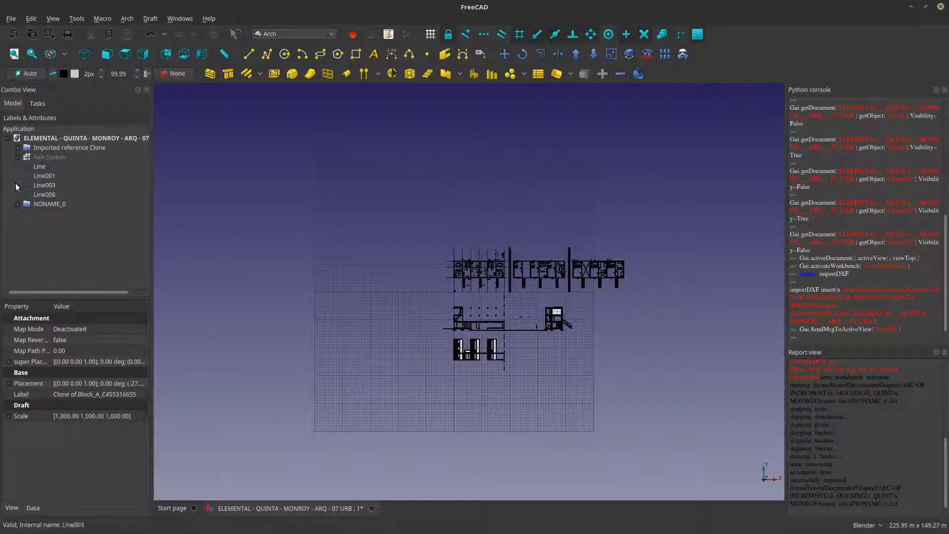
Expand the imported NONAME_0 group and its layer 0, and select the street map block inside it
{"action": "left_click", "coordinate": [17, 199]}
{"action": "left_click", "coordinate": [18, 203]}
{"action": "left_click", "coordinate": [27, 211]}
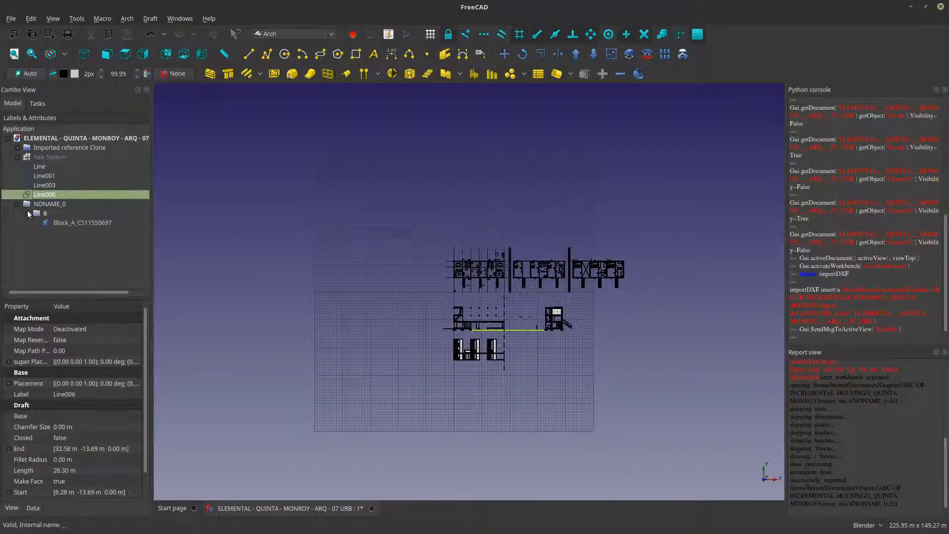
{"action": "left_click", "coordinate": [54, 223]}
{"action": "scroll", "coordinate": [514, 346], "scroll_direction": "up", "scroll_amount": 15}
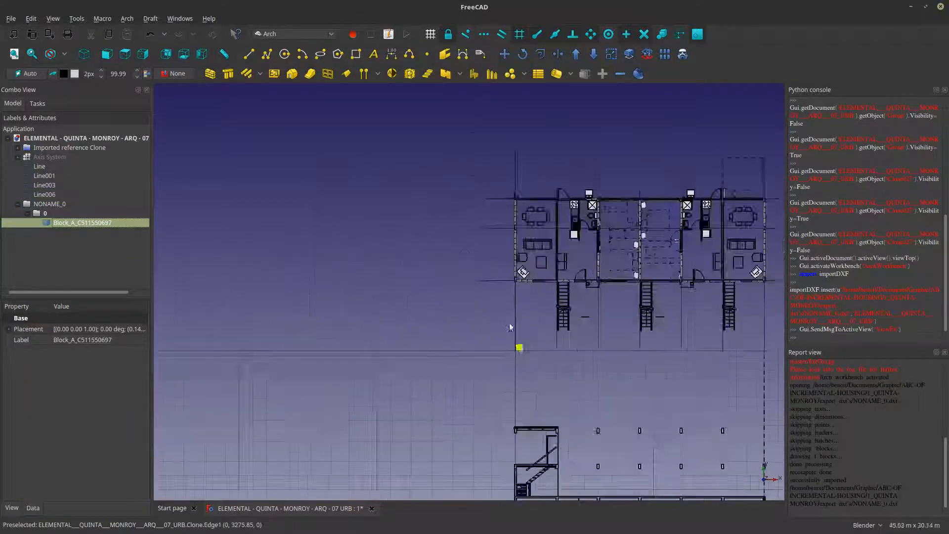
{"action": "scroll", "coordinate": [500, 333], "scroll_direction": "up", "scroll_amount": 10}
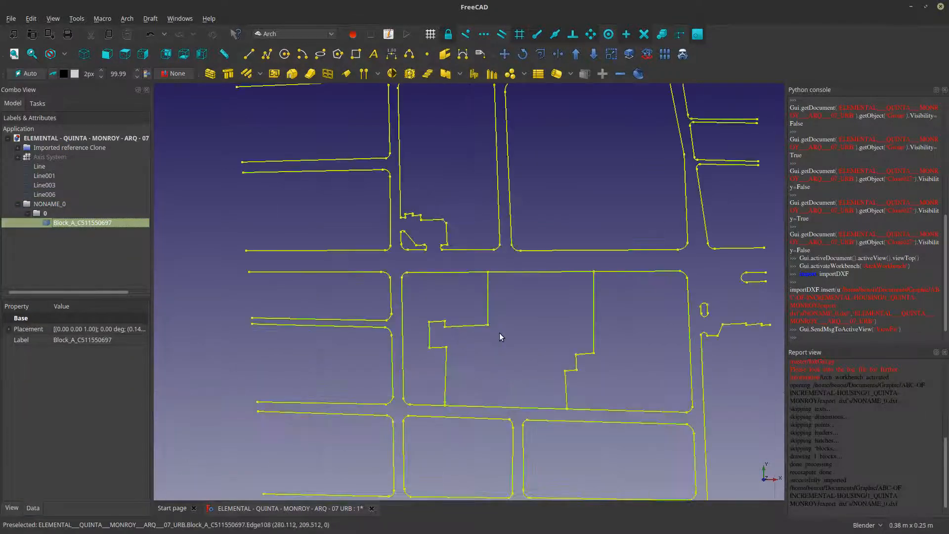
{"action": "scroll", "coordinate": [503, 333], "scroll_direction": "down", "scroll_amount": 8}
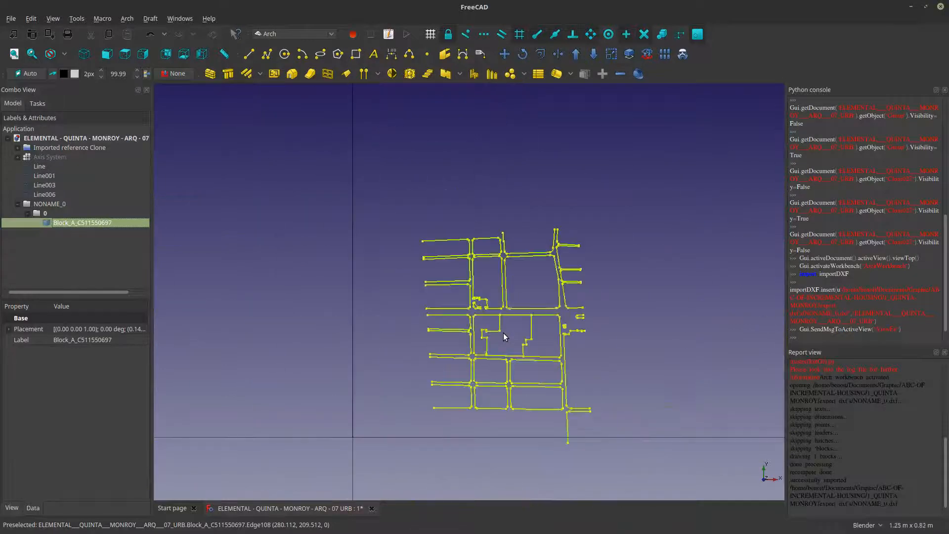
{"action": "scroll", "coordinate": [385, 294], "scroll_direction": "down", "scroll_amount": 5}
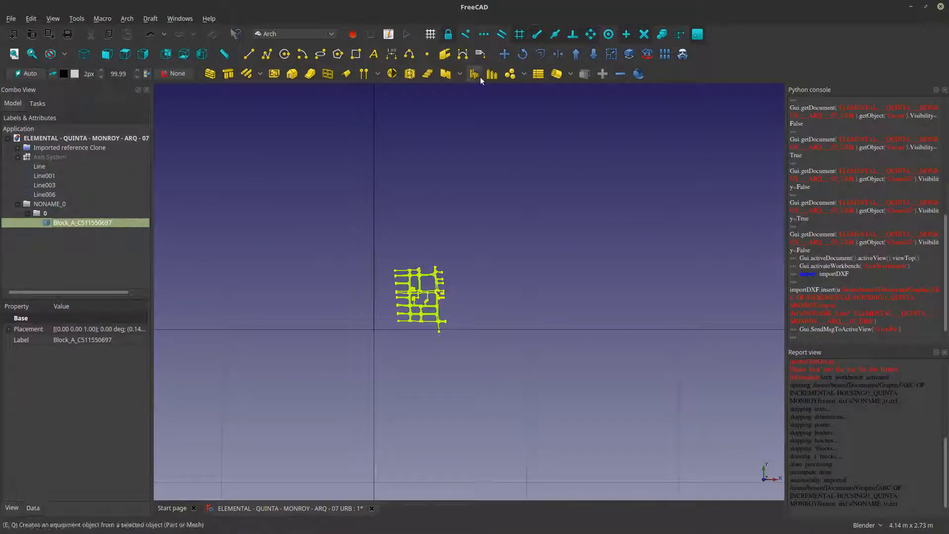
Scale the street map block by 1000 in X, Y and Z without copying, from a base point near its lower-left corner
{"action": "left_click", "coordinate": [612, 54]}
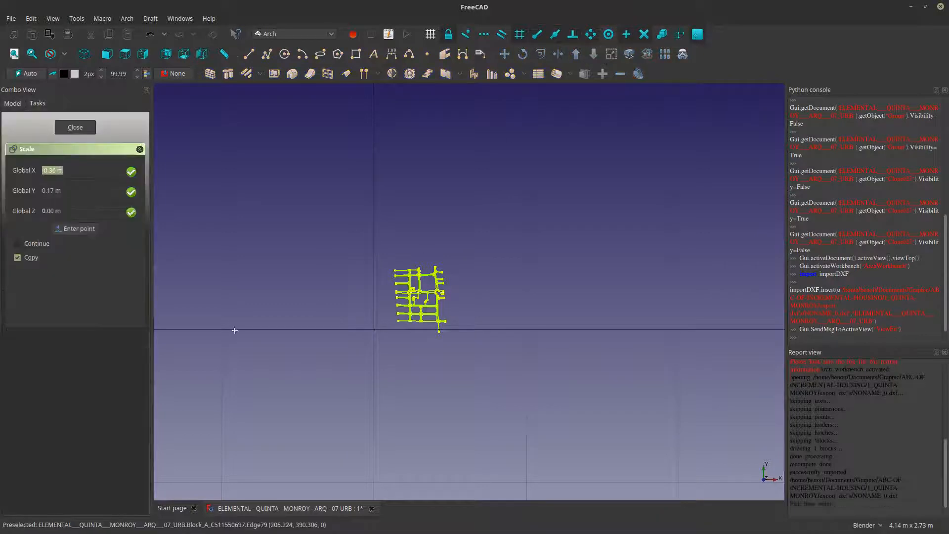
{"action": "scroll", "coordinate": [457, 329], "scroll_direction": "up", "scroll_amount": 5}
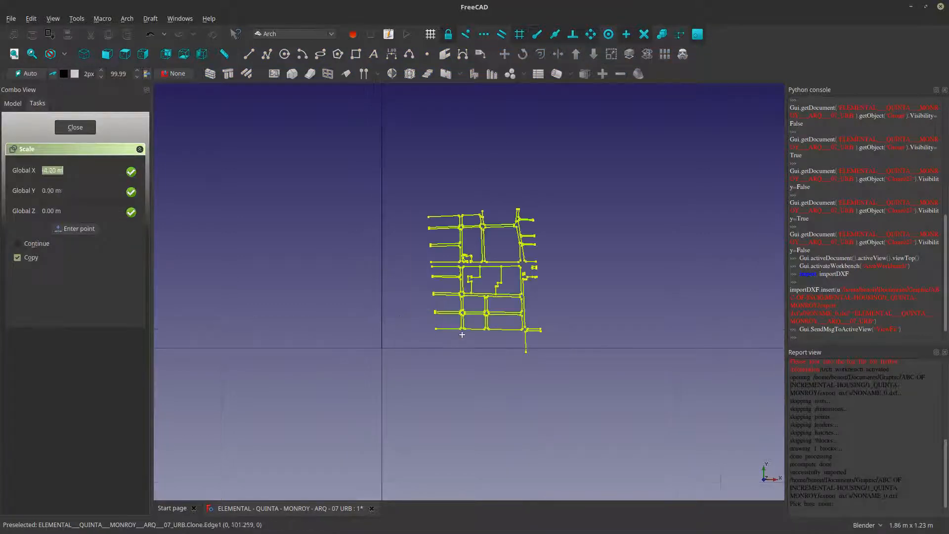
{"action": "left_click", "coordinate": [32, 258]}
{"action": "left_click", "coordinate": [33, 259]}
{"action": "left_click", "coordinate": [409, 380]}
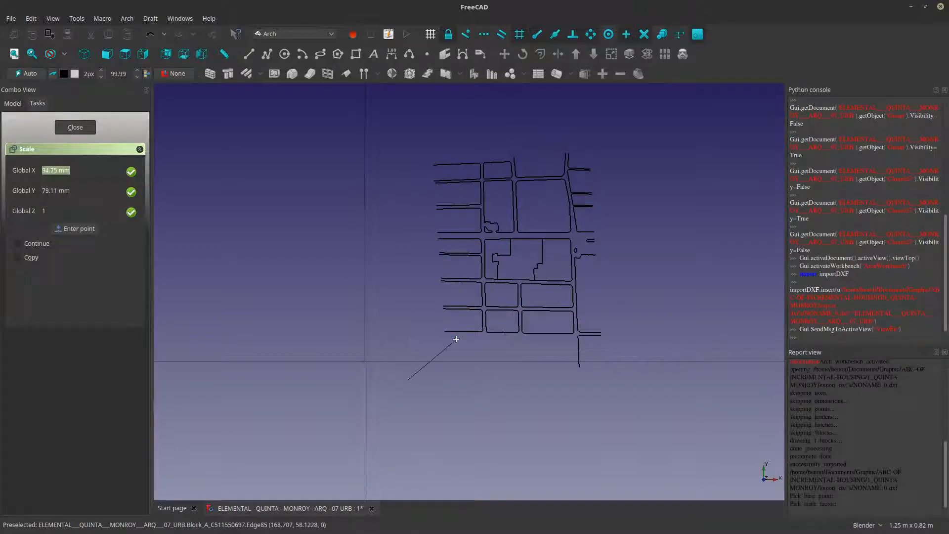
{"action": "type", "text": "11000"}
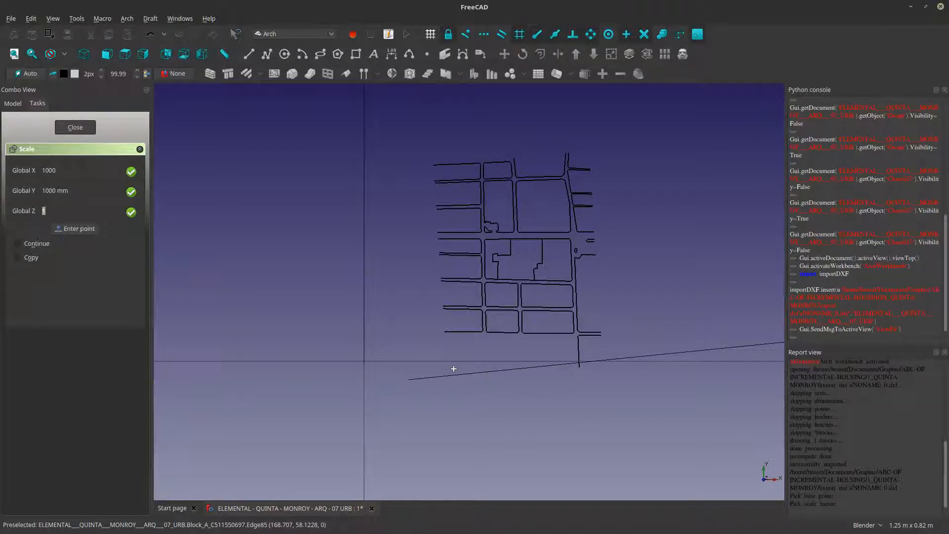
{"action": "type", "text": "1000"}
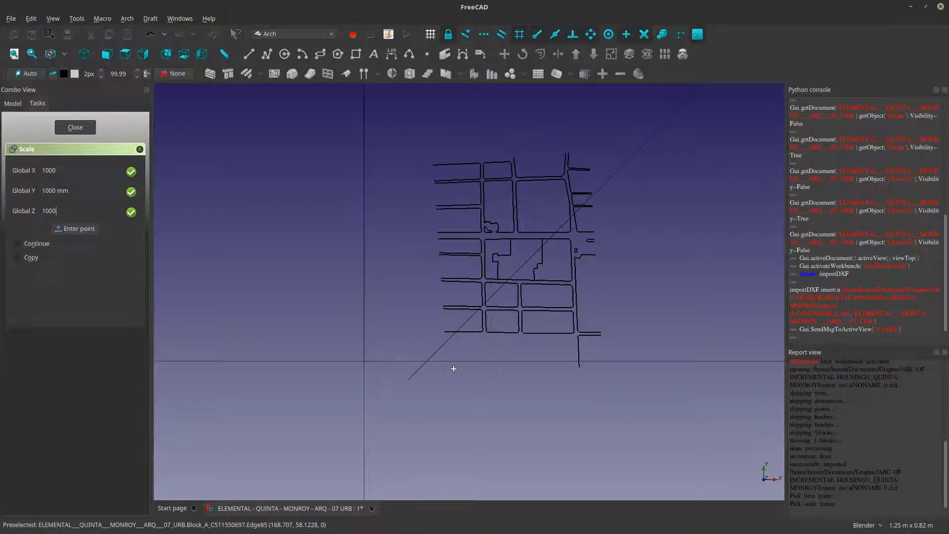
{"action": "key", "text": "Return"}
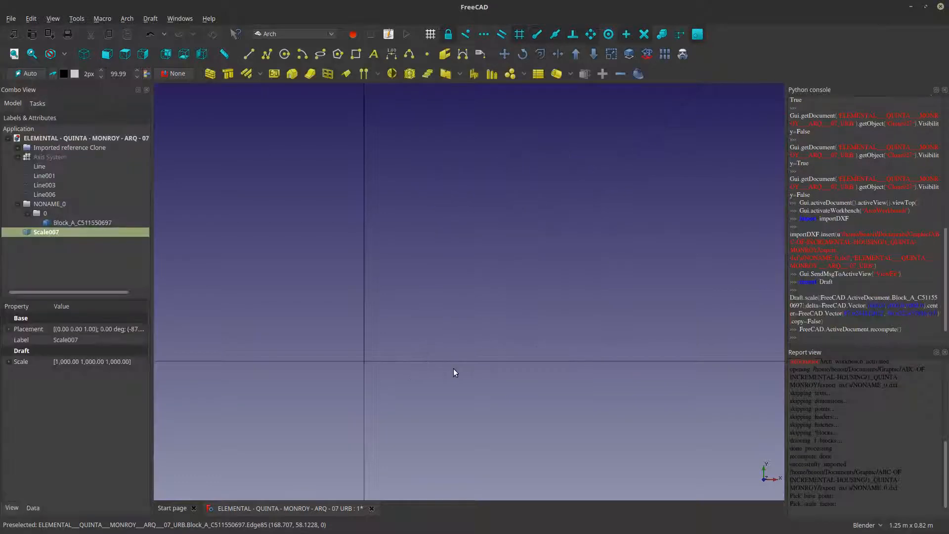
Examine the size and position of the scaled street map relative to the building drawings
{"action": "scroll", "coordinate": [461, 379], "scroll_direction": "down", "scroll_amount": 10}
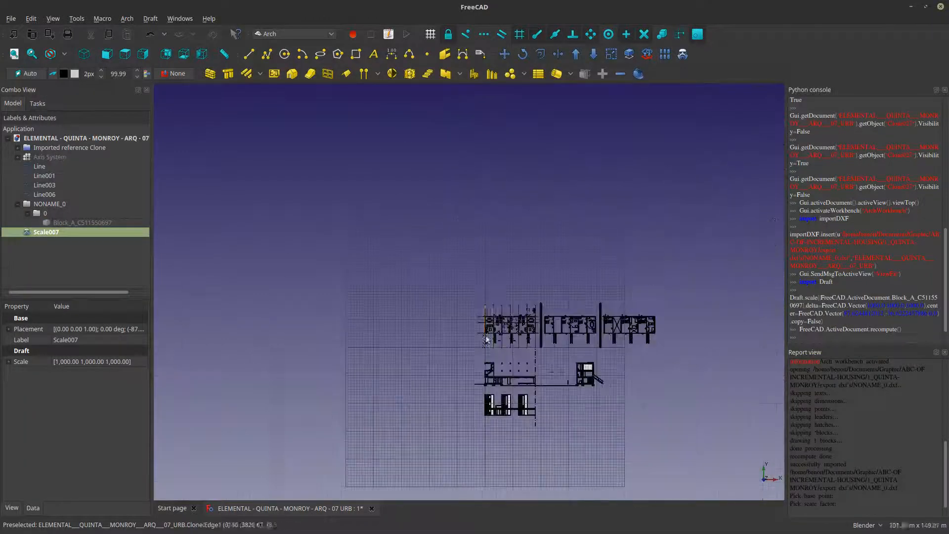
{"action": "scroll", "coordinate": [544, 336], "scroll_direction": "up", "scroll_amount": 5}
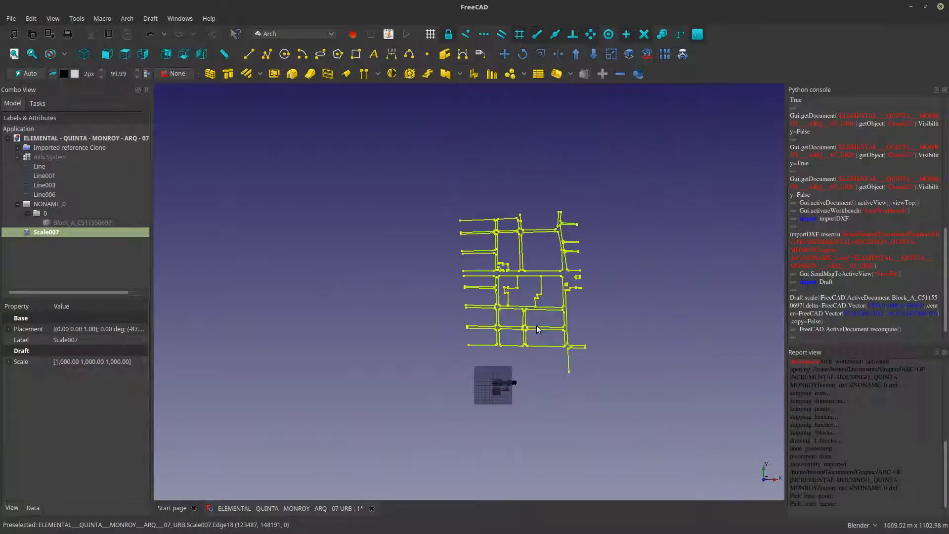
{"action": "scroll", "coordinate": [534, 324], "scroll_direction": "down", "scroll_amount": 3}
{"action": "scroll", "coordinate": [529, 316], "scroll_direction": "up", "scroll_amount": 3}
{"action": "left_click", "coordinate": [519, 304]}
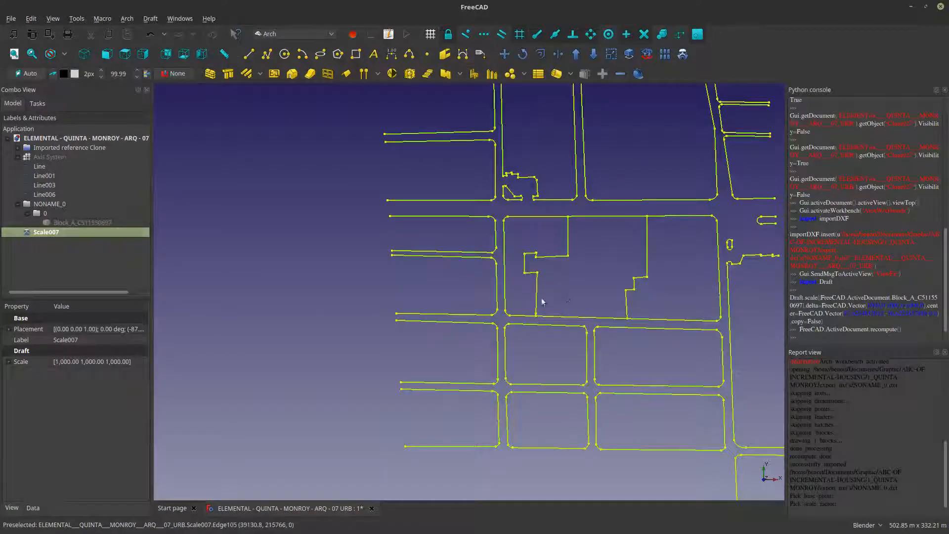
{"action": "scroll", "coordinate": [506, 316], "scroll_direction": "down", "scroll_amount": 6}
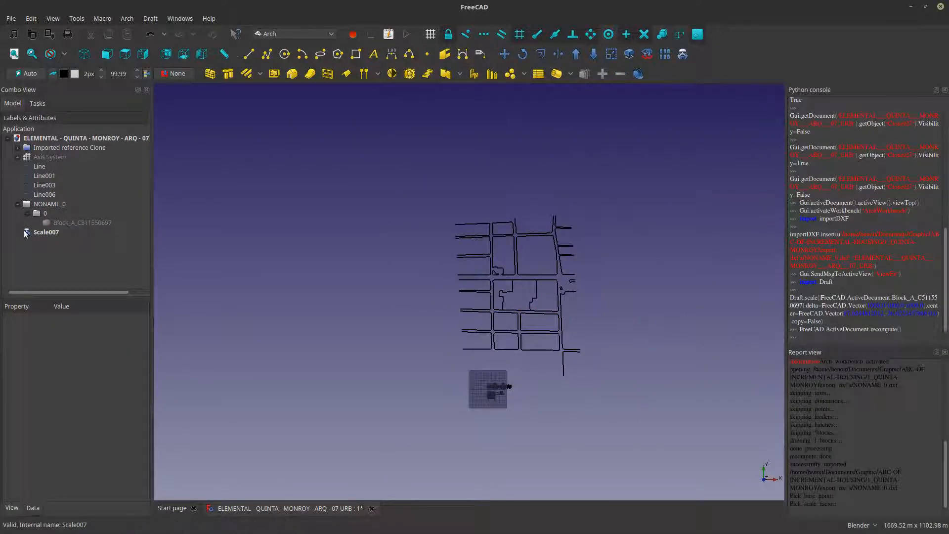
Rename the scaled street map object as Site and save the document
{"action": "left_click", "coordinate": [44, 233]}
{"action": "right_click", "coordinate": [40, 231]}
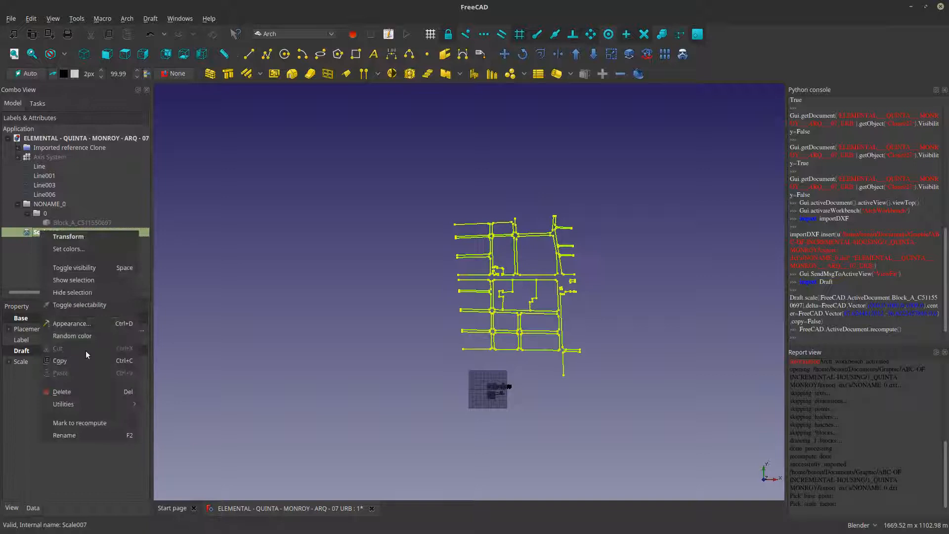
{"action": "left_click", "coordinate": [69, 434]}
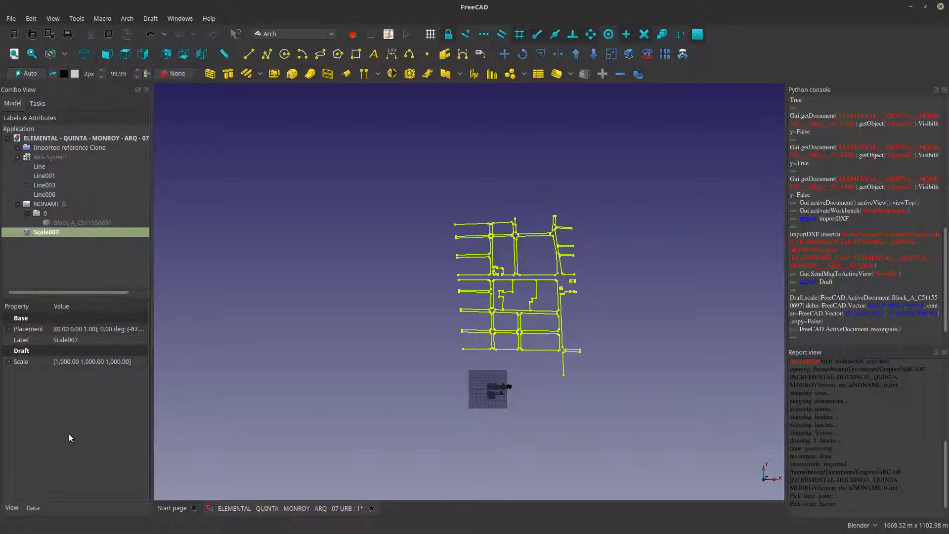
{"action": "type", "text": "Site"}
{"action": "key", "text": "Return"}
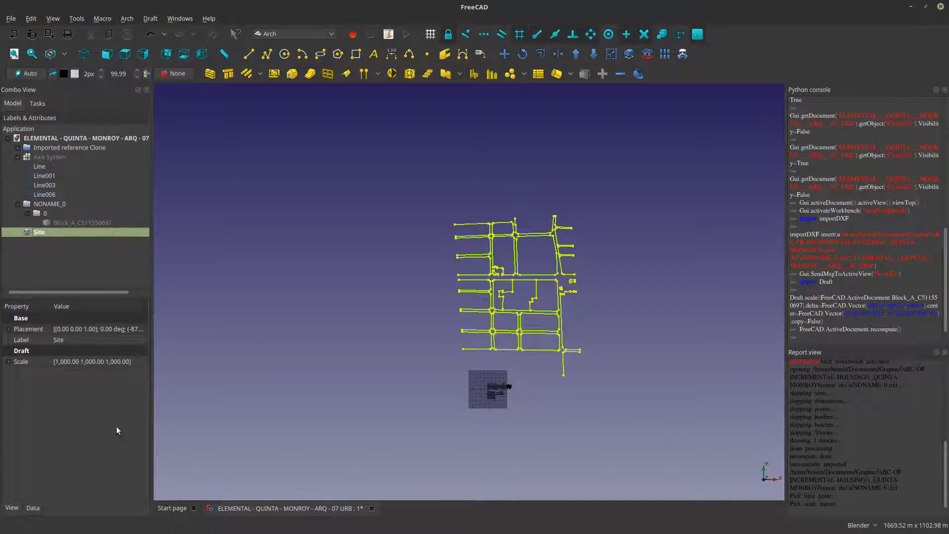
{"action": "left_click", "coordinate": [328, 368]}
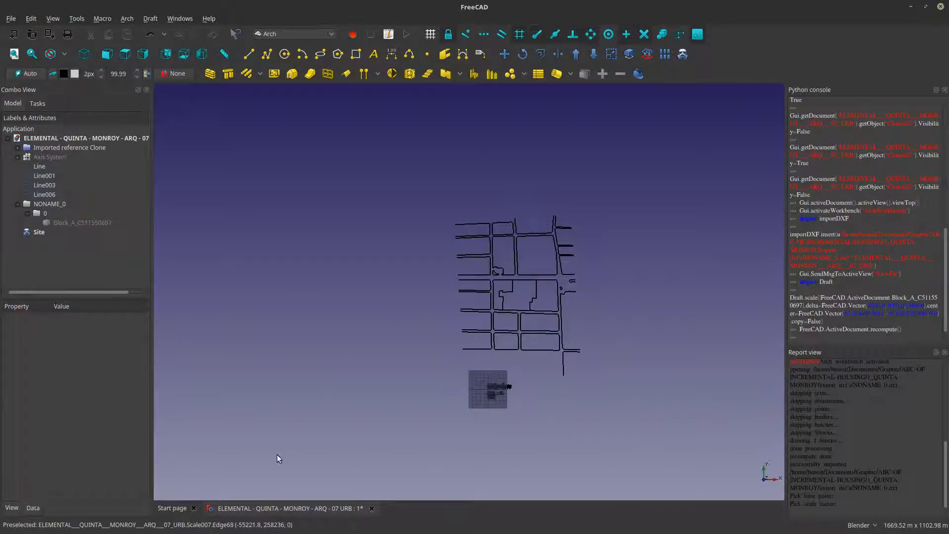
{"action": "left_click", "coordinate": [11, 19]}
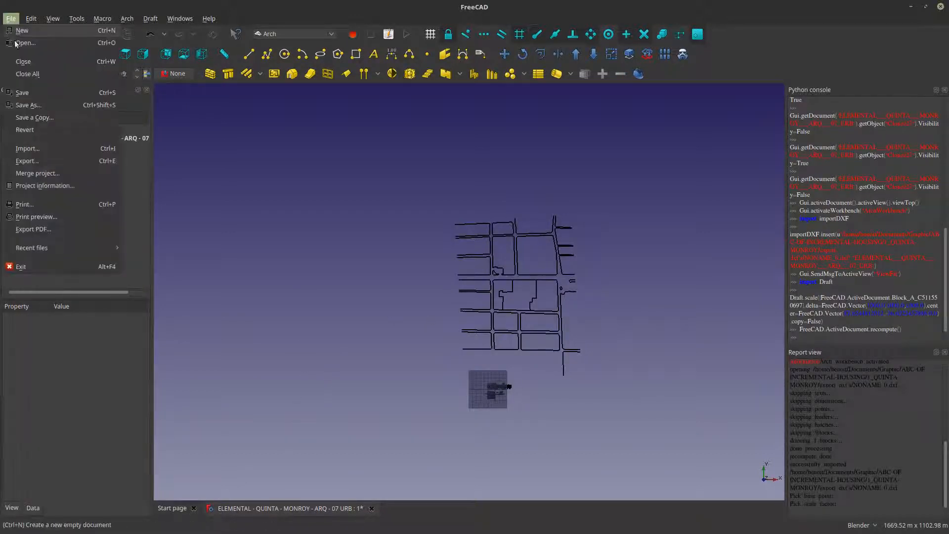
{"action": "left_click", "coordinate": [29, 94]}
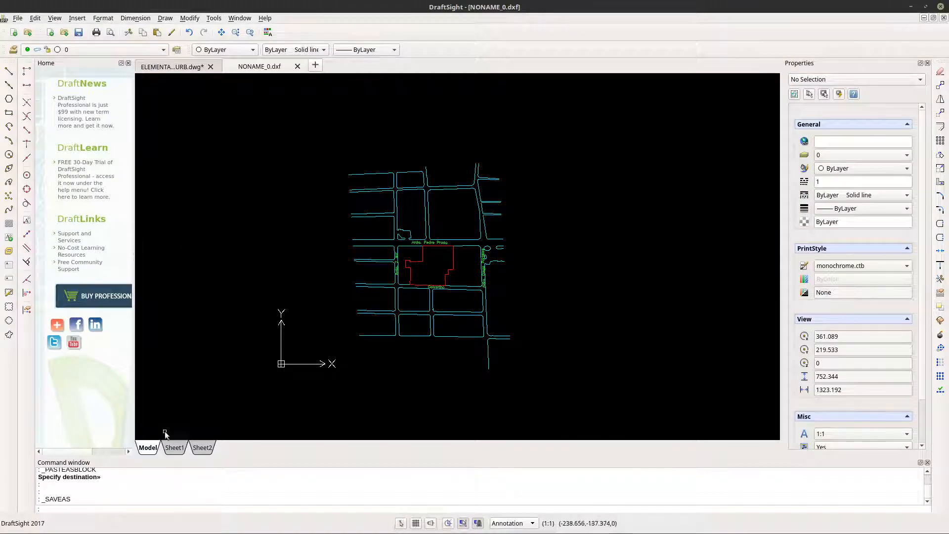
Switch to the ELEMENTAL-QUINTA-MONROY-URB.dwg drawing and select an Edificio F3 building hatch to check which layer it is on
{"action": "left_click", "coordinate": [149, 66]}
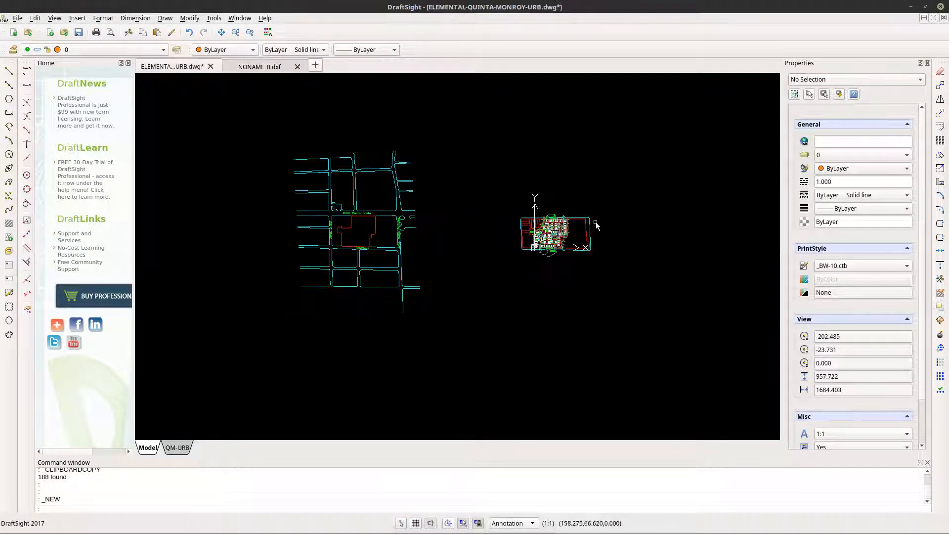
{"action": "scroll", "coordinate": [558, 230], "scroll_direction": "up", "scroll_amount": 10}
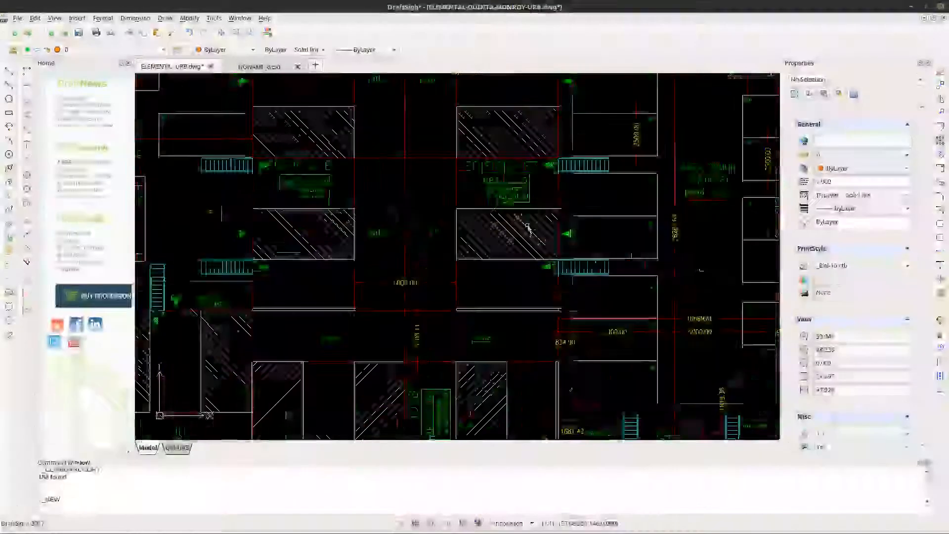
{"action": "scroll", "coordinate": [500, 250], "scroll_direction": "down", "scroll_amount": 3}
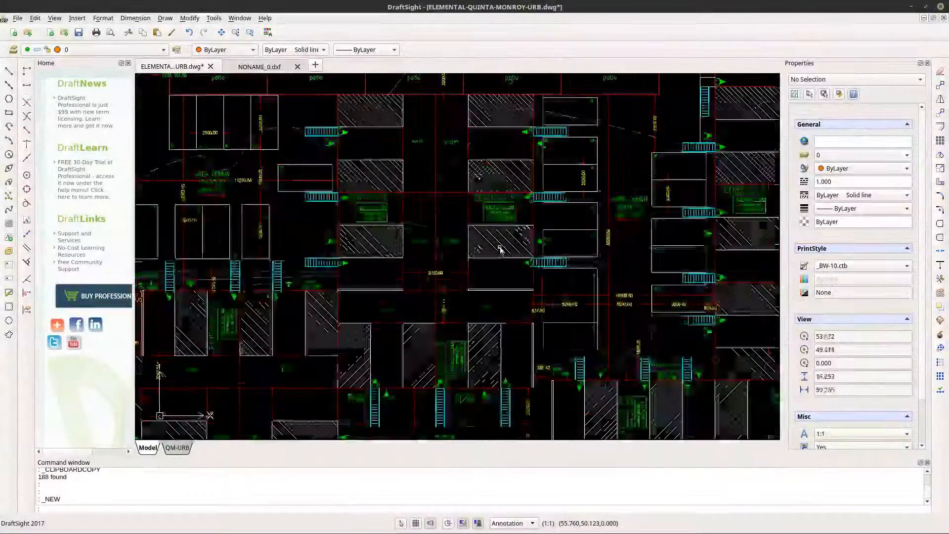
{"action": "scroll", "coordinate": [501, 249], "scroll_direction": "up", "scroll_amount": 5}
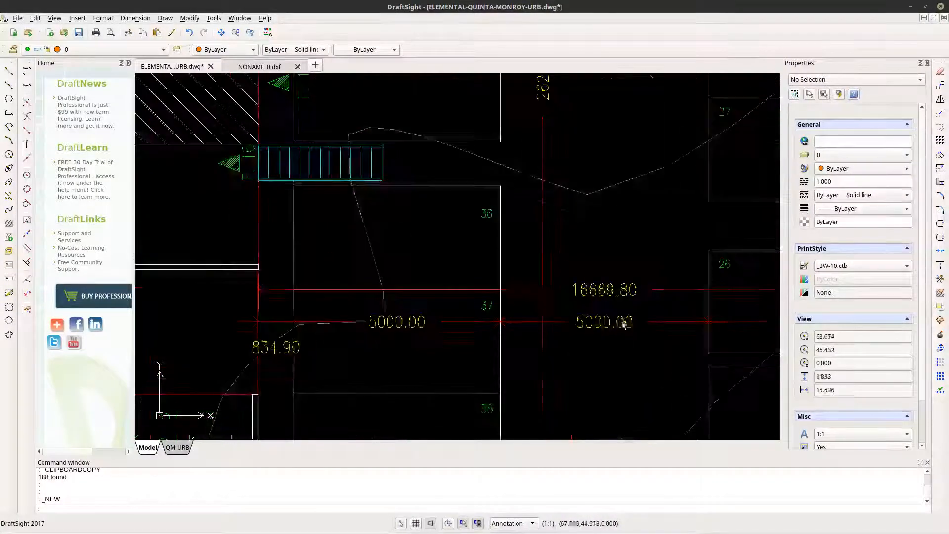
{"action": "scroll", "coordinate": [624, 325], "scroll_direction": "down", "scroll_amount": 5}
{"action": "scroll", "coordinate": [504, 266], "scroll_direction": "up", "scroll_amount": 5}
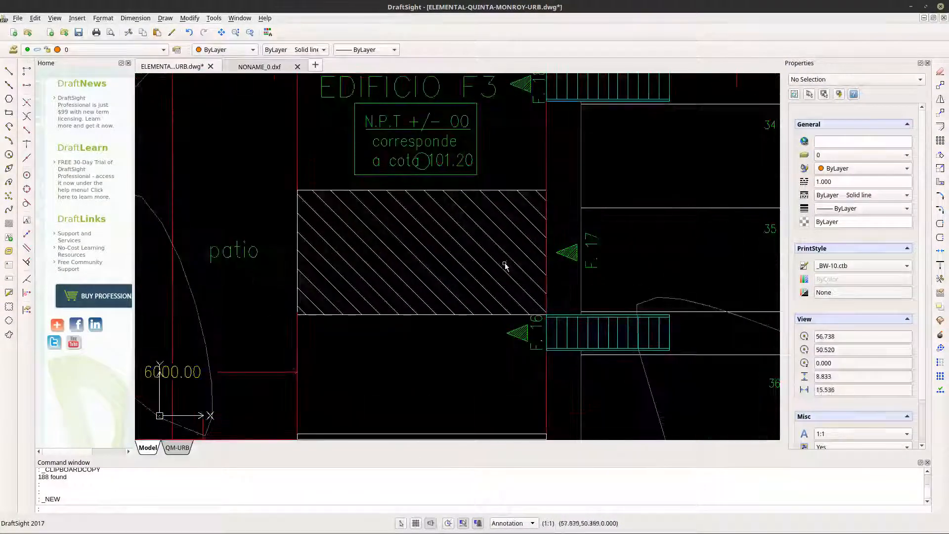
{"action": "left_click", "coordinate": [505, 266]}
{"action": "scroll", "coordinate": [505, 266], "scroll_direction": "down", "scroll_amount": 3}
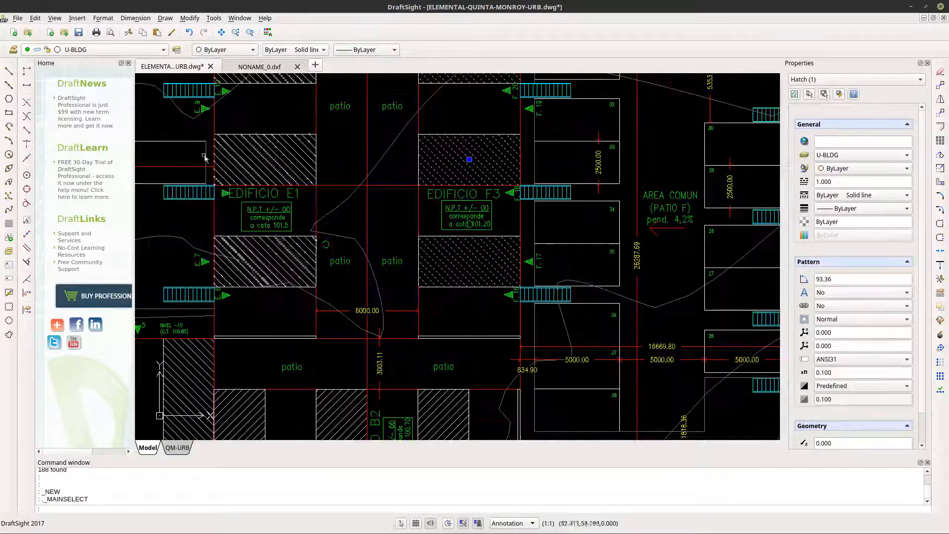
Close the Home palette and toggle the U-BLDG layer off and back on to check which objects it holds
{"action": "left_click", "coordinate": [128, 63]}
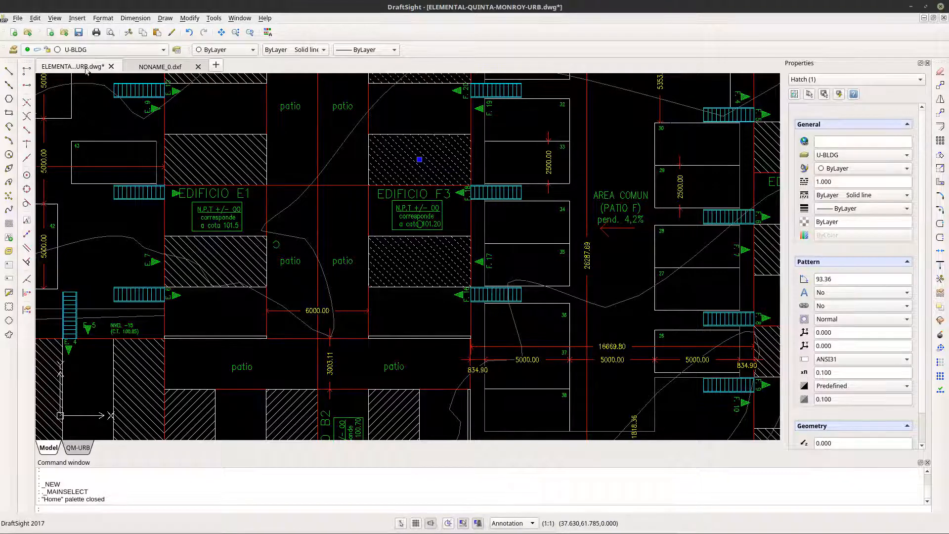
{"action": "left_click", "coordinate": [93, 51]}
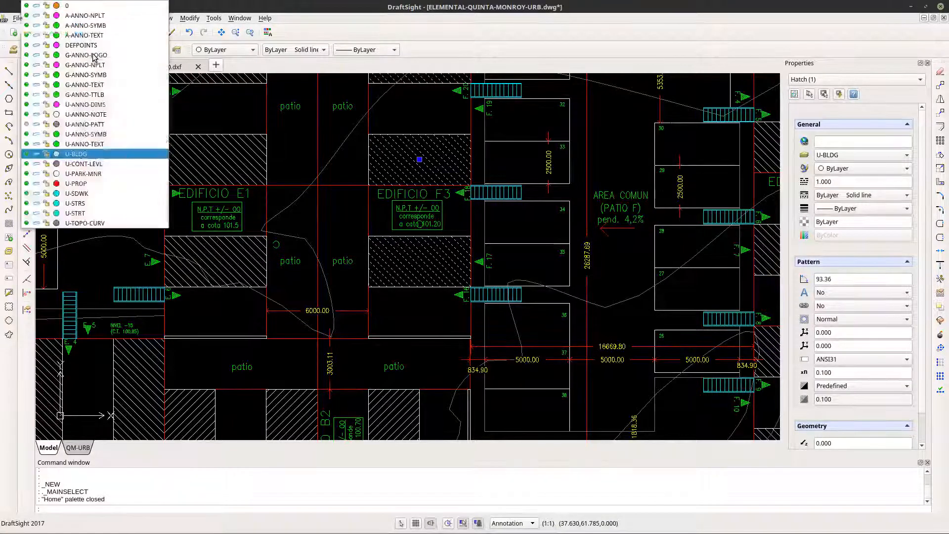
{"action": "left_click", "coordinate": [27, 154]}
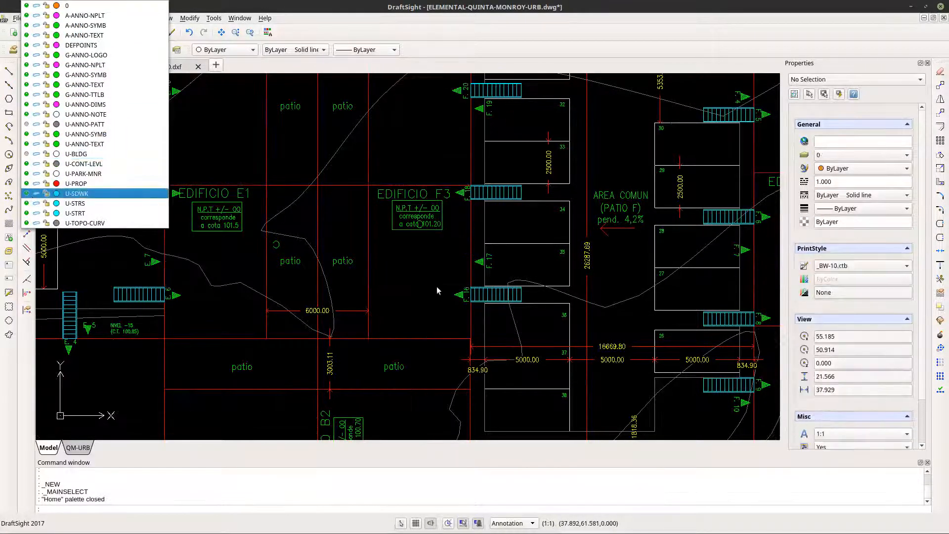
{"action": "left_click", "coordinate": [27, 174]}
{"action": "left_click", "coordinate": [28, 173]}
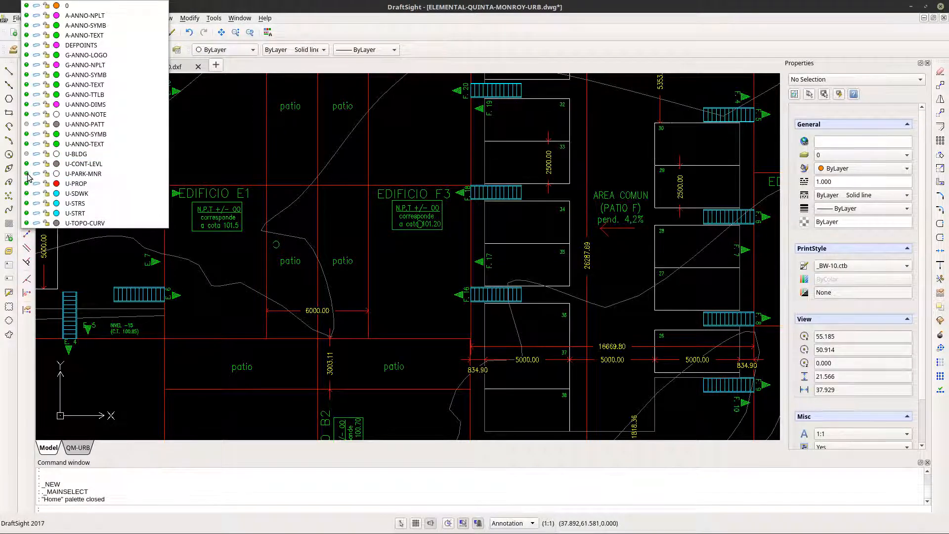
{"action": "left_click", "coordinate": [28, 153]}
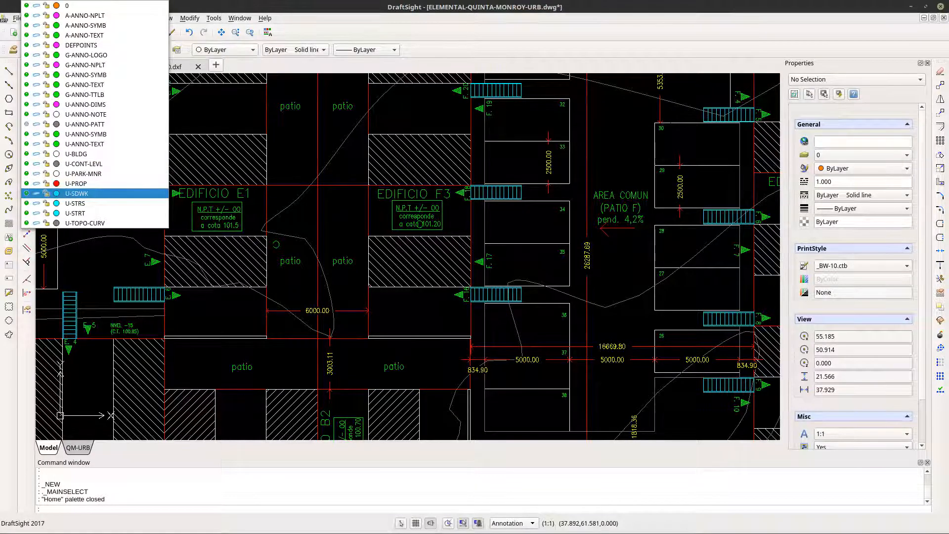
{"action": "key", "text": "Escape"}
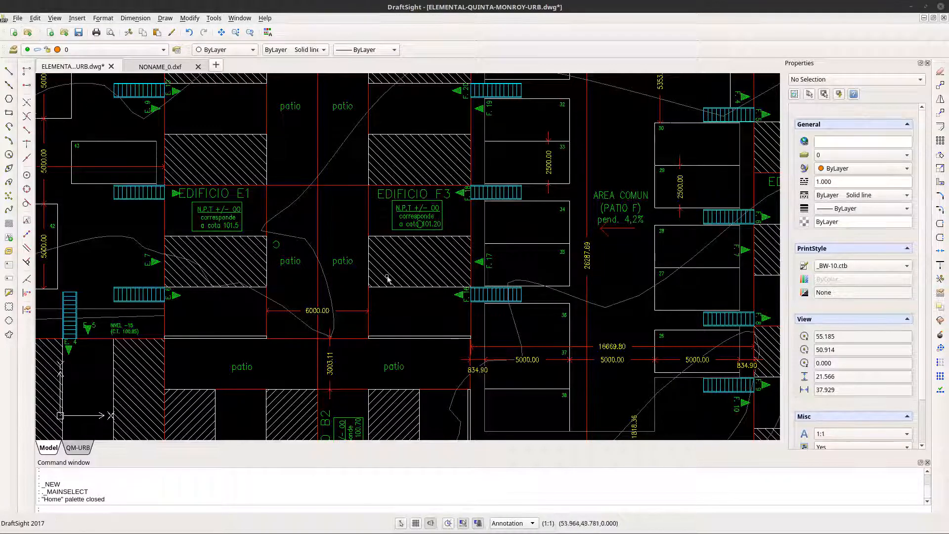
{"action": "scroll", "coordinate": [416, 296], "scroll_direction": "down", "scroll_amount": 2}
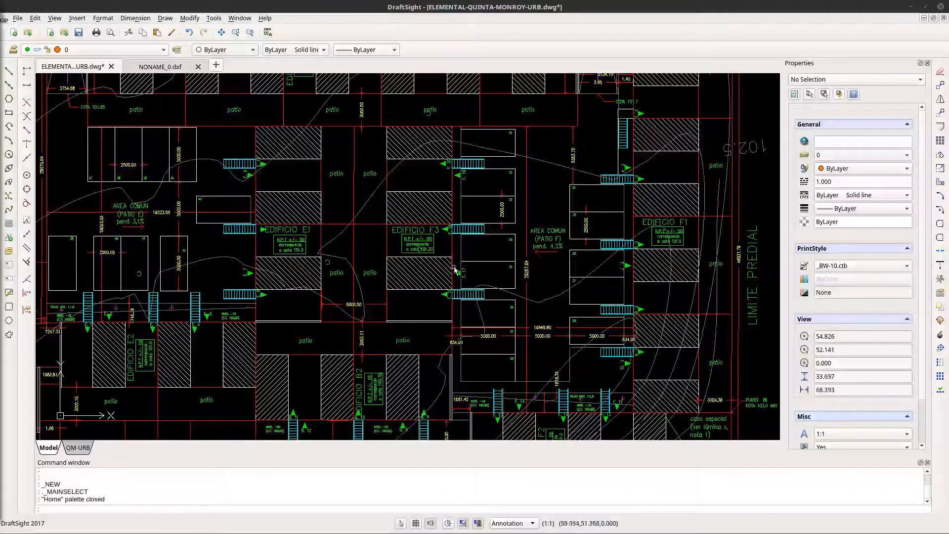
{"action": "scroll", "coordinate": [455, 269], "scroll_direction": "up", "scroll_amount": 5}
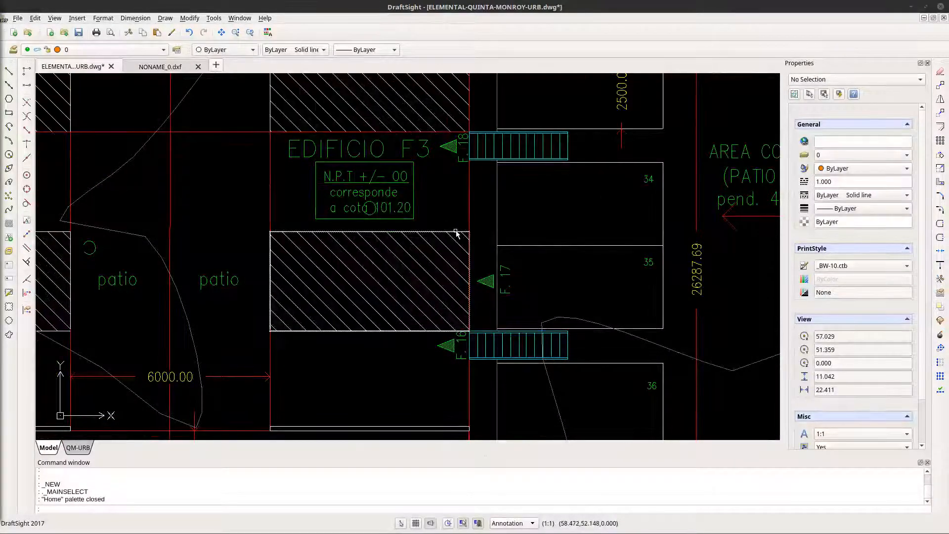
{"action": "left_click", "coordinate": [457, 235]}
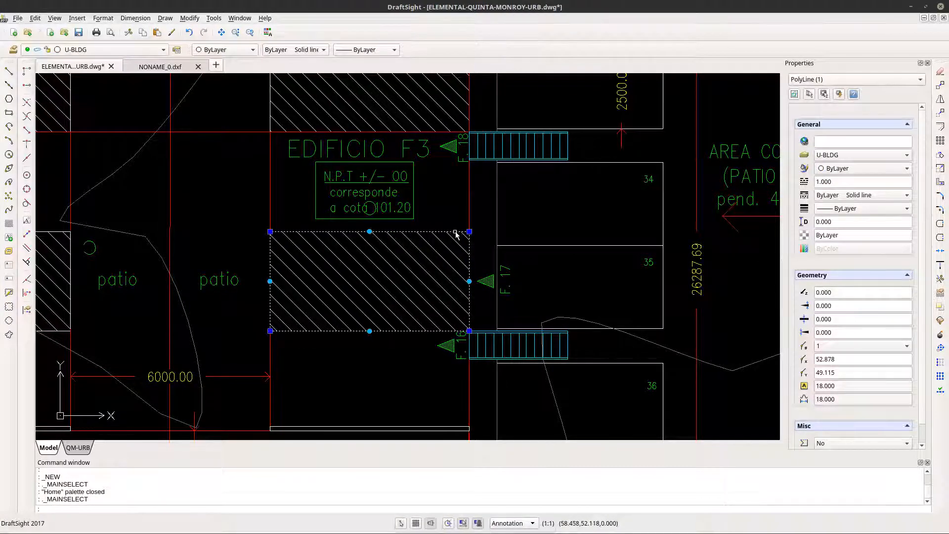
{"action": "left_click", "coordinate": [449, 254]}
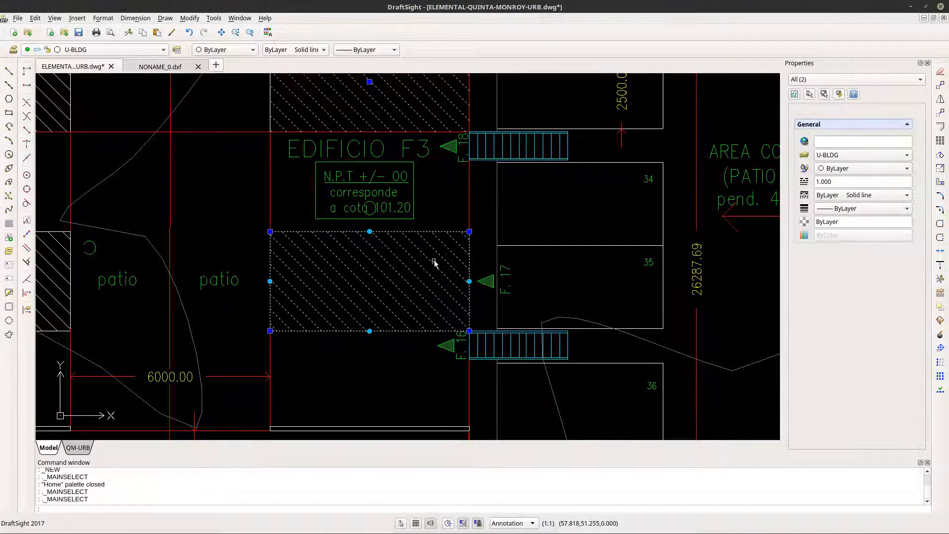
{"action": "key", "text": "Escape"}
Select the building hatches of Edificio F3, E1, E2 and B2
{"action": "left_click", "coordinate": [434, 264]}
{"action": "scroll", "coordinate": [434, 267], "scroll_direction": "down", "scroll_amount": 5}
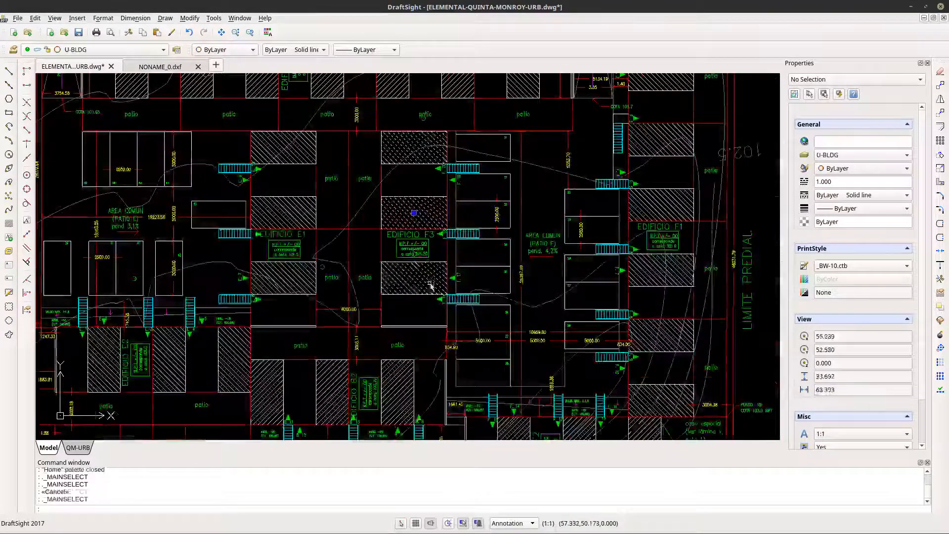
{"action": "left_click", "coordinate": [284, 217]}
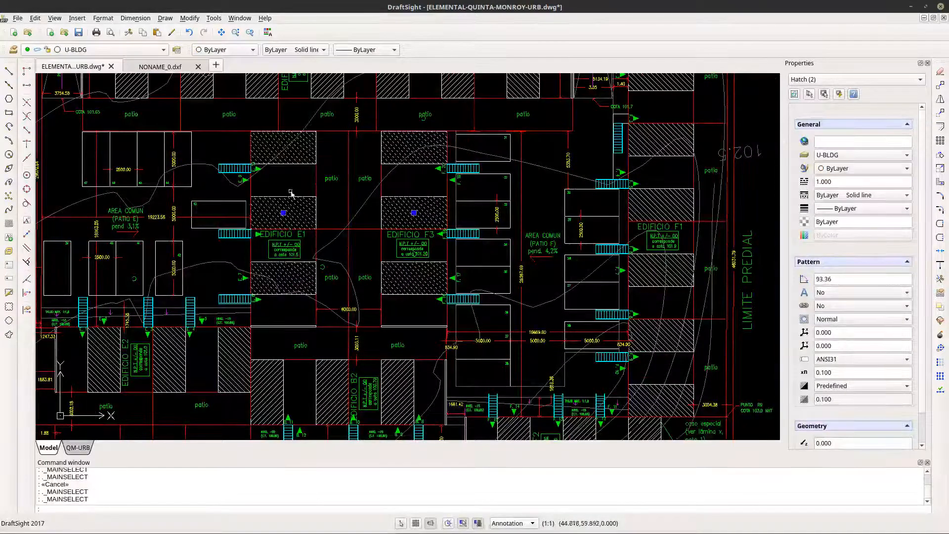
{"action": "scroll", "coordinate": [269, 327], "scroll_direction": "down", "scroll_amount": 3}
{"action": "left_click", "coordinate": [254, 346]}
{"action": "left_click", "coordinate": [297, 364]}
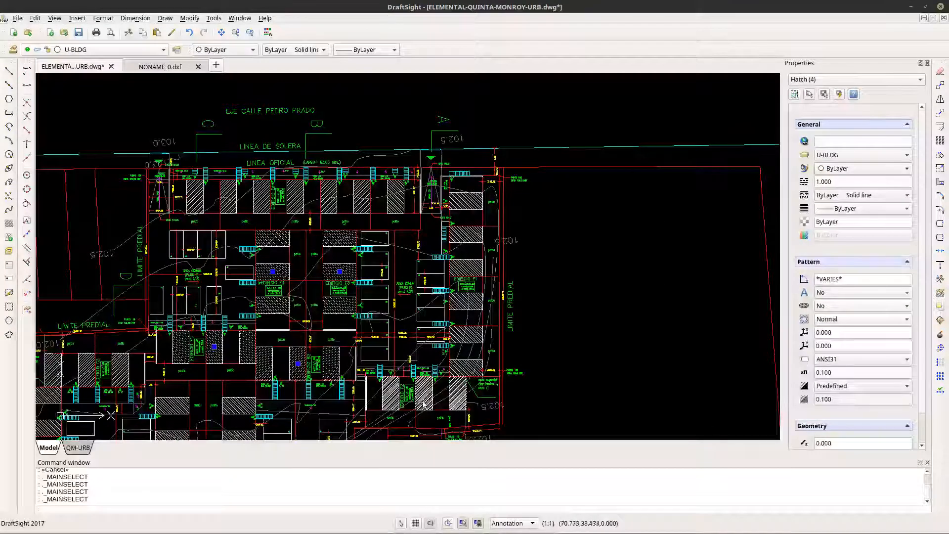
Add the hatches of Edificio F2, the Edificio F1 column and the building row along Calle Pedro Prado to the selection
{"action": "left_click", "coordinate": [426, 391]}
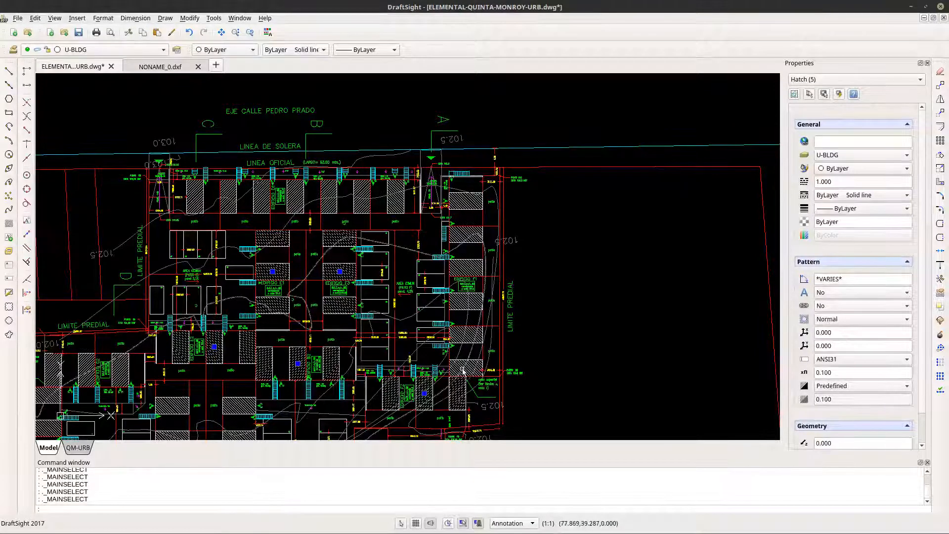
{"action": "left_click", "coordinate": [470, 368]}
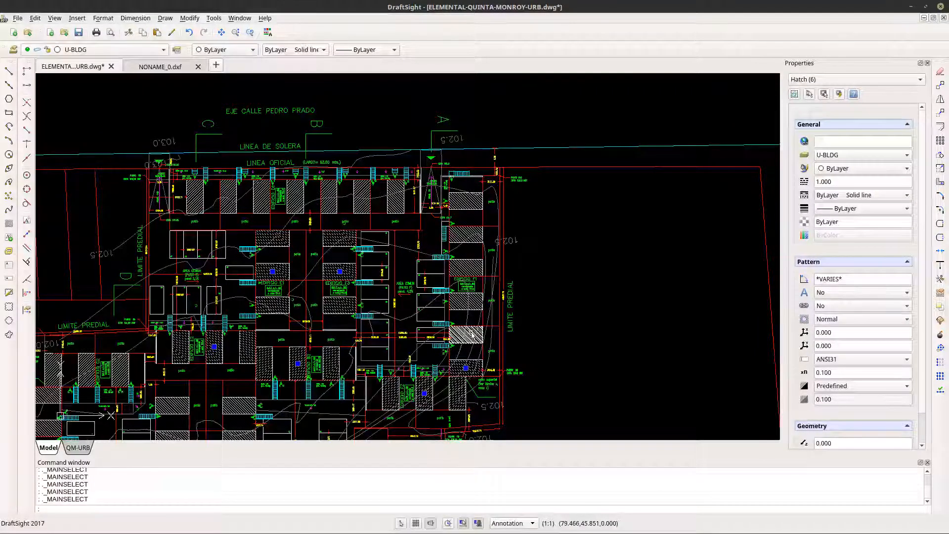
{"action": "left_click", "coordinate": [466, 337]}
{"action": "left_click", "coordinate": [468, 237]}
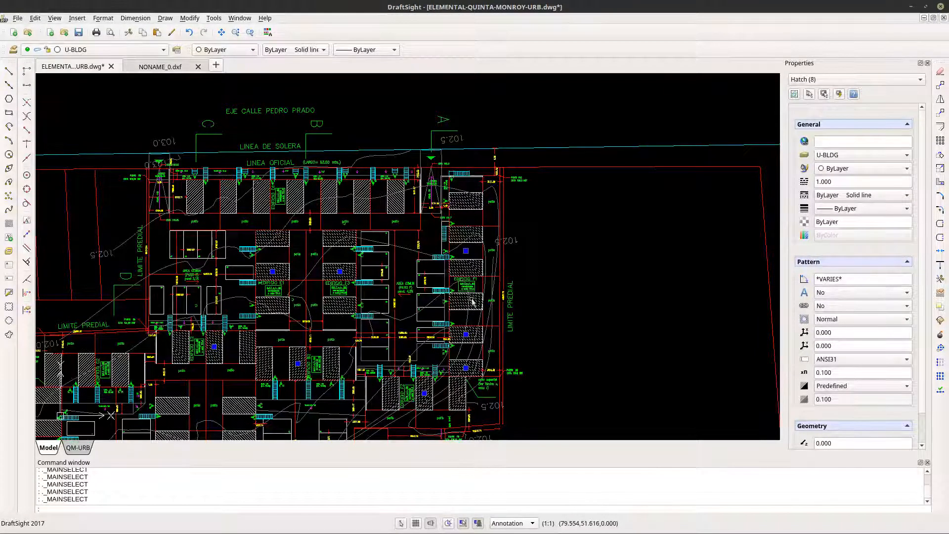
{"action": "left_click", "coordinate": [394, 198]}
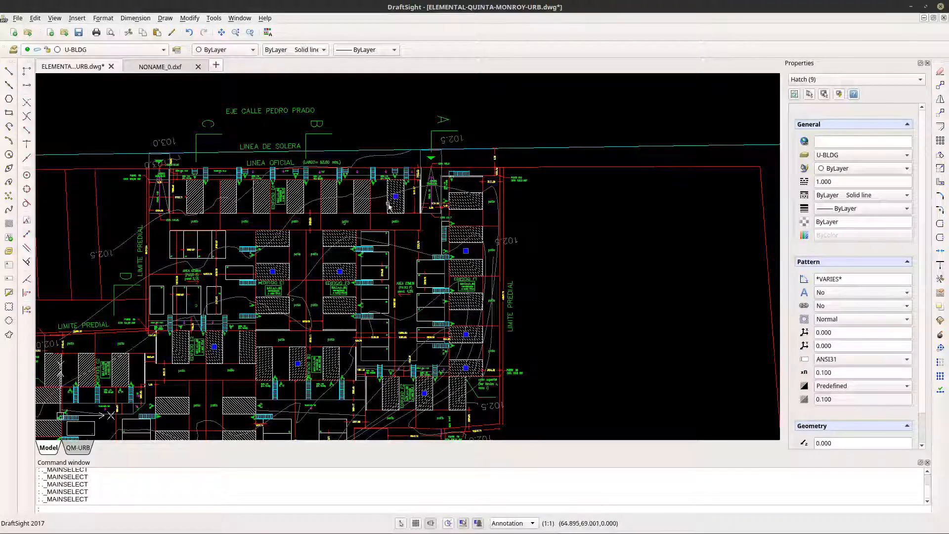
{"action": "left_click", "coordinate": [367, 210]}
Add the hatches of the block beside the kindergarten area, the western building column and Edificio C3 and B1 to the selection
{"action": "scroll", "coordinate": [367, 210], "scroll_direction": "down", "scroll_amount": 5}
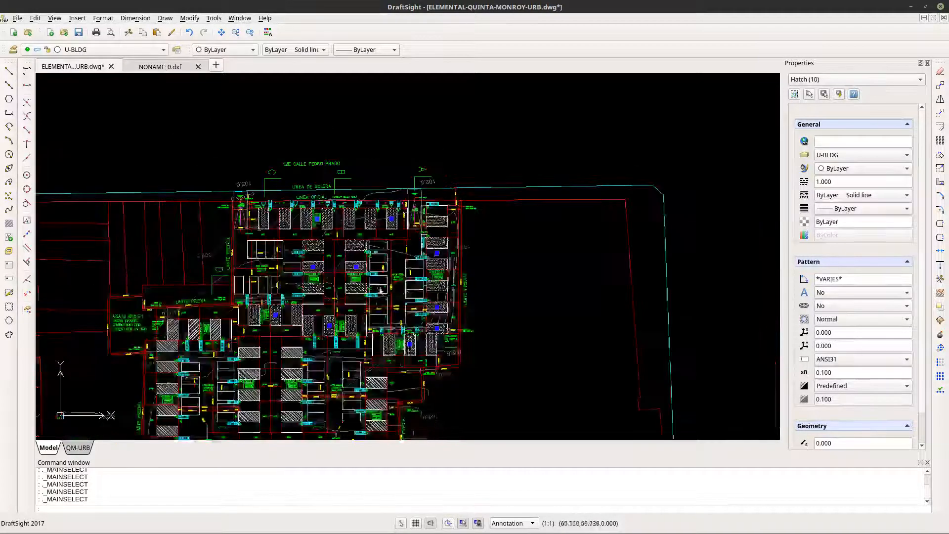
{"action": "scroll", "coordinate": [360, 310], "scroll_direction": "up", "scroll_amount": 5}
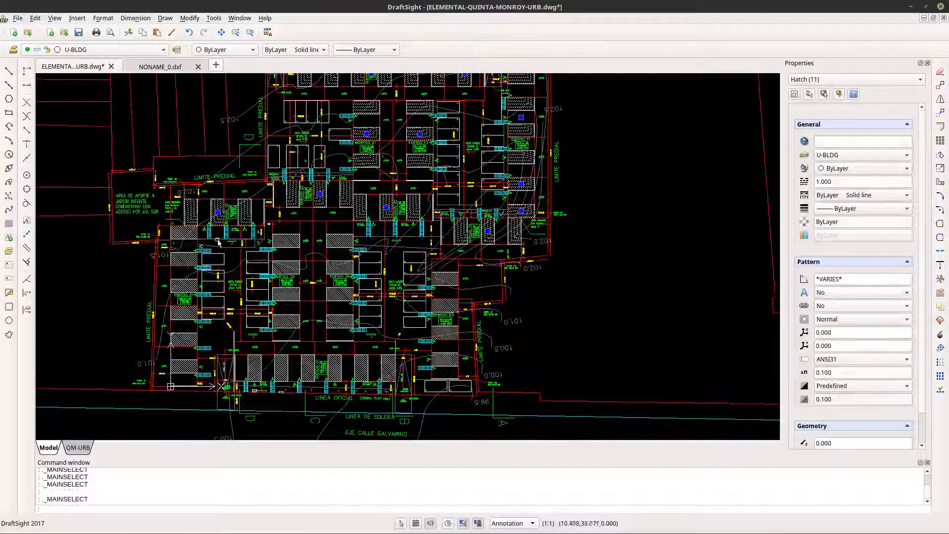
{"action": "left_click", "coordinate": [194, 238]}
{"action": "left_click", "coordinate": [291, 270]}
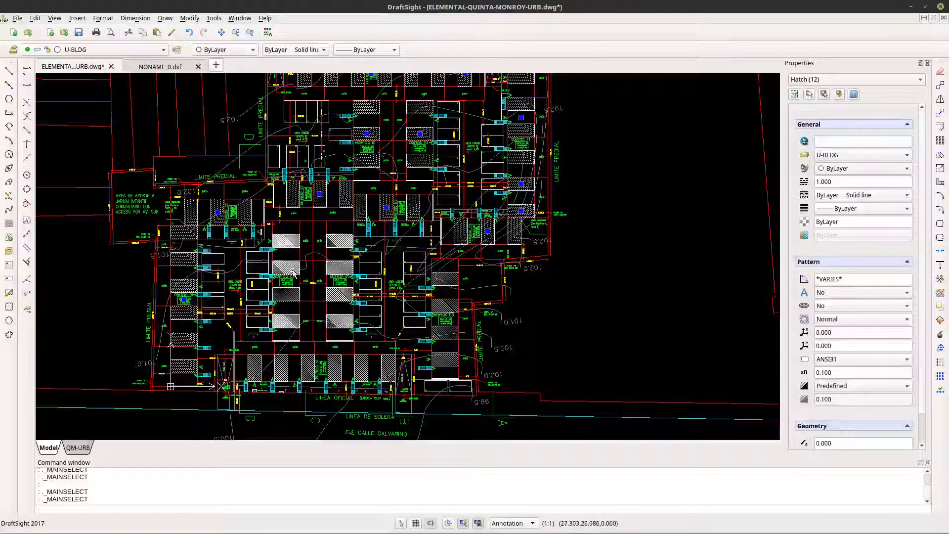
{"action": "scroll", "coordinate": [294, 270], "scroll_direction": "up", "scroll_amount": 5}
{"action": "left_click", "coordinate": [303, 284]}
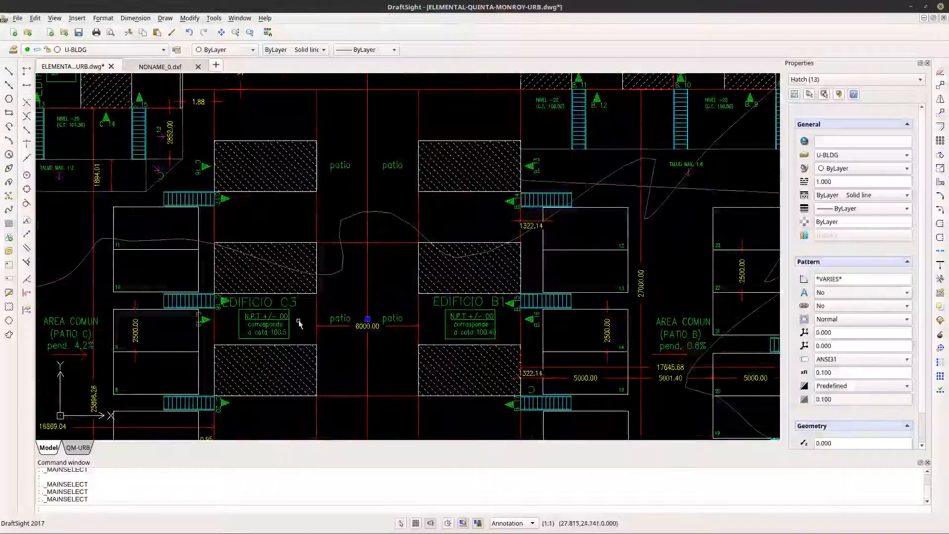
Add the hatches of the building row along Calle Galvarino and of the southeastern building column to the selection
{"action": "scroll", "coordinate": [390, 230], "scroll_direction": "down", "scroll_amount": 4}
{"action": "scroll", "coordinate": [390, 230], "scroll_direction": "down", "scroll_amount": 1}
{"action": "scroll", "coordinate": [441, 352], "scroll_direction": "up", "scroll_amount": 1}
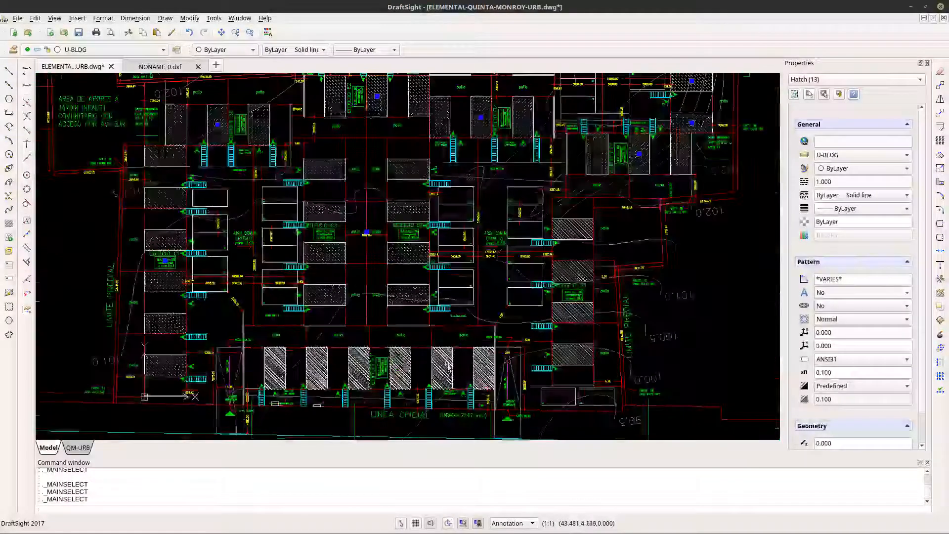
{"action": "left_click", "coordinate": [445, 359]}
{"action": "left_click", "coordinate": [583, 359]}
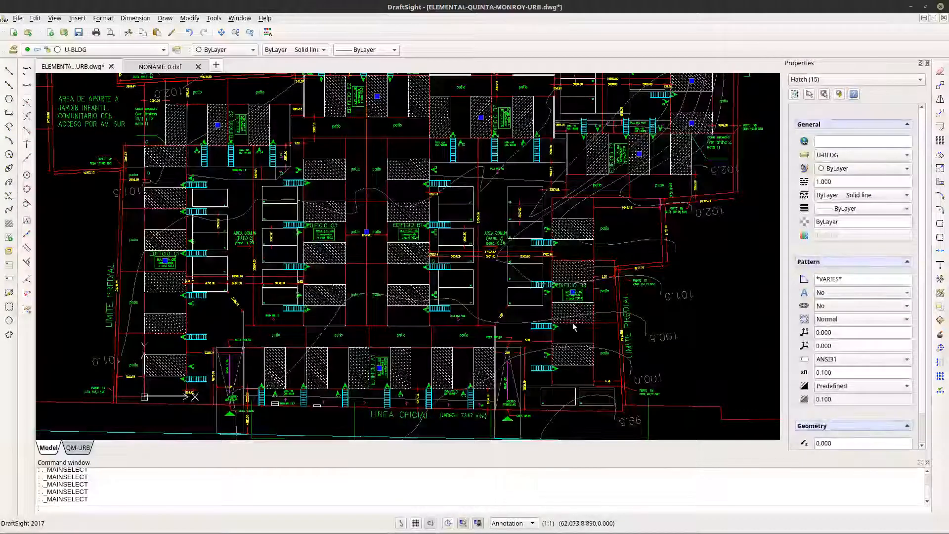
Open the layer manager and review the drawing's existing layers and their colors
{"action": "scroll", "coordinate": [500, 262], "scroll_direction": "down", "scroll_amount": 3}
{"action": "scroll", "coordinate": [495, 251], "scroll_direction": "down", "scroll_amount": 1}
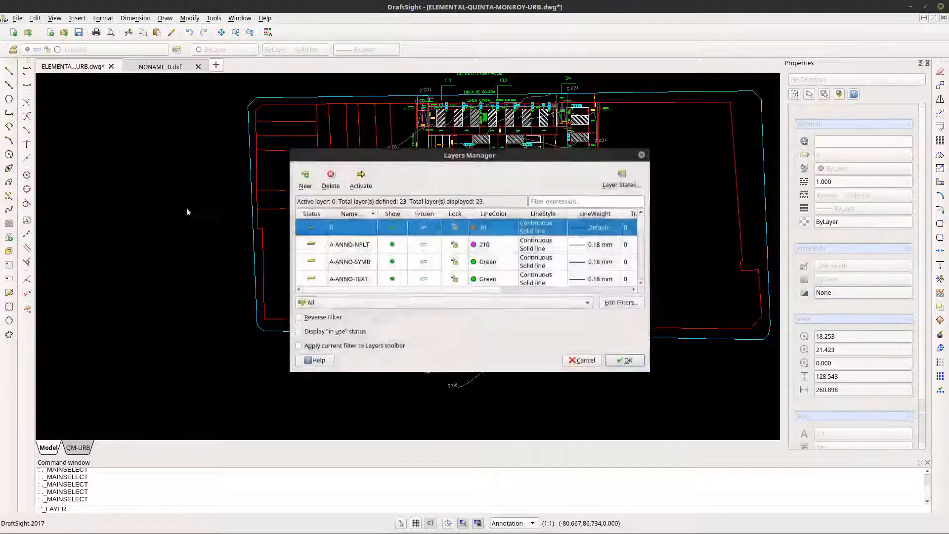
{"action": "scroll", "coordinate": [341, 264], "scroll_direction": "down", "scroll_amount": 3}
{"action": "scroll", "coordinate": [341, 265], "scroll_direction": "up", "scroll_amount": 6}
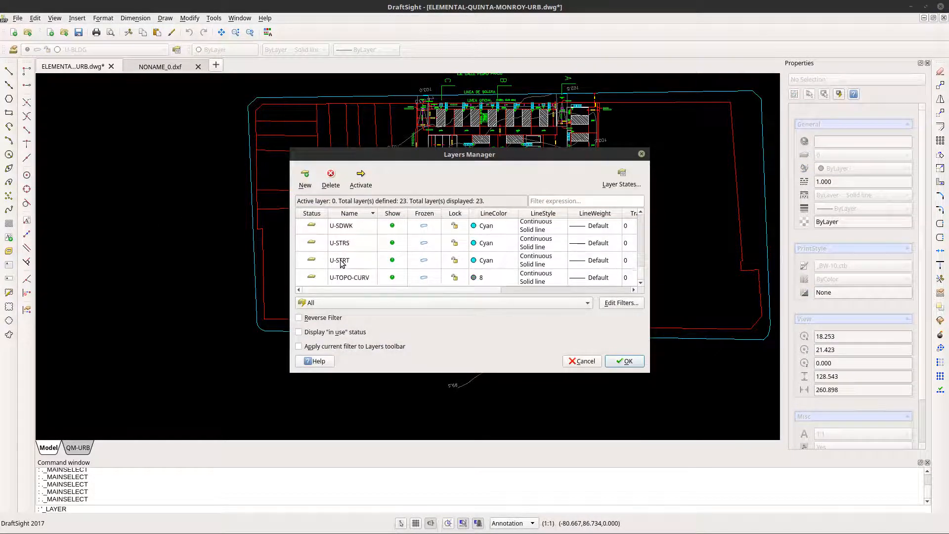
{"action": "scroll", "coordinate": [341, 264], "scroll_direction": "down", "scroll_amount": 6}
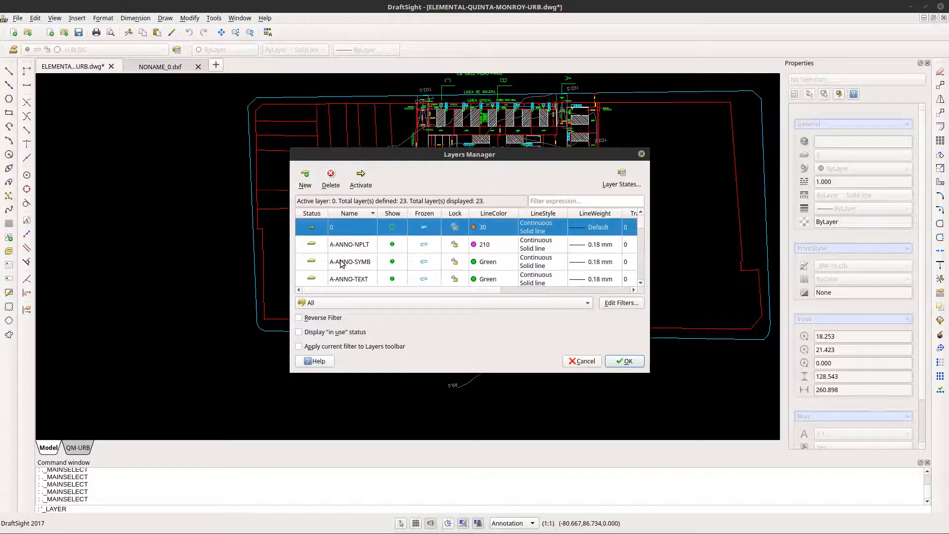
{"action": "scroll", "coordinate": [341, 264], "scroll_direction": "down", "scroll_amount": 1}
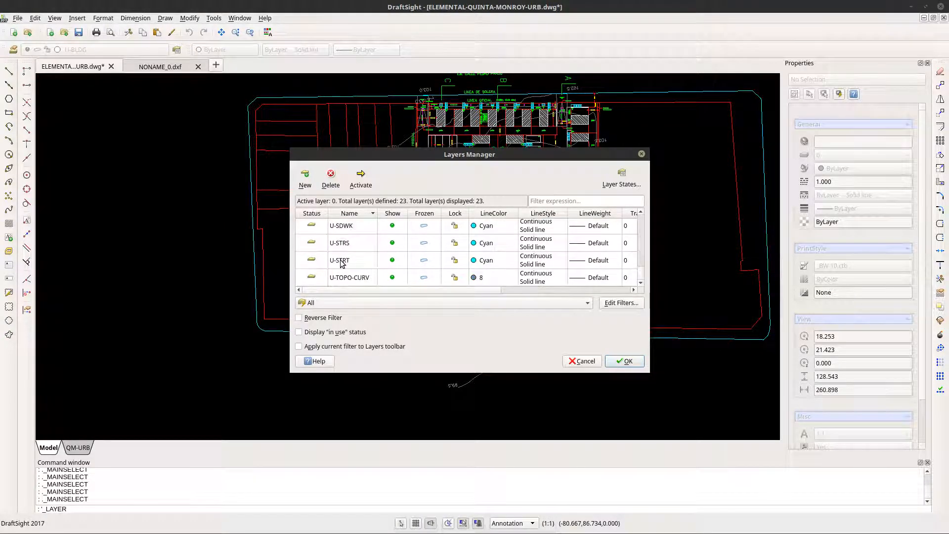
{"action": "scroll", "coordinate": [348, 271], "scroll_direction": "up", "scroll_amount": 7}
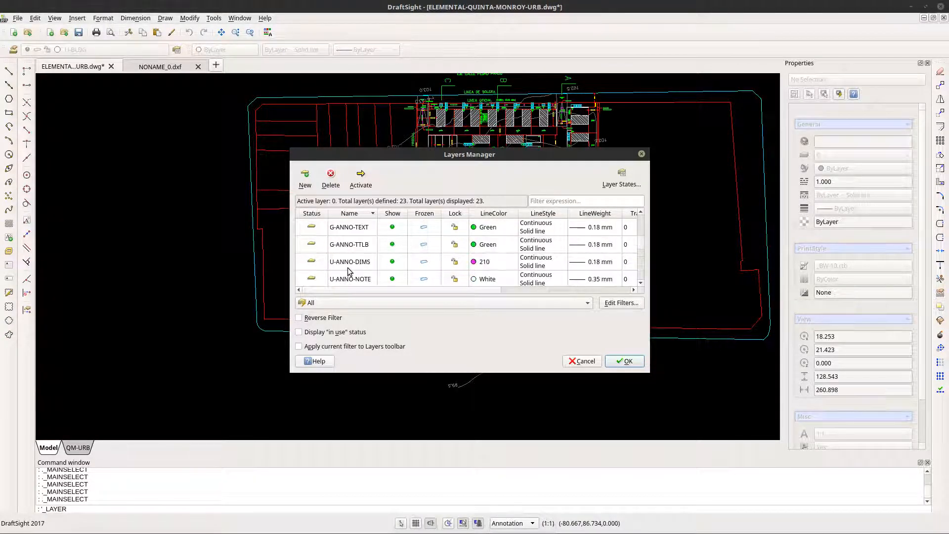
{"action": "scroll", "coordinate": [348, 271], "scroll_direction": "down", "scroll_amount": 7}
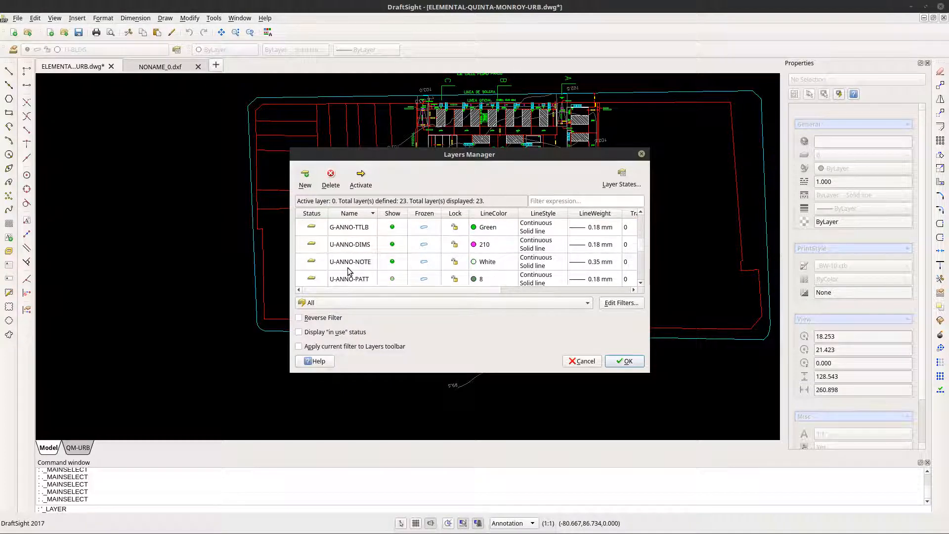
Create a new layer named "draw with regis" and find it in the layer list
{"action": "left_click", "coordinate": [304, 188]}
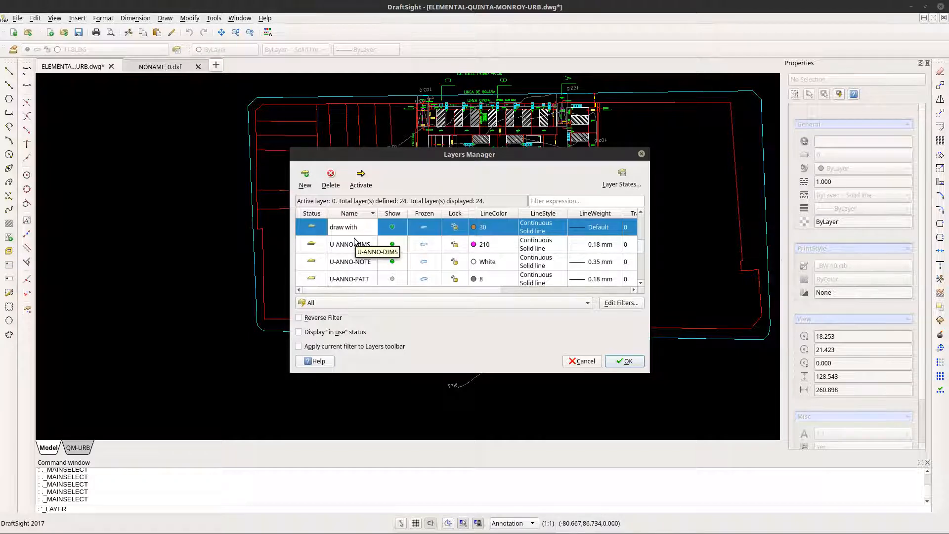
{"action": "key", "text": "Escape"}
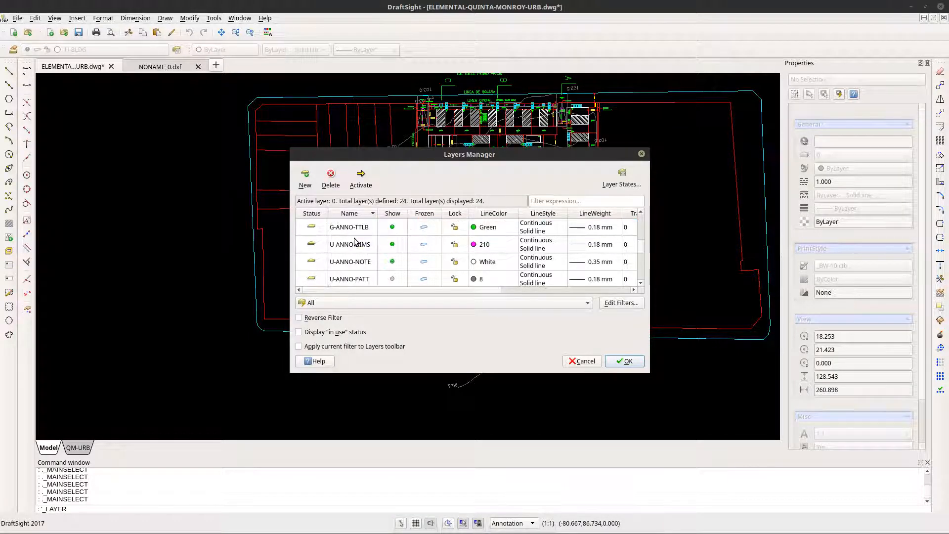
{"action": "scroll", "coordinate": [355, 242], "scroll_direction": "down", "scroll_amount": 7}
{"action": "scroll", "coordinate": [355, 242], "scroll_direction": "up", "scroll_amount": 7}
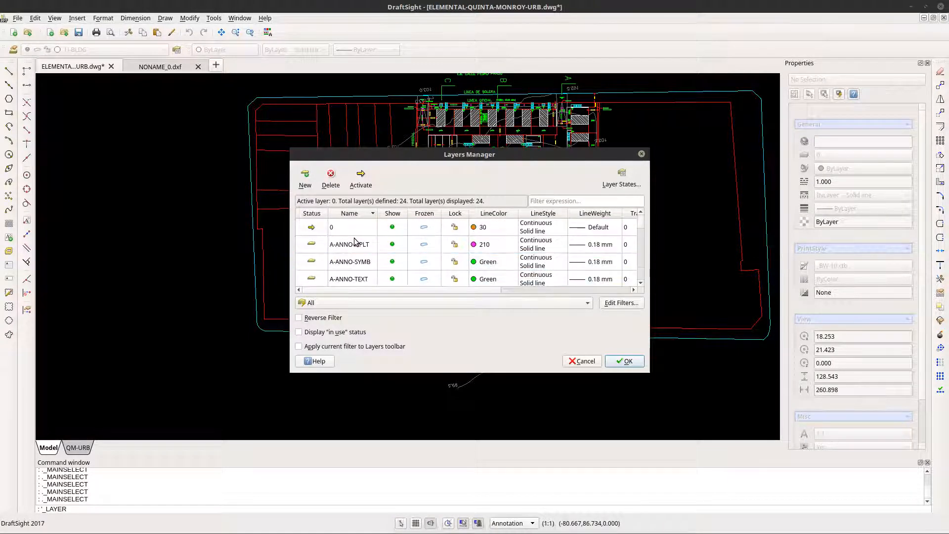
{"action": "left_click", "coordinate": [360, 260]}
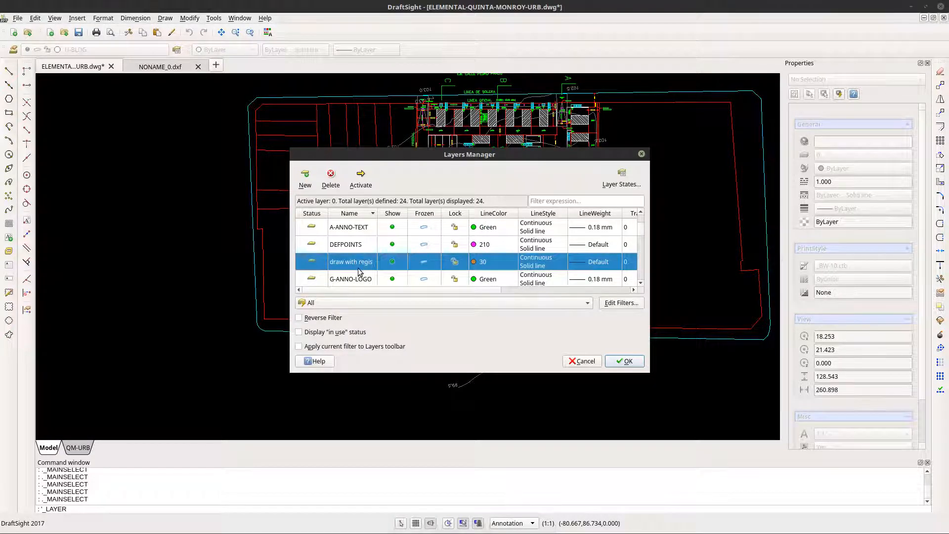
Create a second new layer named "draw hatch regis" and select it in the layer list
{"action": "left_click", "coordinate": [305, 177]}
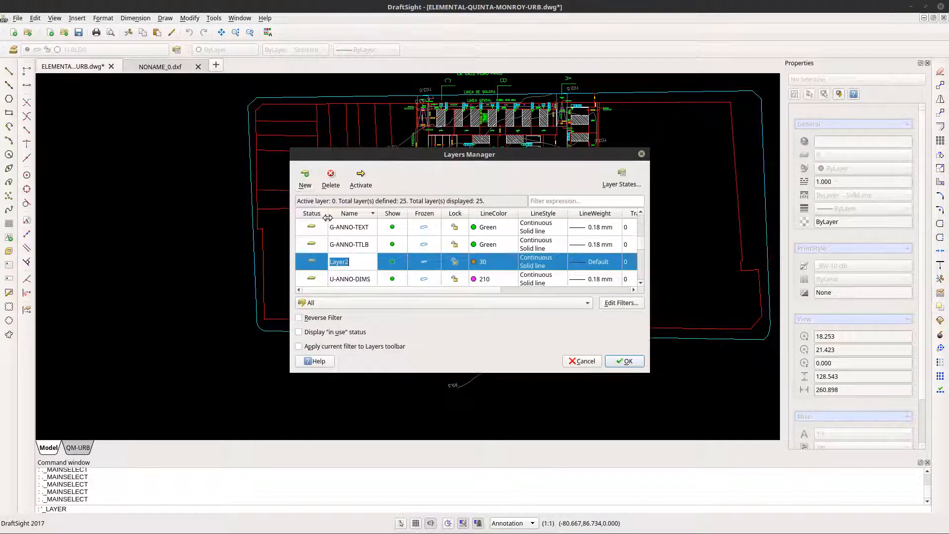
{"action": "type", "text": "d"}
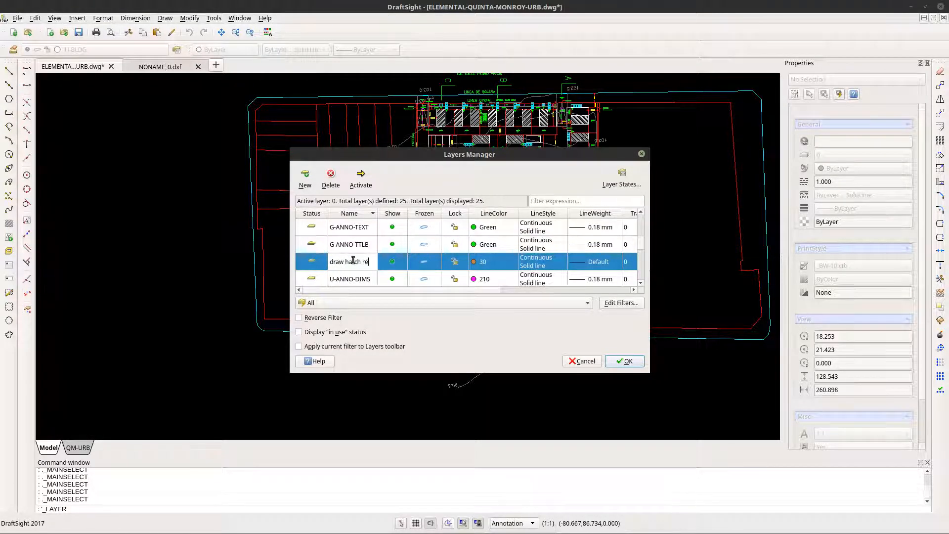
{"action": "type", "text": "raw hatch re"}
{"action": "key", "text": "Return"}
{"action": "scroll", "coordinate": [354, 263], "scroll_direction": "up", "scroll_amount": 1}
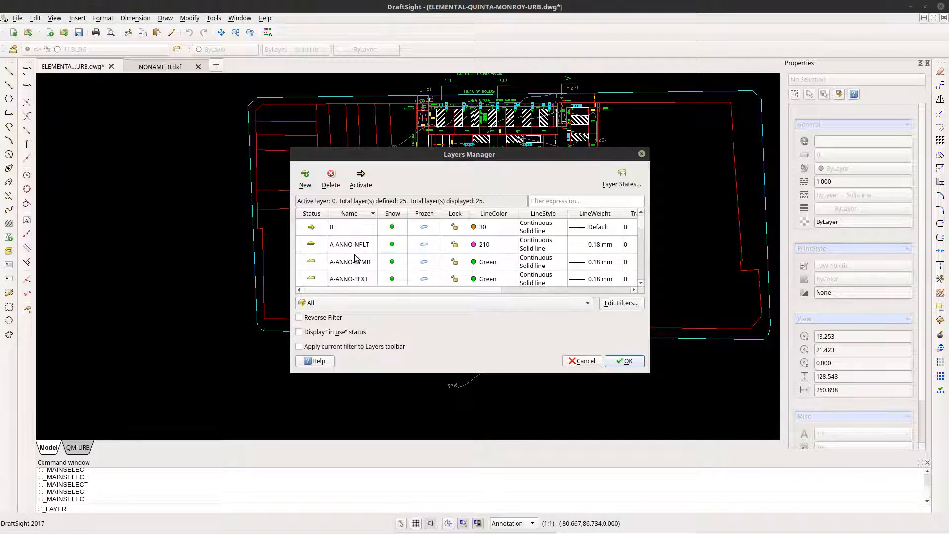
{"action": "scroll", "coordinate": [355, 263], "scroll_direction": "down", "scroll_amount": 1}
{"action": "scroll", "coordinate": [355, 263], "scroll_direction": "up", "scroll_amount": 1}
{"action": "left_click", "coordinate": [356, 259]}
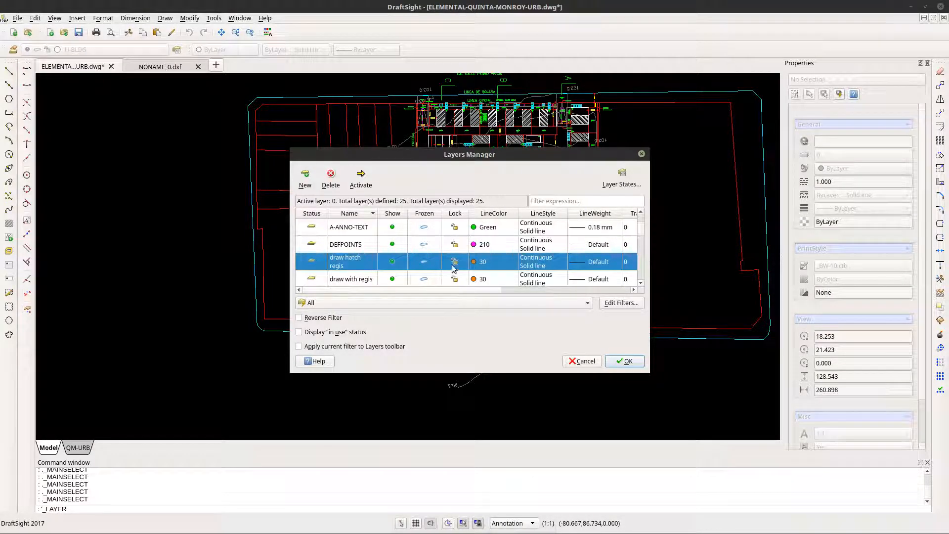
Set the line color of the "draw hatch regis" layer to Cyan and accept the layer changes
{"action": "left_click", "coordinate": [478, 262]}
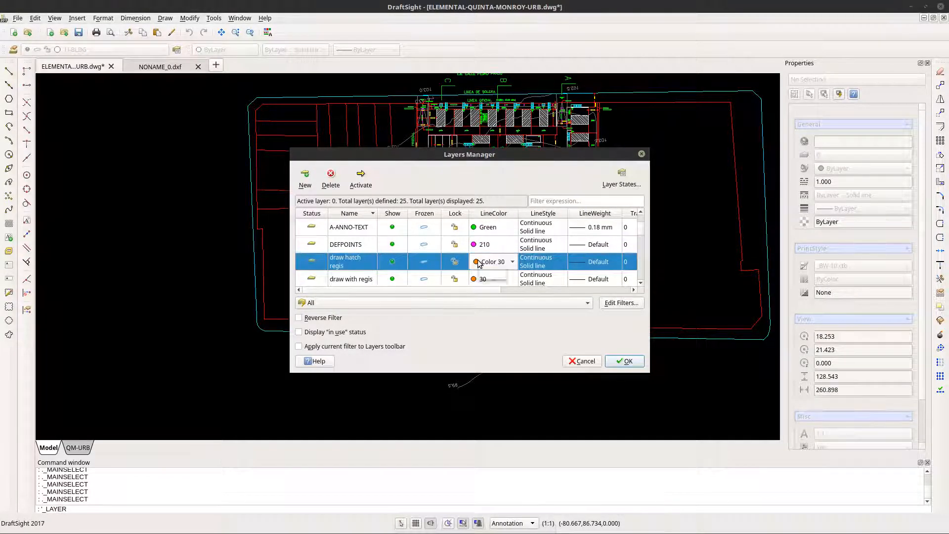
{"action": "left_click", "coordinate": [478, 264]}
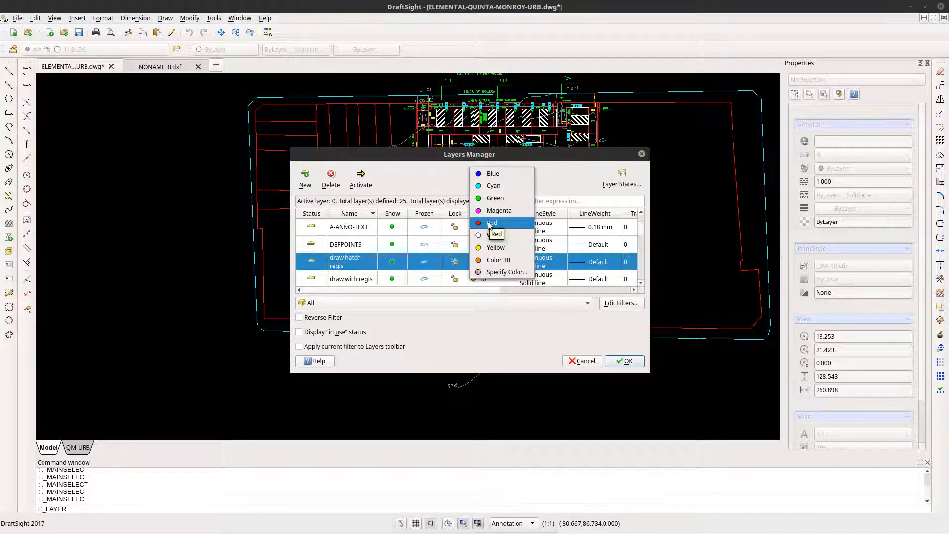
{"action": "left_click", "coordinate": [493, 186]}
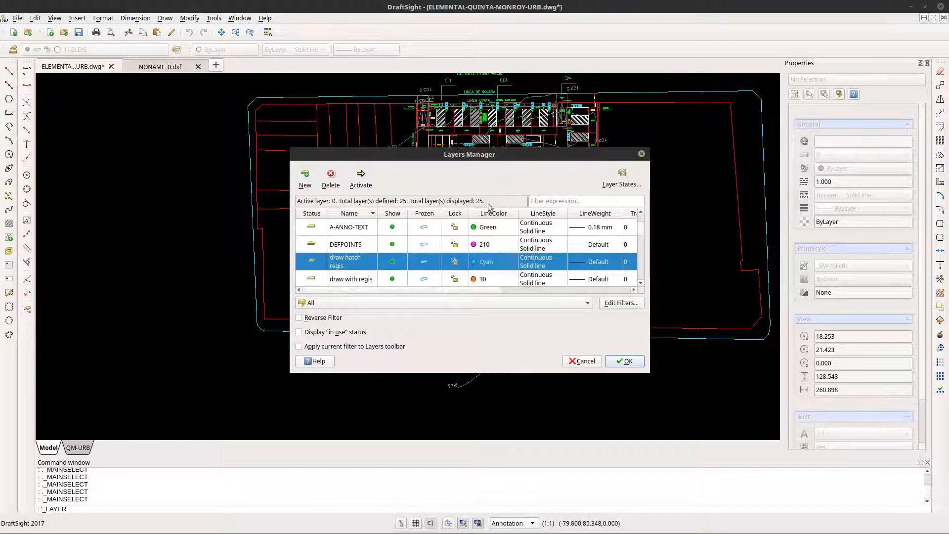
{"action": "left_click", "coordinate": [618, 363]}
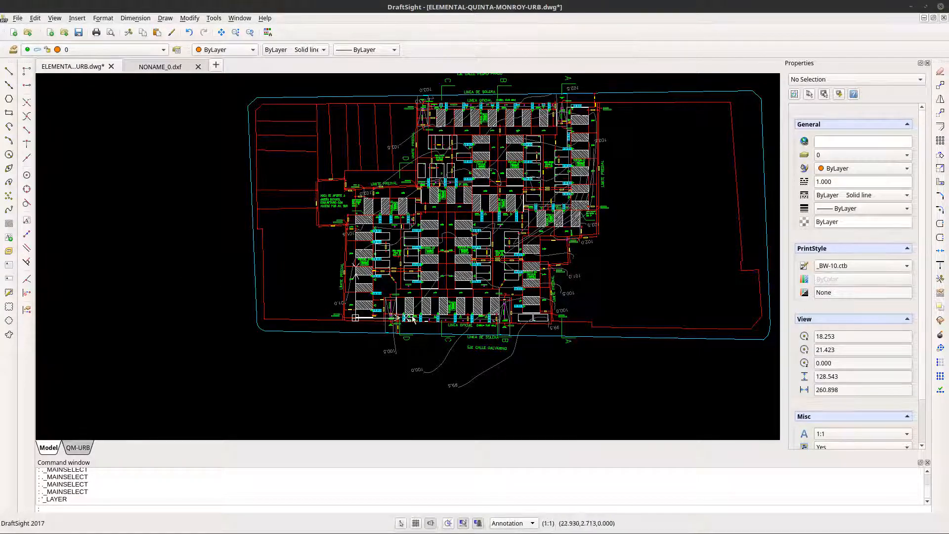
Select the hatches of the Calle Galvarino row, western and southeastern columns, central southern buildings and the block beside the kindergarten area
{"action": "scroll", "coordinate": [410, 304], "scroll_direction": "up", "scroll_amount": 2}
{"action": "left_click", "coordinate": [331, 304]}
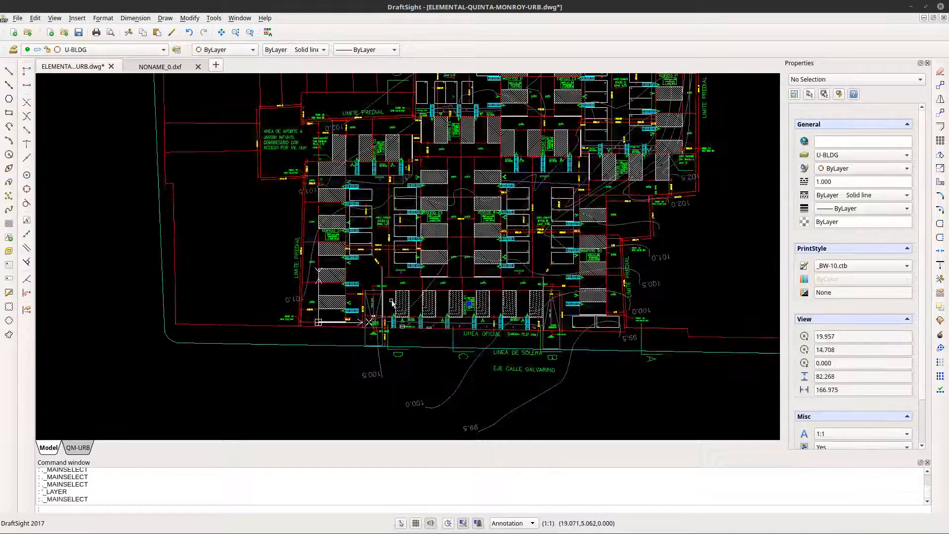
{"action": "left_click", "coordinate": [330, 304]}
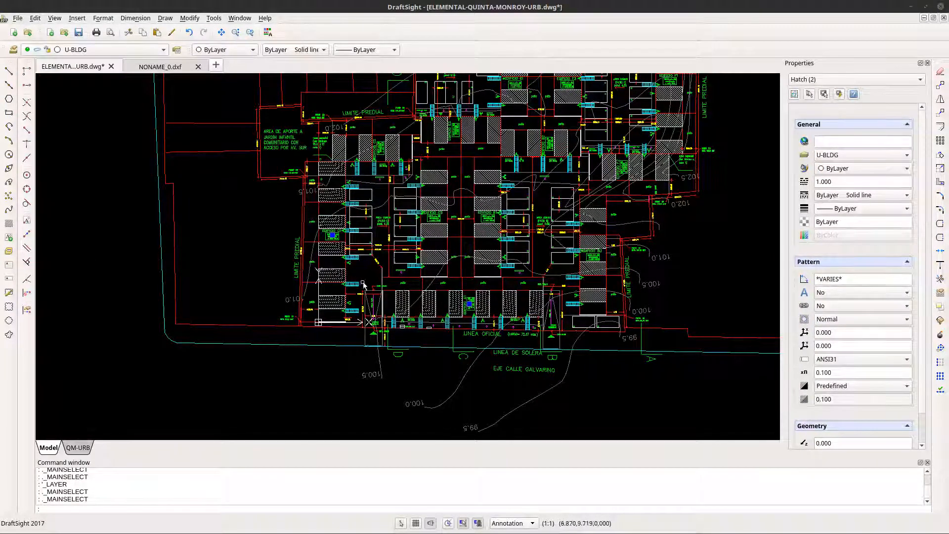
{"action": "left_click", "coordinate": [435, 262]}
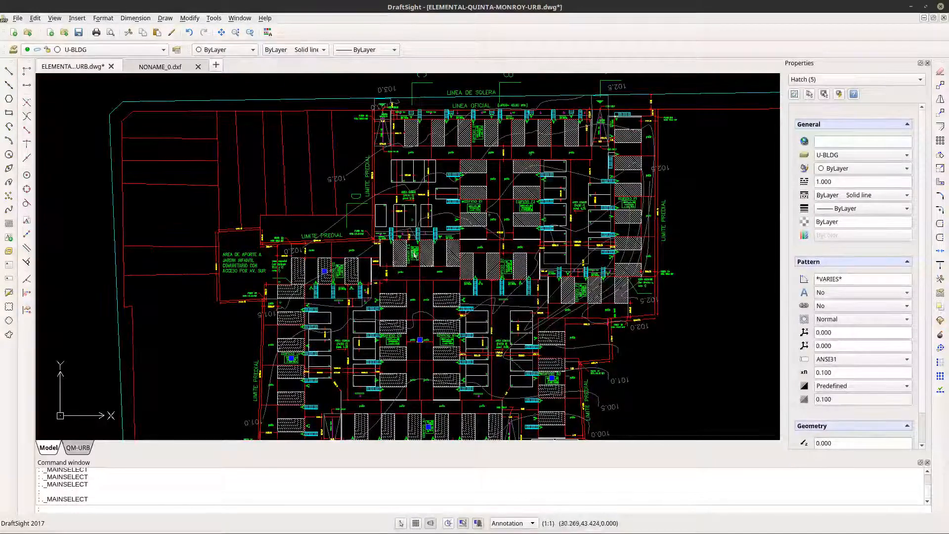
Add the hatches of the three mid-site building blocks and the western inner column of the northern half to the selection
{"action": "left_click", "coordinate": [402, 258]}
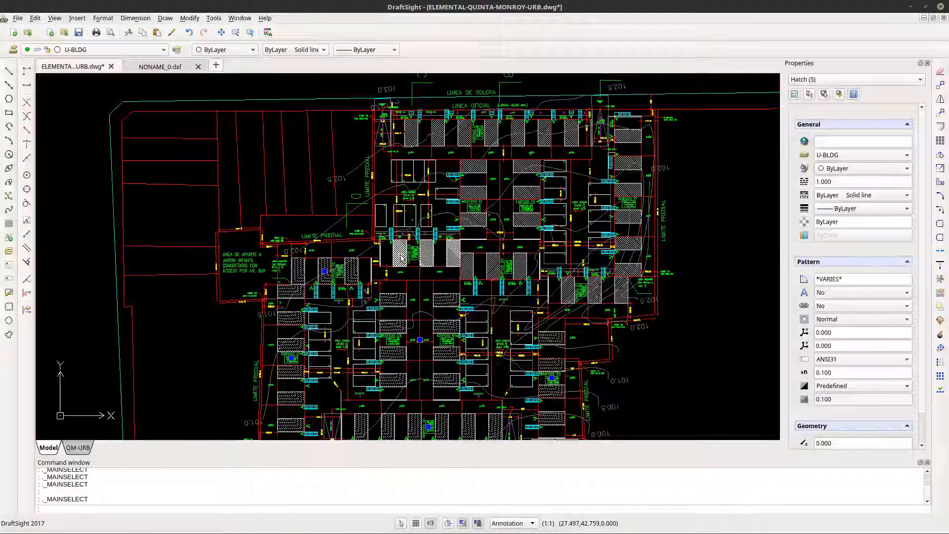
{"action": "left_click", "coordinate": [478, 223]}
{"action": "left_click", "coordinate": [478, 223]}
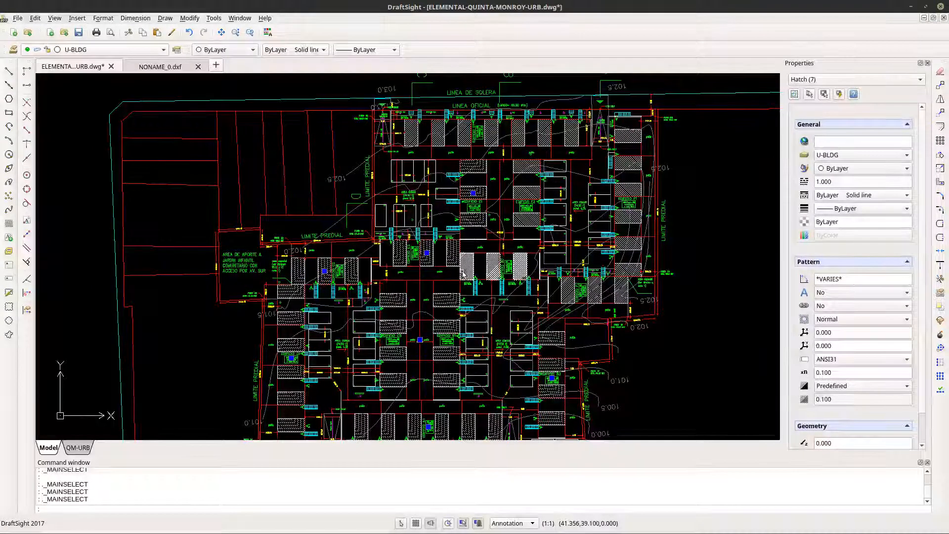
{"action": "left_click", "coordinate": [466, 271]}
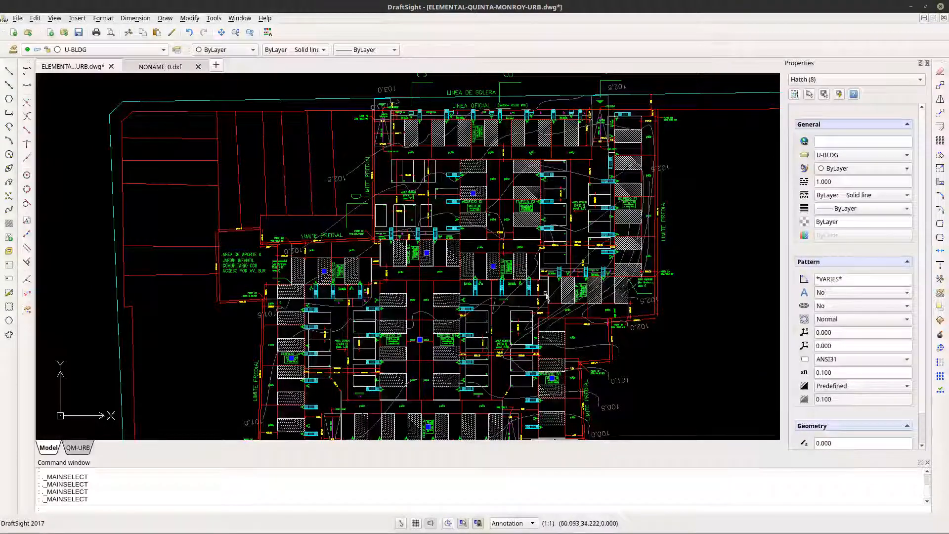
Add the hatches of the eastern column, the eastern inner northern column and the building row along Calle Pedro Prado to the selection
{"action": "left_click", "coordinate": [629, 270]}
{"action": "left_click", "coordinate": [631, 245]}
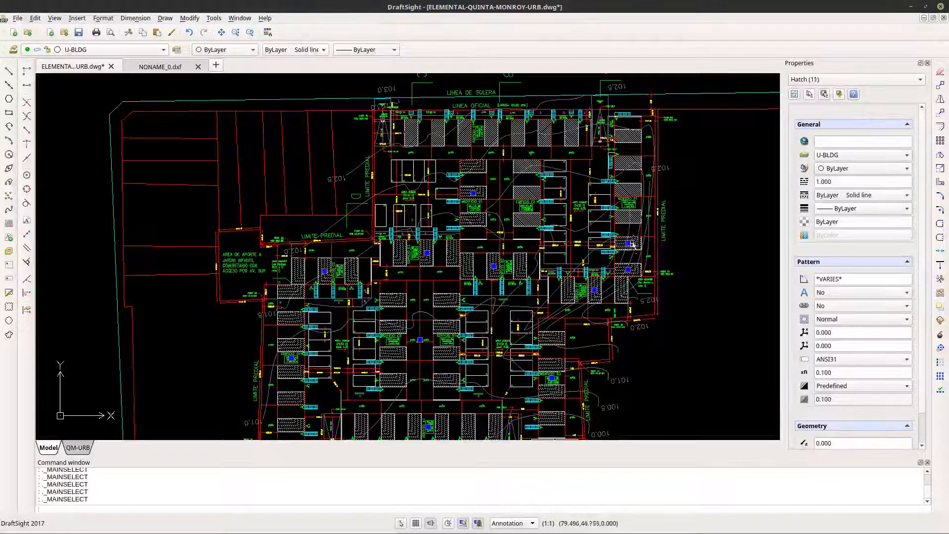
{"action": "left_click", "coordinate": [629, 190]}
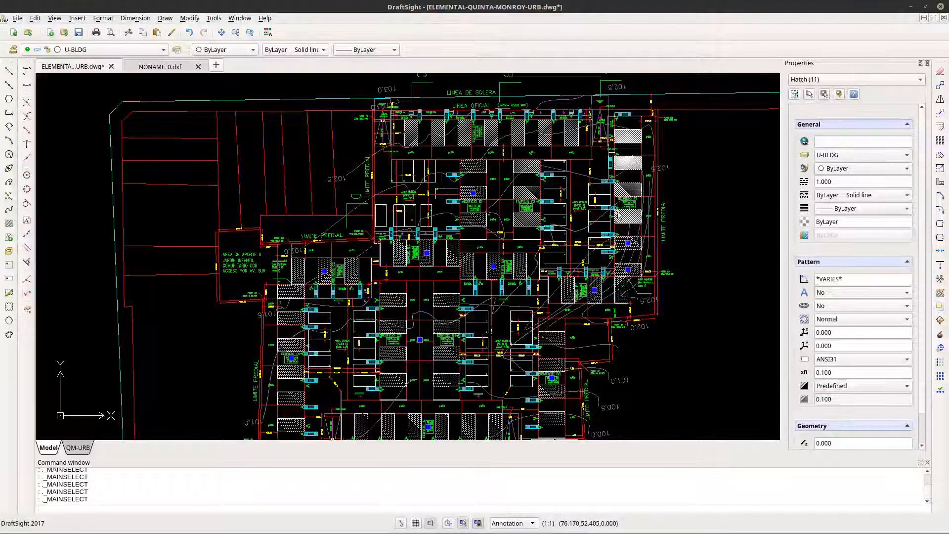
{"action": "left_click", "coordinate": [525, 221]}
{"action": "left_click", "coordinate": [526, 143]}
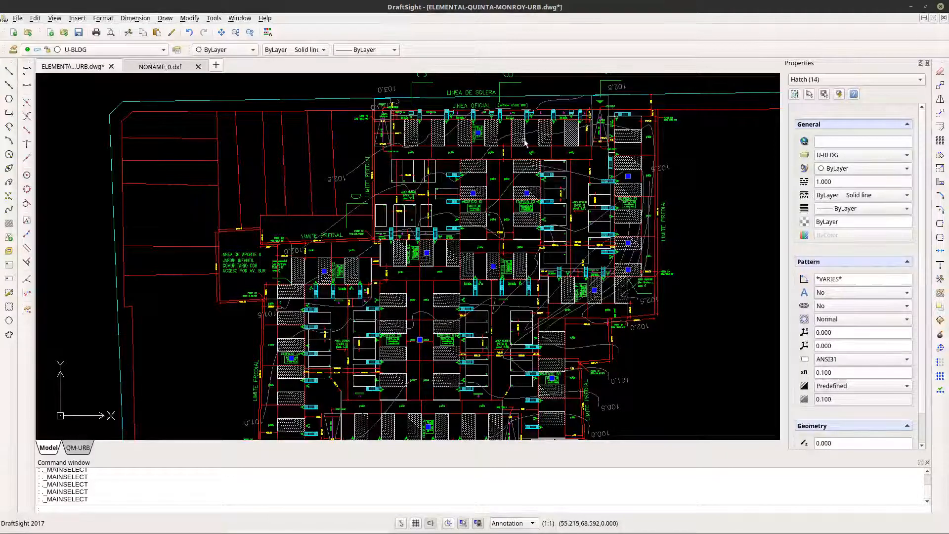
{"action": "left_click", "coordinate": [573, 138]}
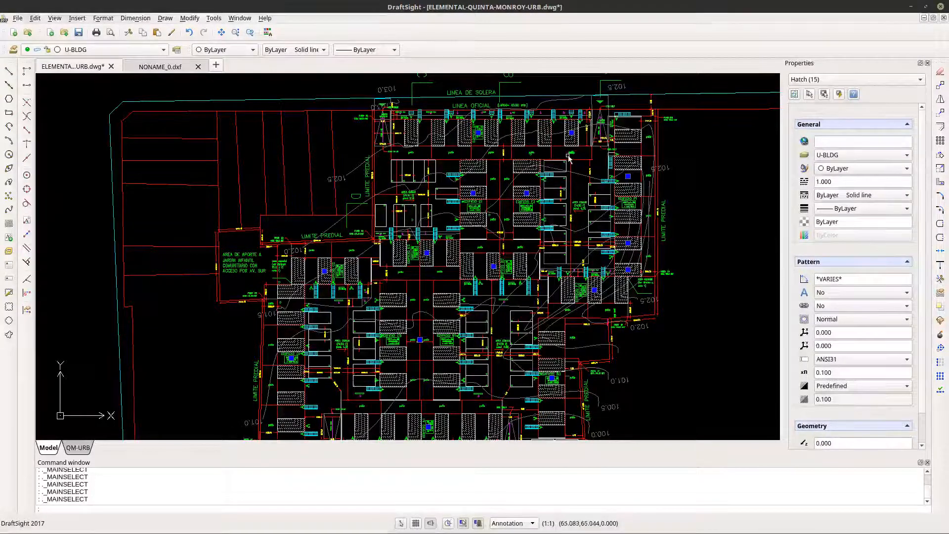
Move all selected building hatches to the "draw hatch regis" layer
{"action": "scroll", "coordinate": [518, 163], "scroll_direction": "down", "scroll_amount": 1}
{"action": "scroll", "coordinate": [518, 163], "scroll_direction": "up", "scroll_amount": 1}
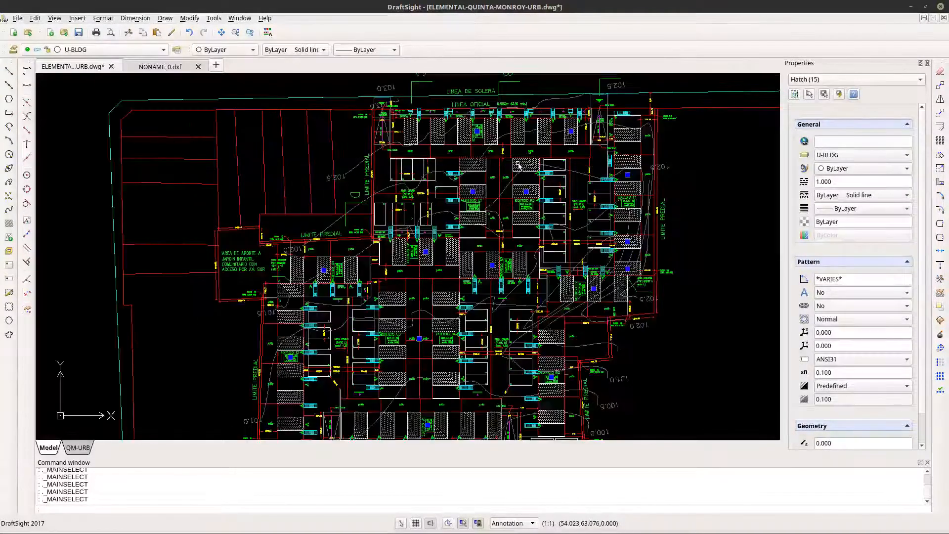
{"action": "scroll", "coordinate": [518, 163], "scroll_direction": "up", "scroll_amount": 1}
{"action": "left_click", "coordinate": [119, 51]}
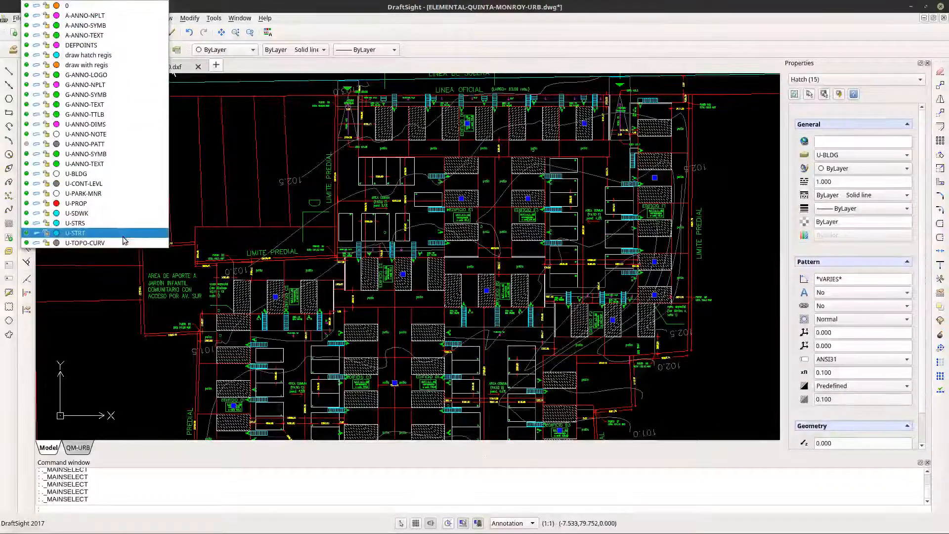
{"action": "left_click", "coordinate": [106, 55]}
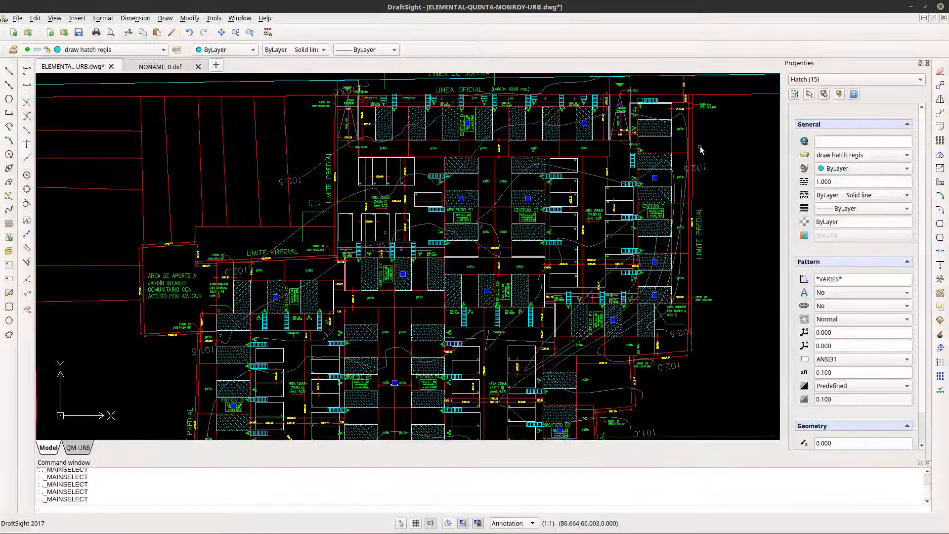
{"action": "scroll", "coordinate": [497, 232], "scroll_direction": "down", "scroll_amount": 3}
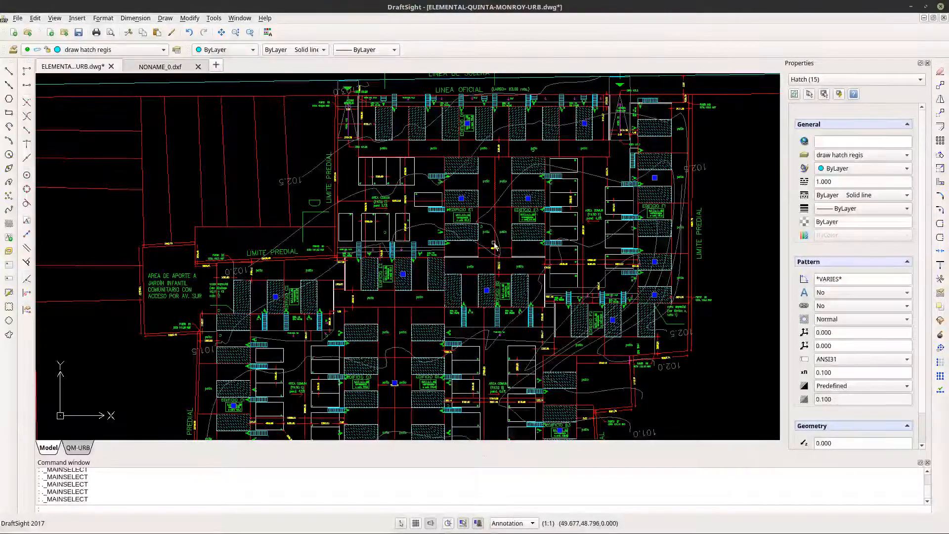
{"action": "scroll", "coordinate": [500, 210], "scroll_direction": "down", "scroll_amount": 2}
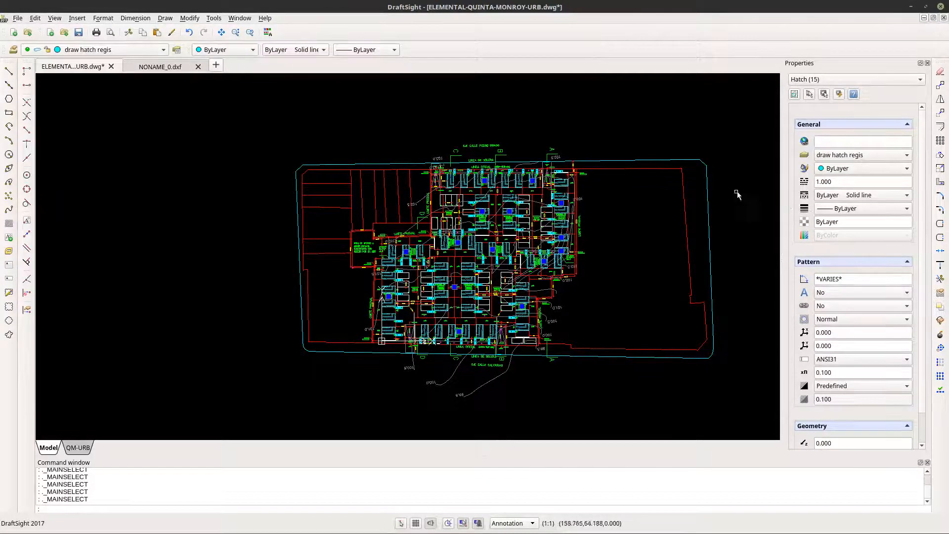
{"action": "scroll", "coordinate": [737, 194], "scroll_direction": "up", "scroll_amount": 2}
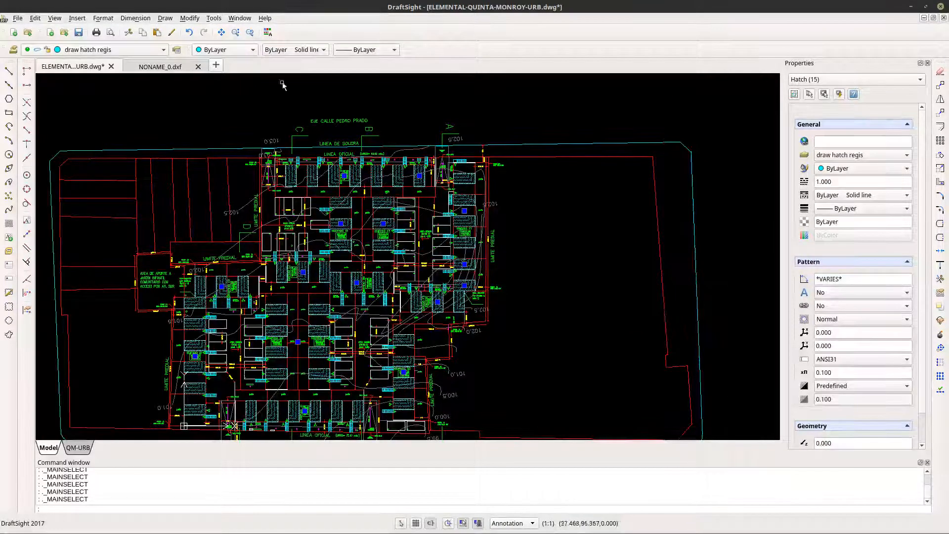
{"action": "left_click", "coordinate": [10, 73]}
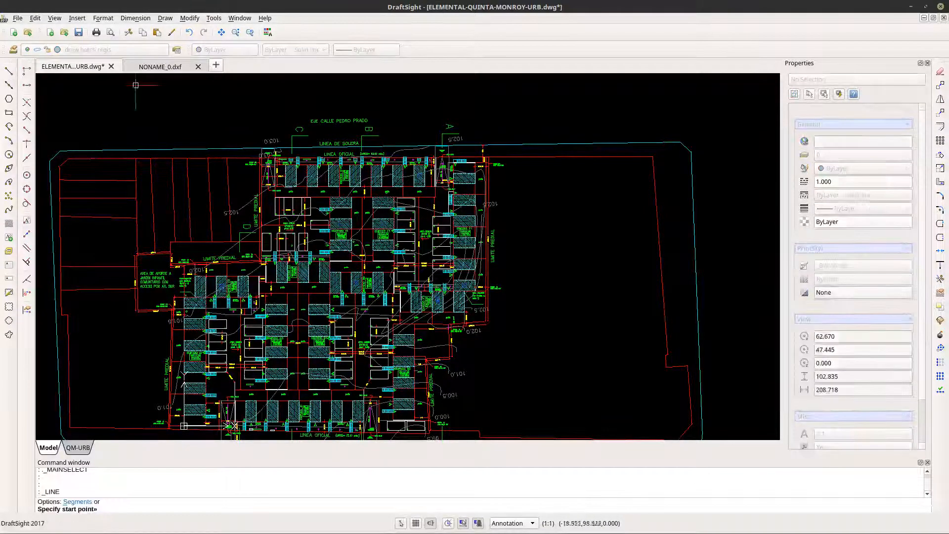
{"action": "scroll", "coordinate": [539, 220], "scroll_direction": "down", "scroll_amount": 1}
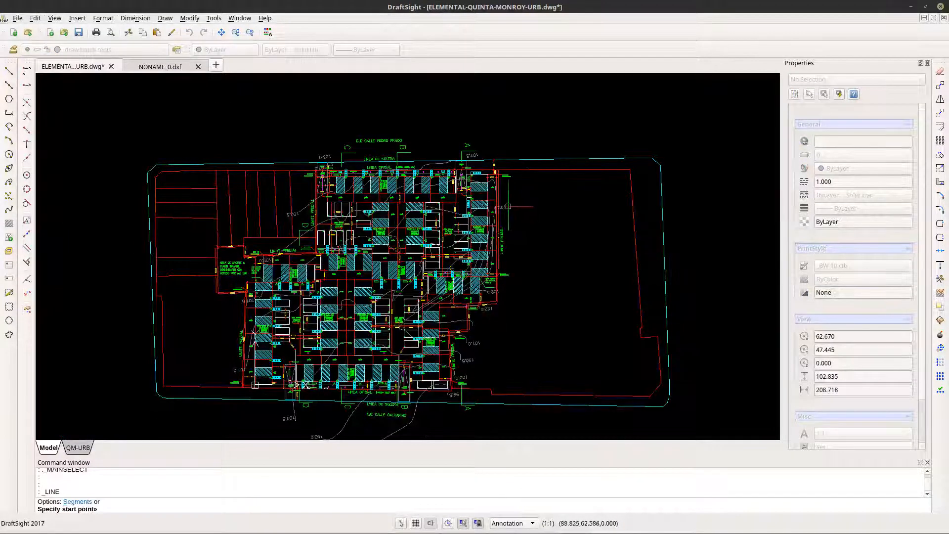
{"action": "scroll", "coordinate": [509, 203], "scroll_direction": "down", "scroll_amount": 1}
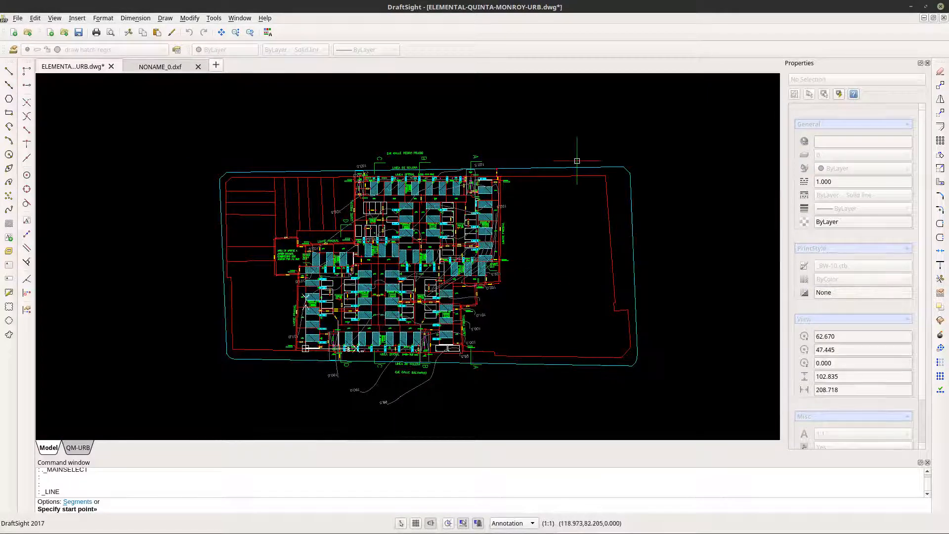
{"action": "scroll", "coordinate": [628, 160], "scroll_direction": "up", "scroll_amount": 8}
{"action": "scroll", "coordinate": [576, 217], "scroll_direction": "up", "scroll_amount": 4}
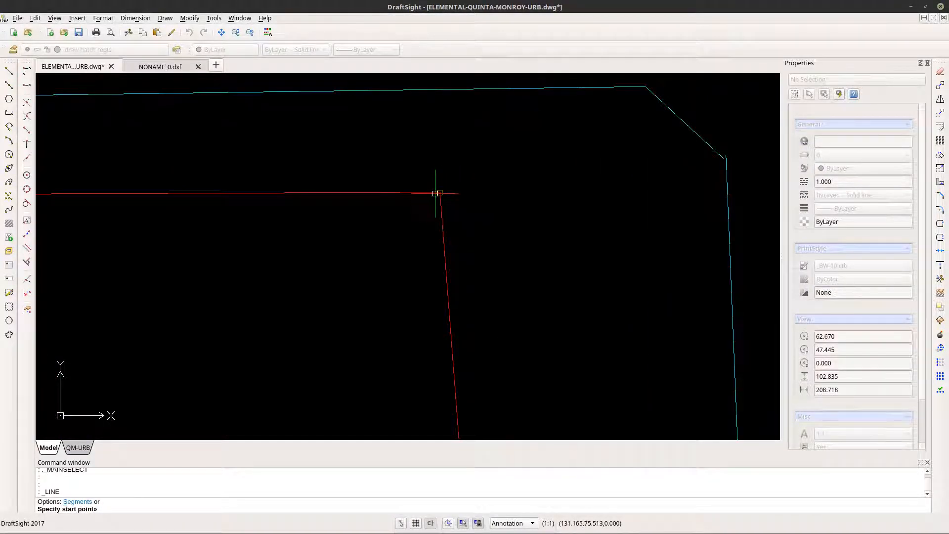
{"action": "scroll", "coordinate": [440, 193], "scroll_direction": "down", "scroll_amount": 8}
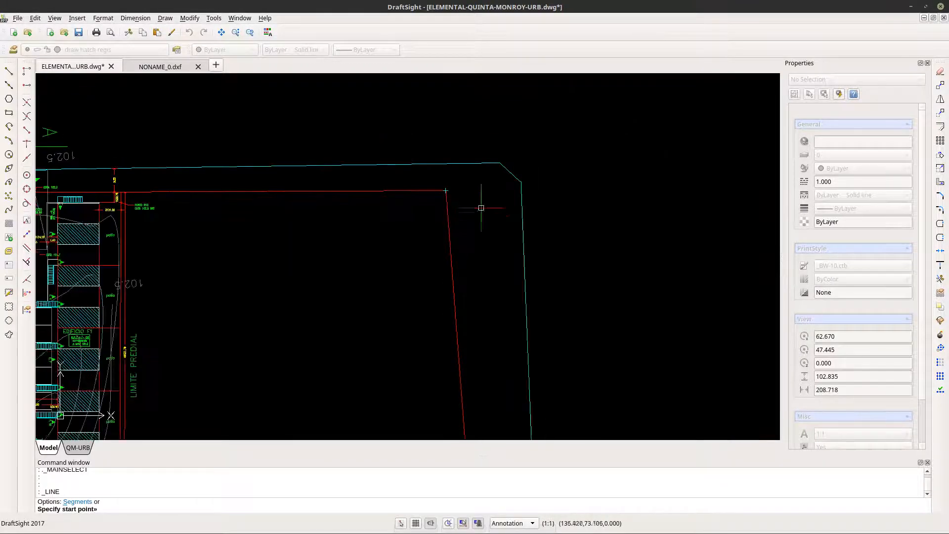
{"action": "key", "text": "Escape"}
Draw a rectangle from corner to corner around the hatch beside the vehicular access, at the north end of the eastern building column
{"action": "scroll", "coordinate": [343, 225], "scroll_direction": "up", "scroll_amount": 3}
{"action": "scroll", "coordinate": [343, 225], "scroll_direction": "up", "scroll_amount": 8}
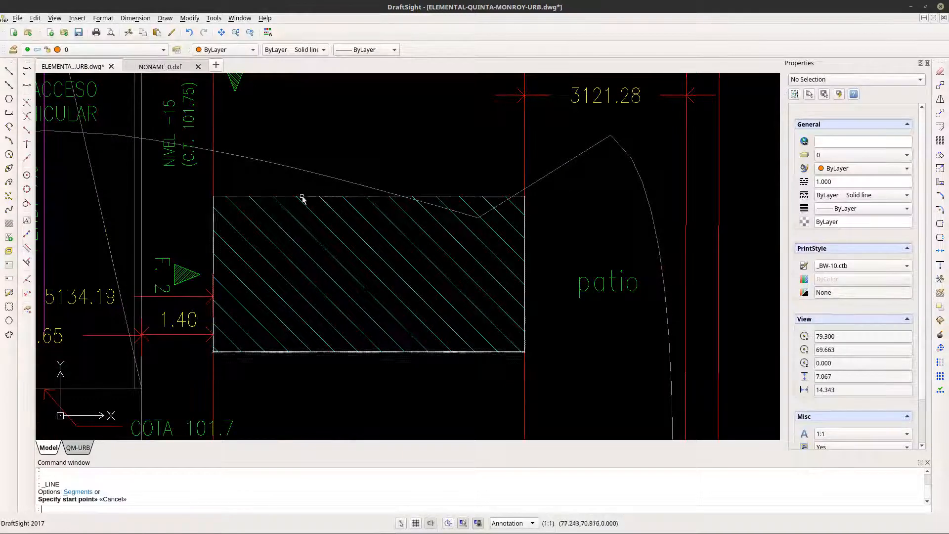
{"action": "left_click", "coordinate": [9, 113]}
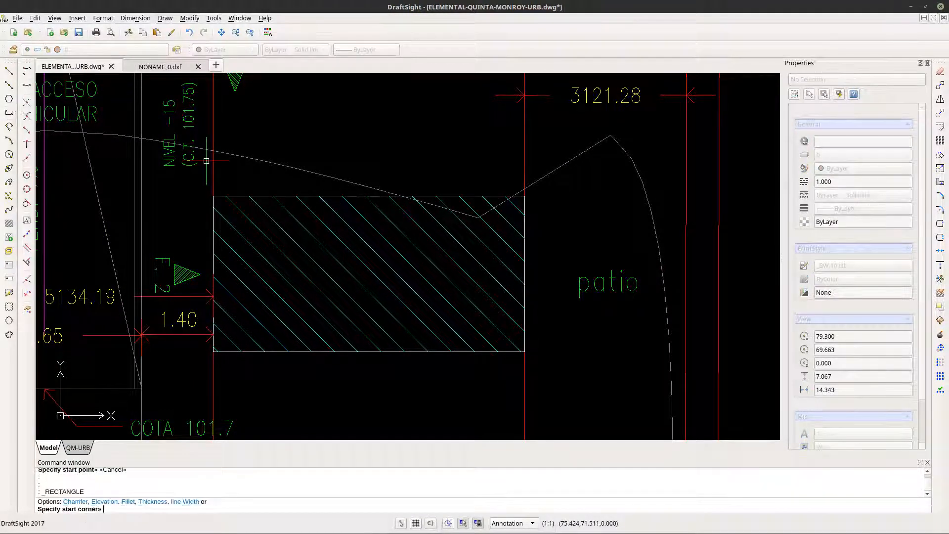
{"action": "left_click", "coordinate": [213, 196]}
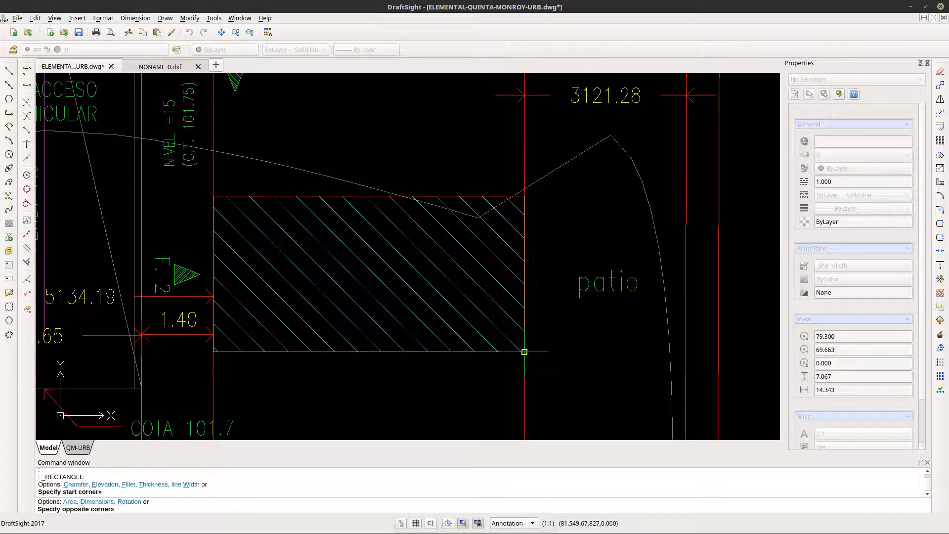
{"action": "key", "text": "Escape"}
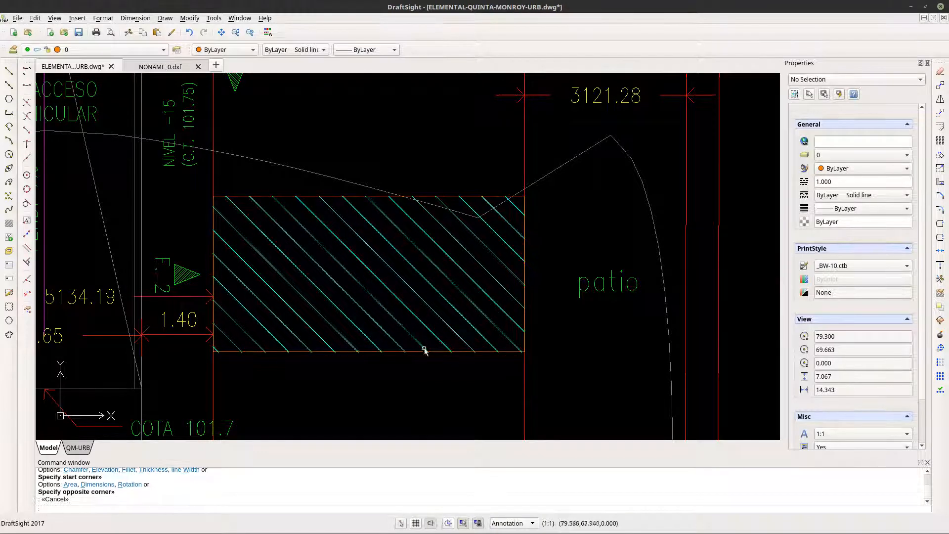
Move the new rectangle around the hatch to the "draw hatch regis" layer and clear the selection
{"action": "left_click", "coordinate": [415, 352]}
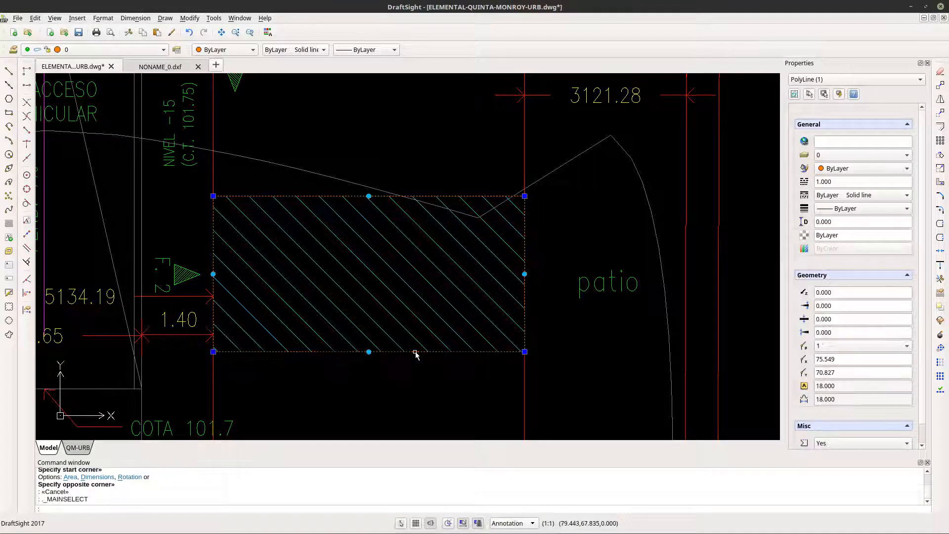
{"action": "left_click", "coordinate": [98, 50]}
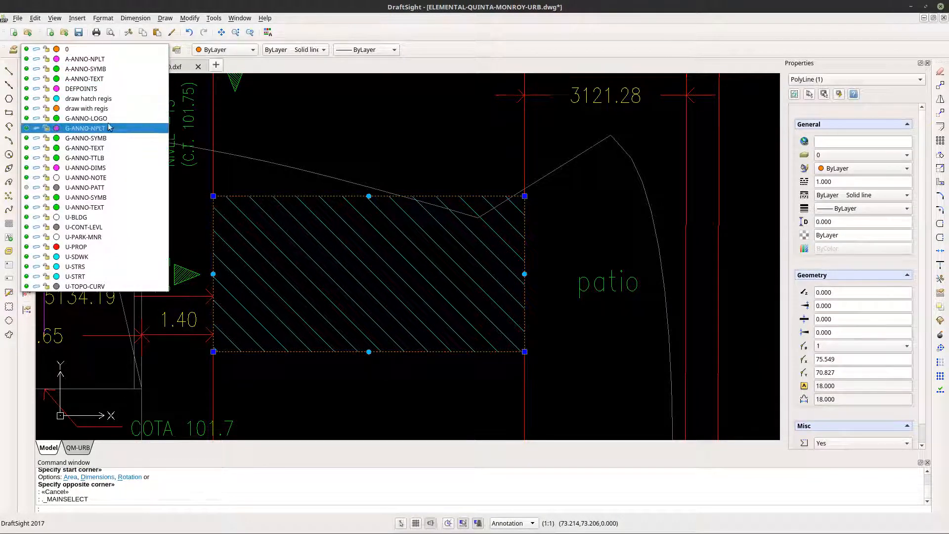
{"action": "left_click", "coordinate": [92, 98]}
{"action": "key", "text": "Escape"}
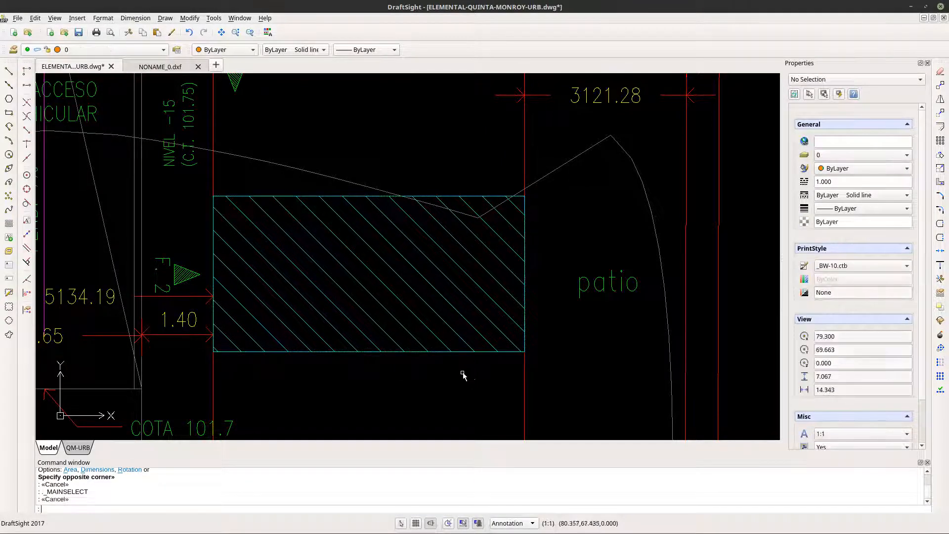
Try to filter the selected hatch with Smart Select, using the current selection and Layer equals 0
{"action": "scroll", "coordinate": [474, 374], "scroll_direction": "down", "scroll_amount": 3}
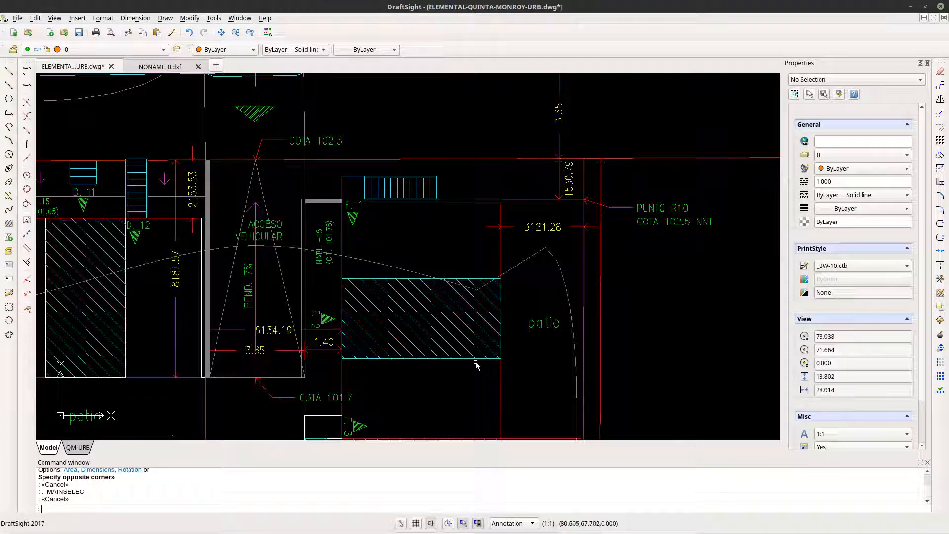
{"action": "left_click", "coordinate": [458, 333]}
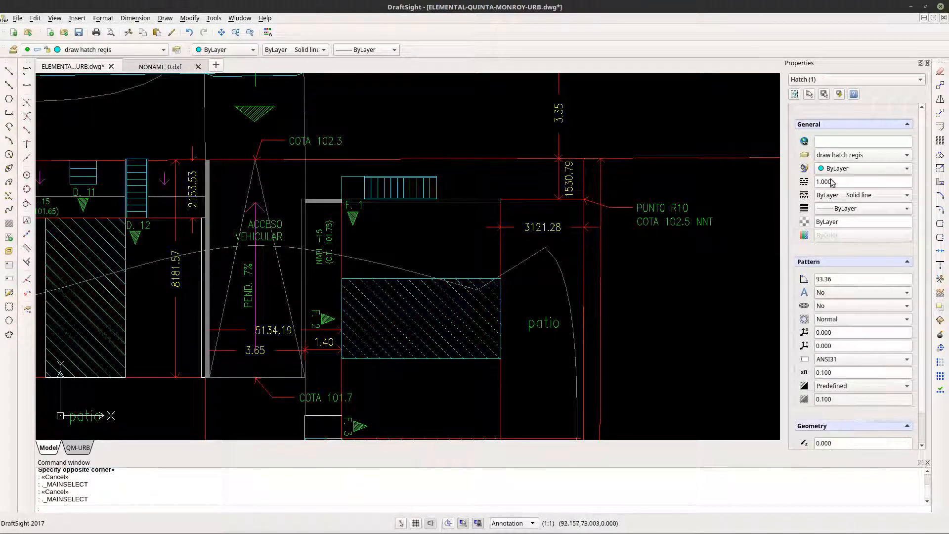
{"action": "left_click", "coordinate": [839, 94]}
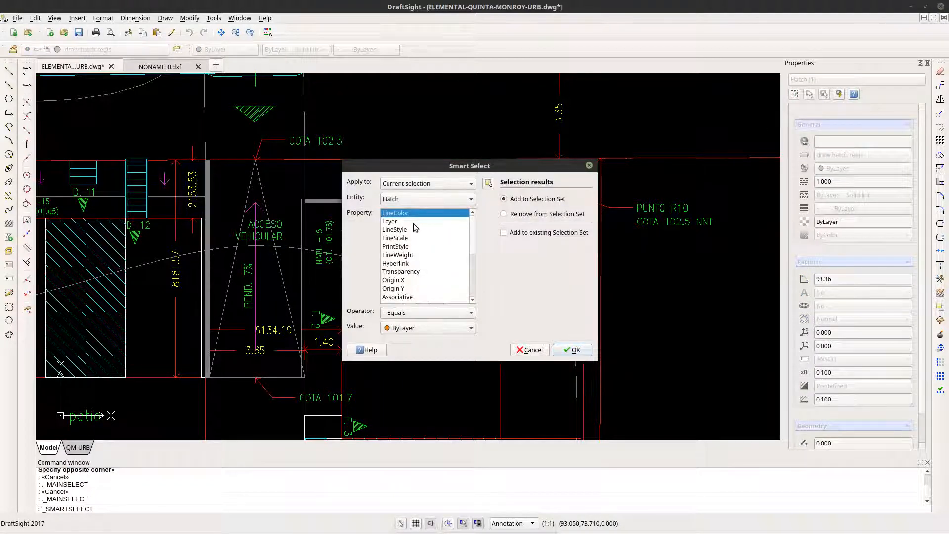
{"action": "left_click", "coordinate": [415, 221]}
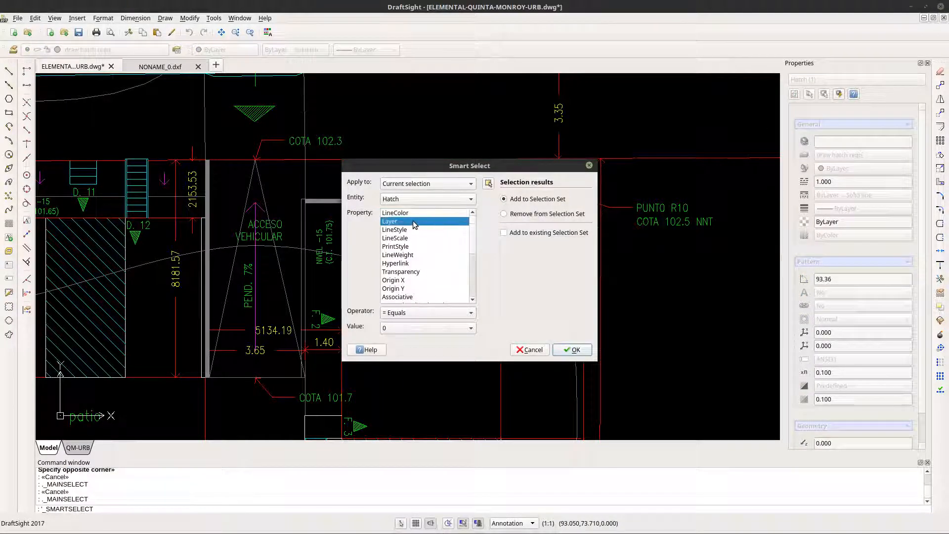
{"action": "left_click", "coordinate": [575, 350]}
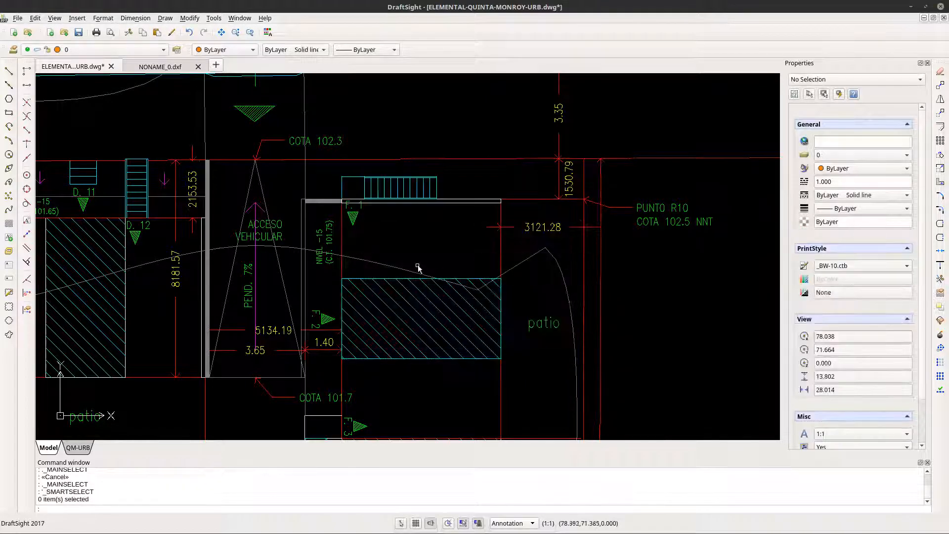
Try Smart Select on the entire drawing for multiple entity types with Layer equals 0
{"action": "left_click", "coordinate": [452, 312]}
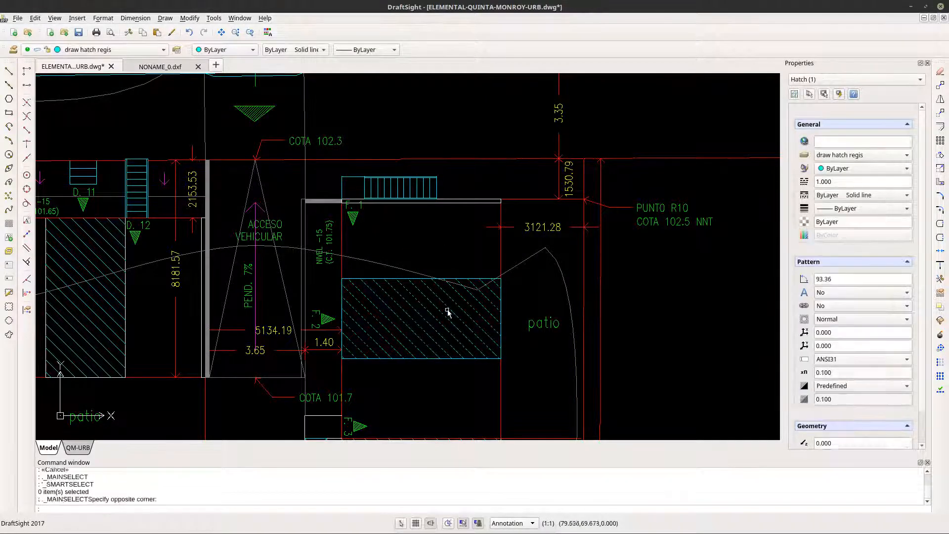
{"action": "right_click", "coordinate": [450, 308]}
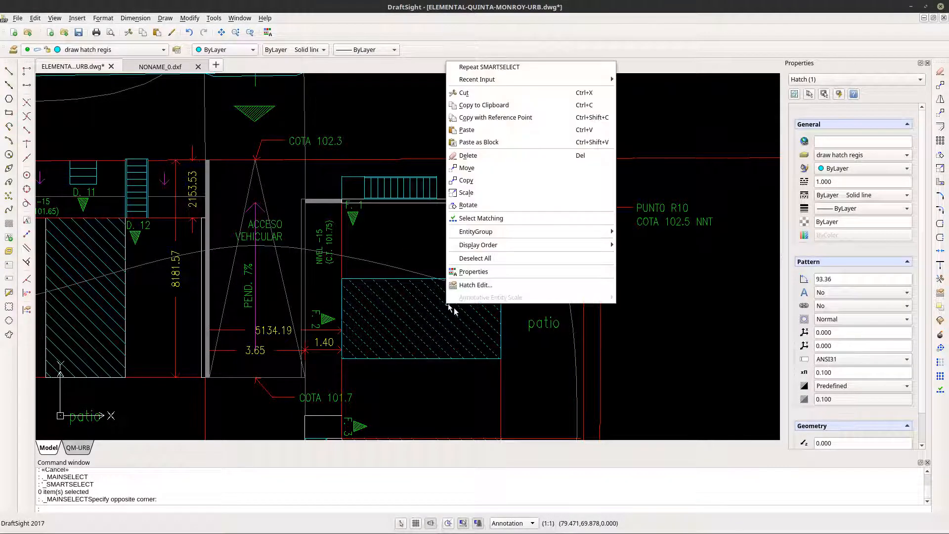
{"action": "left_click", "coordinate": [463, 68]}
{"action": "left_click", "coordinate": [400, 222]}
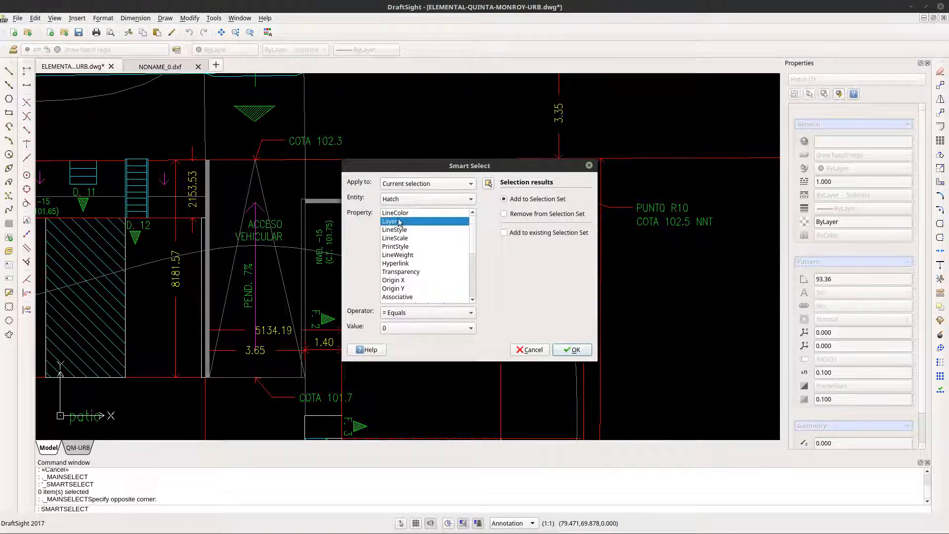
{"action": "left_click", "coordinate": [404, 184]}
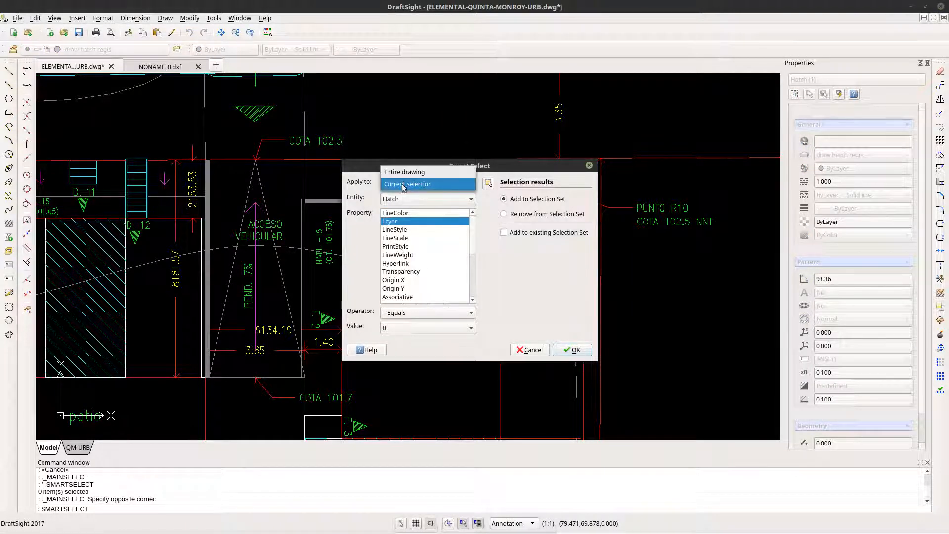
{"action": "left_click", "coordinate": [395, 173]}
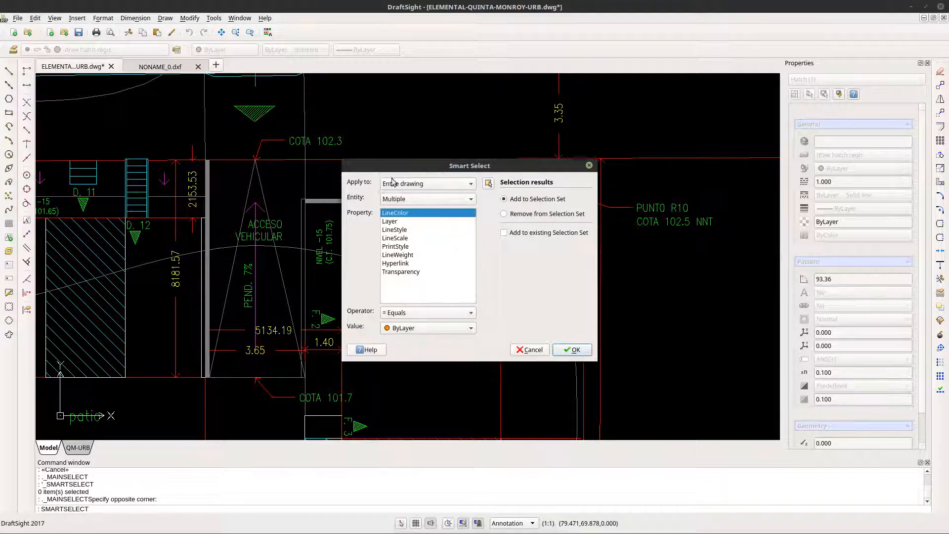
{"action": "left_click", "coordinate": [402, 222]}
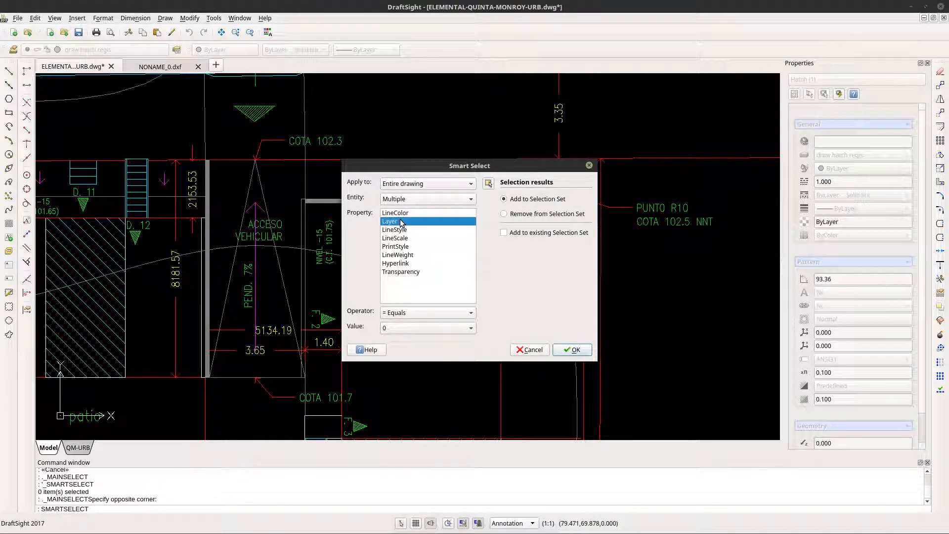
{"action": "left_click", "coordinate": [429, 331]}
{"action": "left_click", "coordinate": [474, 330]}
{"action": "left_click", "coordinate": [572, 350]}
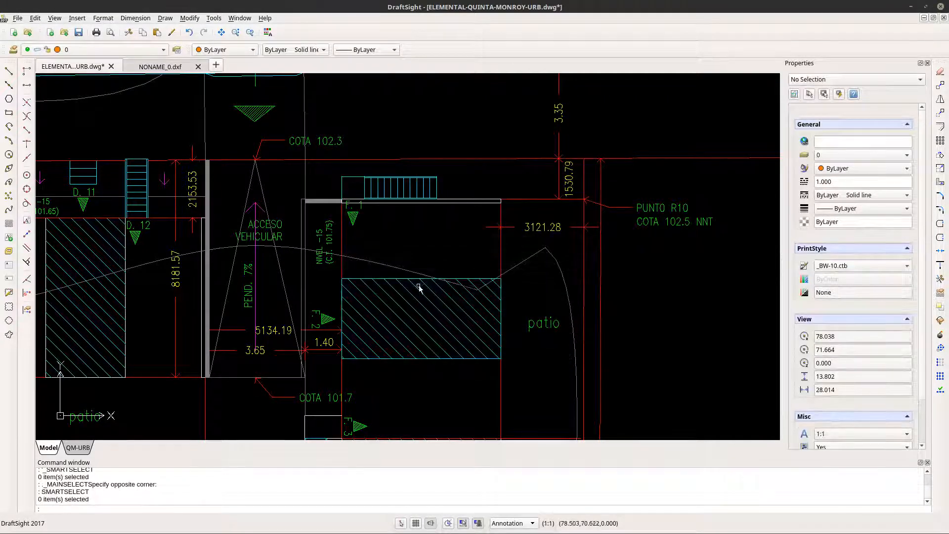
Set Smart Select to filter multiple entity types across the entire drawing by Layer, using the Equals operator
{"action": "right_click", "coordinate": [418, 301]}
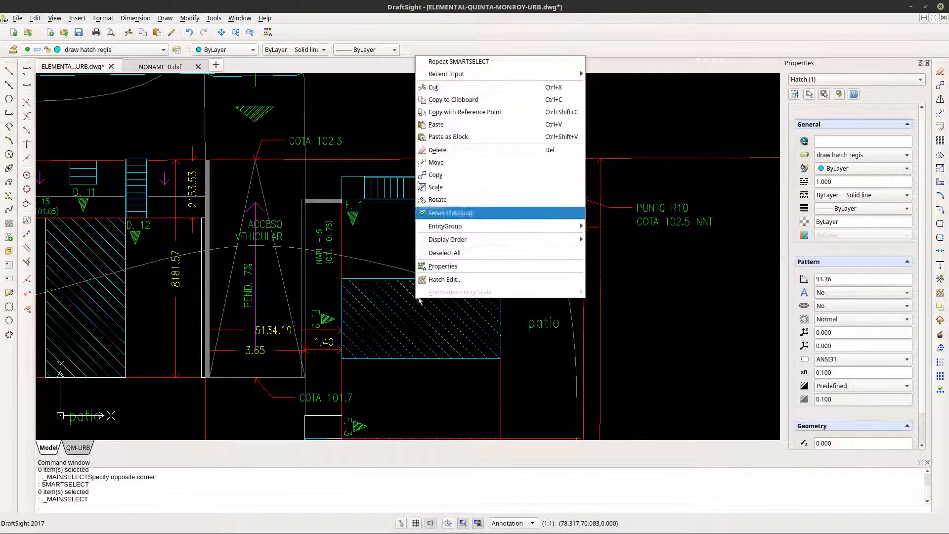
{"action": "left_click", "coordinate": [447, 62]}
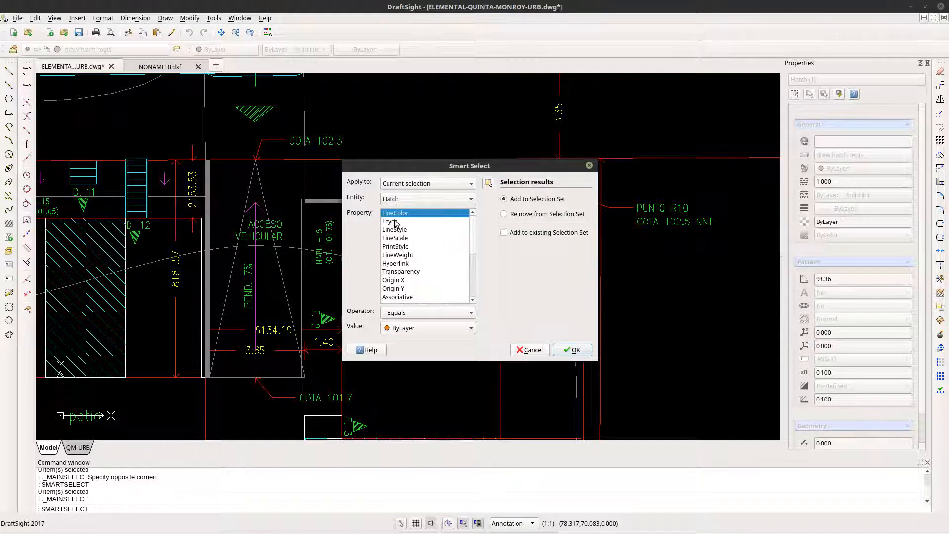
{"action": "left_click", "coordinate": [403, 184]}
{"action": "left_click", "coordinate": [402, 173]}
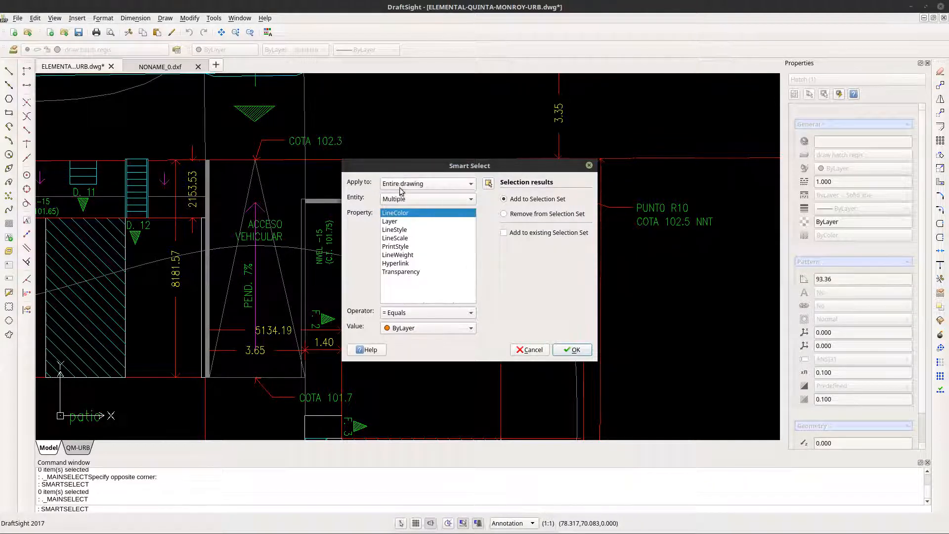
{"action": "left_click", "coordinate": [390, 221]}
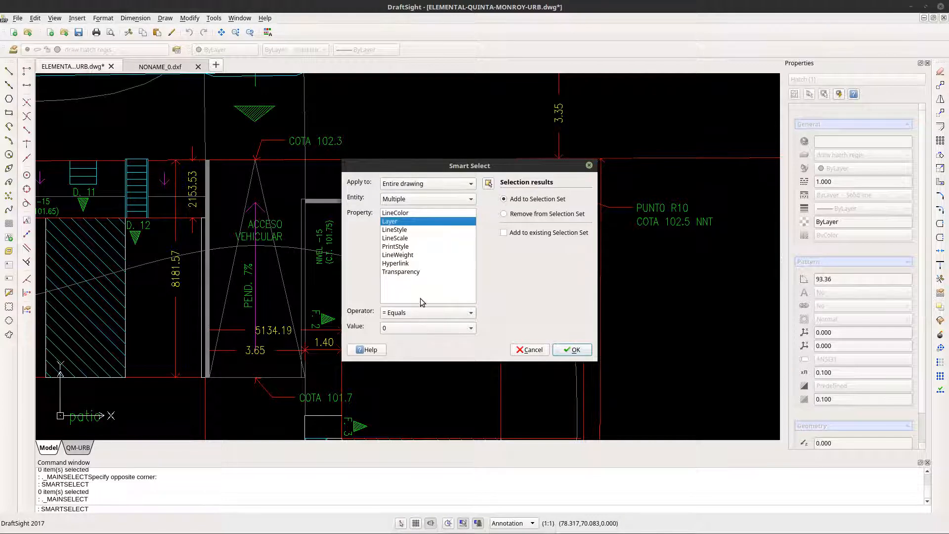
{"action": "left_click", "coordinate": [410, 199]}
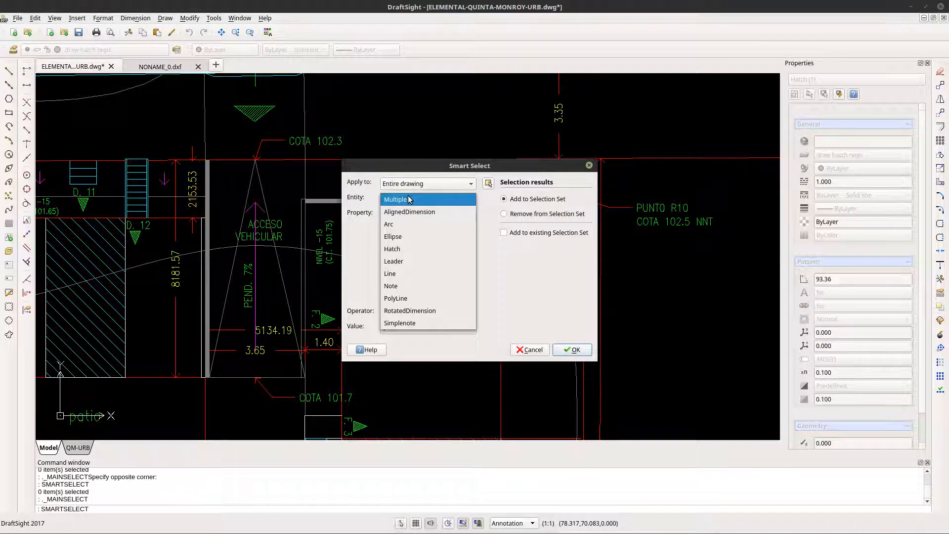
{"action": "left_click", "coordinate": [410, 200]}
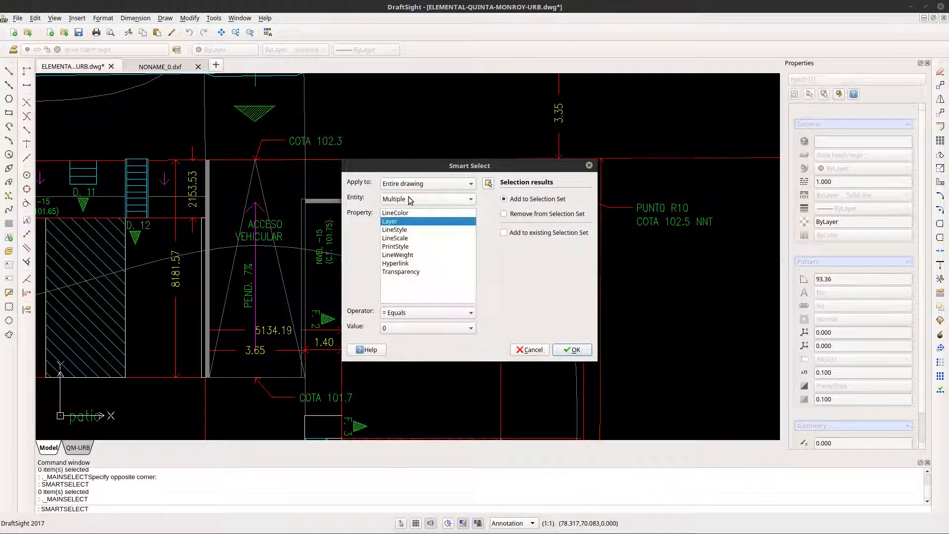
{"action": "left_click", "coordinate": [409, 184]}
{"action": "left_click", "coordinate": [409, 185]}
{"action": "left_click", "coordinate": [428, 313]}
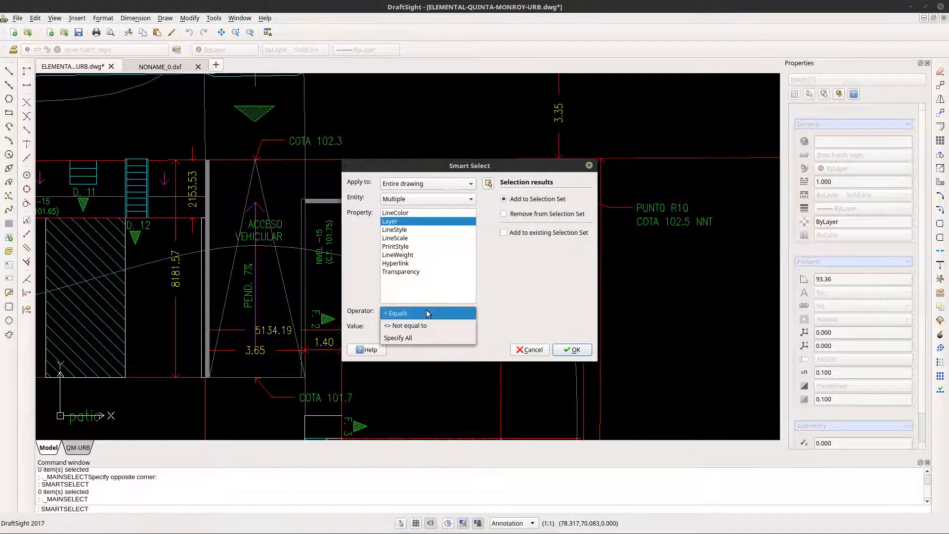
{"action": "left_click", "coordinate": [428, 313]}
Match everything on the "draw hatch regis" layer and explode the selected hatches and rectangle
{"action": "left_click", "coordinate": [428, 328]}
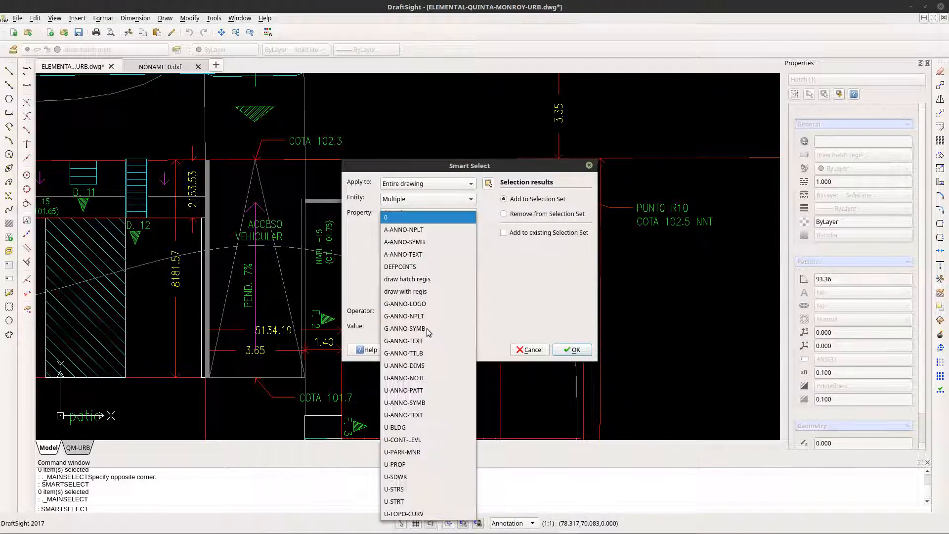
{"action": "left_click", "coordinate": [413, 281]}
{"action": "left_click", "coordinate": [573, 350]}
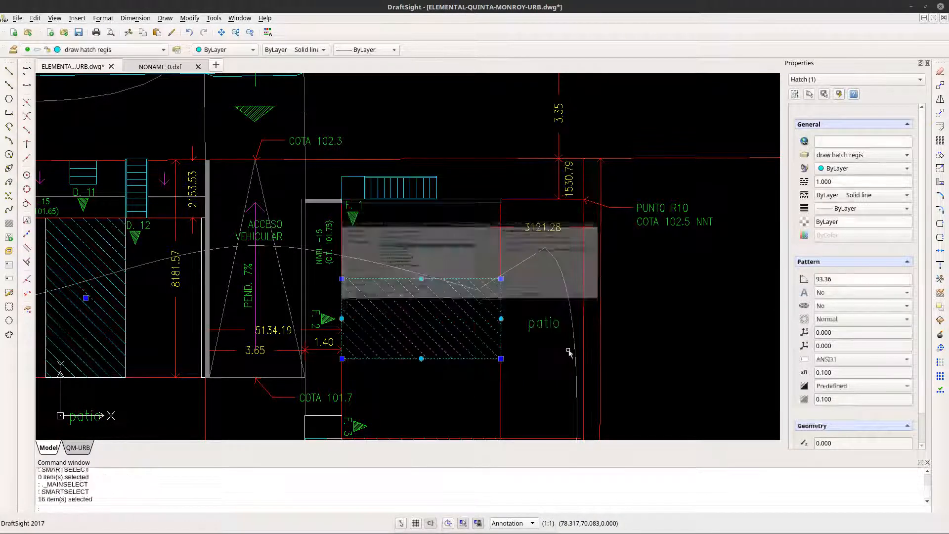
{"action": "scroll", "coordinate": [462, 206], "scroll_direction": "down", "scroll_amount": 3}
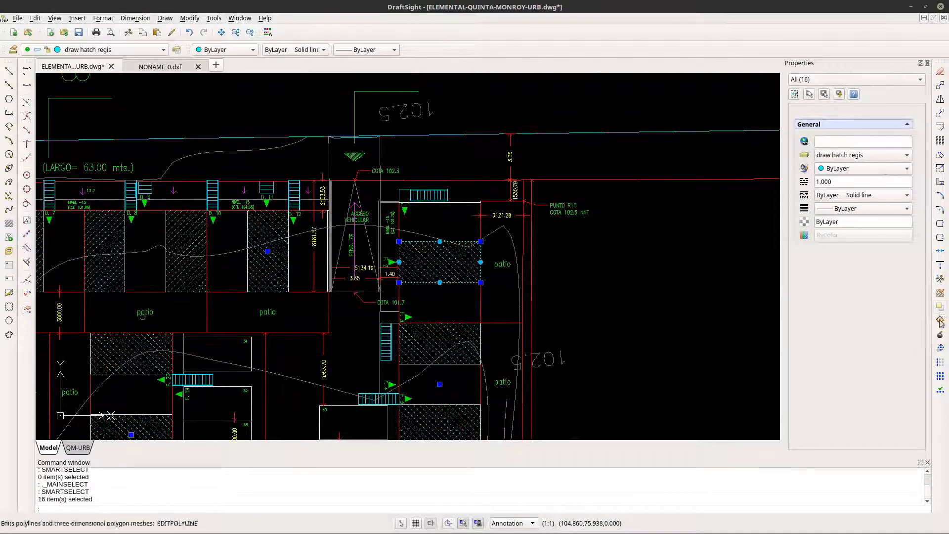
{"action": "left_click", "coordinate": [941, 335]}
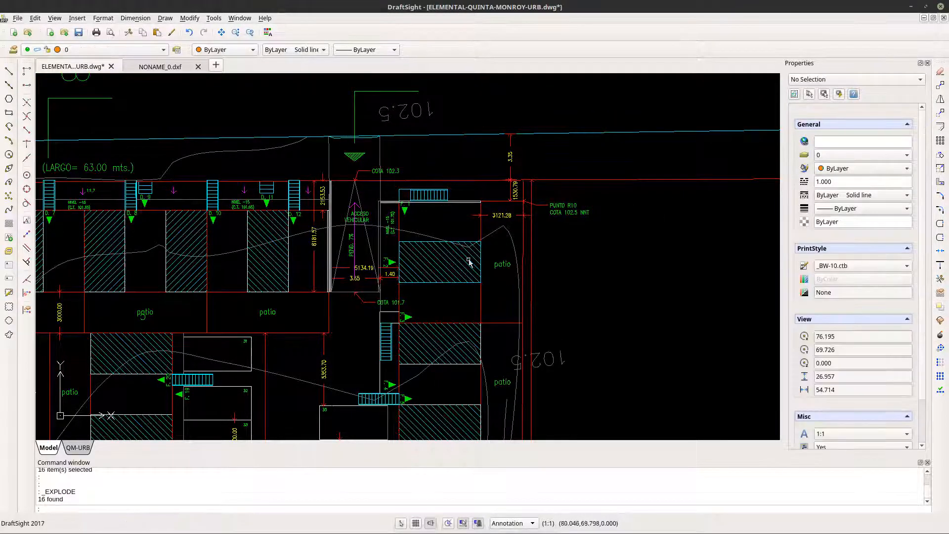
Select all exploded lines in the entire drawing with Smart Select, using Layer equals "draw hatch regis"
{"action": "left_click", "coordinate": [455, 264]}
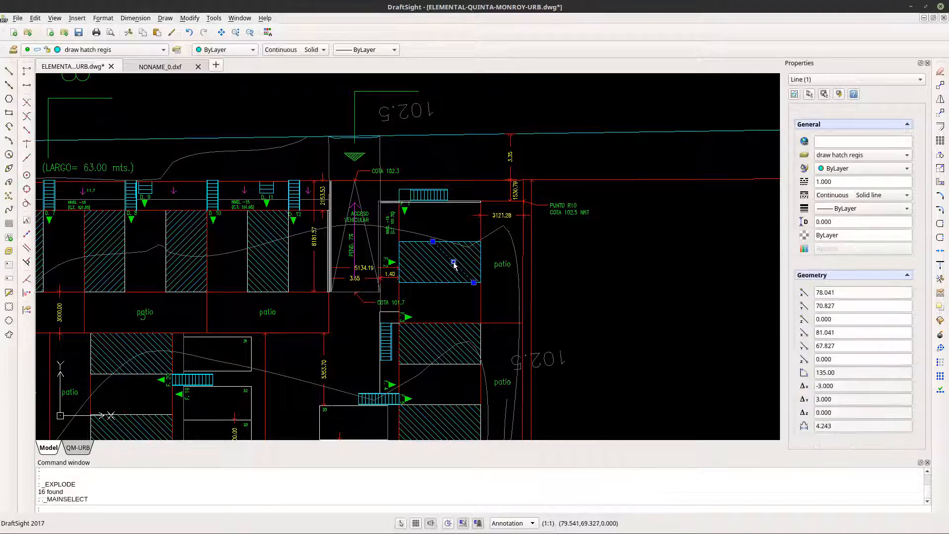
{"action": "left_click", "coordinate": [838, 94]}
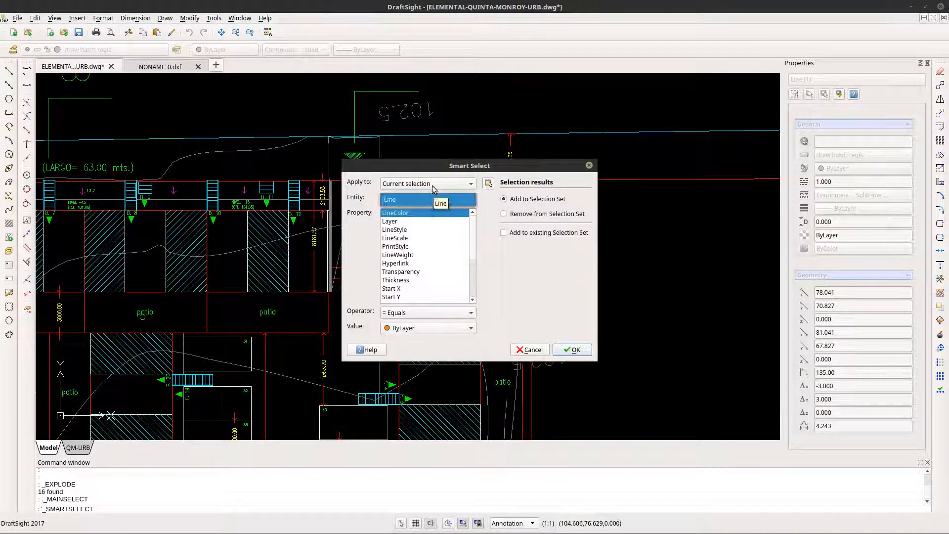
{"action": "left_click", "coordinate": [426, 183]}
{"action": "left_click", "coordinate": [423, 173]}
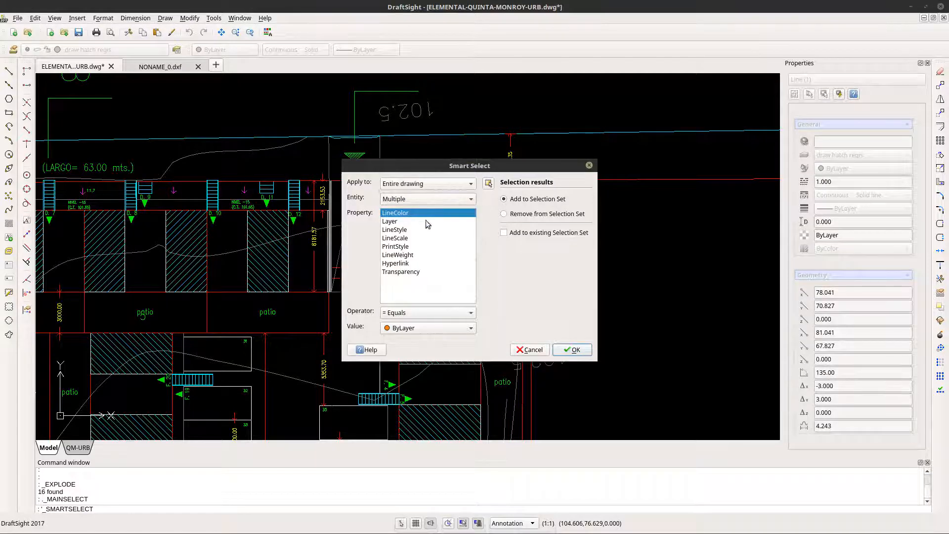
{"action": "left_click", "coordinate": [401, 221]}
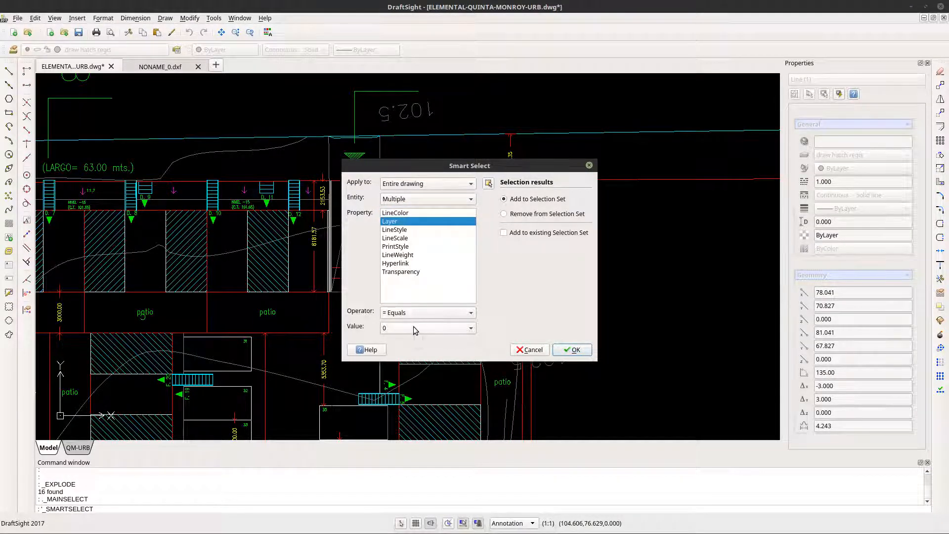
{"action": "left_click", "coordinate": [418, 328]}
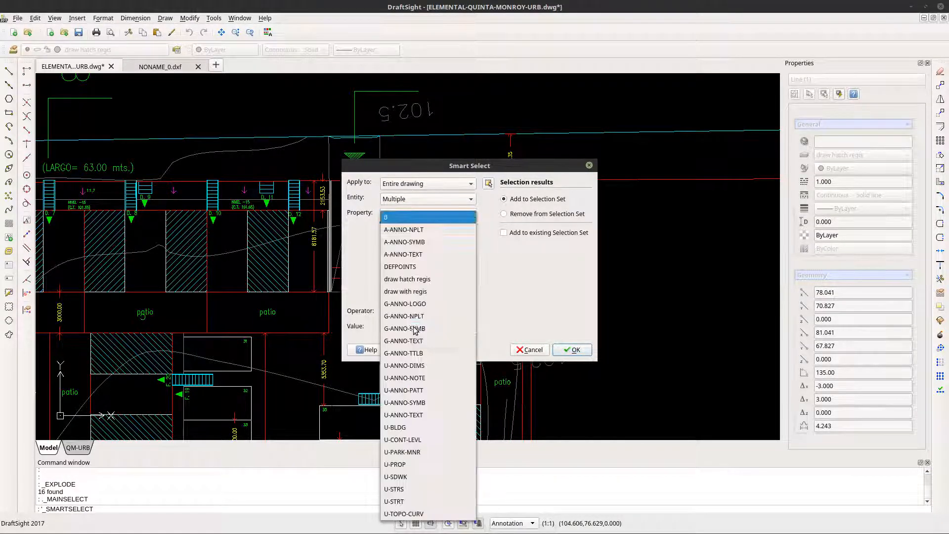
{"action": "left_click", "coordinate": [413, 279]}
{"action": "left_click", "coordinate": [584, 354]}
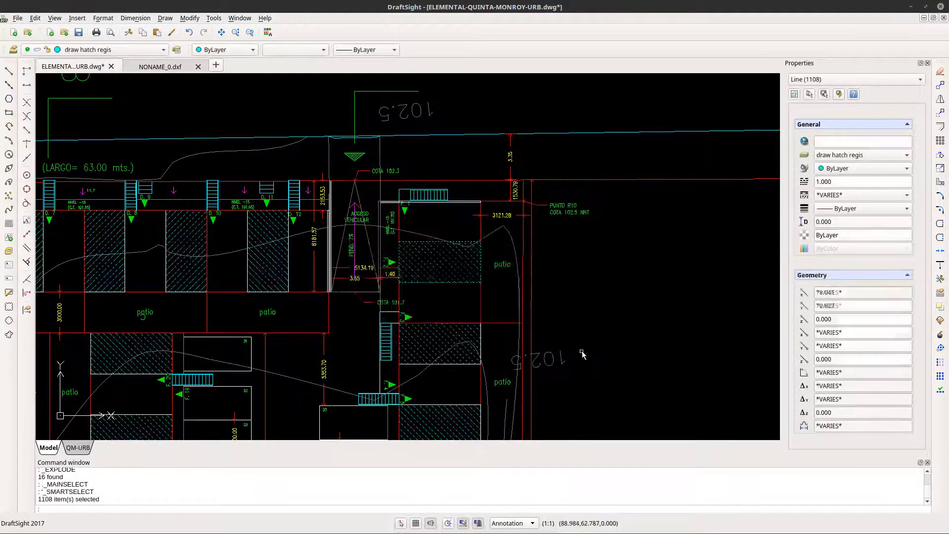
Copy the selected "draw hatch regis" lines to the clipboard
{"action": "scroll", "coordinate": [536, 325], "scroll_direction": "down", "scroll_amount": 2}
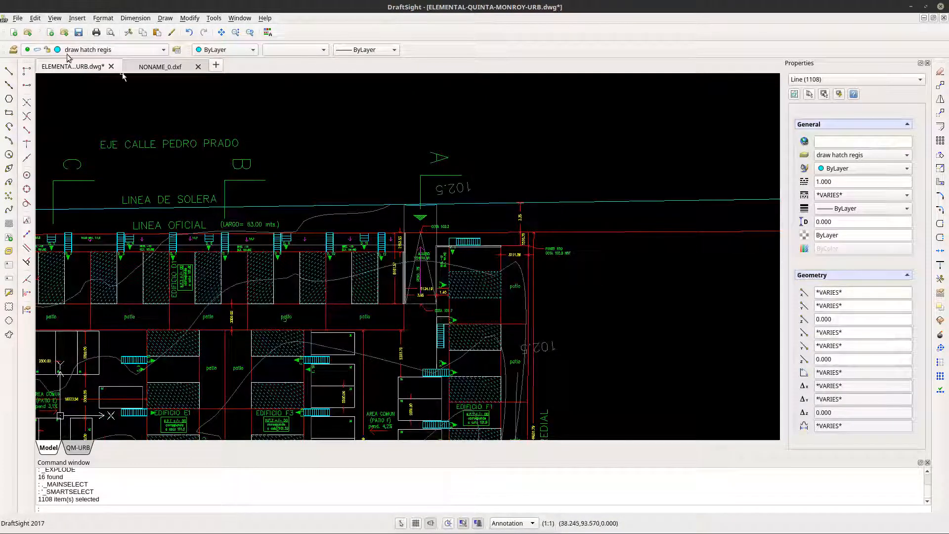
{"action": "left_click", "coordinate": [35, 18]}
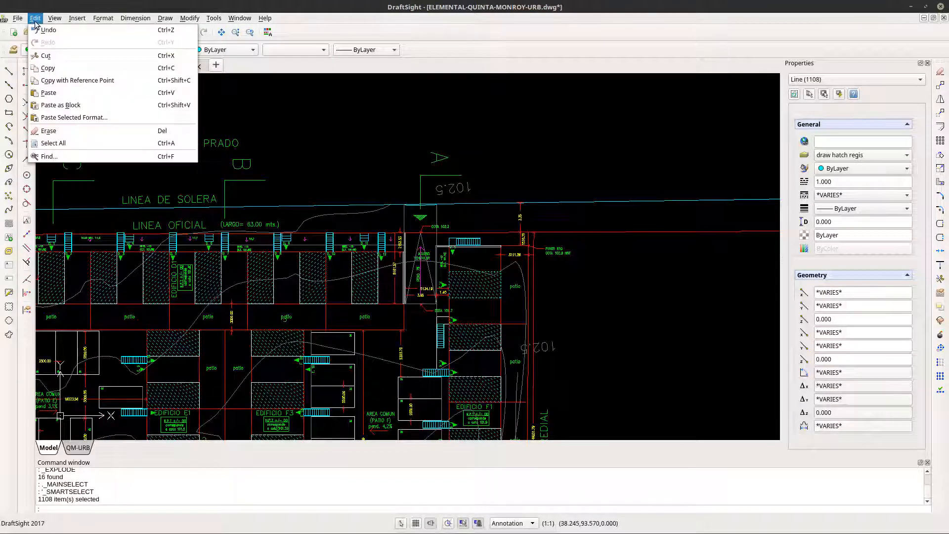
{"action": "left_click", "coordinate": [58, 69]}
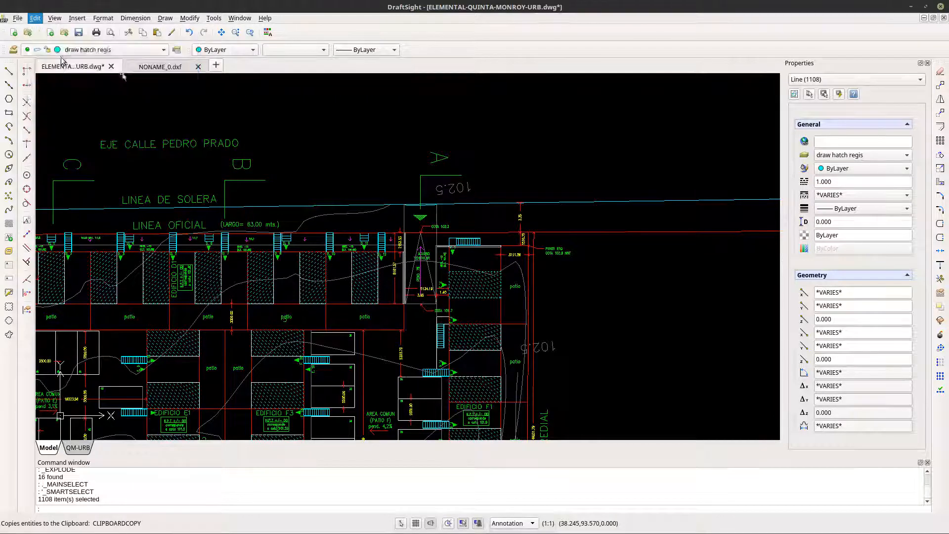
Delete the street-map block from the NONAME_0.dxf drawing
{"action": "left_click", "coordinate": [169, 66]}
{"action": "left_click", "coordinate": [386, 247]}
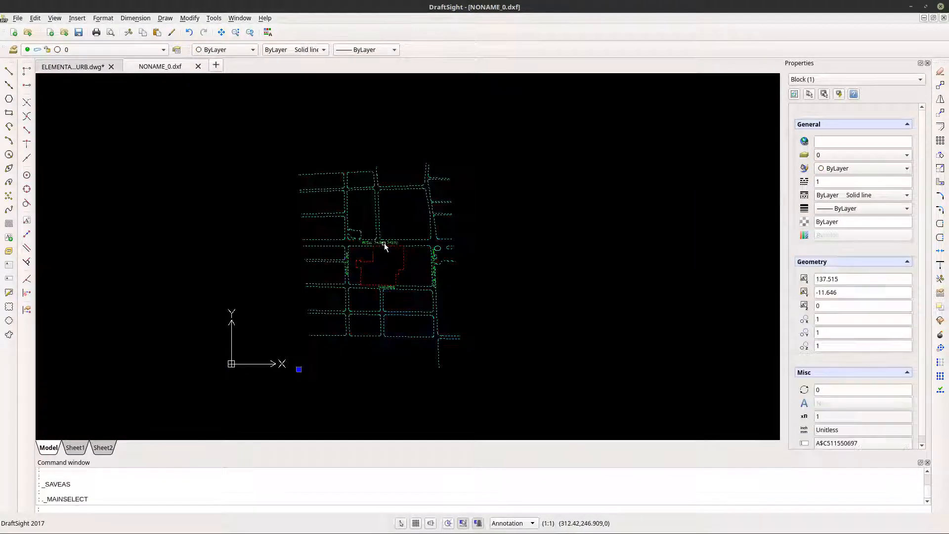
{"action": "key", "text": "Delete"}
Paste the copied hatch lines as a block into NONAME_0.dxf, above and to the right of the origin
{"action": "left_click", "coordinate": [18, 19]}
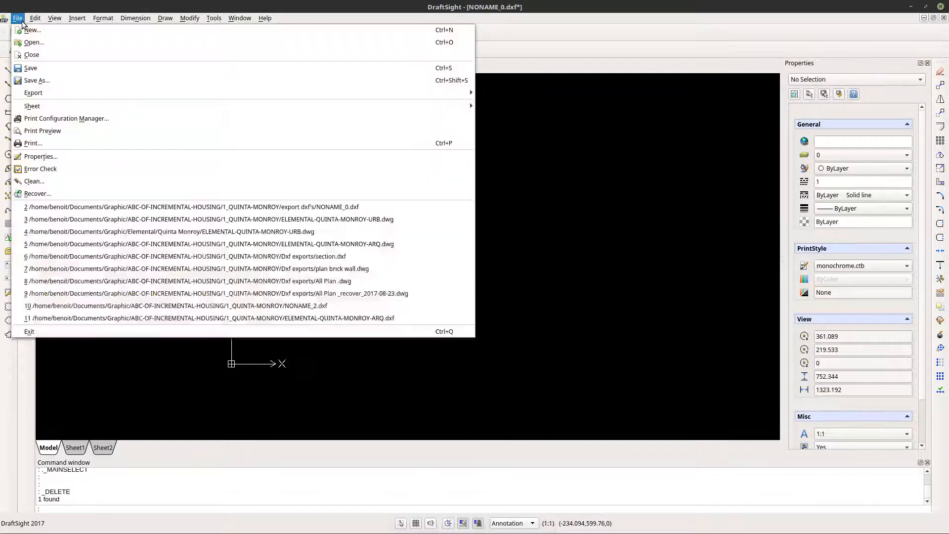
{"action": "mouse_move", "coordinate": [34, 19]}
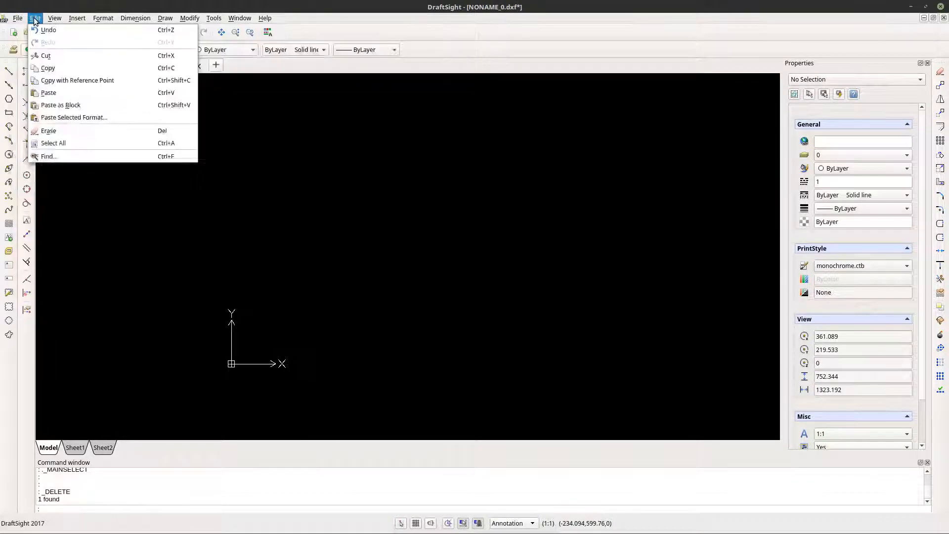
{"action": "left_click", "coordinate": [57, 106]}
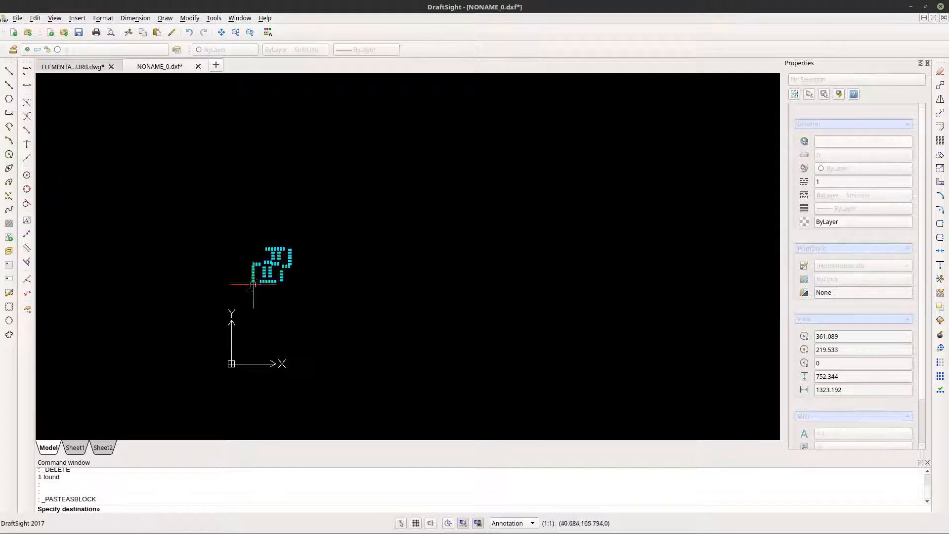
{"action": "scroll", "coordinate": [273, 339], "scroll_direction": "up", "scroll_amount": 2}
{"action": "scroll", "coordinate": [337, 353], "scroll_direction": "up", "scroll_amount": 15}
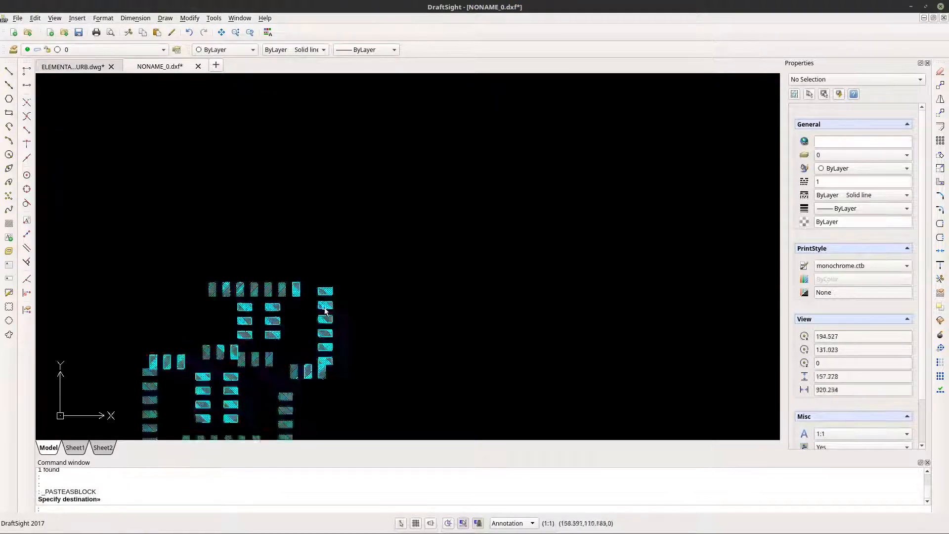
{"action": "key", "text": "Escape"}
{"action": "scroll", "coordinate": [342, 250], "scroll_direction": "down", "scroll_amount": 10}
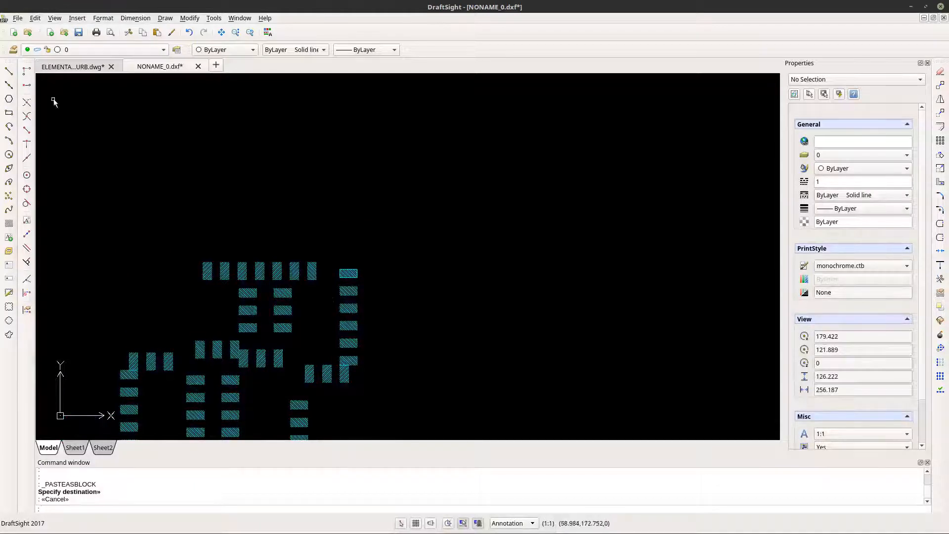
Save the drawing over the existing NONAME_0.dxf as an R2013 ASCII Drawing (*.dxf)
{"action": "left_click", "coordinate": [17, 18]}
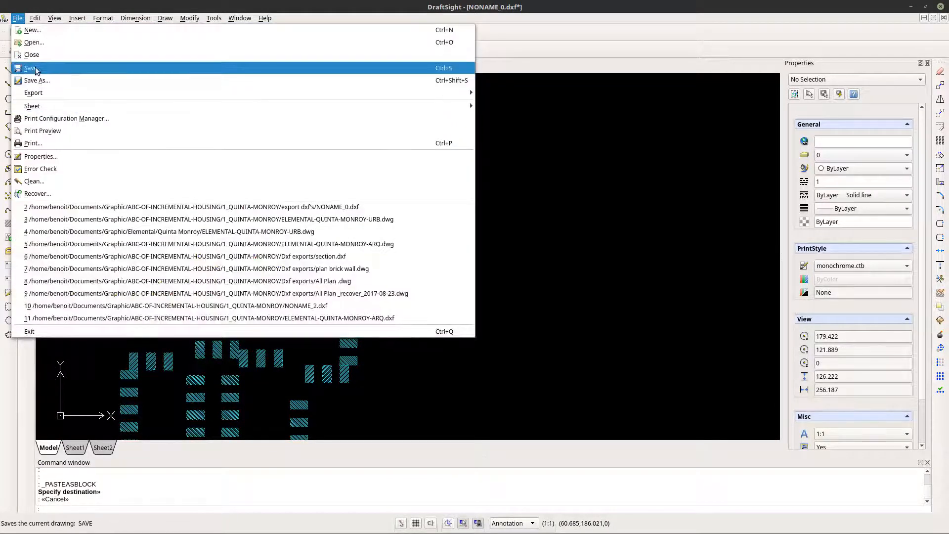
{"action": "left_click", "coordinate": [40, 69]}
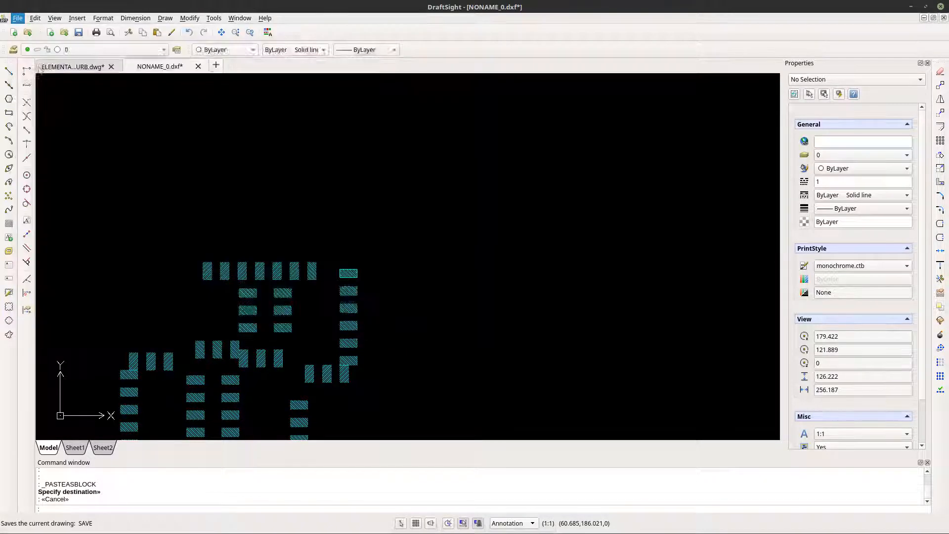
{"action": "left_click", "coordinate": [458, 344]}
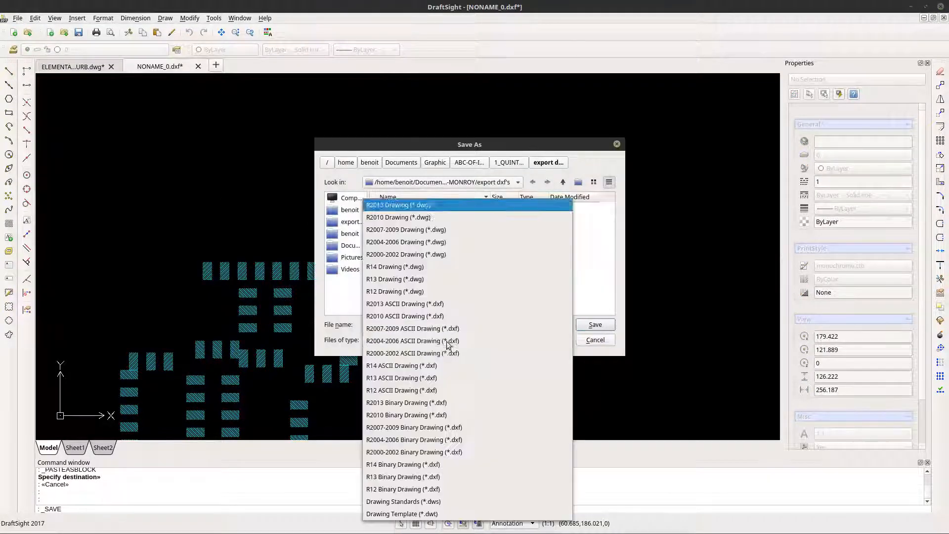
{"action": "left_click", "coordinate": [421, 302]}
{"action": "left_click", "coordinate": [392, 210]}
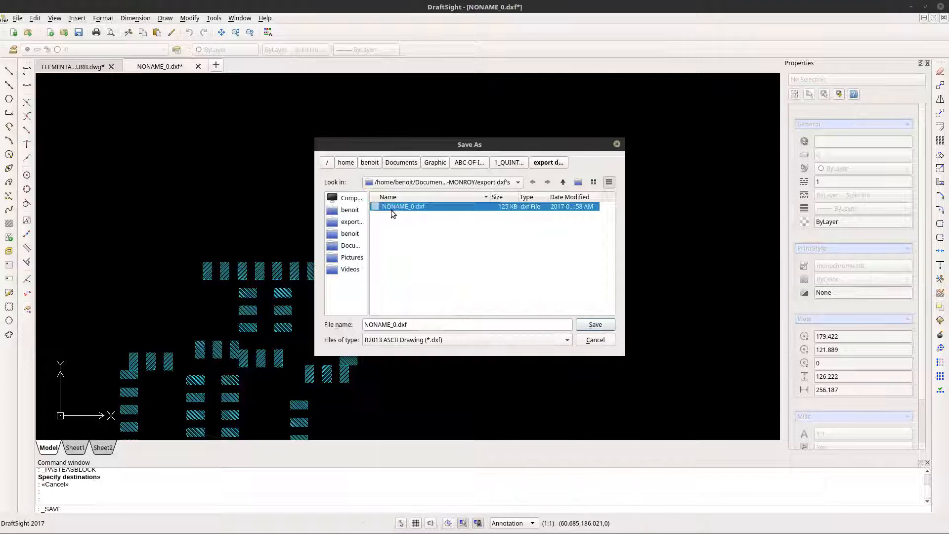
{"action": "left_click", "coordinate": [577, 329]}
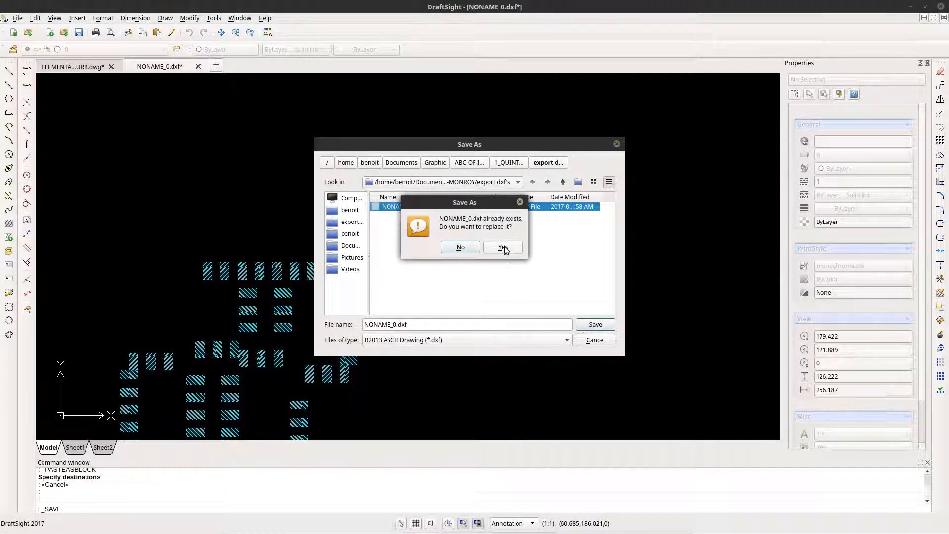
{"action": "left_click", "coordinate": [503, 248]}
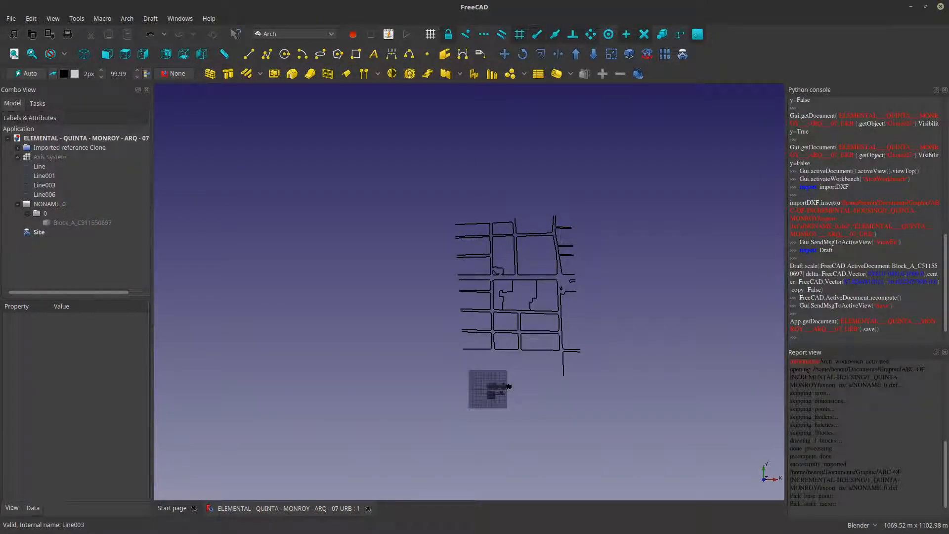
Switch to FreeCAD and import the updated NONAME_0.dxf from the export dxf's folder into the Quinta Monroy URB document
{"action": "scroll", "coordinate": [494, 411], "scroll_direction": "up", "scroll_amount": 5}
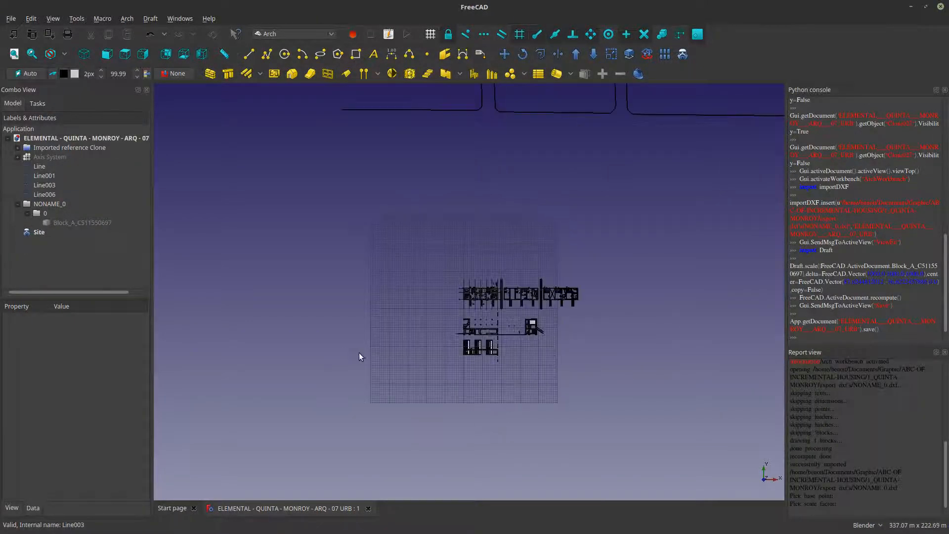
{"action": "scroll", "coordinate": [359, 352], "scroll_direction": "down", "scroll_amount": 1}
{"action": "left_click", "coordinate": [10, 18]}
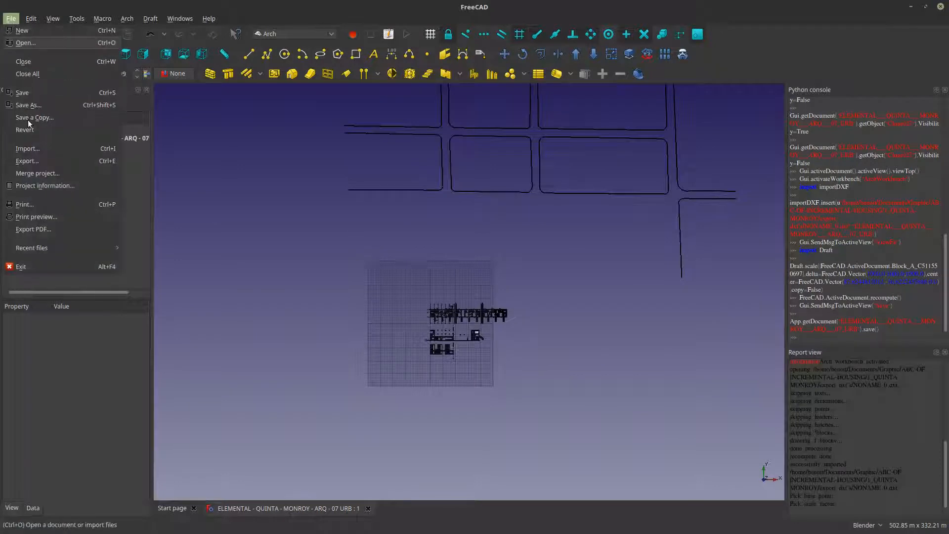
{"action": "left_click", "coordinate": [27, 149]}
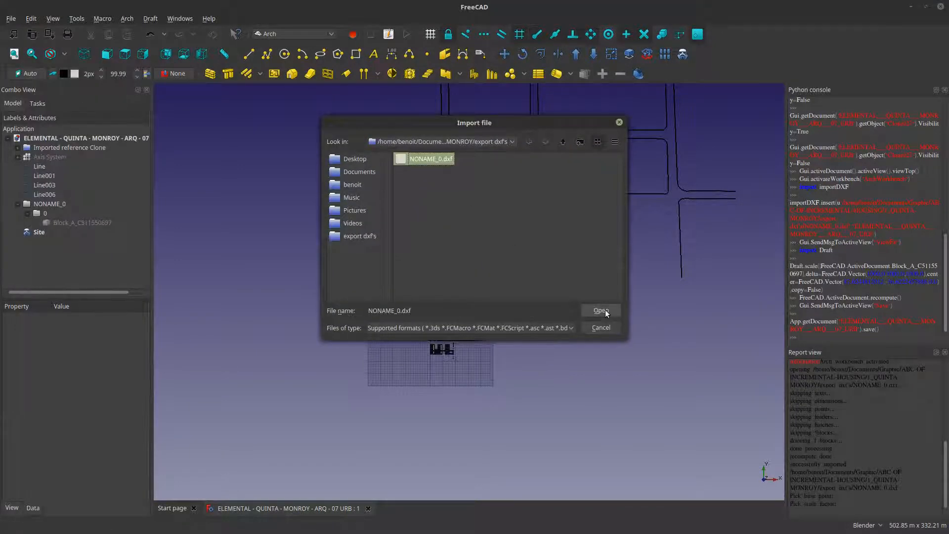
{"action": "left_click", "coordinate": [601, 310]}
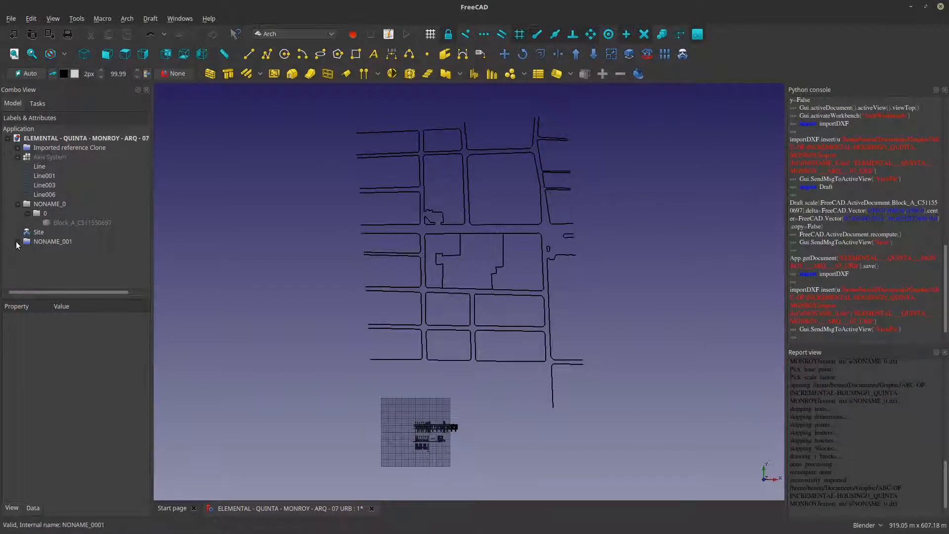
Scale the block inside the NONAME_001 group by 1000 in X, Y and Z, from a base point just below the hatches near the origin
{"action": "left_click", "coordinate": [27, 251]}
{"action": "left_click", "coordinate": [49, 261]}
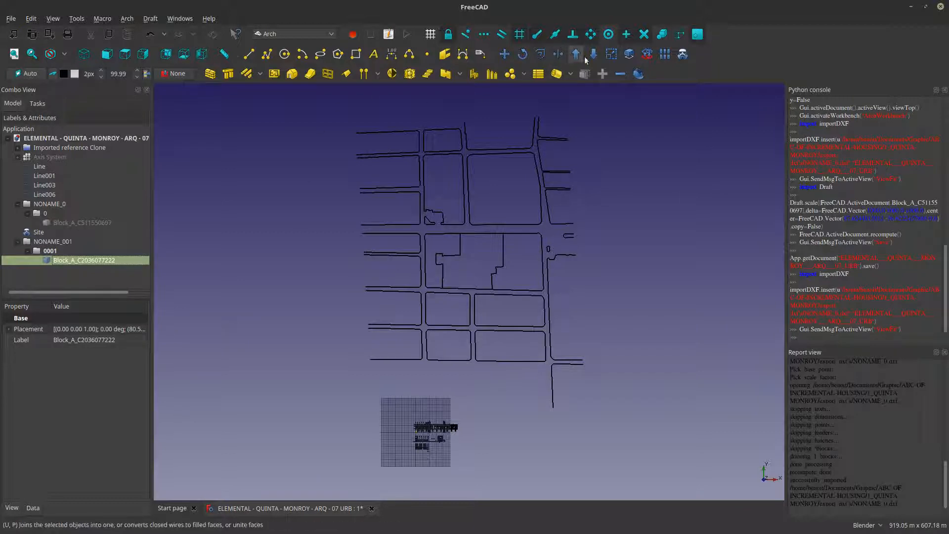
{"action": "left_click", "coordinate": [612, 53]}
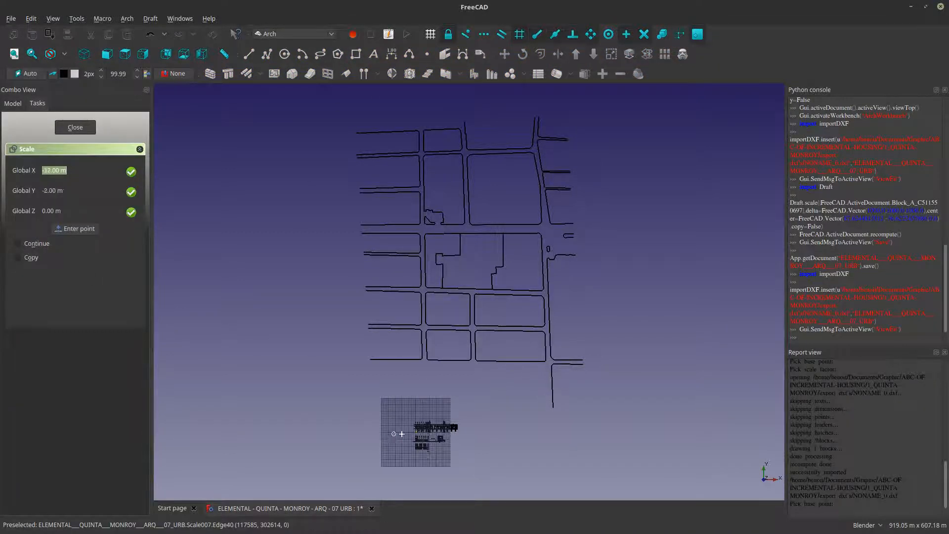
{"action": "scroll", "coordinate": [461, 403], "scroll_direction": "up", "scroll_amount": 15}
{"action": "scroll", "coordinate": [461, 403], "scroll_direction": "up", "scroll_amount": 15}
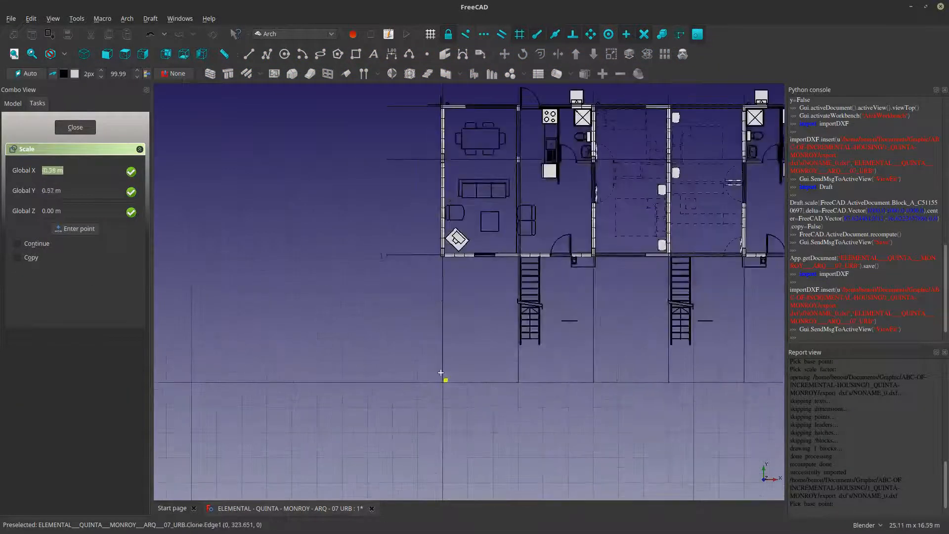
{"action": "scroll", "coordinate": [462, 404], "scroll_direction": "up", "scroll_amount": 10}
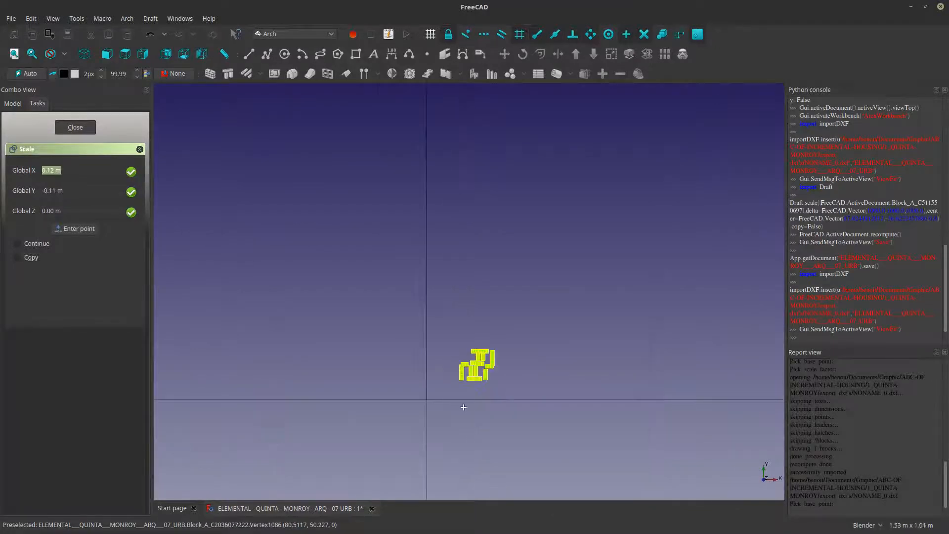
{"action": "left_click", "coordinate": [391, 353]}
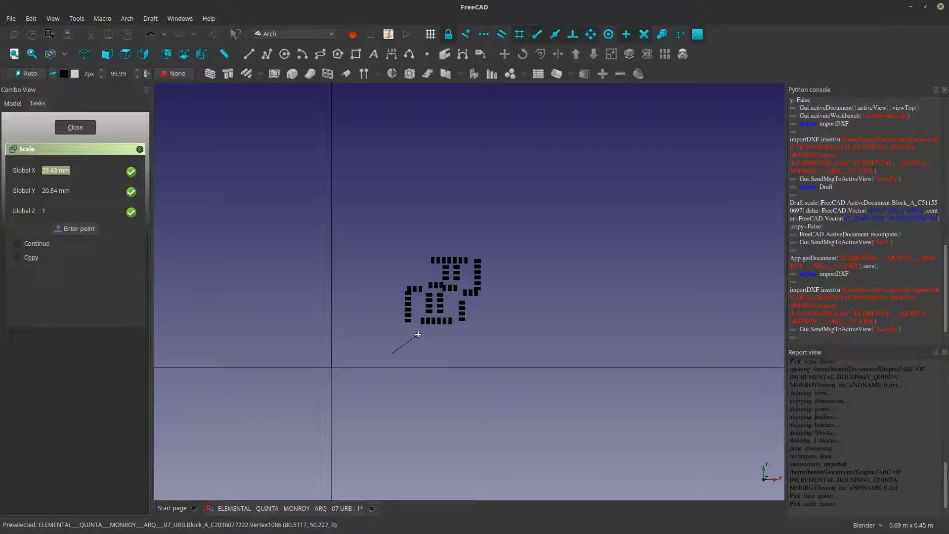
{"action": "type", "text": "1000"}
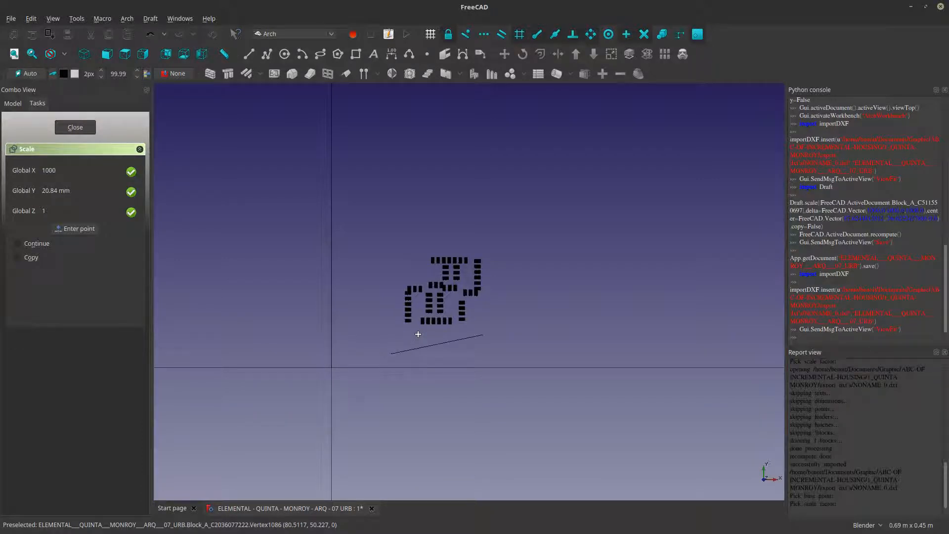
{"action": "key", "text": "Tab"}
{"action": "type", "text": "1000"}
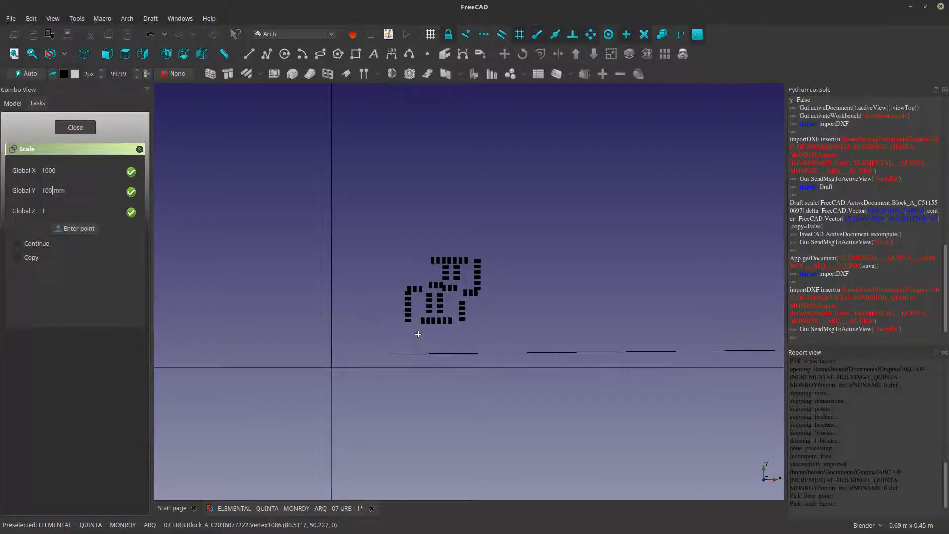
{"action": "type", "text": "10"}
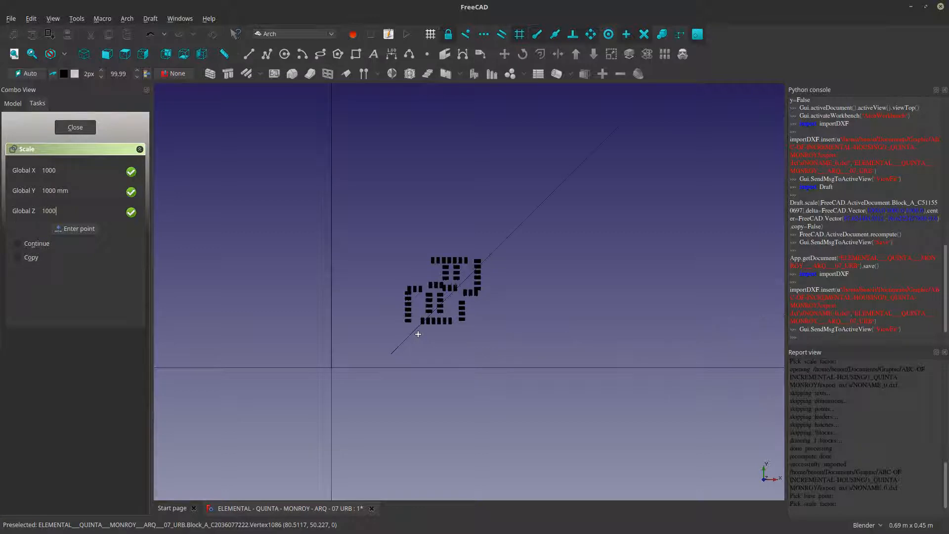
{"action": "key", "text": "Return"}
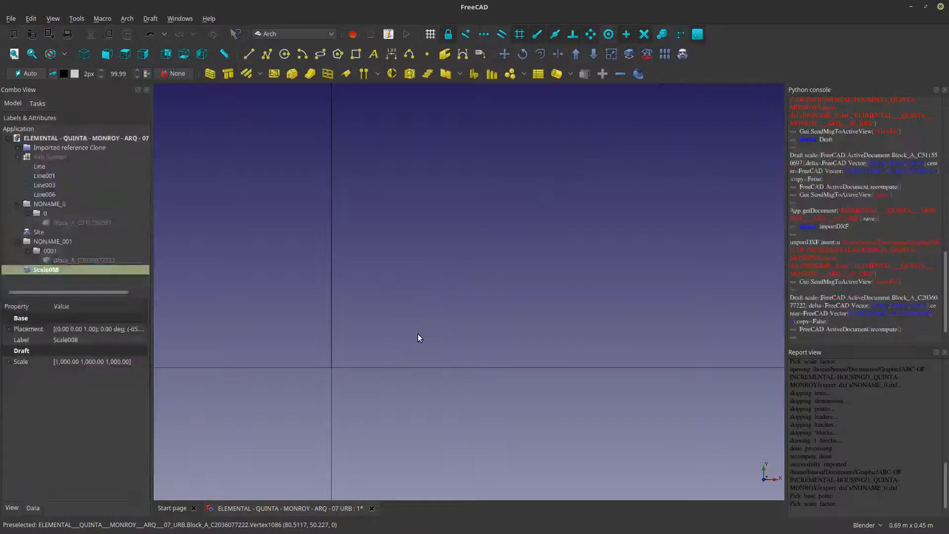
Rename the scaled hatch object to "hatch" in the model tree
{"action": "scroll", "coordinate": [336, 341], "scroll_direction": "down", "scroll_amount": 4}
{"action": "scroll", "coordinate": [344, 347], "scroll_direction": "down", "scroll_amount": 6}
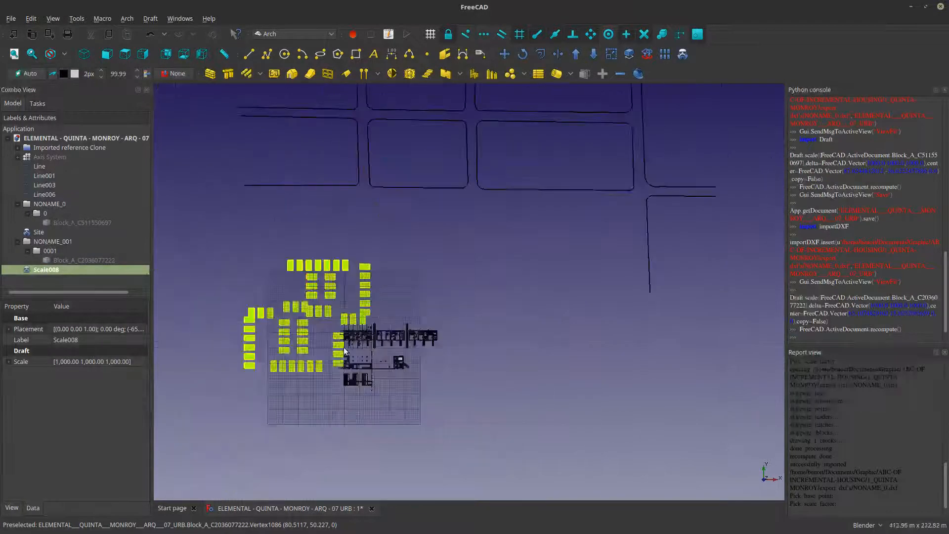
{"action": "scroll", "coordinate": [366, 272], "scroll_direction": "up", "scroll_amount": 6}
{"action": "scroll", "coordinate": [364, 272], "scroll_direction": "down", "scroll_amount": 5}
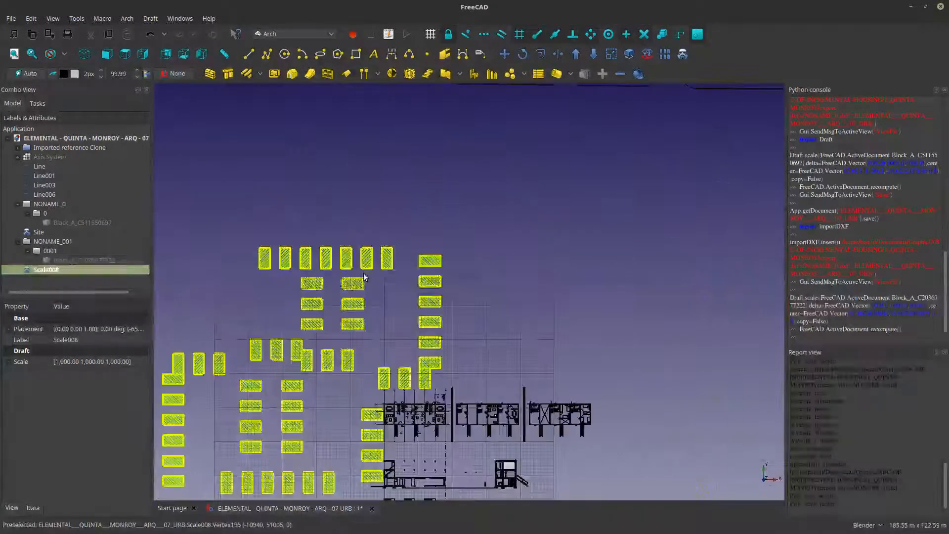
{"action": "left_click", "coordinate": [376, 273]}
{"action": "scroll", "coordinate": [431, 263], "scroll_direction": "up", "scroll_amount": 10}
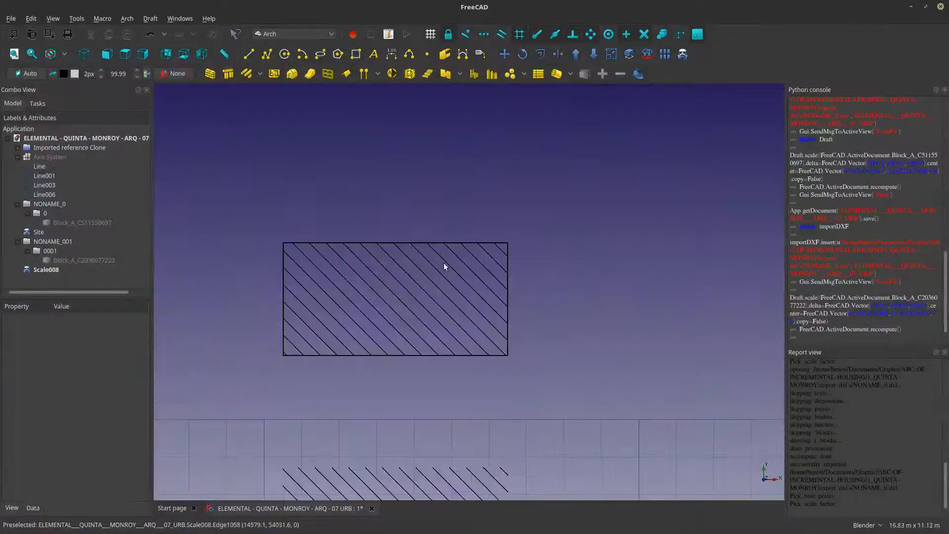
{"action": "left_click", "coordinate": [42, 269]}
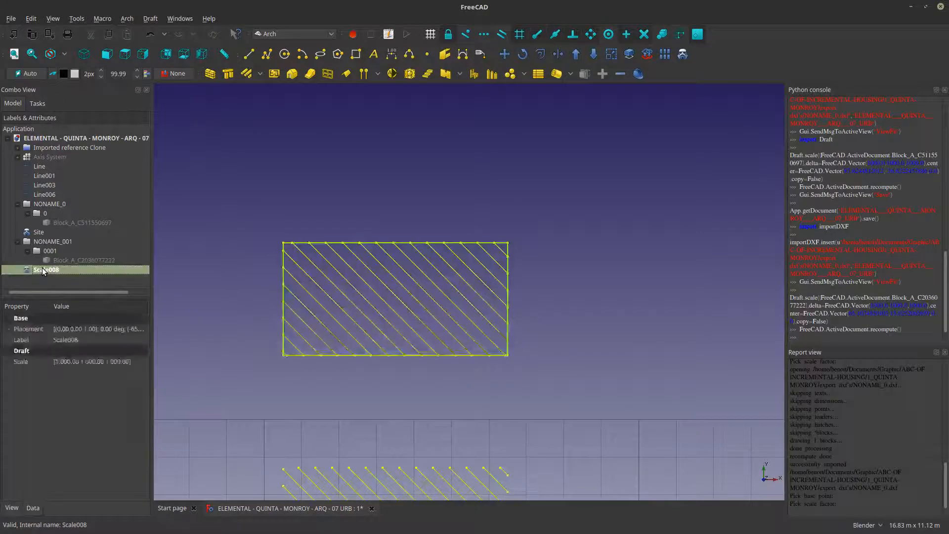
{"action": "right_click", "coordinate": [43, 268]}
{"action": "left_click", "coordinate": [103, 475]}
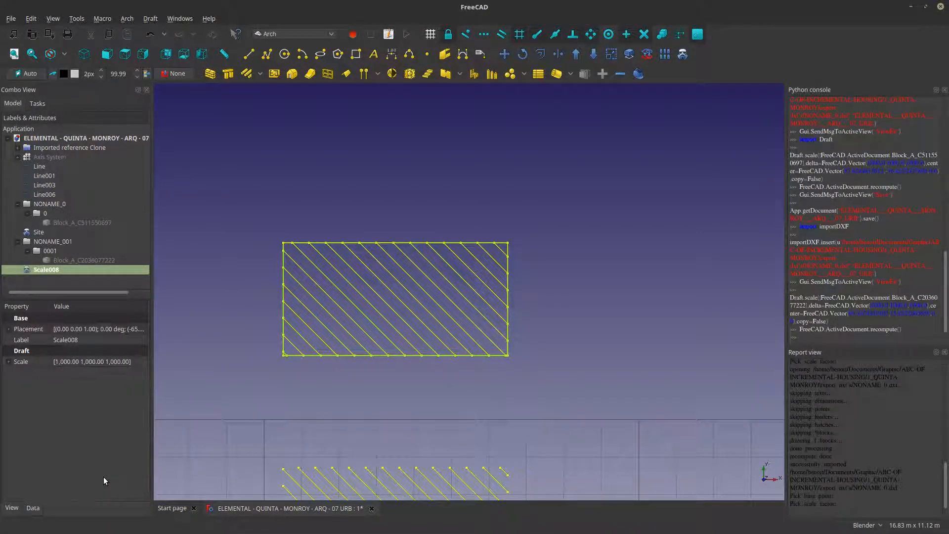
{"action": "type", "text": "hatch"}
{"action": "key", "text": "Return"}
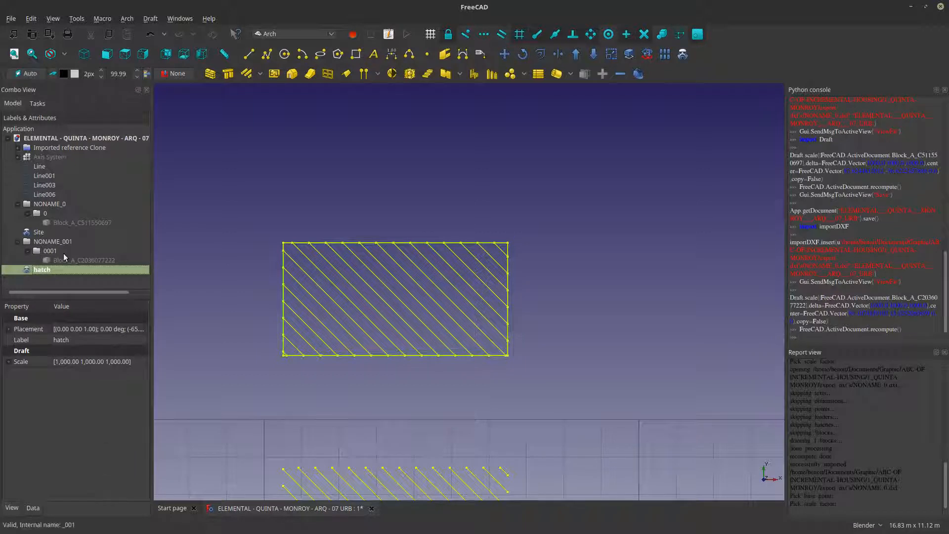
Delete the NONAME_0 and NONAME_001 import groups together with their layers and blocks, keeping the hatch object
{"action": "left_click", "coordinate": [59, 260]}
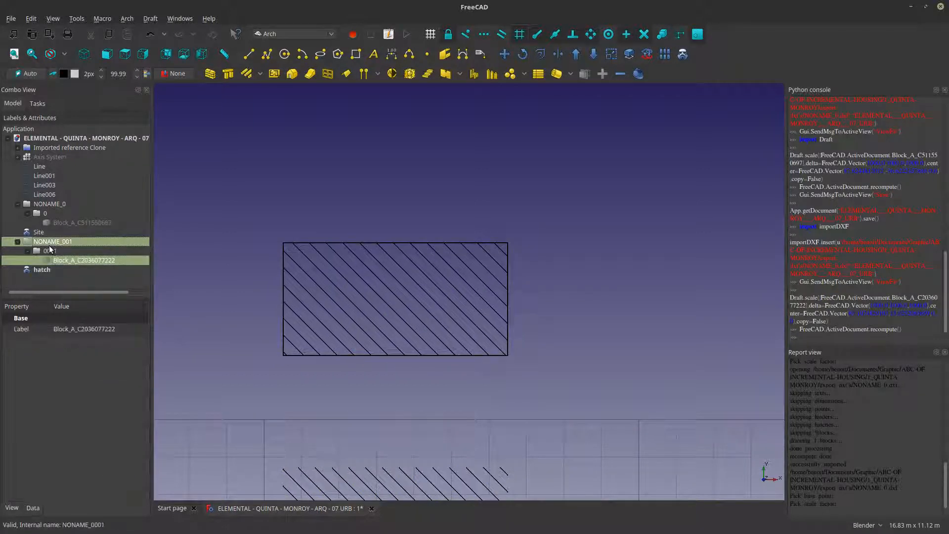
{"action": "left_click", "coordinate": [50, 246], "text": "shift"}
{"action": "left_click", "coordinate": [51, 222], "text": "ctrl"}
{"action": "left_click", "coordinate": [46, 213], "text": "ctrl"}
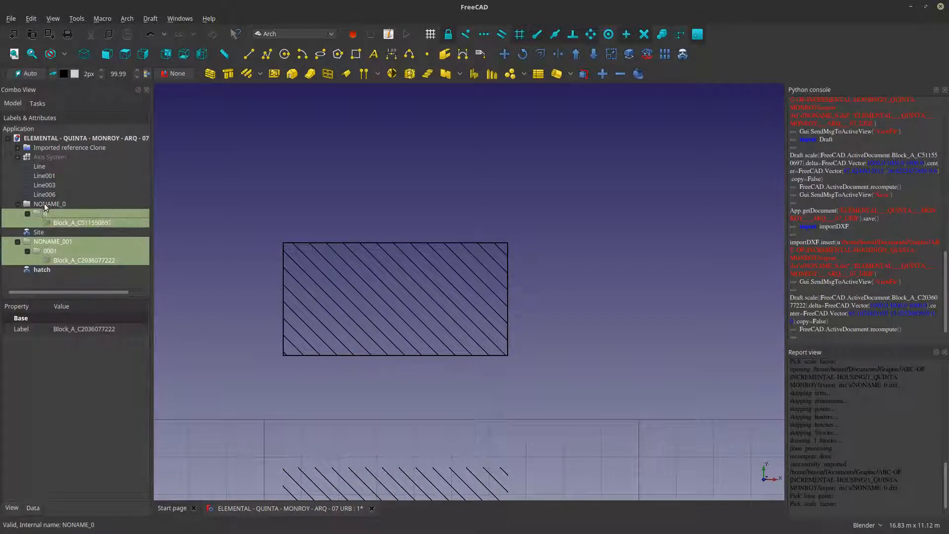
{"action": "left_click", "coordinate": [44, 207], "text": "ctrl"}
{"action": "key", "text": "Delete"}
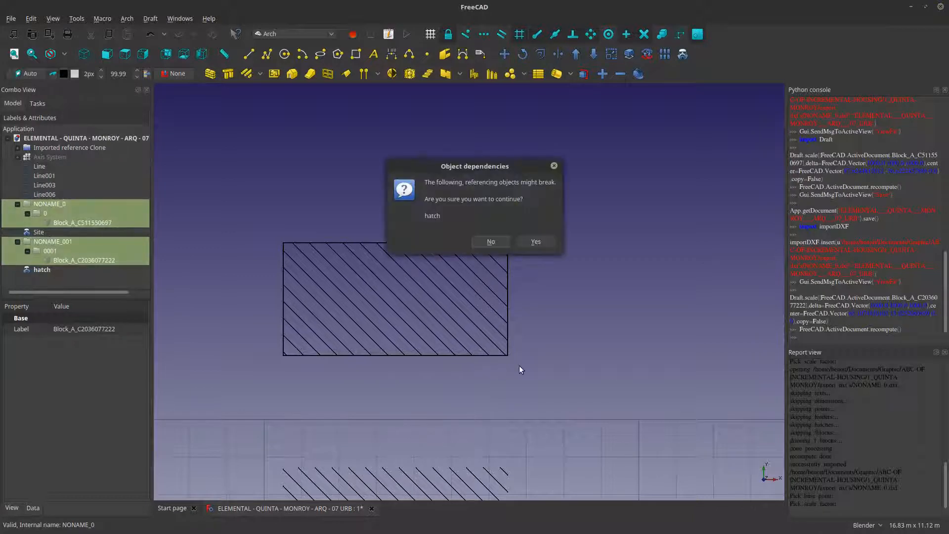
{"action": "left_click", "coordinate": [535, 242]}
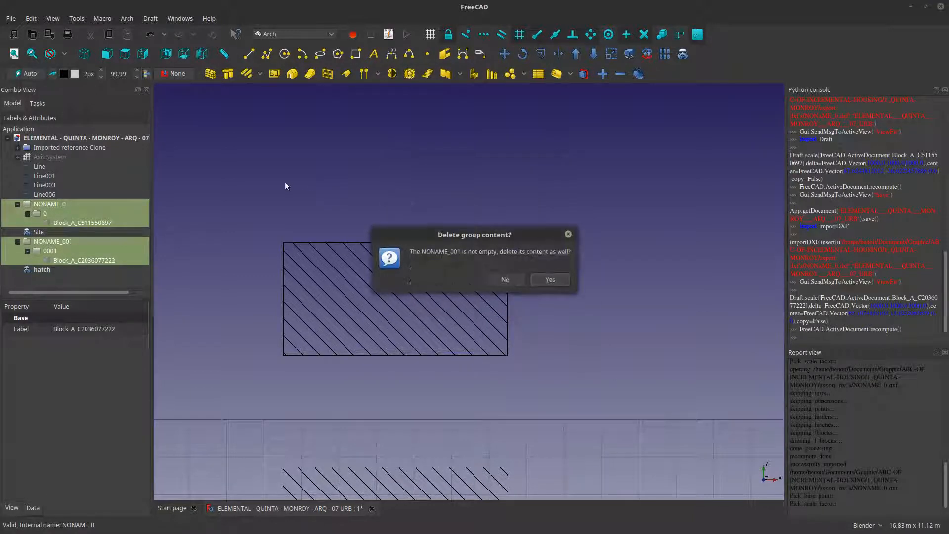
{"action": "left_click", "coordinate": [551, 280]}
Switch to DraftSight and bring up the ELEMENTAL-QUINTA-MONROY-URB.dwg drawing
{"action": "scroll", "coordinate": [431, 293], "scroll_direction": "down", "scroll_amount": 10}
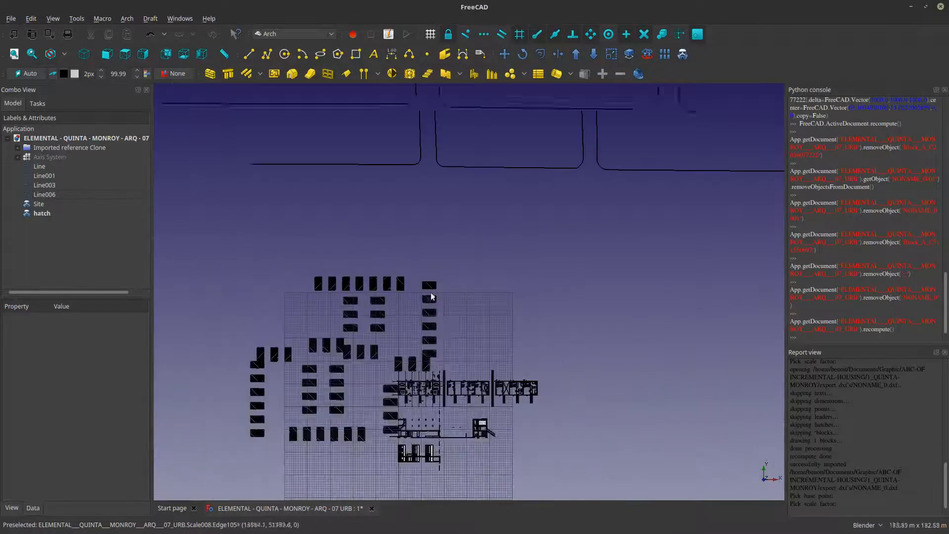
{"action": "scroll", "coordinate": [431, 296], "scroll_direction": "up", "scroll_amount": 3}
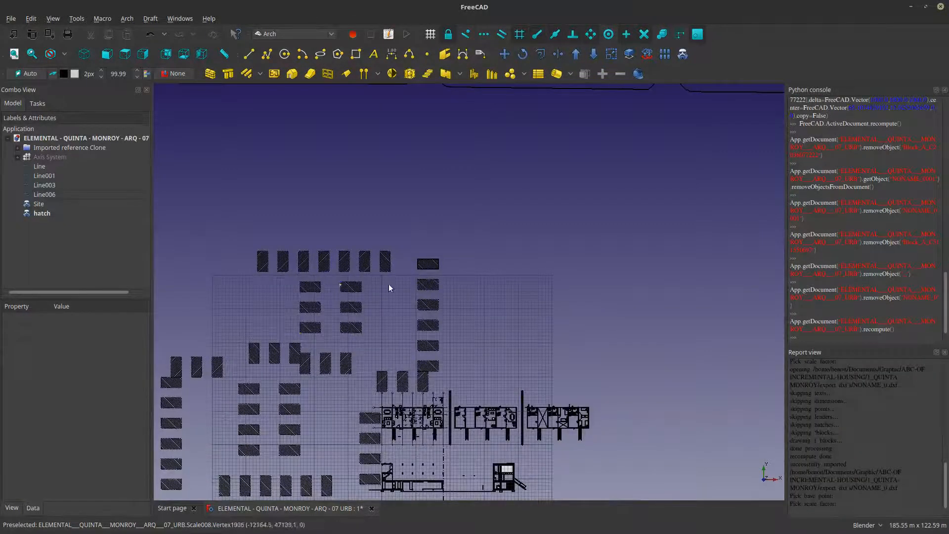
{"action": "scroll", "coordinate": [425, 335], "scroll_direction": "down", "scroll_amount": 3}
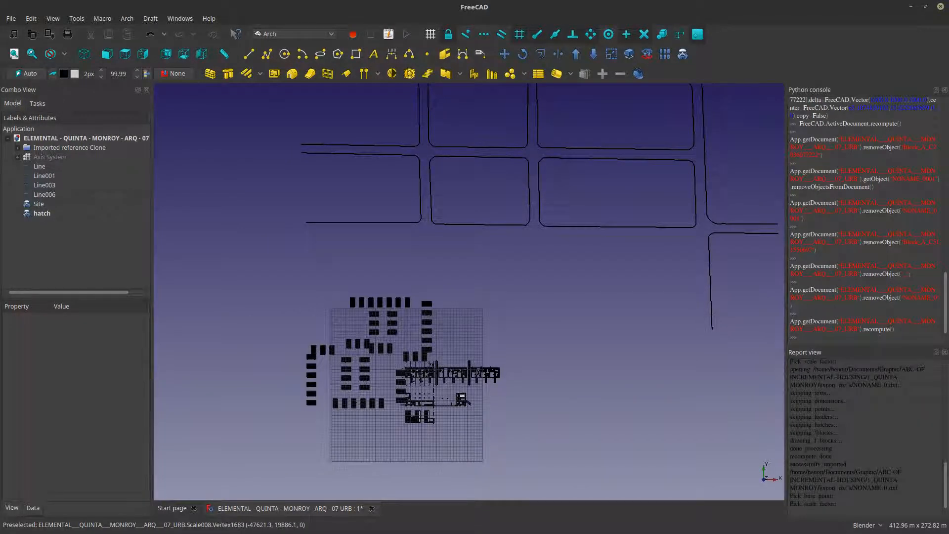
{"action": "key", "text": "alt+Tab"}
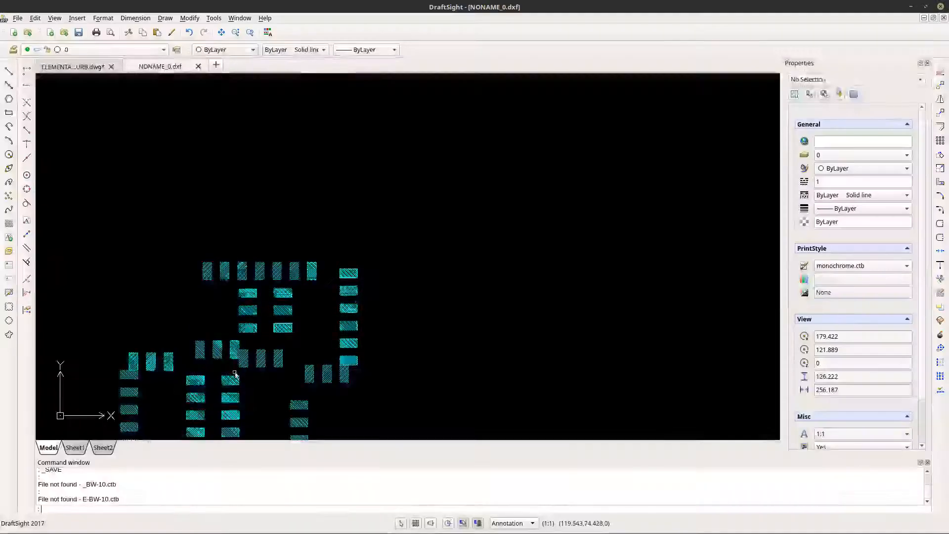
{"action": "scroll", "coordinate": [450, 265], "scroll_direction": "down", "scroll_amount": 5}
{"action": "left_click", "coordinate": [85, 68]}
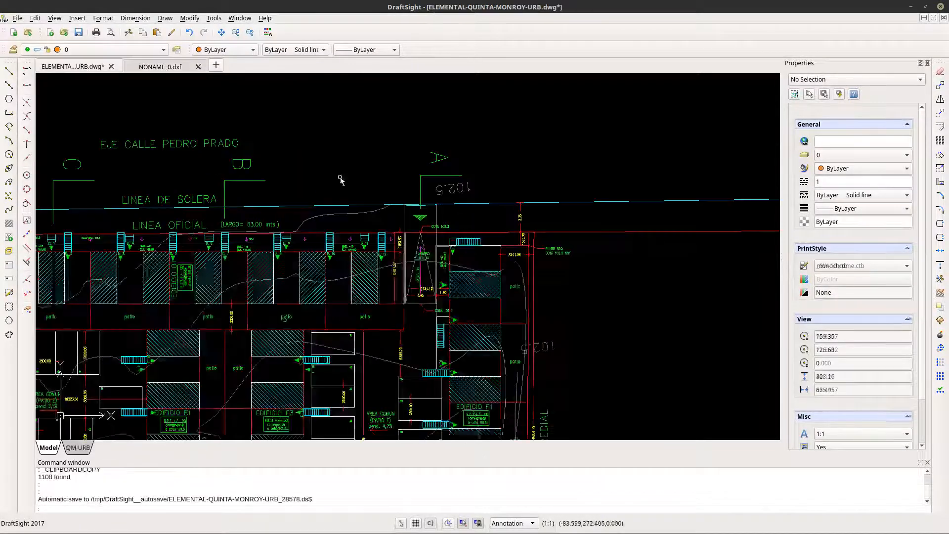
Use Smart Select on the entire drawing to select everything on the "draw hatch regis" layer and delete it
{"action": "left_click", "coordinate": [487, 288]}
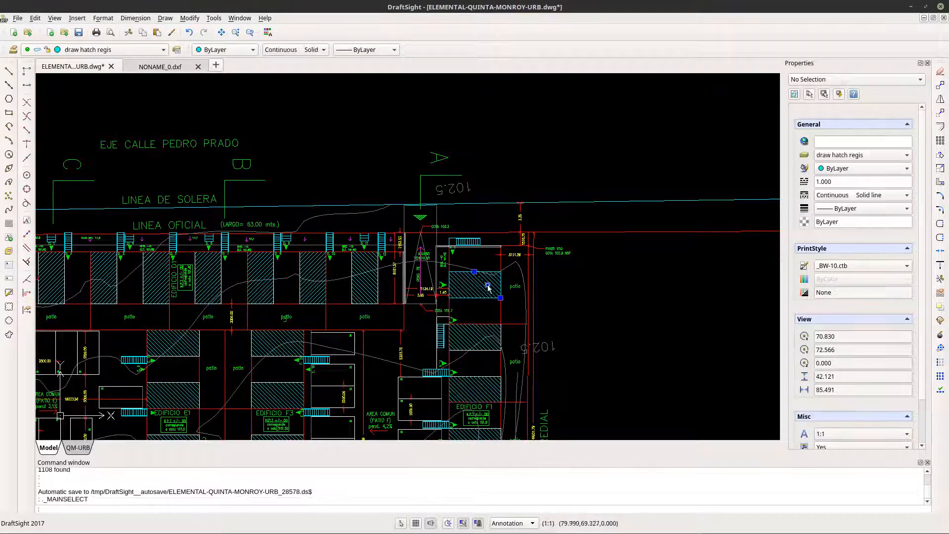
{"action": "left_click", "coordinate": [839, 95]}
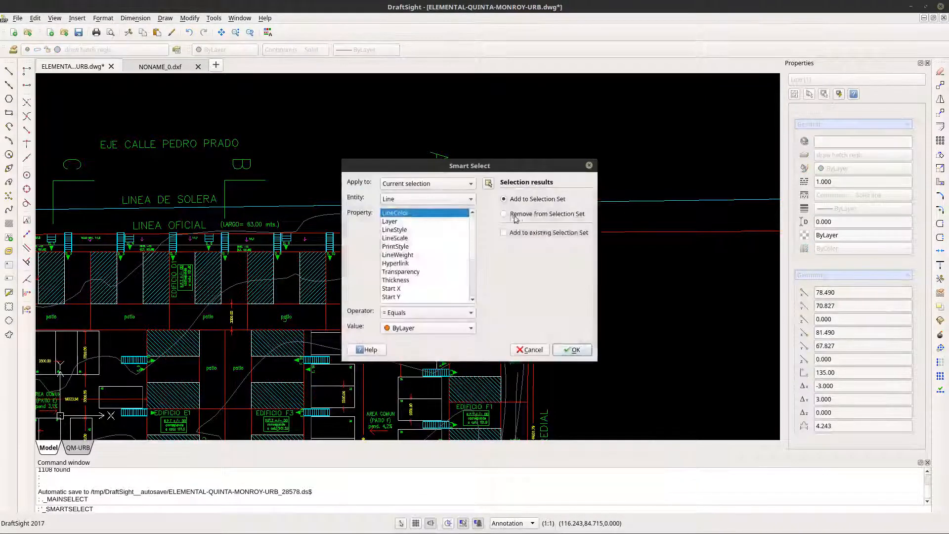
{"action": "left_click", "coordinate": [435, 186]}
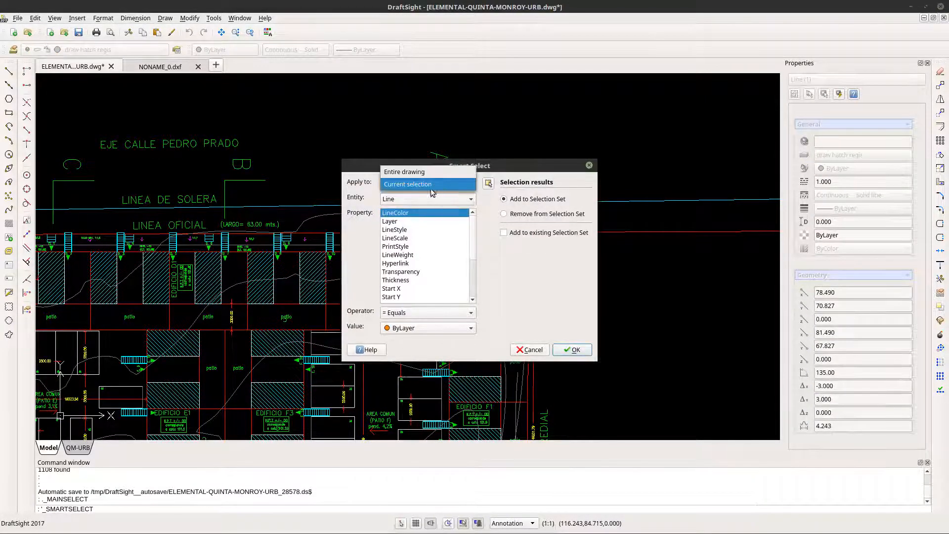
{"action": "left_click", "coordinate": [418, 171]}
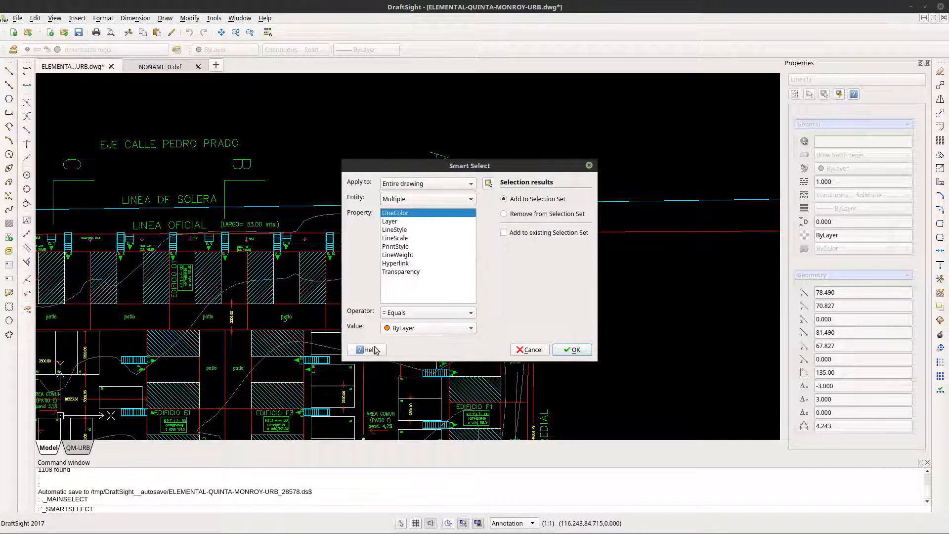
{"action": "left_click", "coordinate": [418, 329]}
{"action": "left_click", "coordinate": [417, 329]}
{"action": "left_click", "coordinate": [397, 223]}
{"action": "left_click", "coordinate": [416, 328]}
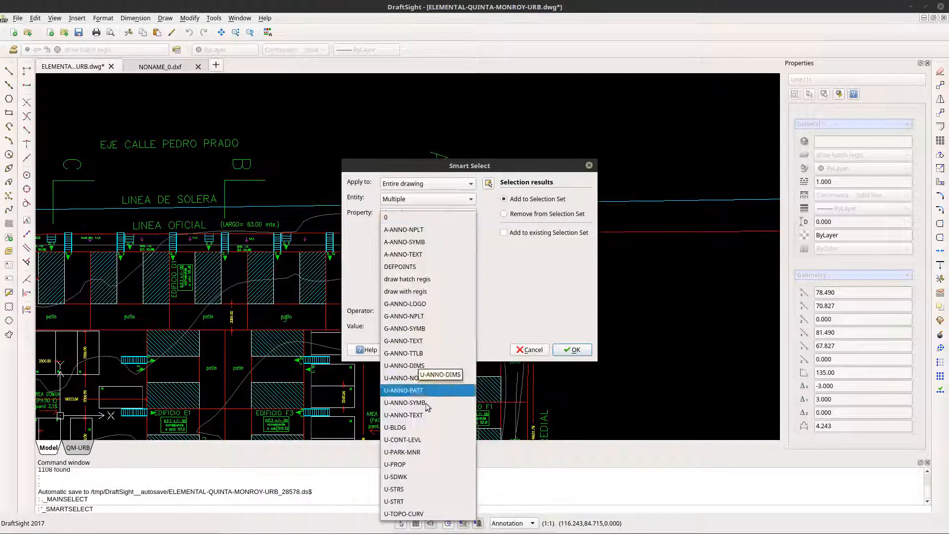
{"action": "left_click", "coordinate": [428, 284]}
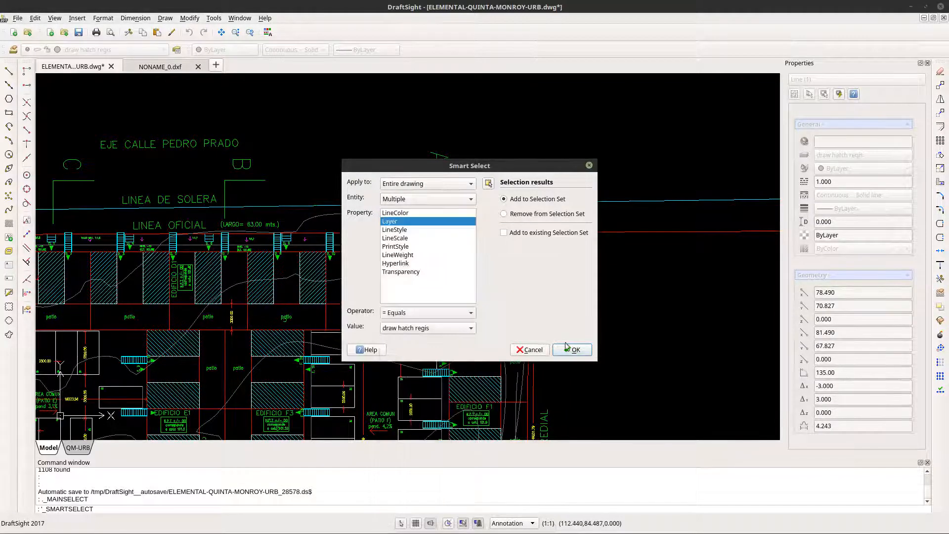
{"action": "left_click", "coordinate": [573, 350]}
{"action": "key", "text": "Delete"}
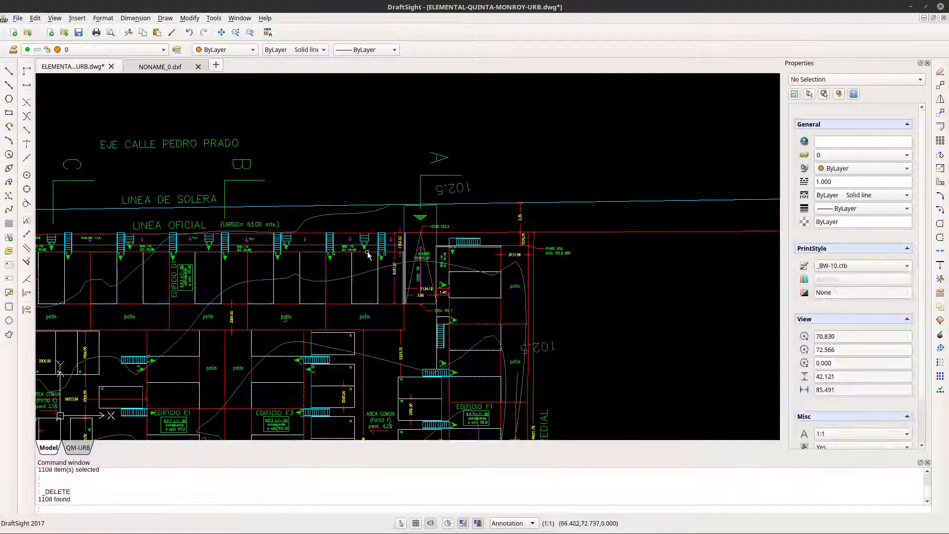
Select the entire remaining site drawing, including its outer boundary, and copy it to the clipboard
{"action": "scroll", "coordinate": [366, 219], "scroll_direction": "down", "scroll_amount": 3}
{"action": "scroll", "coordinate": [366, 219], "scroll_direction": "down", "scroll_amount": 3}
{"action": "left_click", "coordinate": [190, 178]}
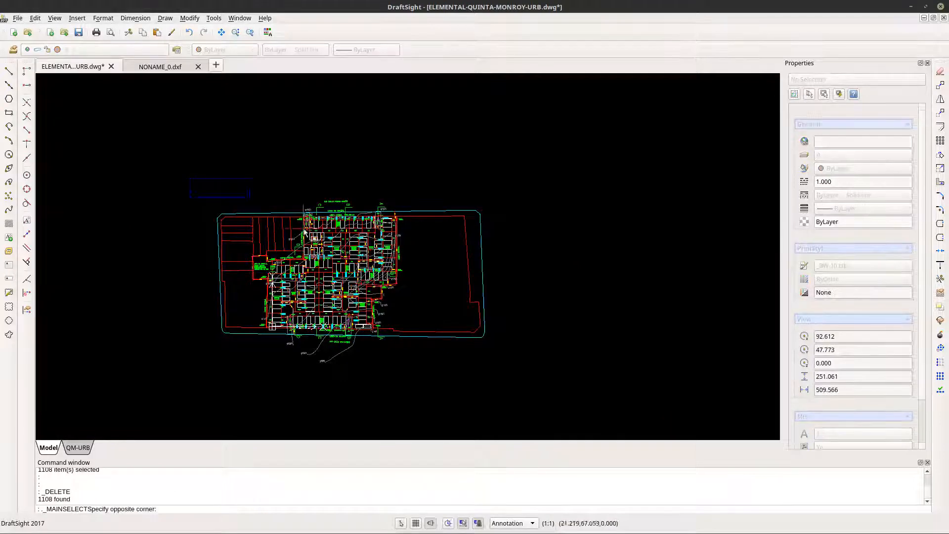
{"action": "left_click", "coordinate": [526, 372]}
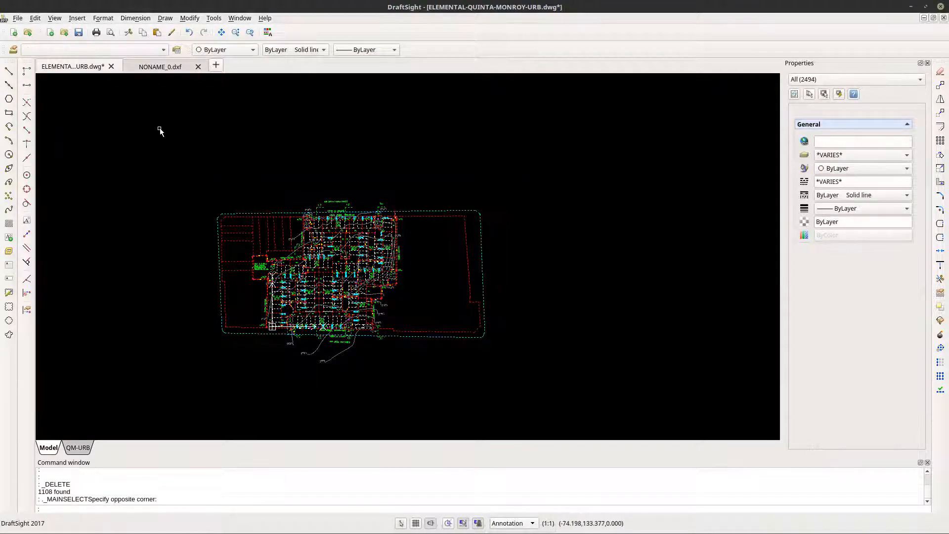
{"action": "left_click", "coordinate": [35, 18]}
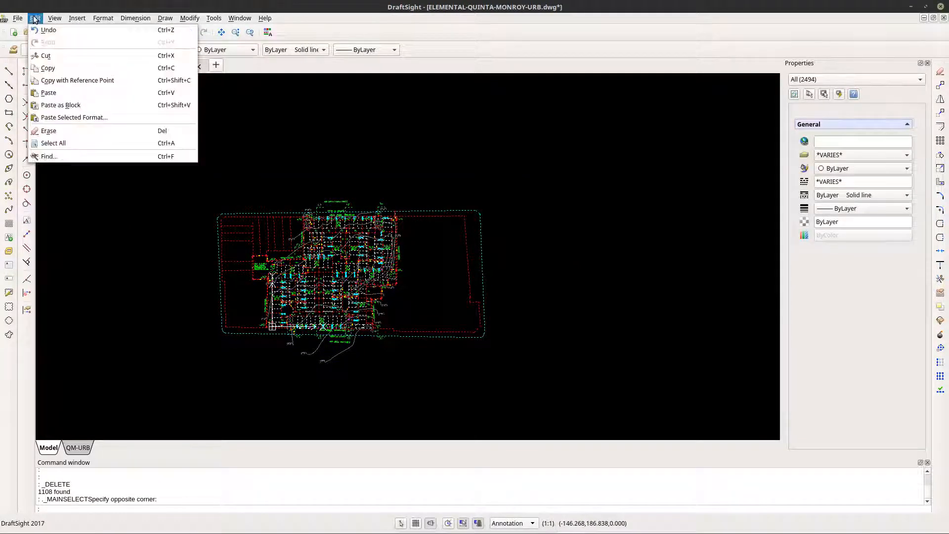
{"action": "left_click", "coordinate": [48, 68]}
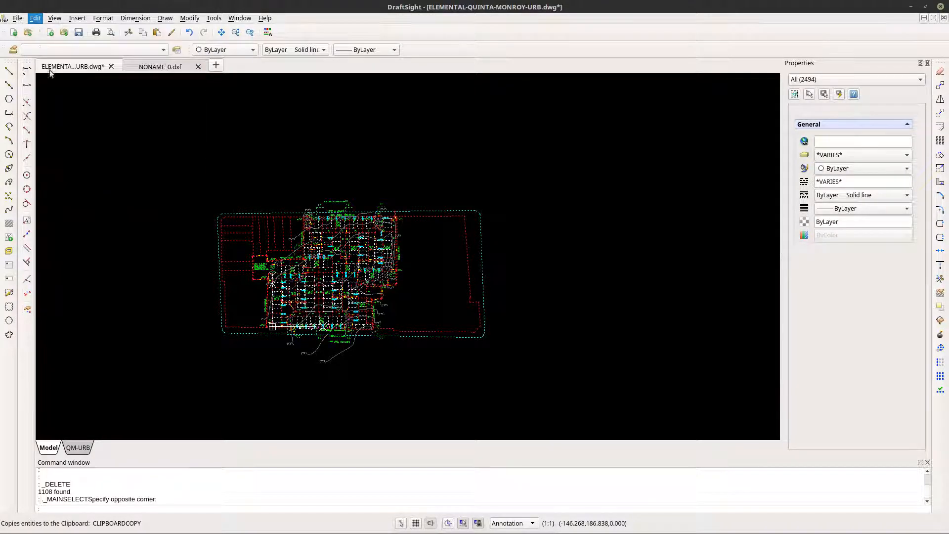
Switch to FreeCAD and save the ELEMENTAL - QUINTA - MONROY - ARQ - 07 URB document
{"action": "key", "text": "alt+Tab"}
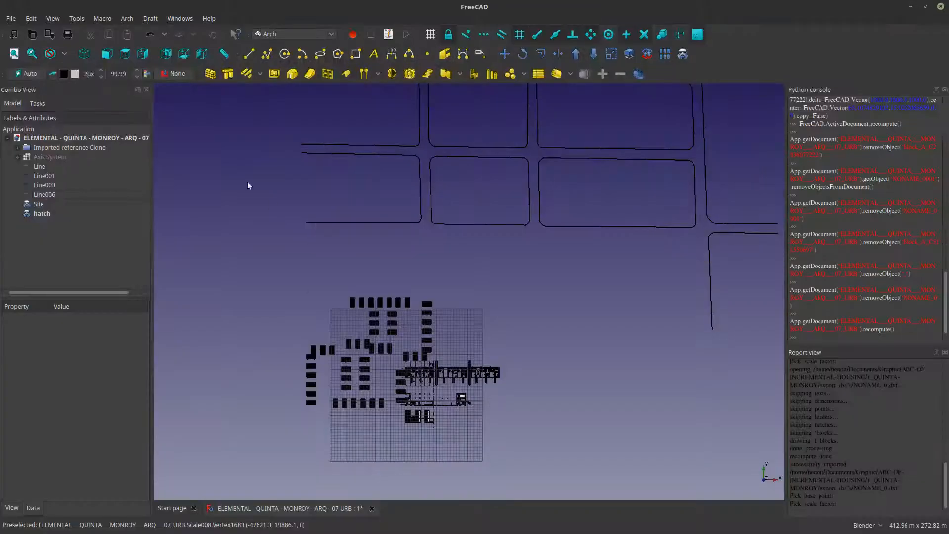
{"action": "left_click", "coordinate": [7, 19]}
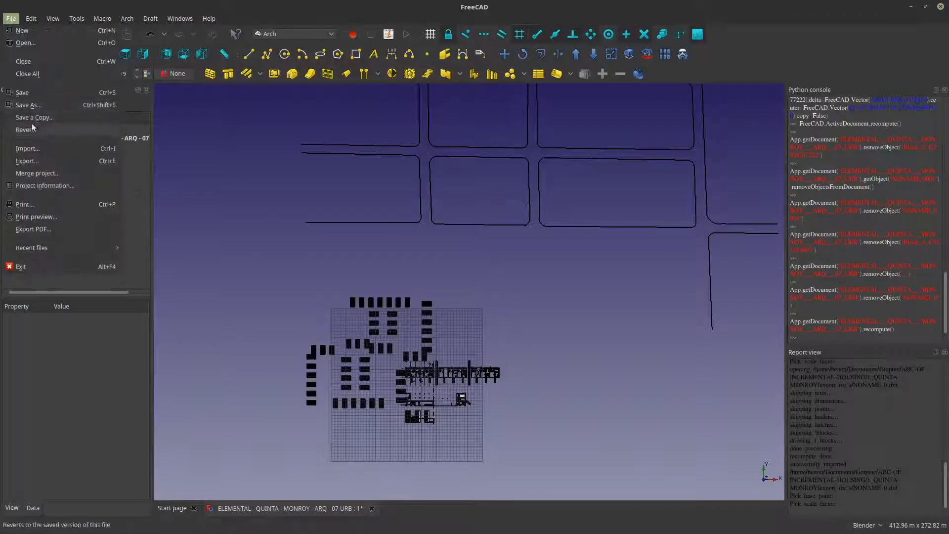
{"action": "left_click", "coordinate": [24, 93]}
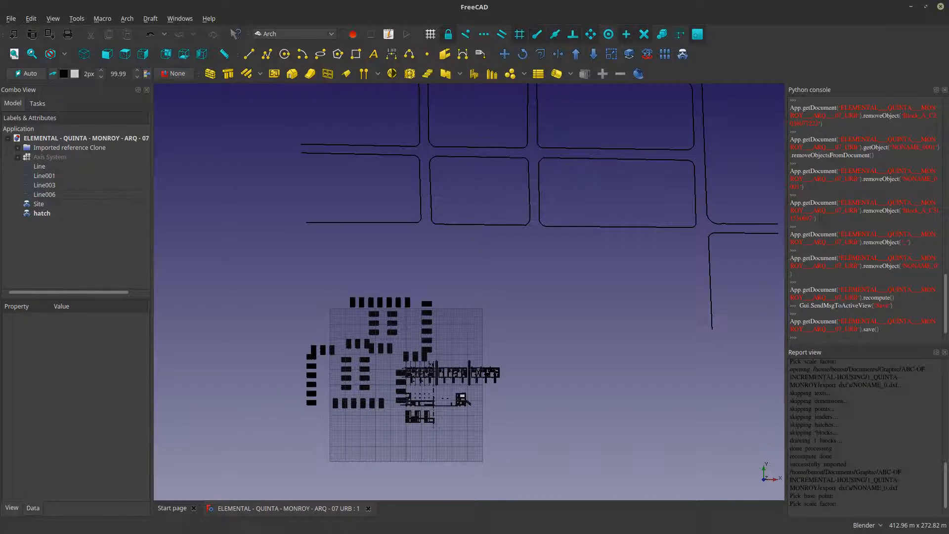
Switch back to DraftSight, bring up NONAME_0.dxf and delete the existing hatch block from it
{"action": "key", "text": "alt+Tab"}
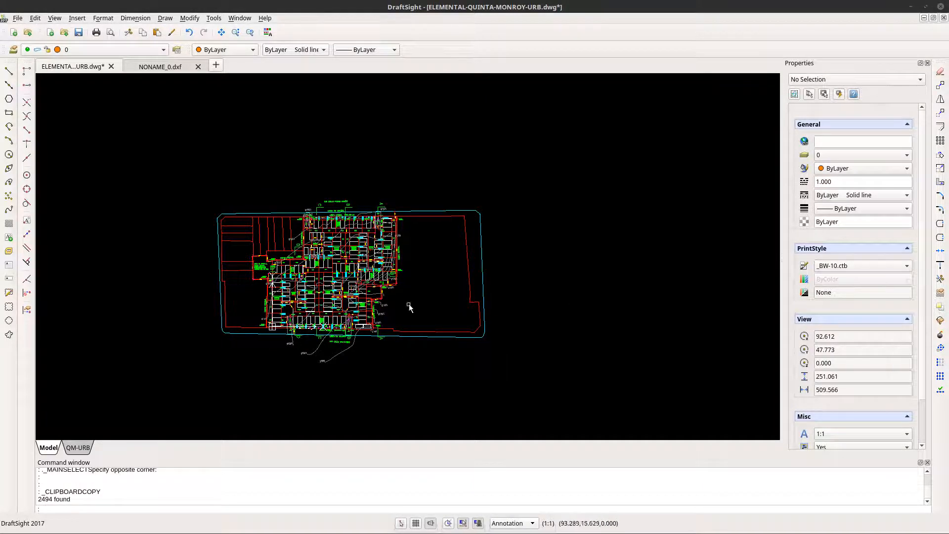
{"action": "left_click", "coordinate": [136, 66]}
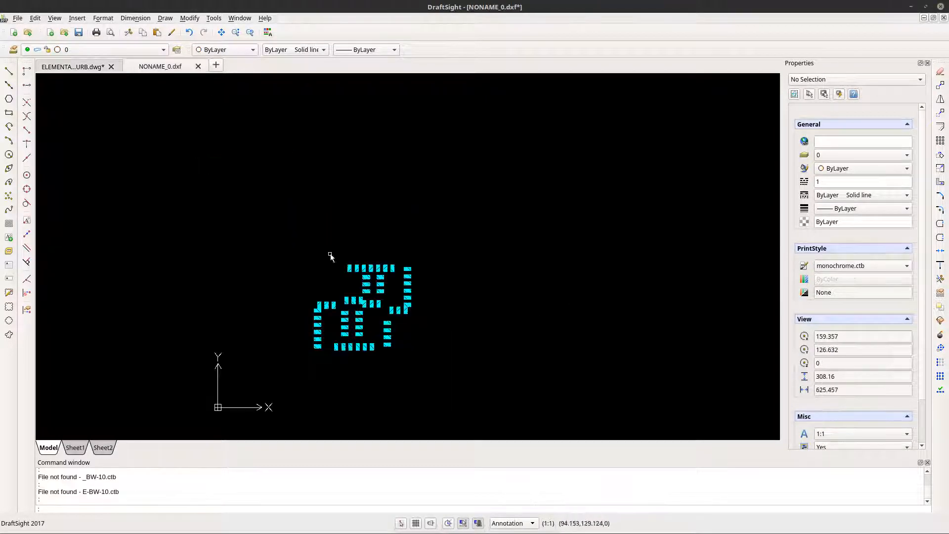
{"action": "left_click", "coordinate": [354, 289]}
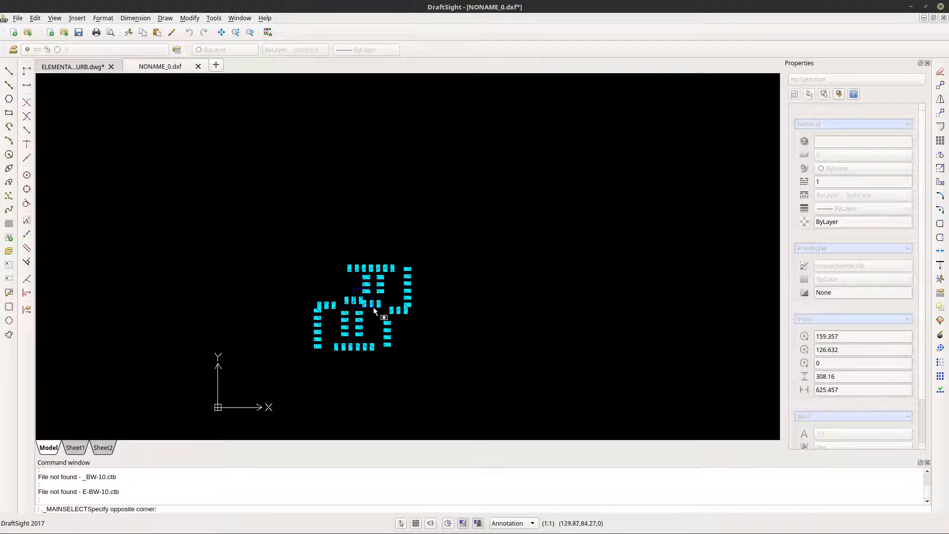
{"action": "left_click", "coordinate": [372, 308]}
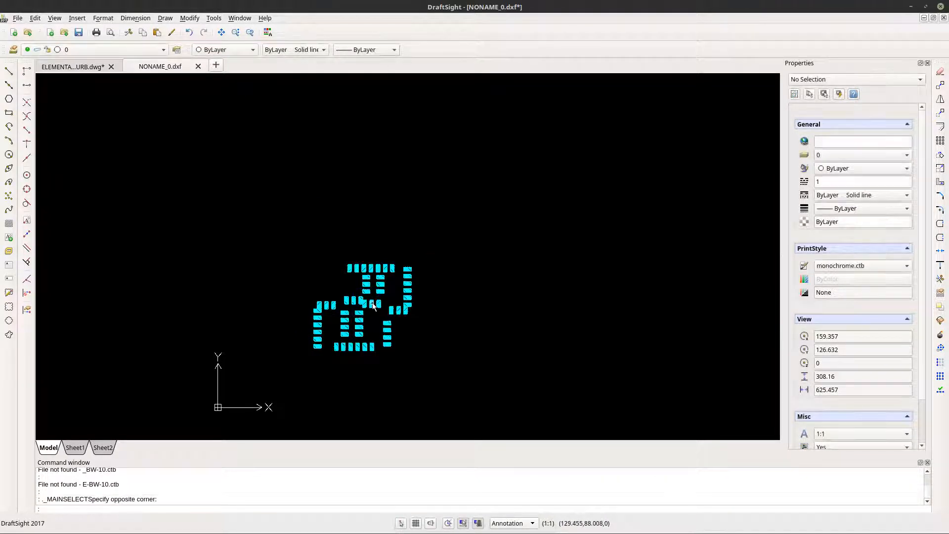
{"action": "key", "text": "Delete"}
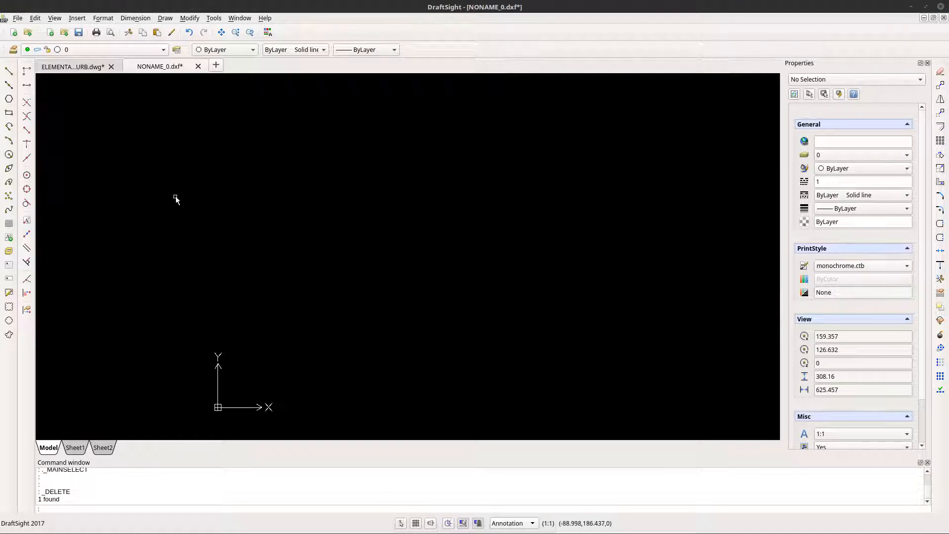
Paste the copied site drawing into the emptied NONAME_0.dxf as a block, placing it up and to the right of the origin
{"action": "left_click", "coordinate": [18, 20]}
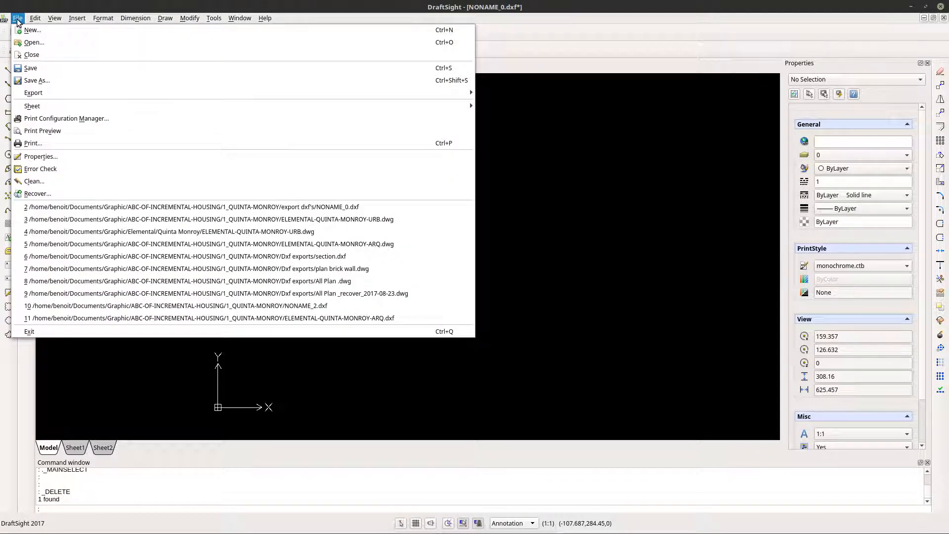
{"action": "mouse_move", "coordinate": [35, 19]}
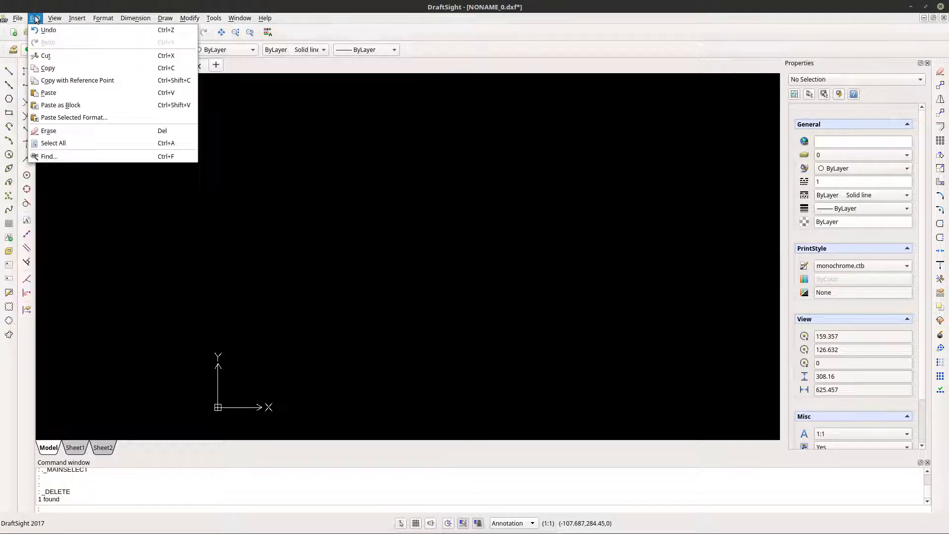
{"action": "left_click", "coordinate": [61, 104]}
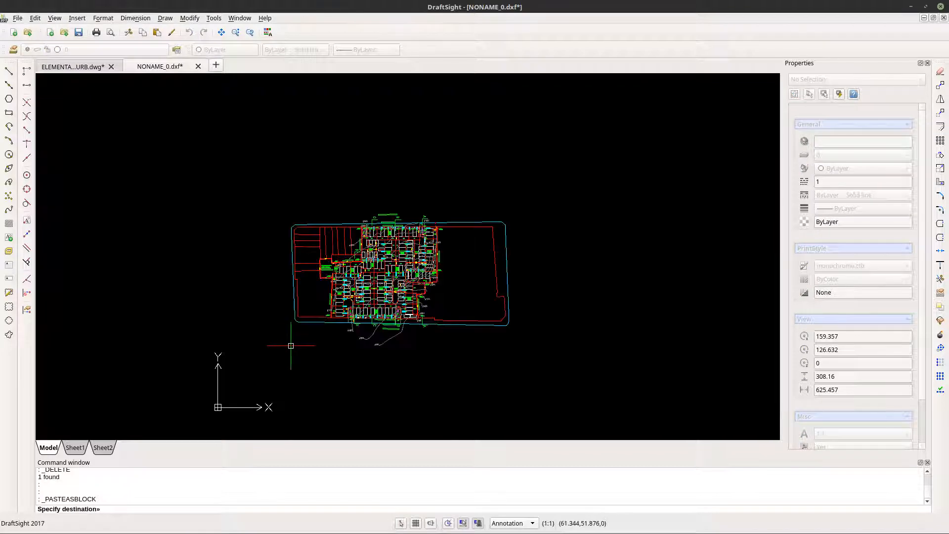
{"action": "left_click", "coordinate": [285, 362]}
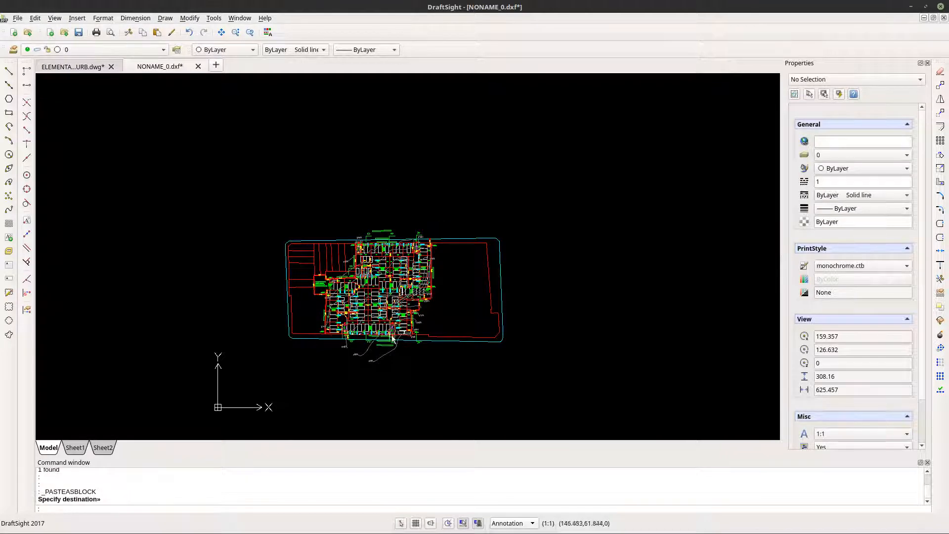
{"action": "scroll", "coordinate": [386, 355], "scroll_direction": "up", "scroll_amount": 4}
{"action": "scroll", "coordinate": [386, 355], "scroll_direction": "down", "scroll_amount": 2}
{"action": "scroll", "coordinate": [381, 229], "scroll_direction": "down", "scroll_amount": 1}
{"action": "mouse_move", "coordinate": [382, 229]}
{"action": "middle_mouse_down"}
{"action": "mouse_move", "coordinate": [357, 276]}
{"action": "mouse_move", "coordinate": [388, 236]}
{"action": "middle_mouse_up"}
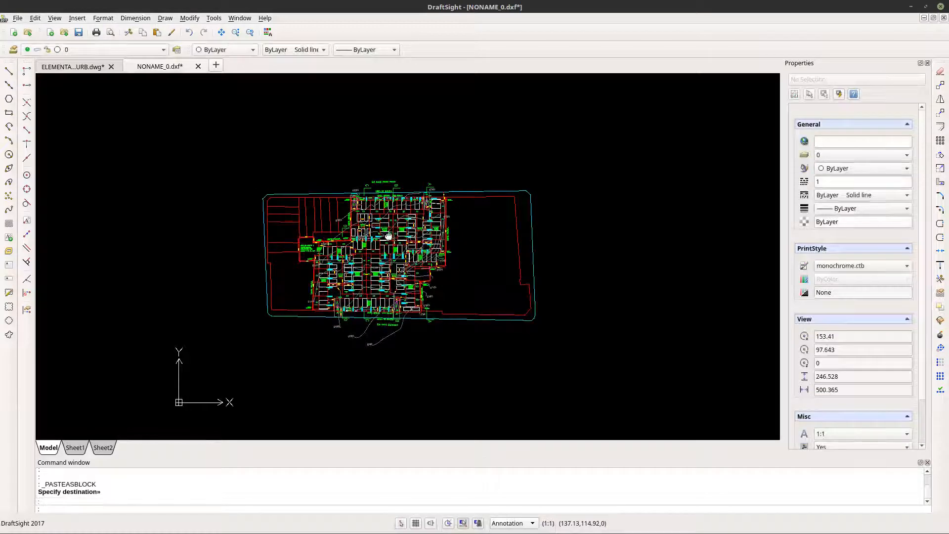
{"action": "left_click", "coordinate": [18, 19]}
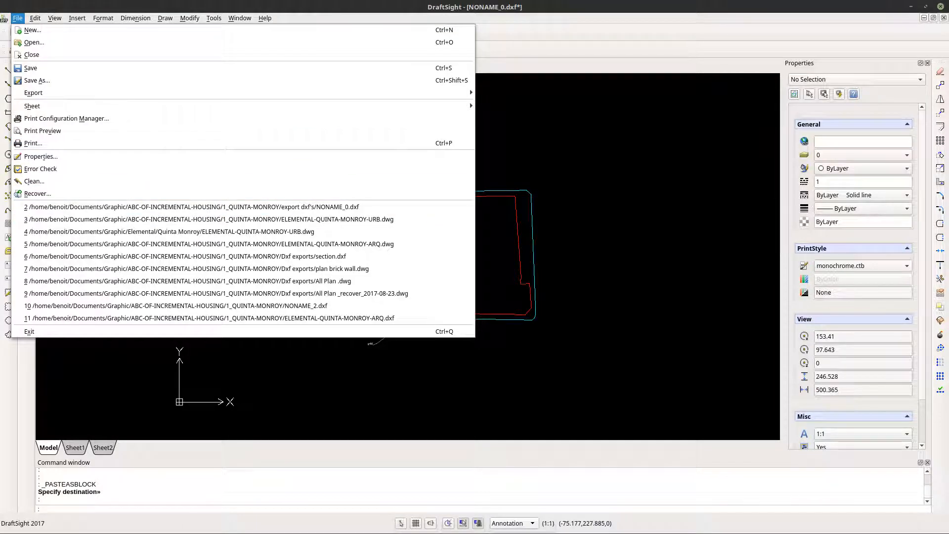
{"action": "key", "text": "Escape"}
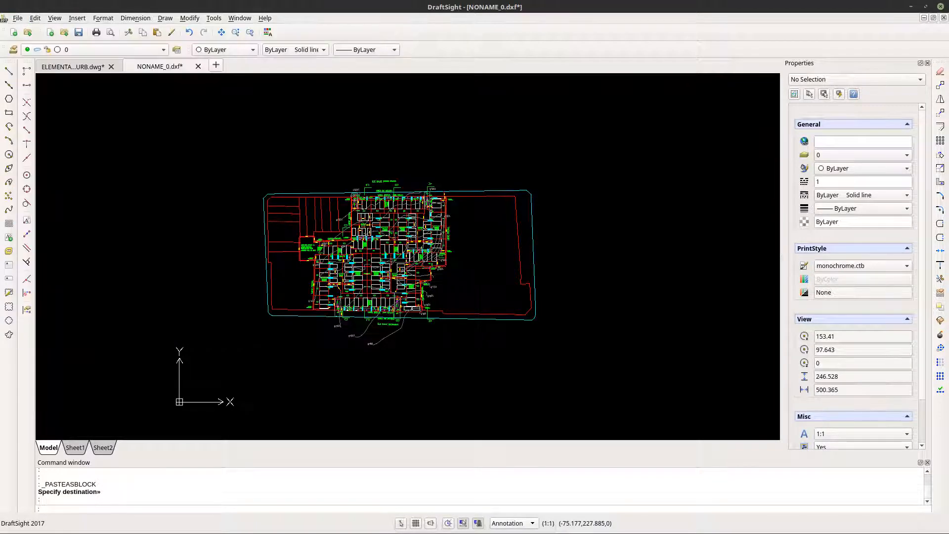
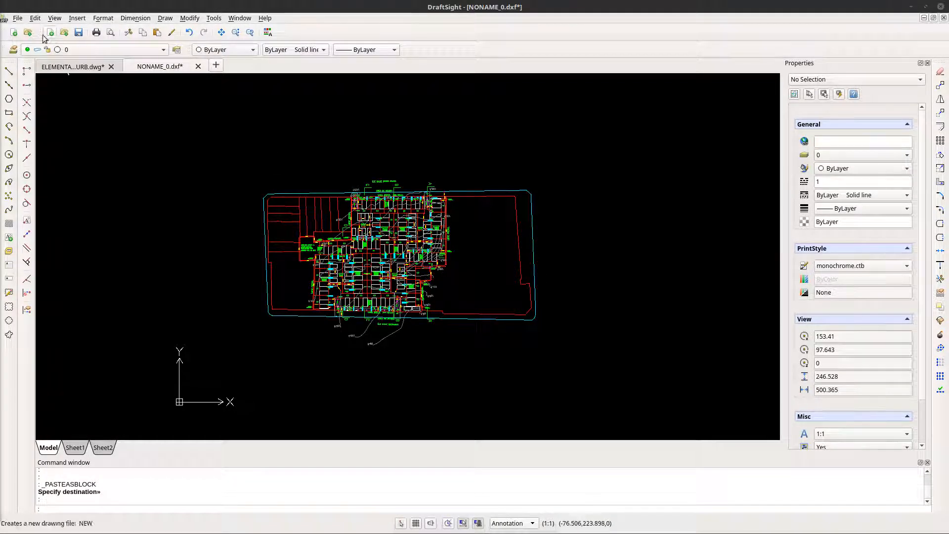
Save the drawing as an R2013 ASCII DXF, replacing the existing NONAME_0.dxf in the export dxf's folder
{"action": "left_click", "coordinate": [17, 18]}
{"action": "left_click", "coordinate": [35, 70]}
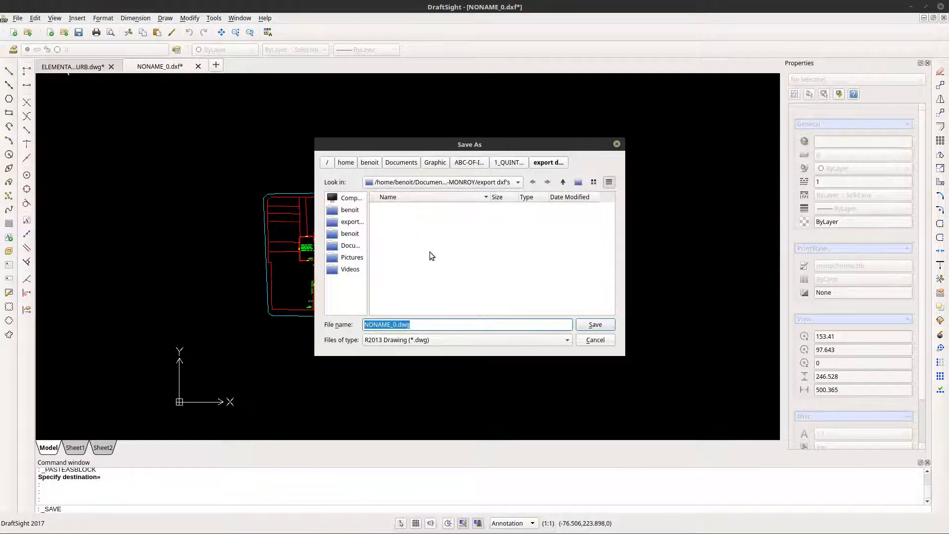
{"action": "left_click", "coordinate": [517, 340]}
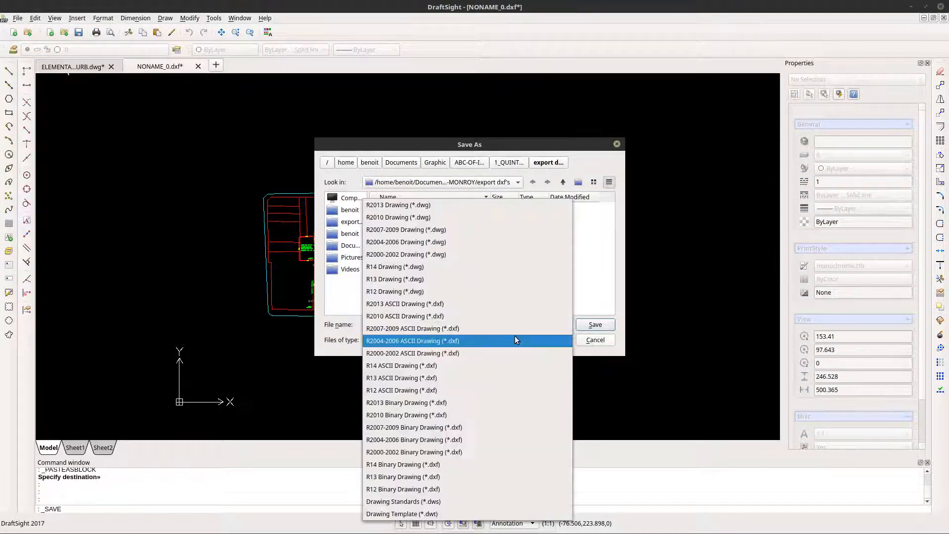
{"action": "left_click", "coordinate": [458, 306]}
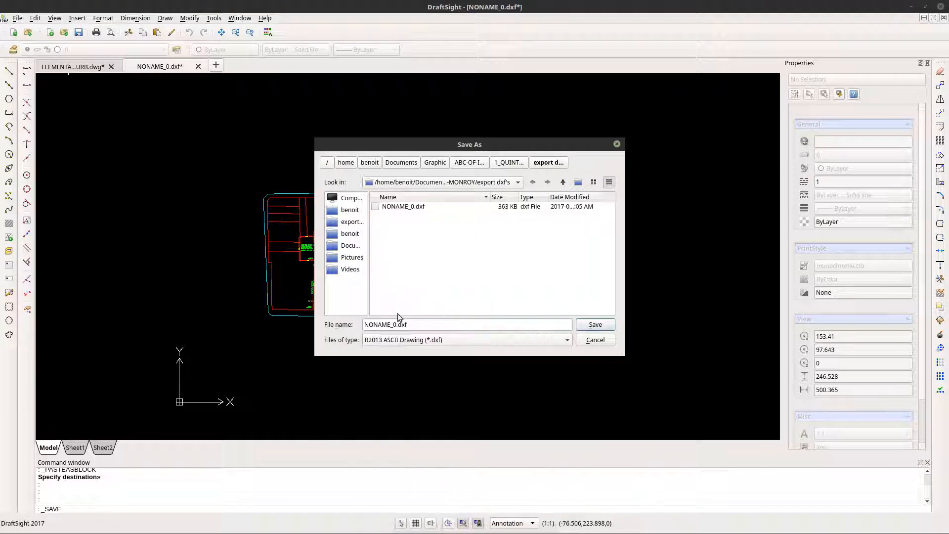
{"action": "left_click", "coordinate": [400, 207]}
{"action": "left_click", "coordinate": [595, 324]}
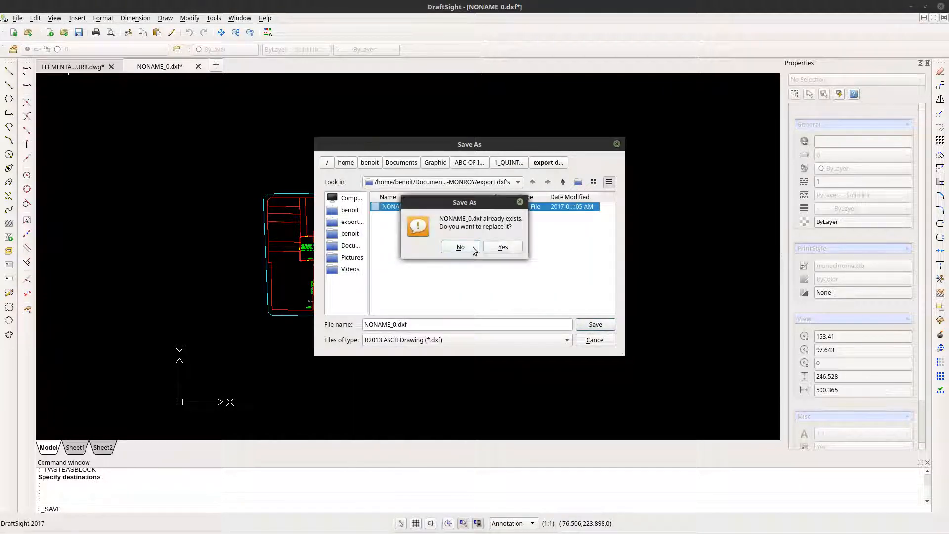
{"action": "left_click", "coordinate": [502, 248]}
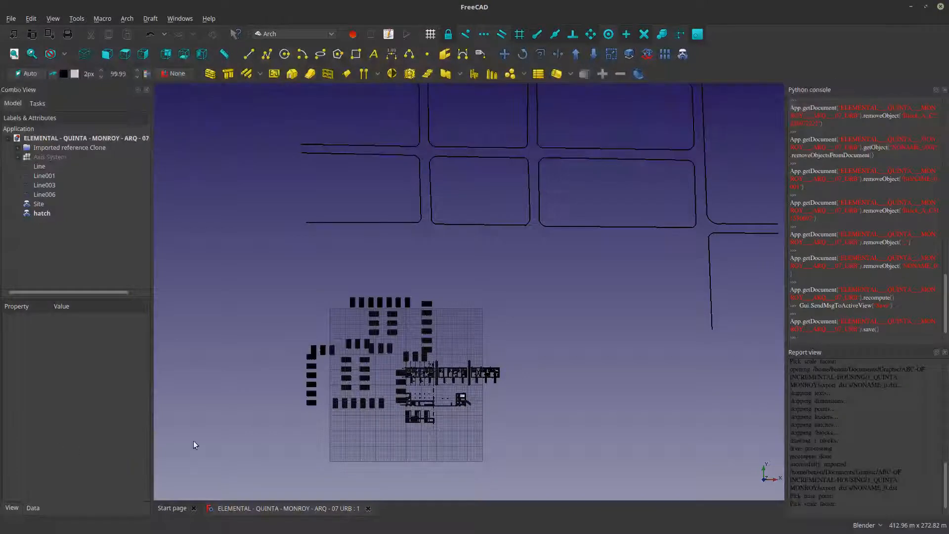
Switch to FreeCAD, import NONAME_0.dxf into the Quinta Monroy document and select the block inside its layer 0 group
{"action": "left_click", "coordinate": [12, 20]}
{"action": "left_click", "coordinate": [56, 156]}
{"action": "left_click", "coordinate": [413, 160]}
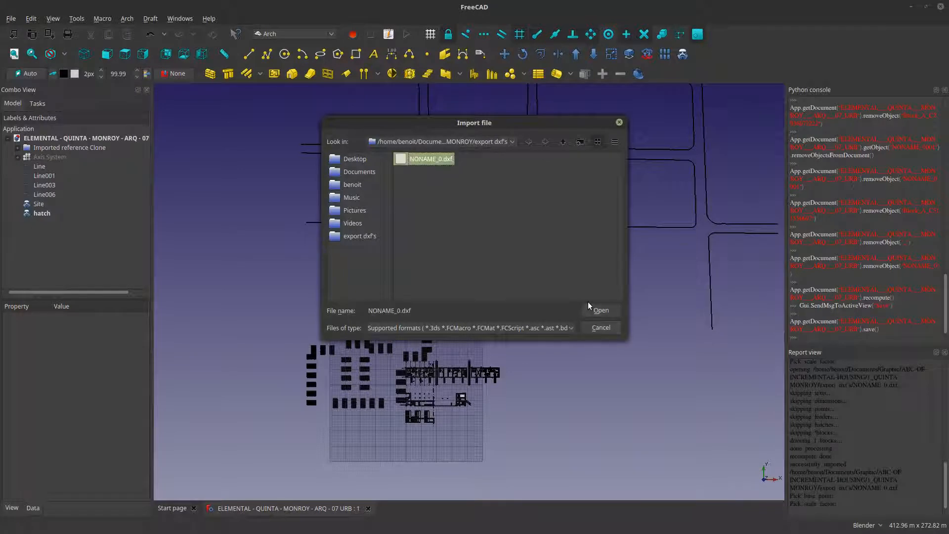
{"action": "left_click", "coordinate": [589, 306]}
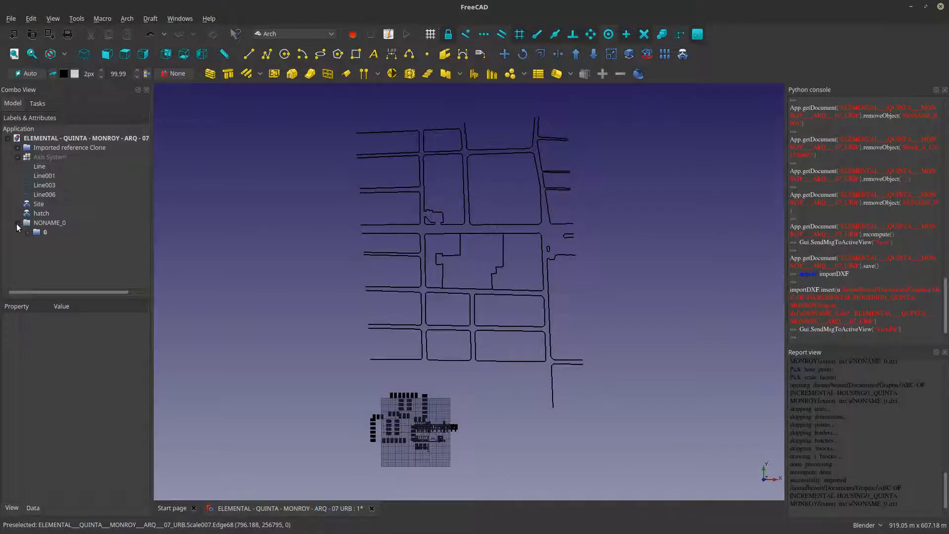
{"action": "left_click", "coordinate": [27, 232]}
{"action": "left_click", "coordinate": [43, 242]}
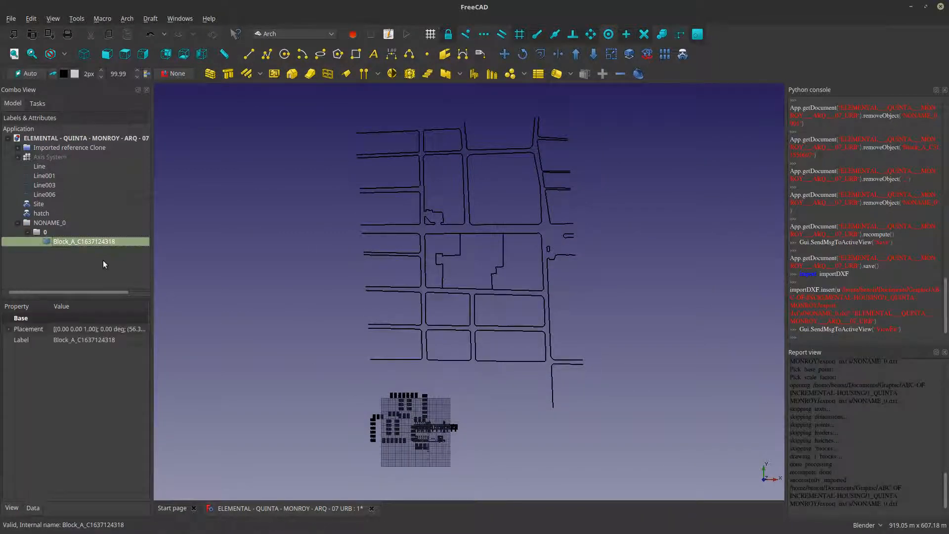
Scale the imported site block by 1000 in X, Y and Z from a base point just below its lower-left corner
{"action": "scroll", "coordinate": [435, 446], "scroll_direction": "up", "scroll_amount": 4}
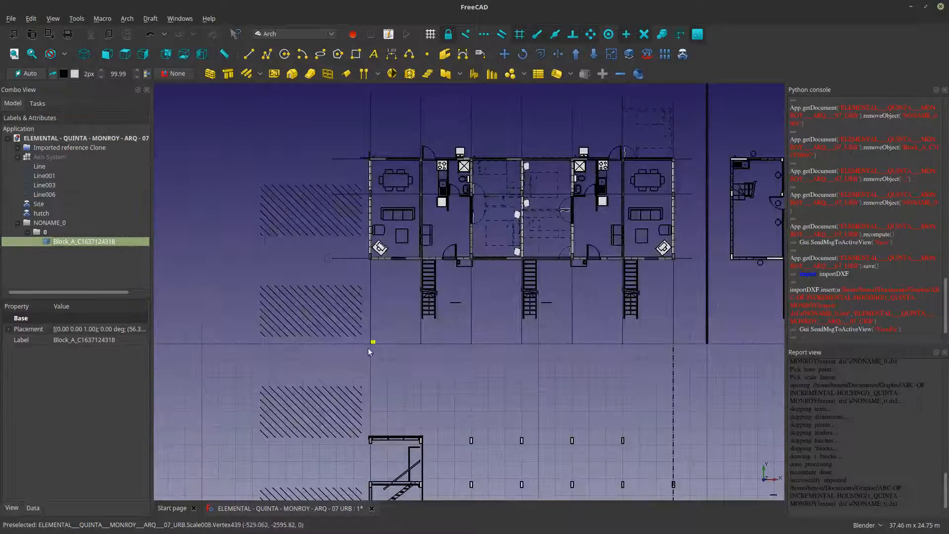
{"action": "scroll", "coordinate": [371, 343], "scroll_direction": "up", "scroll_amount": 3}
{"action": "scroll", "coordinate": [373, 341], "scroll_direction": "up", "scroll_amount": 2}
{"action": "scroll", "coordinate": [373, 342], "scroll_direction": "down", "scroll_amount": 8}
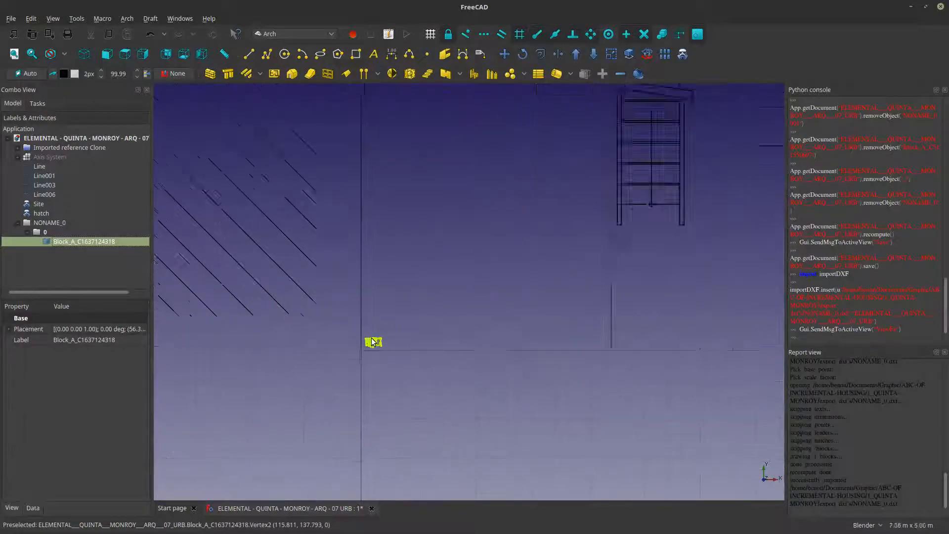
{"action": "scroll", "coordinate": [376, 403], "scroll_direction": "up", "scroll_amount": 3}
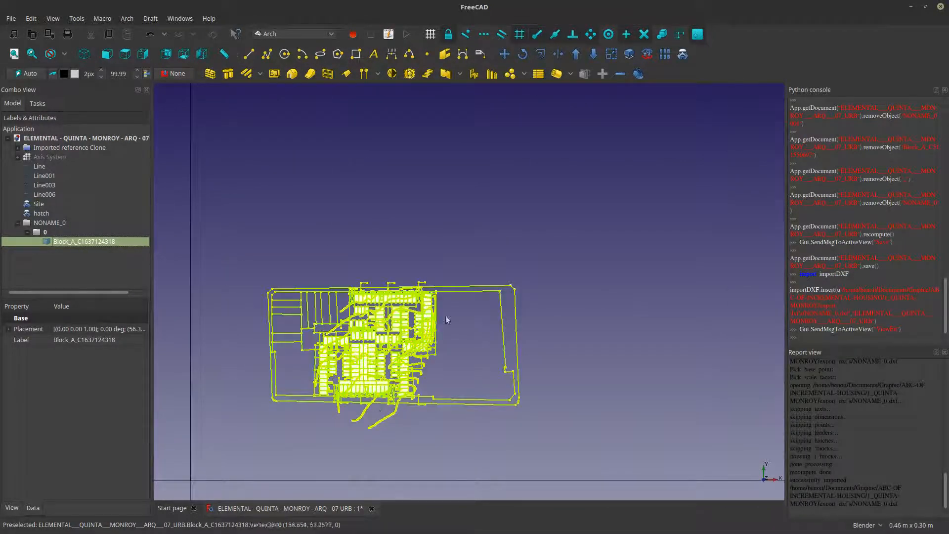
{"action": "left_click", "coordinate": [612, 54]}
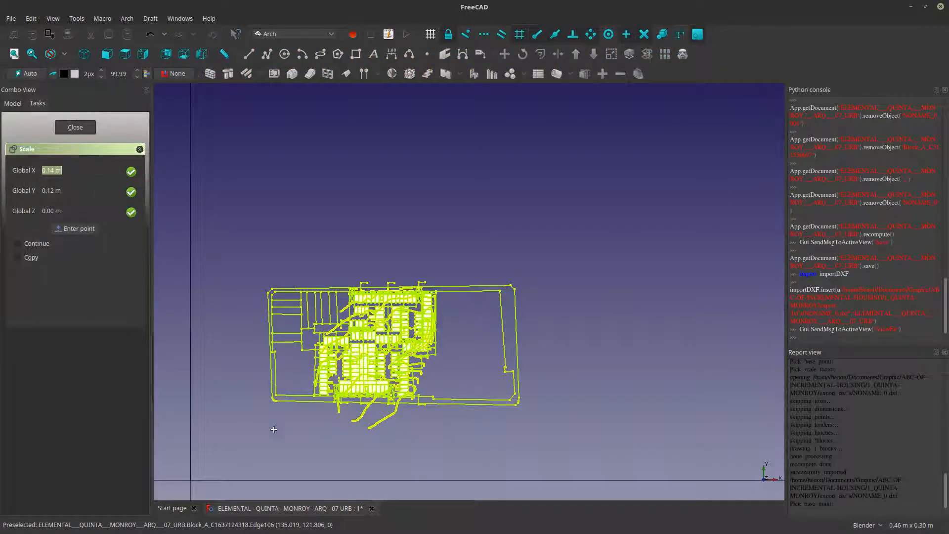
{"action": "left_click", "coordinate": [233, 446]}
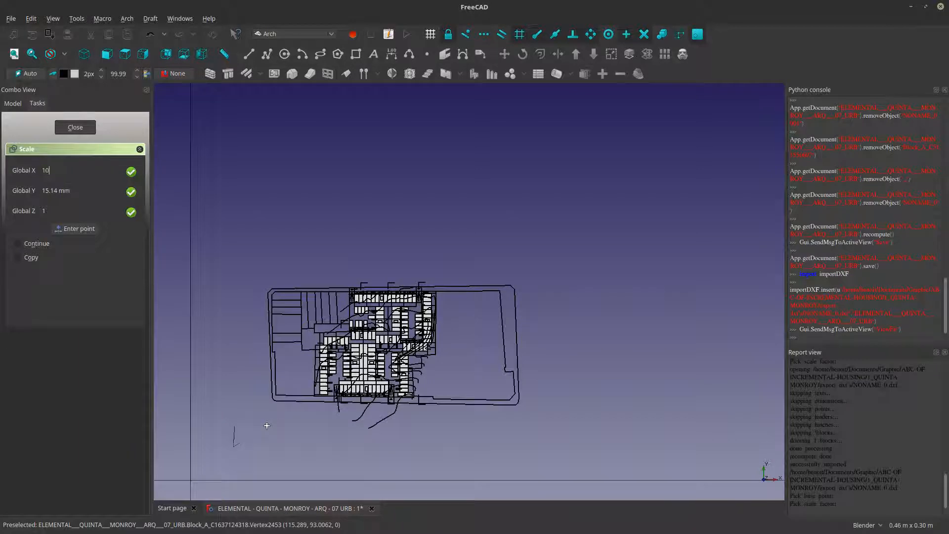
{"action": "type", "text": "1000"}
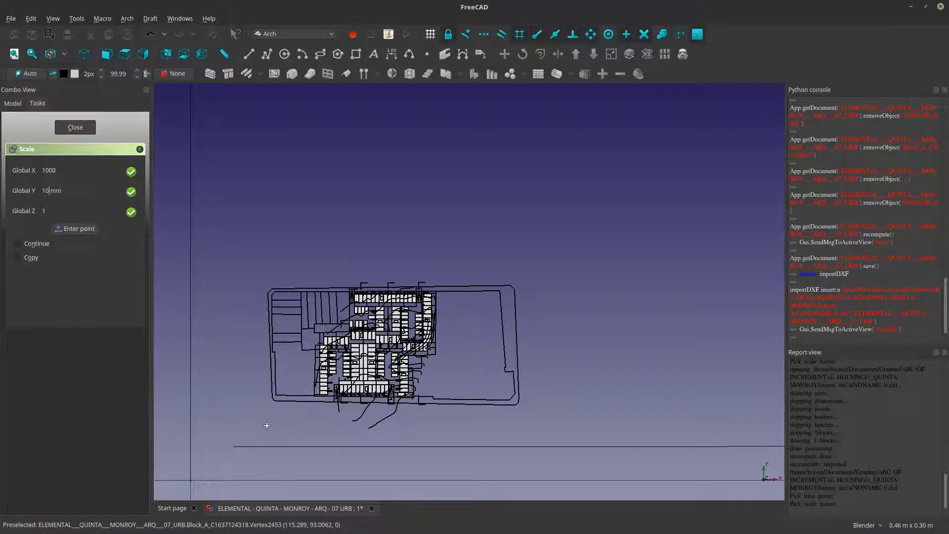
{"action": "key", "text": "Tab"}
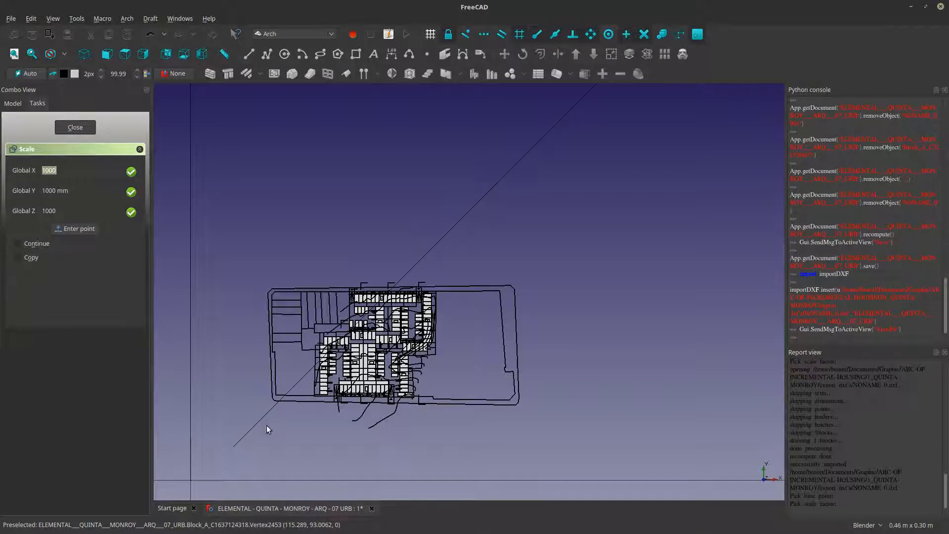
{"action": "key", "text": "Return"}
Examine the scaled site drawing's size and position against the street blocks, hatches and floor plans
{"action": "scroll", "coordinate": [366, 299], "scroll_direction": "down", "scroll_amount": 6}
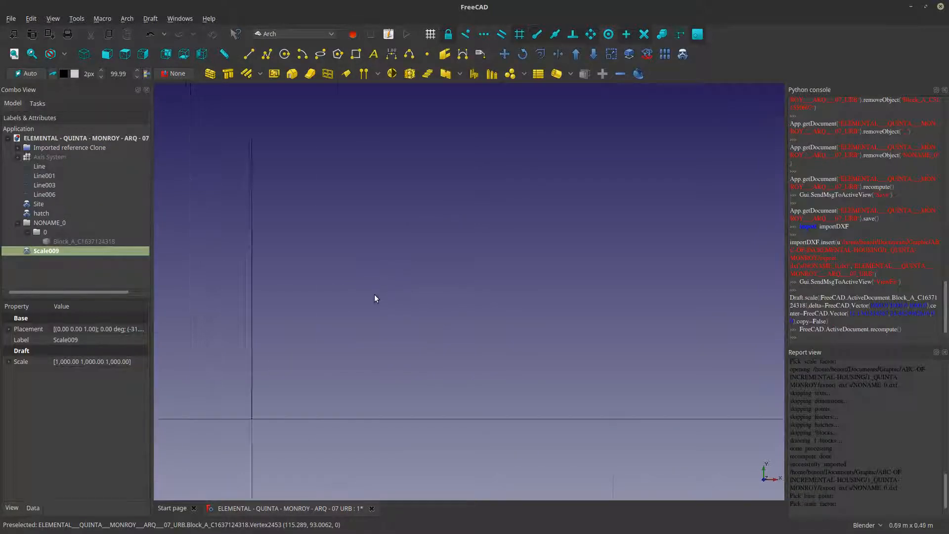
{"action": "scroll", "coordinate": [495, 350], "scroll_direction": "down", "scroll_amount": 15}
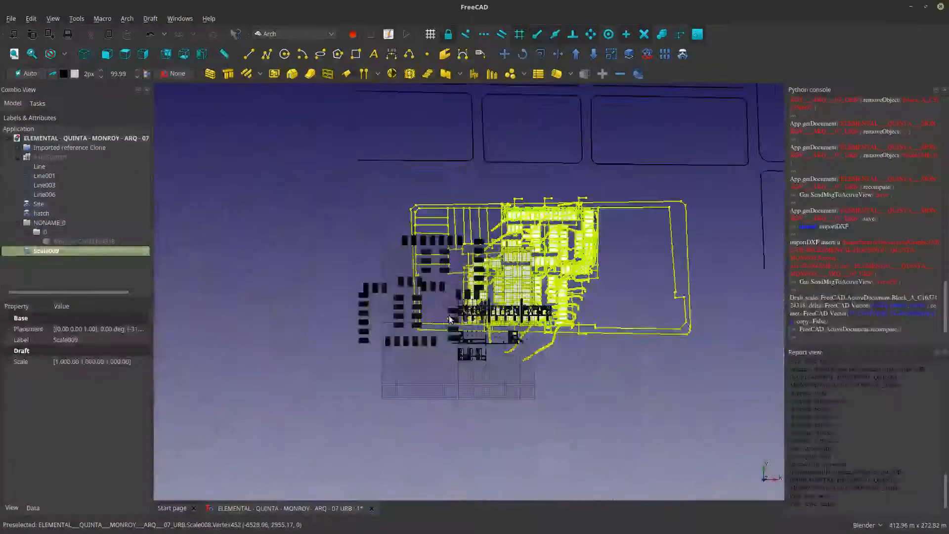
{"action": "left_click", "coordinate": [546, 355]}
{"action": "scroll", "coordinate": [527, 254], "scroll_direction": "up", "scroll_amount": 3}
{"action": "scroll", "coordinate": [511, 214], "scroll_direction": "down", "scroll_amount": 4}
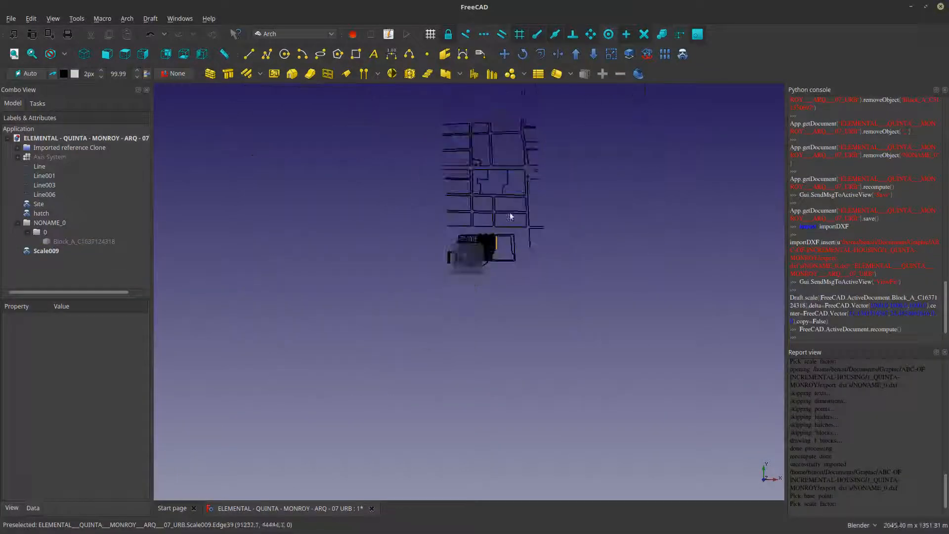
{"action": "scroll", "coordinate": [494, 229], "scroll_direction": "up", "scroll_amount": 5}
{"action": "scroll", "coordinate": [487, 402], "scroll_direction": "up", "scroll_amount": 2}
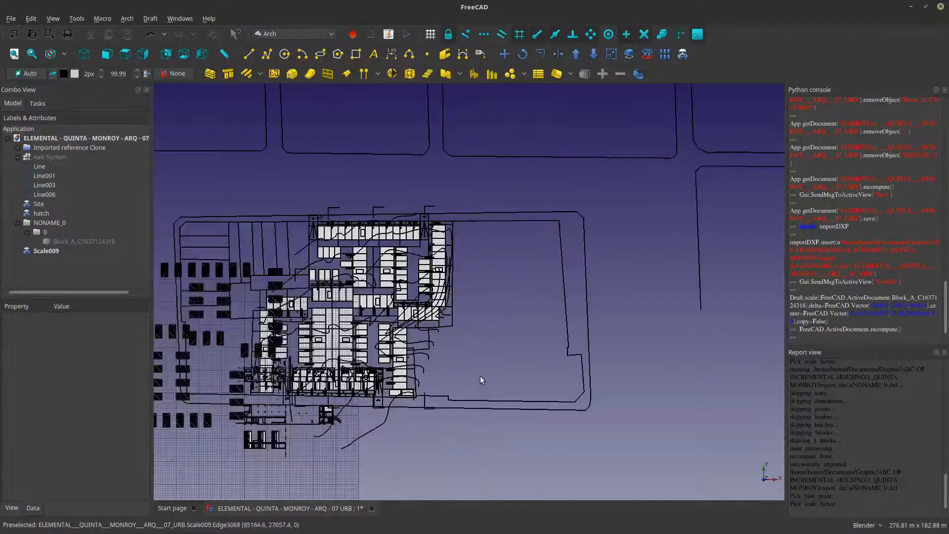
{"action": "scroll", "coordinate": [480, 375], "scroll_direction": "down", "scroll_amount": 3}
Move the scaled site drawing about 189 m in X and -94 m in Y, clear of the hatches and floor plans
{"action": "left_click", "coordinate": [50, 251]}
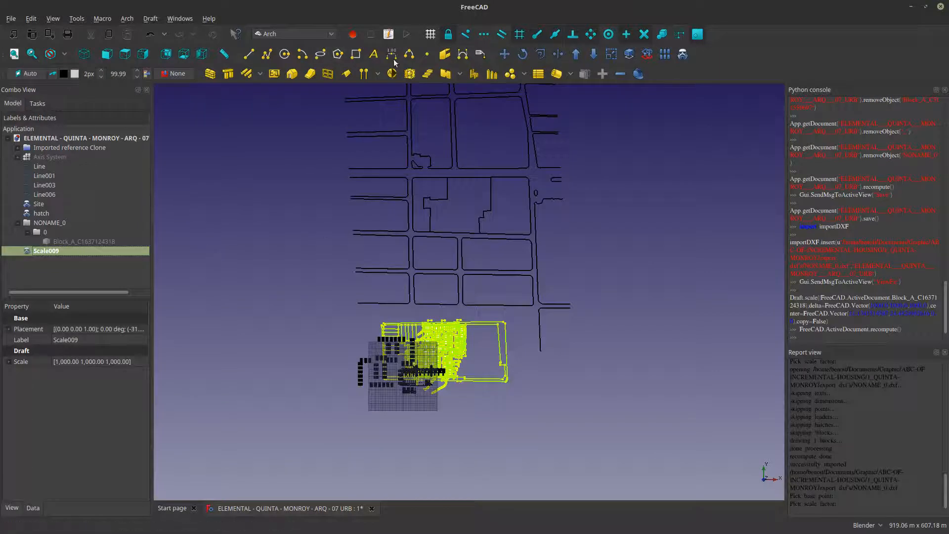
{"action": "left_click", "coordinate": [505, 54]}
{"action": "left_click", "coordinate": [502, 343]}
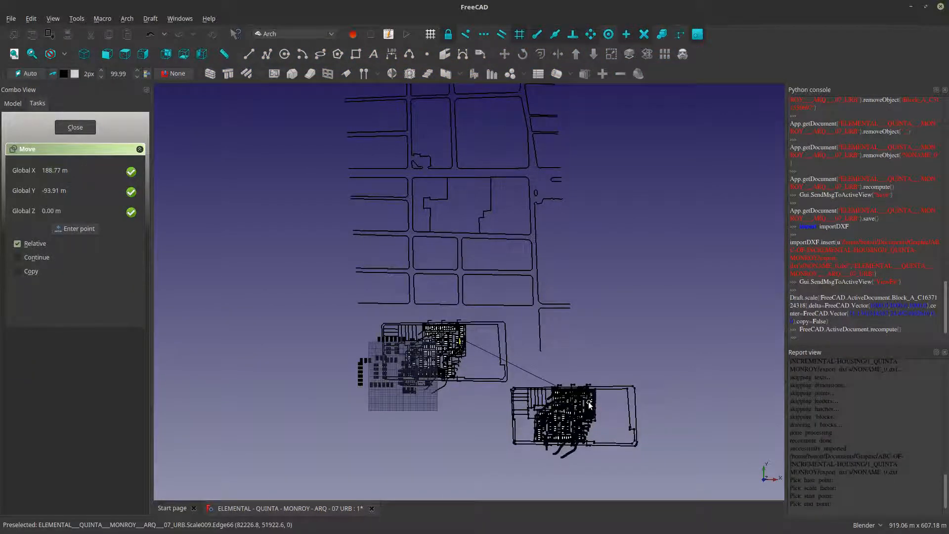
{"action": "left_click", "coordinate": [590, 404]}
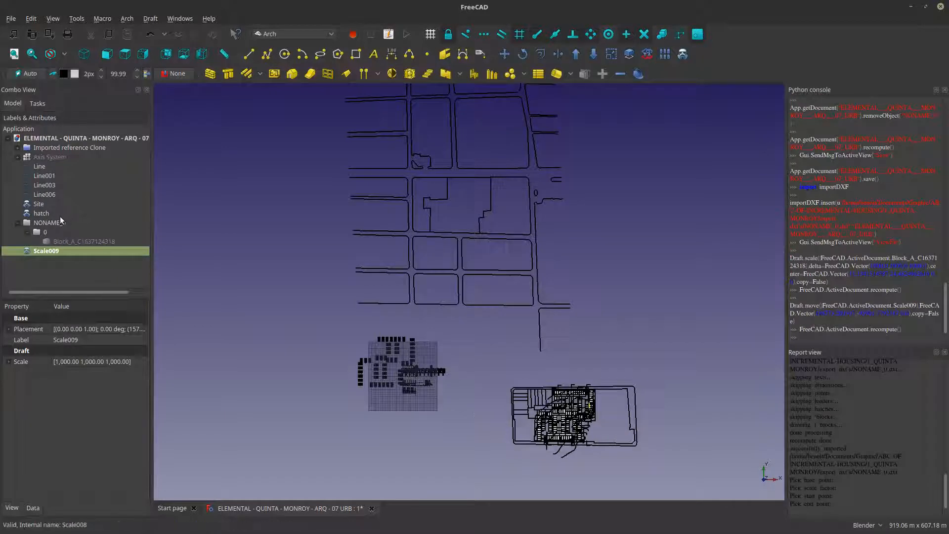
Delete the imported NONAME_0 group together with its layer 0 and original block, accepting the broken dependency
{"action": "left_click", "coordinate": [56, 242]}
{"action": "left_click", "coordinate": [46, 233], "text": "ctrl"}
{"action": "left_click", "coordinate": [45, 224], "text": "ctrl"}
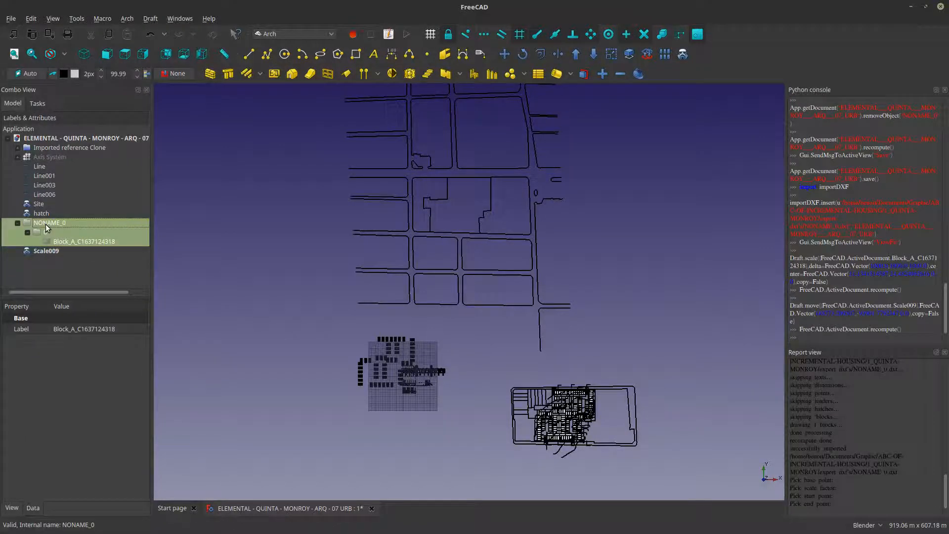
{"action": "key", "text": "Delete"}
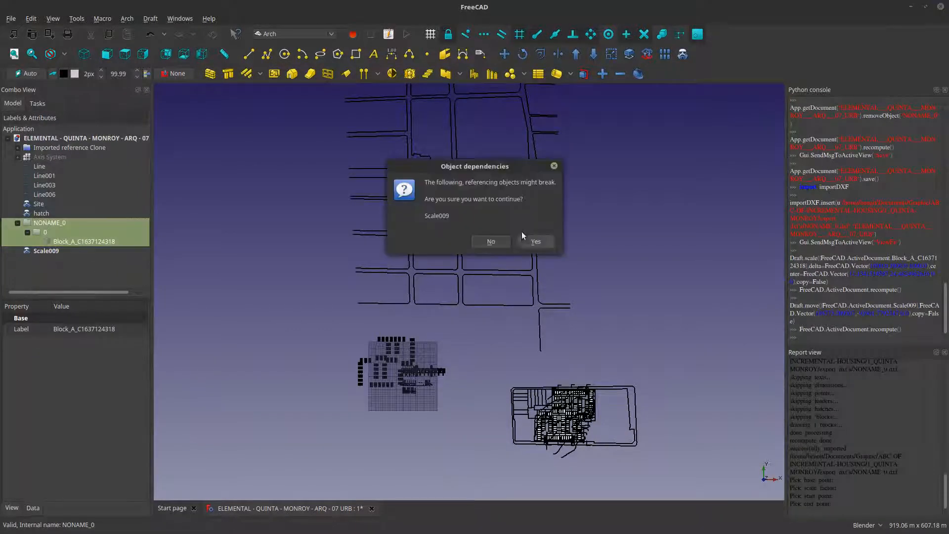
{"action": "left_click", "coordinate": [536, 242]}
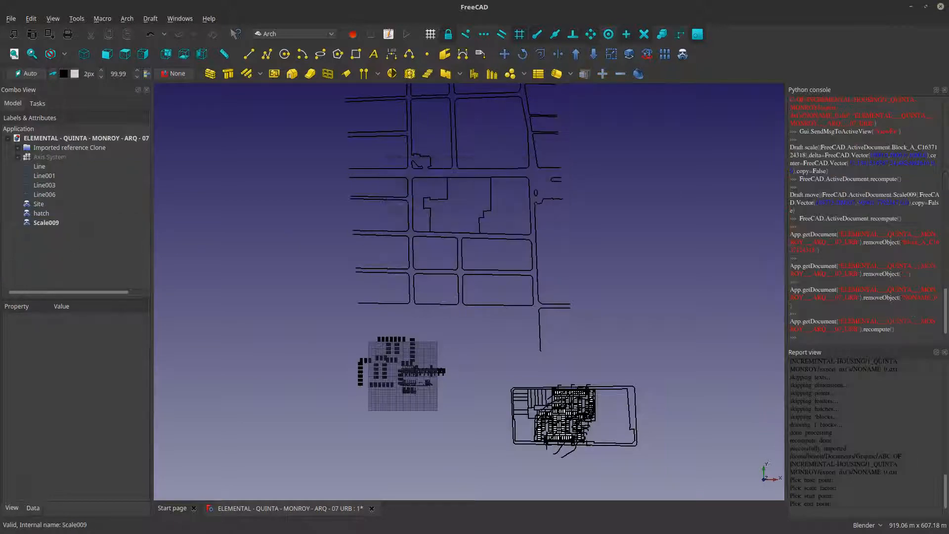
Select the hatch object and switch the 3D view's display style to Wireframe
{"action": "left_click", "coordinate": [49, 222]}
{"action": "left_click", "coordinate": [41, 213]}
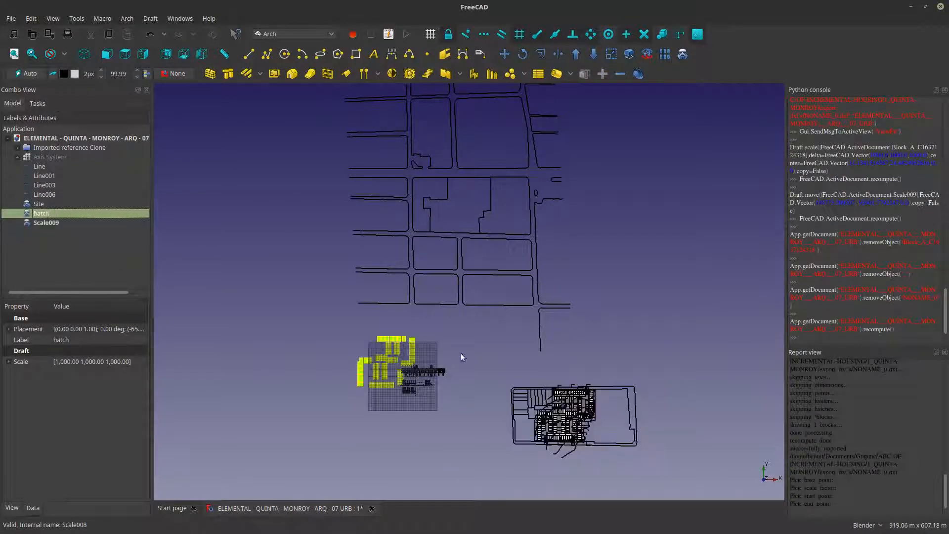
{"action": "scroll", "coordinate": [589, 417], "scroll_direction": "up", "scroll_amount": 10}
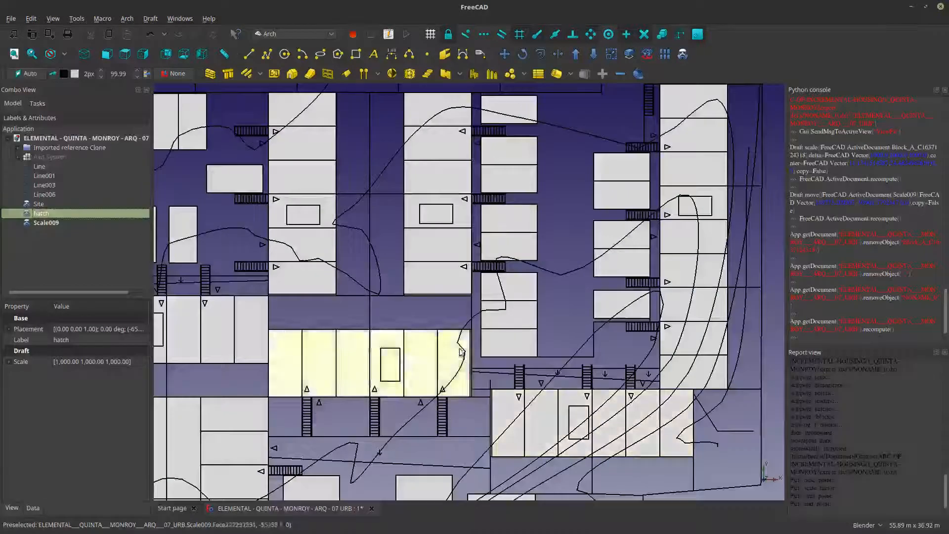
{"action": "scroll", "coordinate": [470, 335], "scroll_direction": "down", "scroll_amount": 5}
{"action": "scroll", "coordinate": [469, 335], "scroll_direction": "up", "scroll_amount": 5}
{"action": "scroll", "coordinate": [469, 335], "scroll_direction": "up", "scroll_amount": 2}
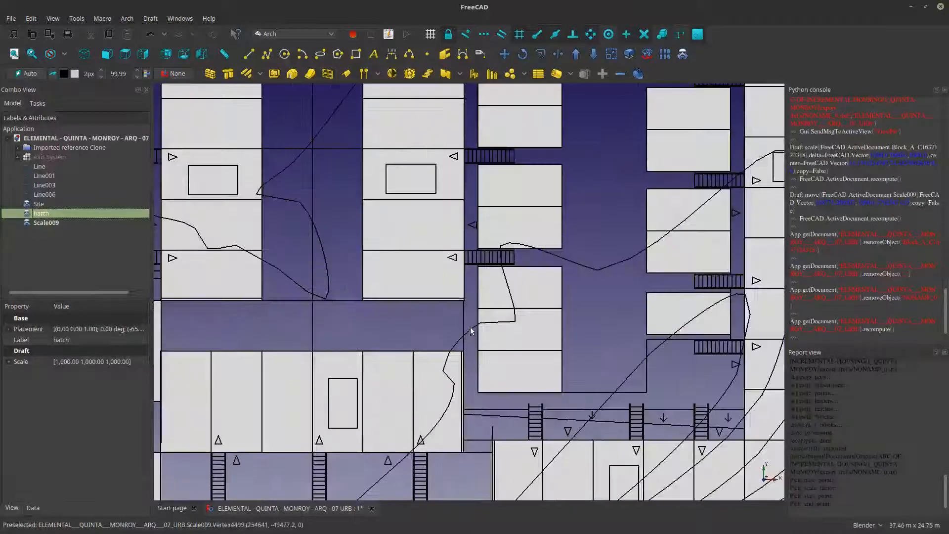
{"action": "scroll", "coordinate": [538, 341], "scroll_direction": "down", "scroll_amount": 12}
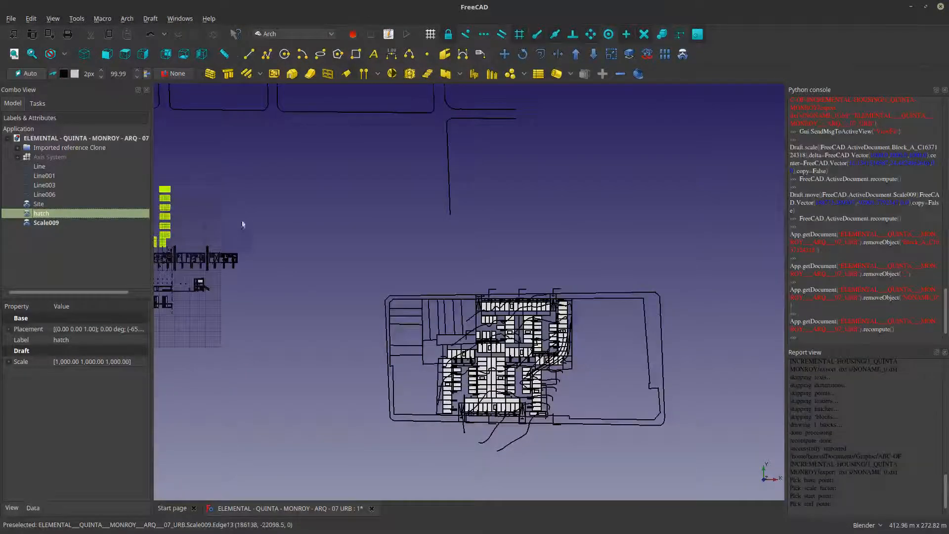
{"action": "scroll", "coordinate": [250, 224], "scroll_direction": "down", "scroll_amount": 3}
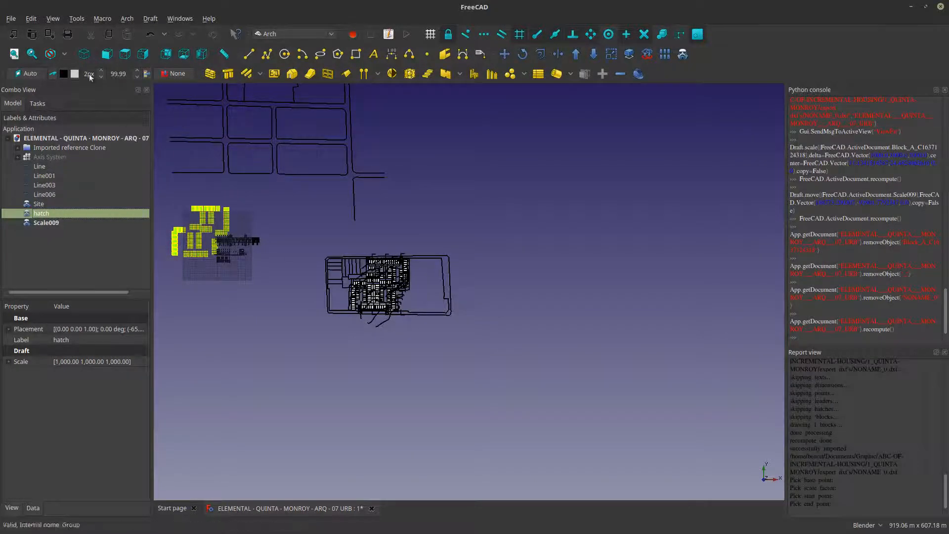
{"action": "left_click", "coordinate": [64, 54]}
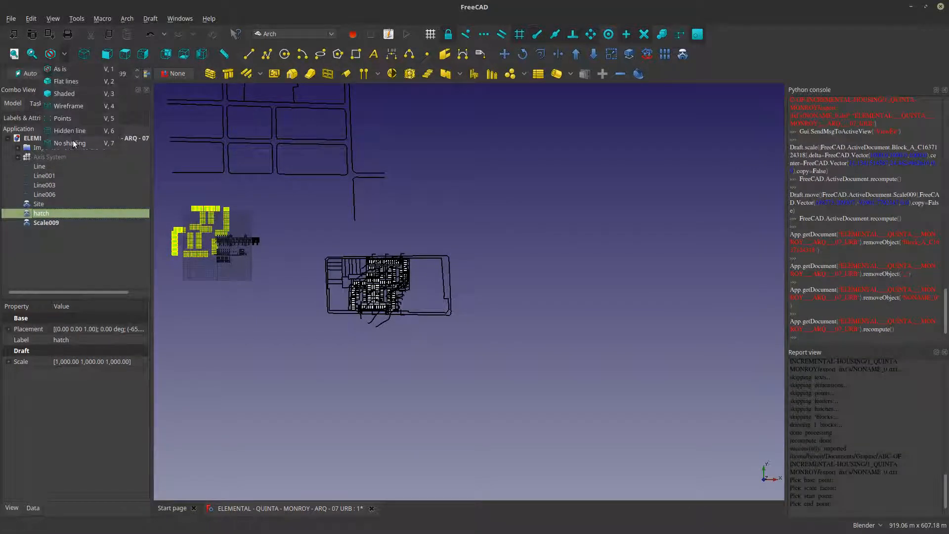
{"action": "left_click", "coordinate": [68, 106]}
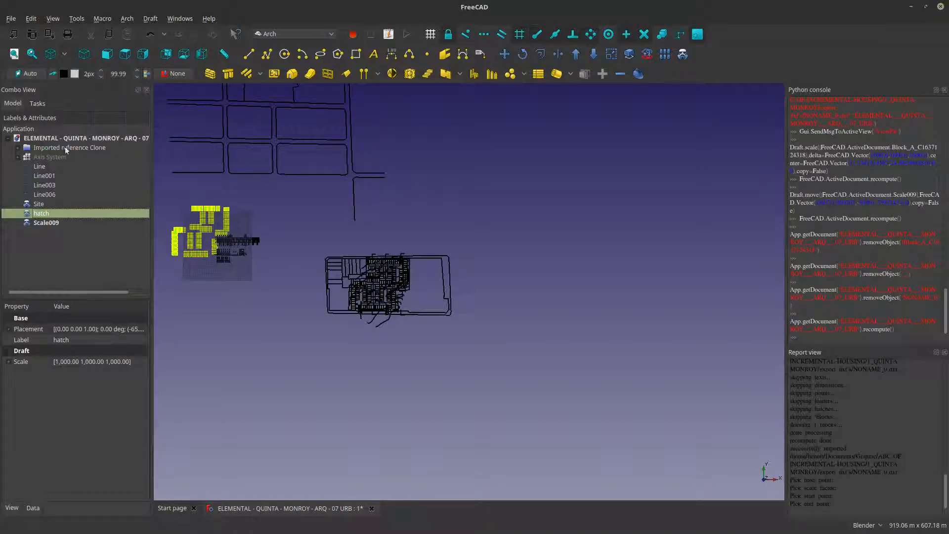
Move the hatches about 260 m in X and -75 m in Y, from the upper-right hatch's outer corner to the matching site drawing corner
{"action": "left_click", "coordinate": [504, 54]}
{"action": "scroll", "coordinate": [204, 203], "scroll_direction": "up", "scroll_amount": 2}
{"action": "scroll", "coordinate": [198, 217], "scroll_direction": "up", "scroll_amount": 8}
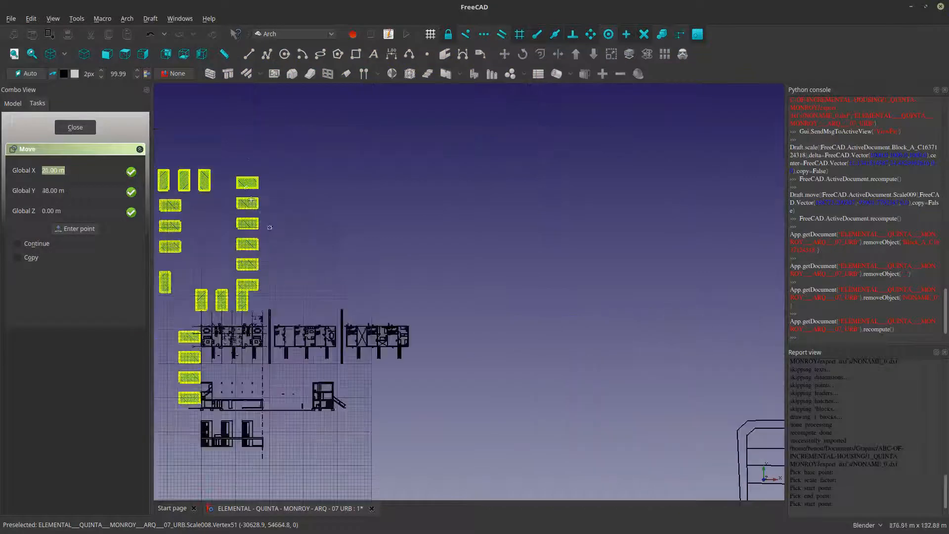
{"action": "scroll", "coordinate": [283, 189], "scroll_direction": "up", "scroll_amount": 4}
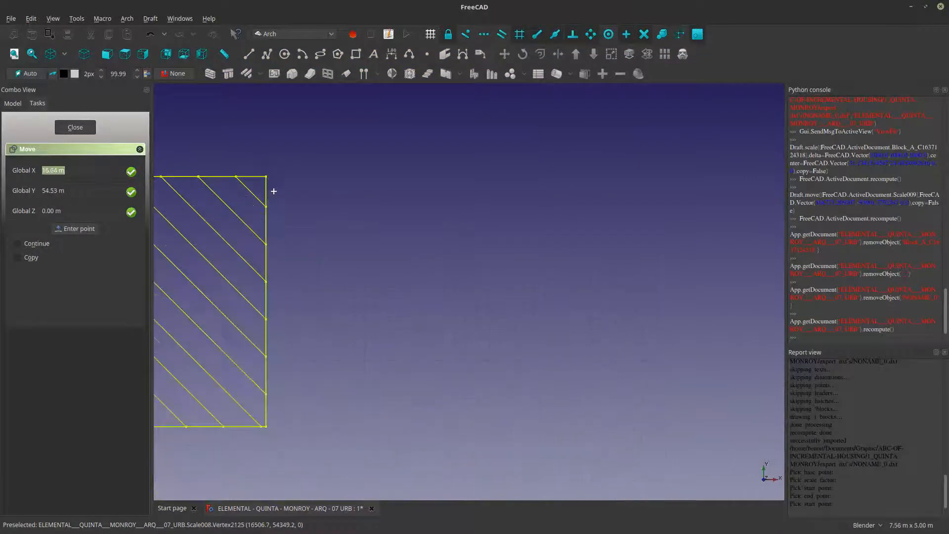
{"action": "left_click", "coordinate": [265, 176]}
{"action": "scroll", "coordinate": [292, 203], "scroll_direction": "down", "scroll_amount": 8}
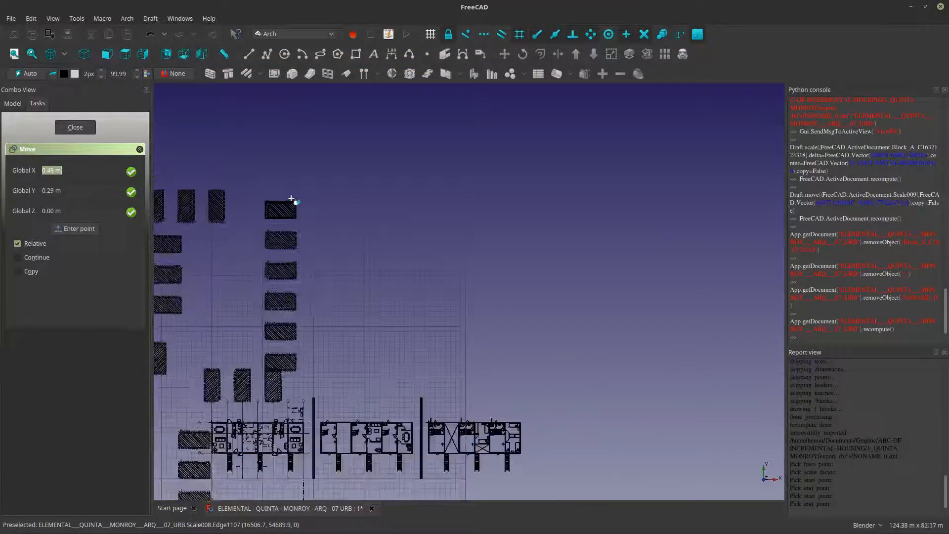
{"action": "scroll", "coordinate": [391, 299], "scroll_direction": "down", "scroll_amount": 2}
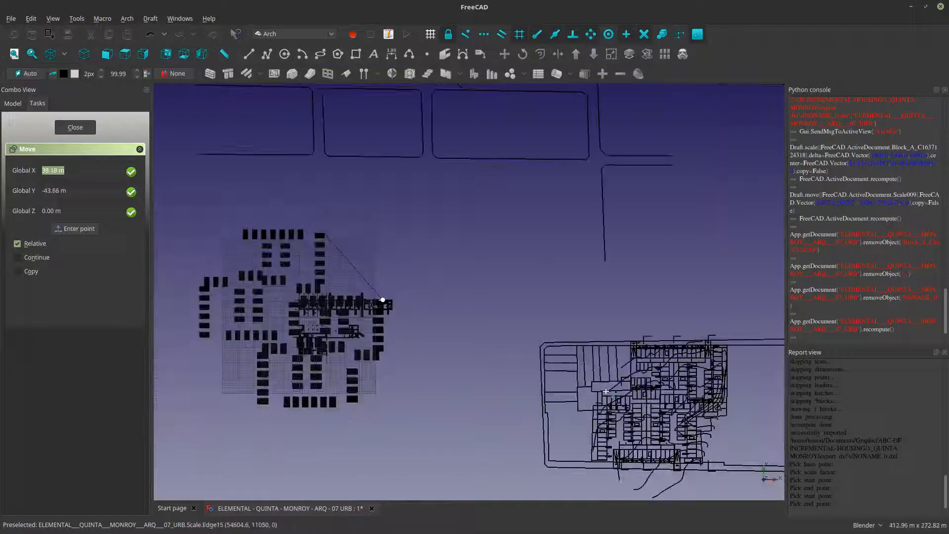
{"action": "scroll", "coordinate": [749, 365], "scroll_direction": "up", "scroll_amount": 6}
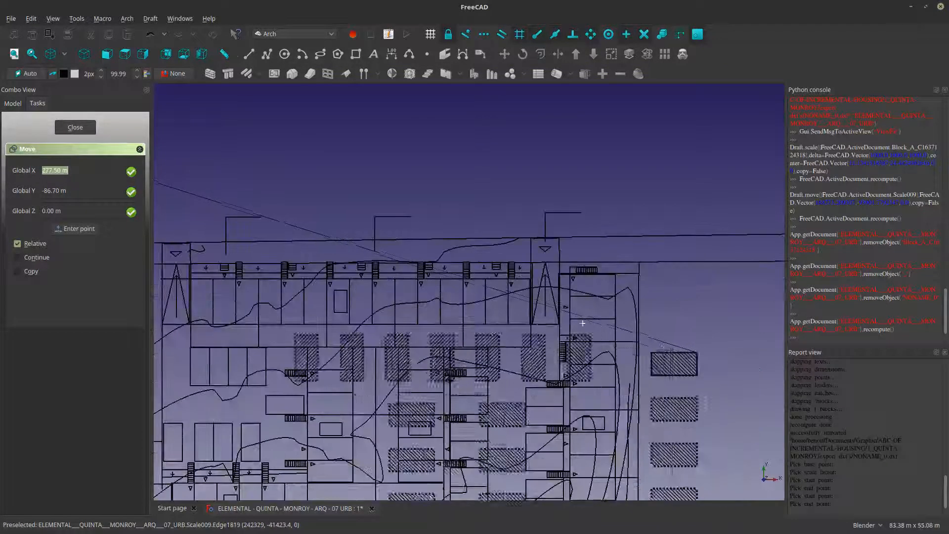
{"action": "scroll", "coordinate": [620, 275], "scroll_direction": "up", "scroll_amount": 3}
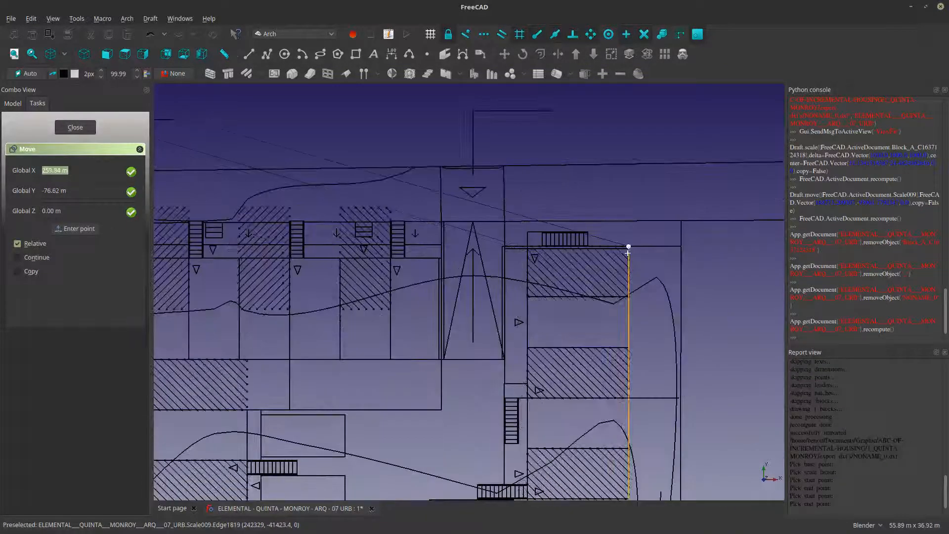
{"action": "scroll", "coordinate": [627, 249], "scroll_direction": "up", "scroll_amount": 5}
{"action": "scroll", "coordinate": [629, 245], "scroll_direction": "down", "scroll_amount": 3}
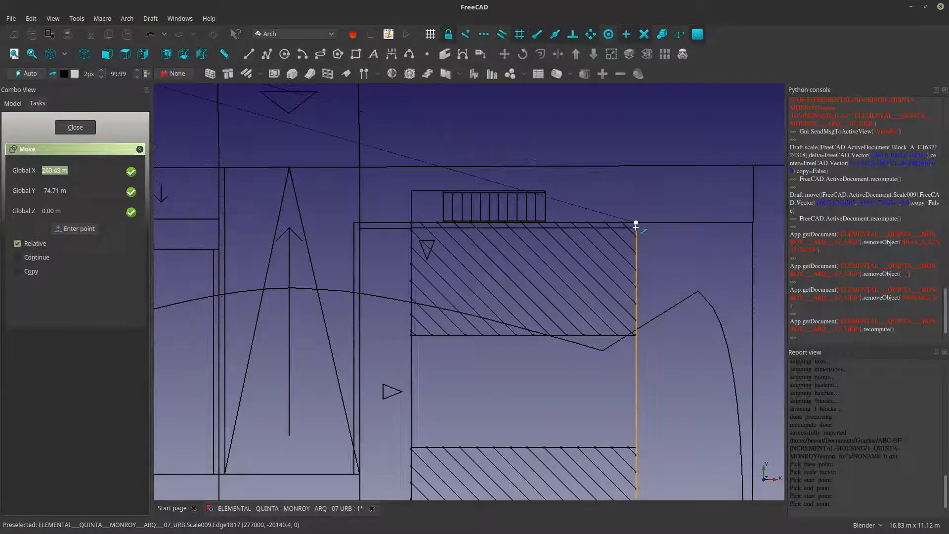
{"action": "left_click", "coordinate": [636, 225]}
Move the hatches -3 m along Y, constrained to that axis, from the upper-right hatch's top corner to its bottom corner
{"action": "scroll", "coordinate": [636, 225], "scroll_direction": "down", "scroll_amount": 5}
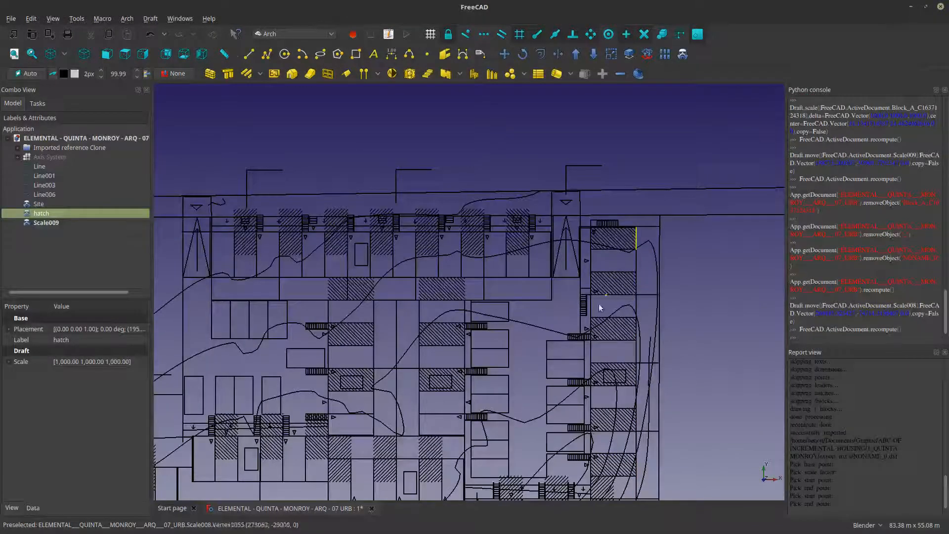
{"action": "scroll", "coordinate": [471, 290], "scroll_direction": "up", "scroll_amount": 2}
{"action": "scroll", "coordinate": [437, 273], "scroll_direction": "up", "scroll_amount": 3}
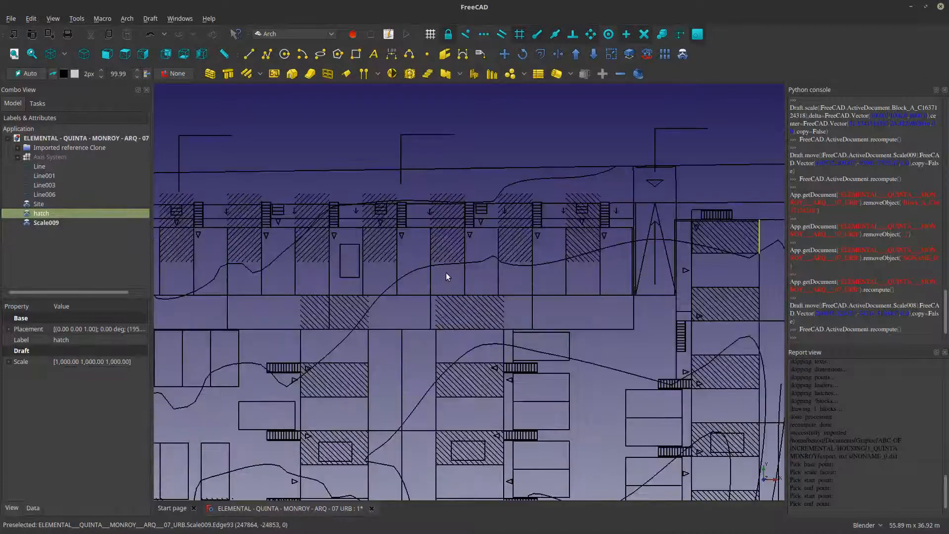
{"action": "scroll", "coordinate": [495, 264], "scroll_direction": "up", "scroll_amount": 2}
{"action": "scroll", "coordinate": [662, 233], "scroll_direction": "up", "scroll_amount": 4}
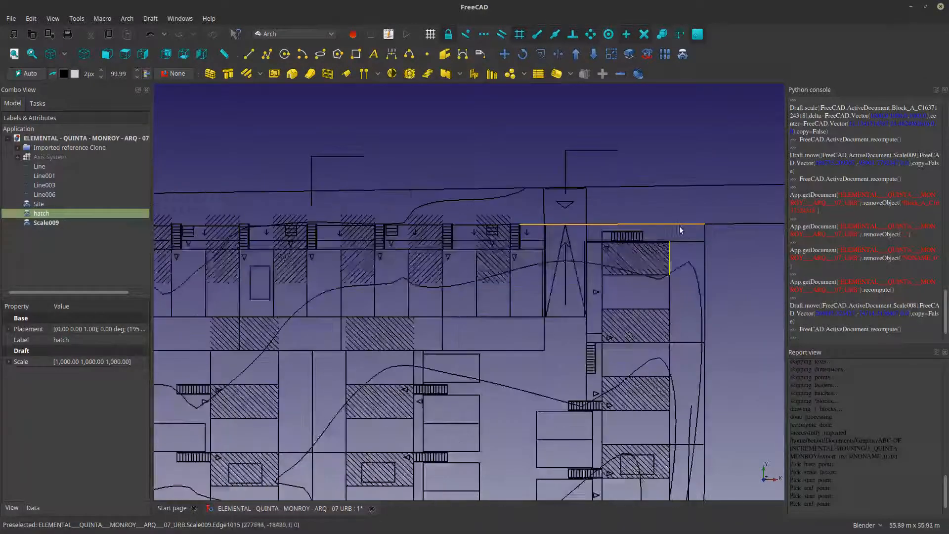
{"action": "left_click", "coordinate": [505, 55]}
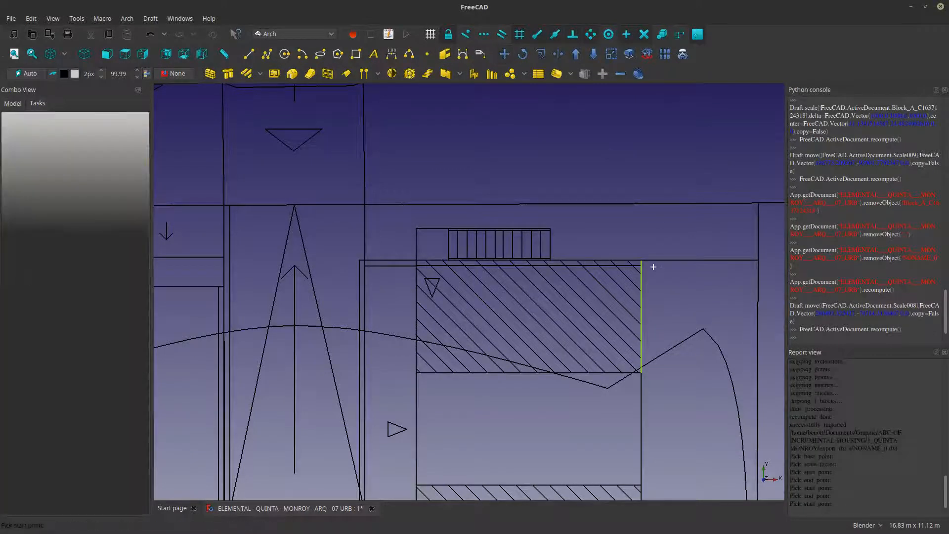
{"action": "left_click", "coordinate": [641, 261]}
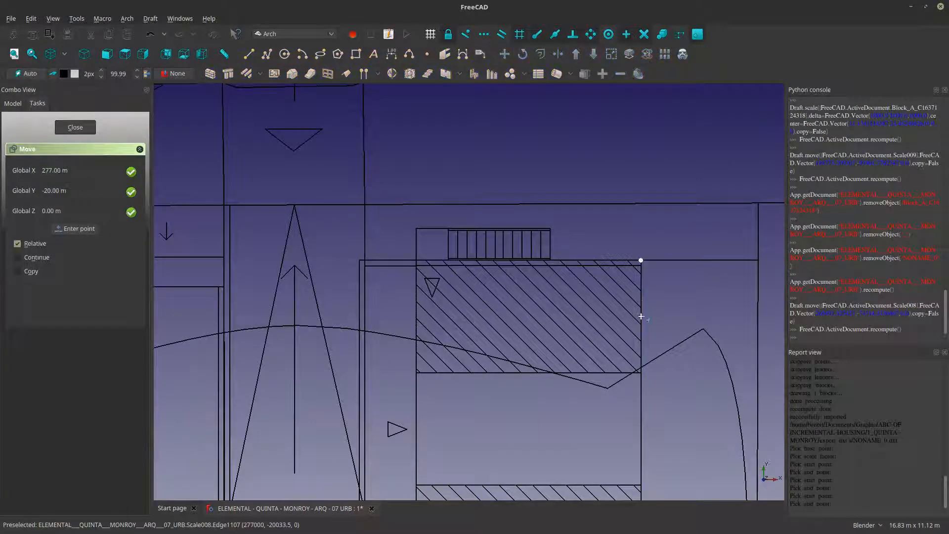
{"action": "key", "text": "shift"}
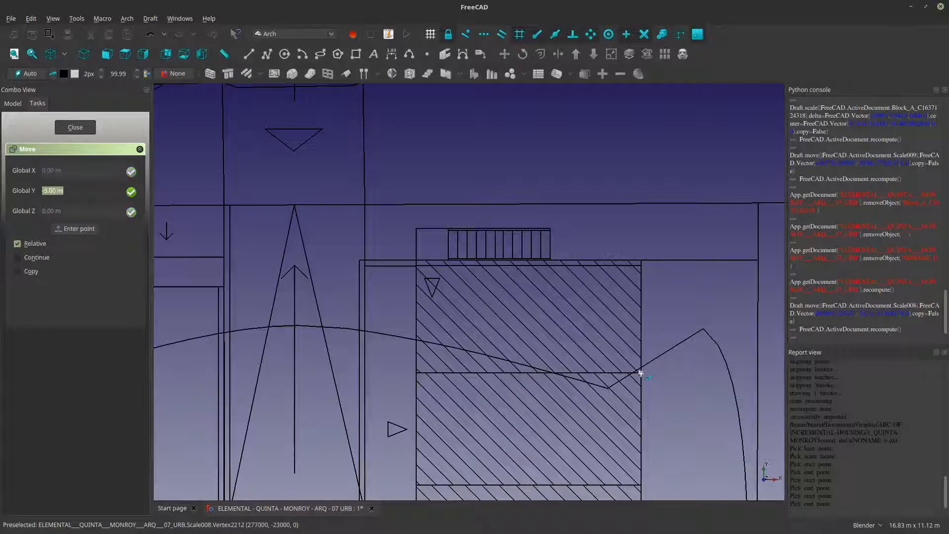
{"action": "left_click", "coordinate": [641, 373]}
Check the shifted hatches against the housing units at an angle and save the document
{"action": "scroll", "coordinate": [640, 372], "scroll_direction": "down", "scroll_amount": 5}
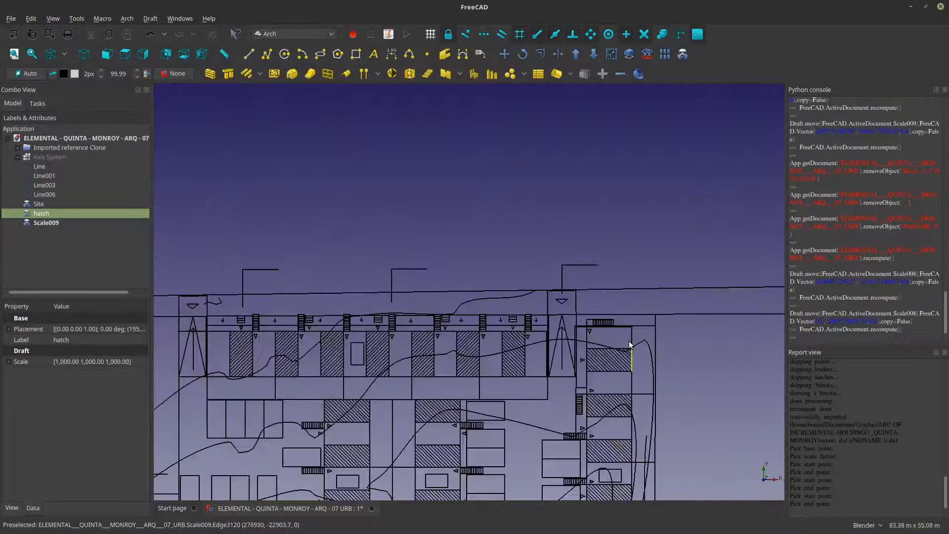
{"action": "scroll", "coordinate": [629, 348], "scroll_direction": "down", "scroll_amount": 4}
{"action": "middle_click_drag", "start_coordinate": [608, 432], "coordinate": [552, 422]}
{"action": "scroll", "coordinate": [552, 423], "scroll_direction": "up", "scroll_amount": 8}
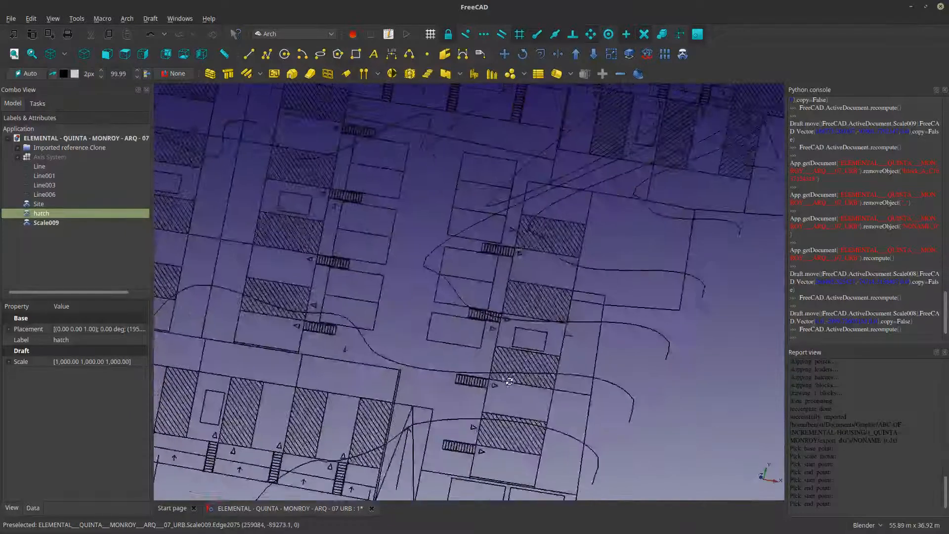
{"action": "left_click", "coordinate": [10, 18]}
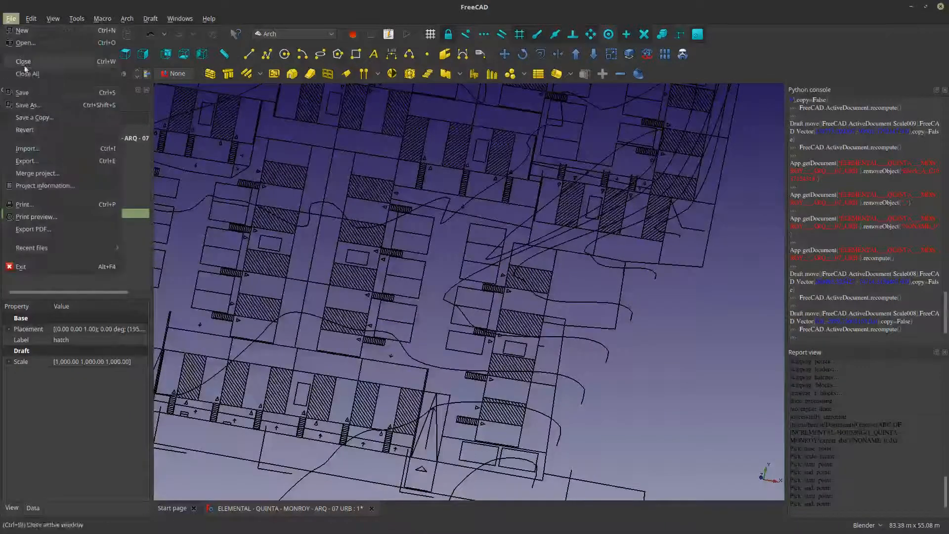
{"action": "left_click", "coordinate": [22, 93]}
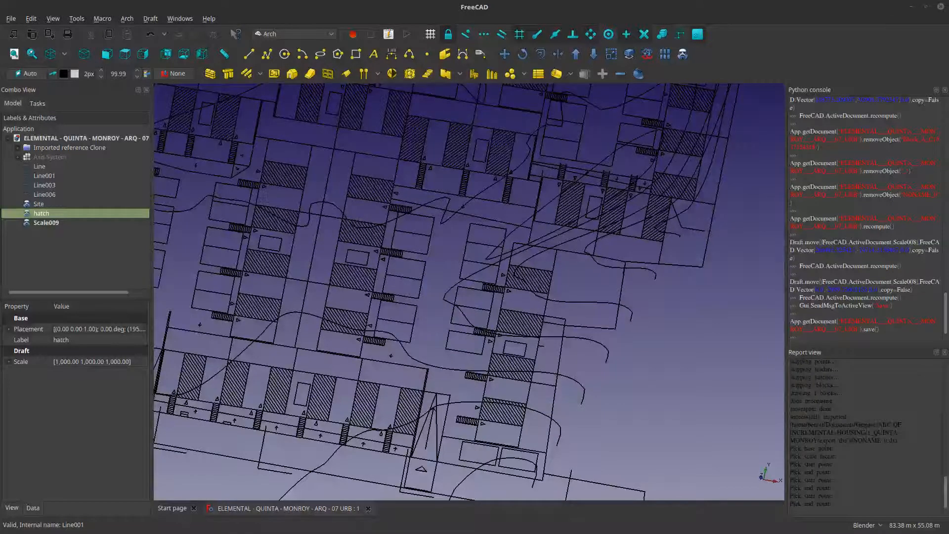
Examine the hatched site drawing from the top view, comparing its housing units with the street blocks and detailed floor plans
{"action": "scroll", "coordinate": [350, 271], "scroll_direction": "down", "scroll_amount": 5}
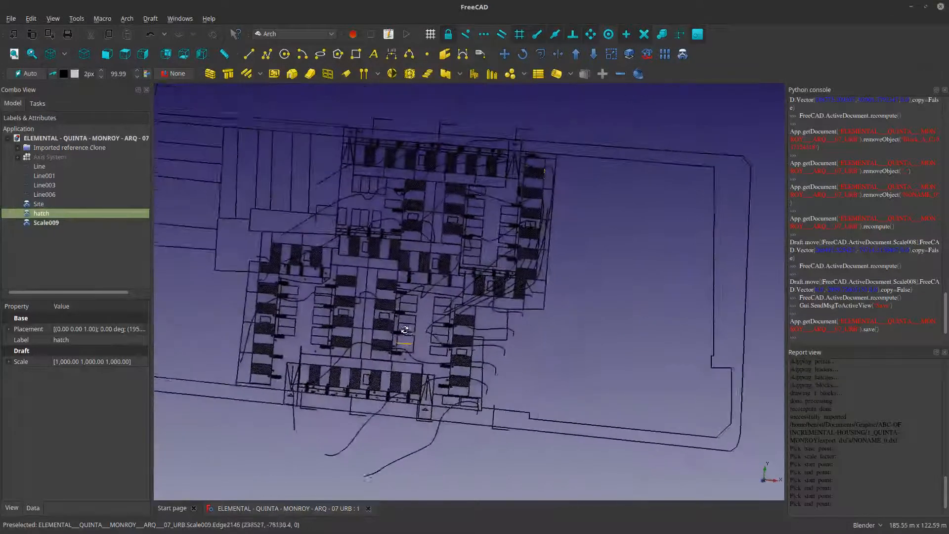
{"action": "scroll", "coordinate": [296, 239], "scroll_direction": "down", "scroll_amount": 2}
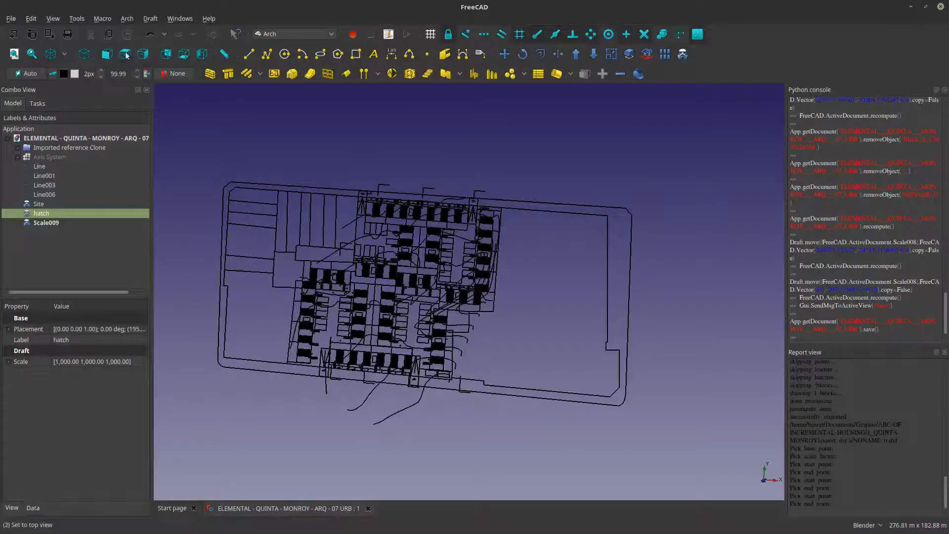
{"action": "left_click", "coordinate": [125, 54]}
{"action": "scroll", "coordinate": [393, 266], "scroll_direction": "up", "scroll_amount": 2}
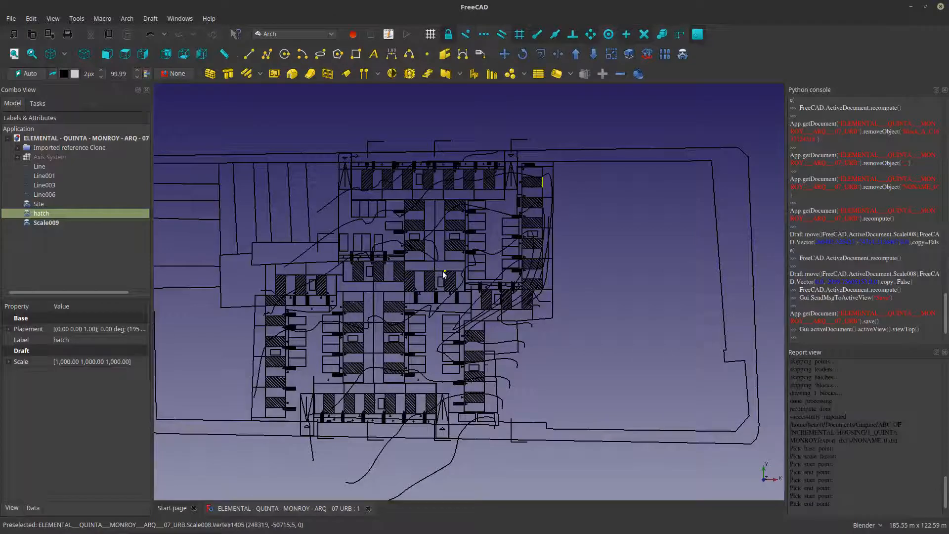
{"action": "scroll", "coordinate": [524, 310], "scroll_direction": "down", "scroll_amount": 8}
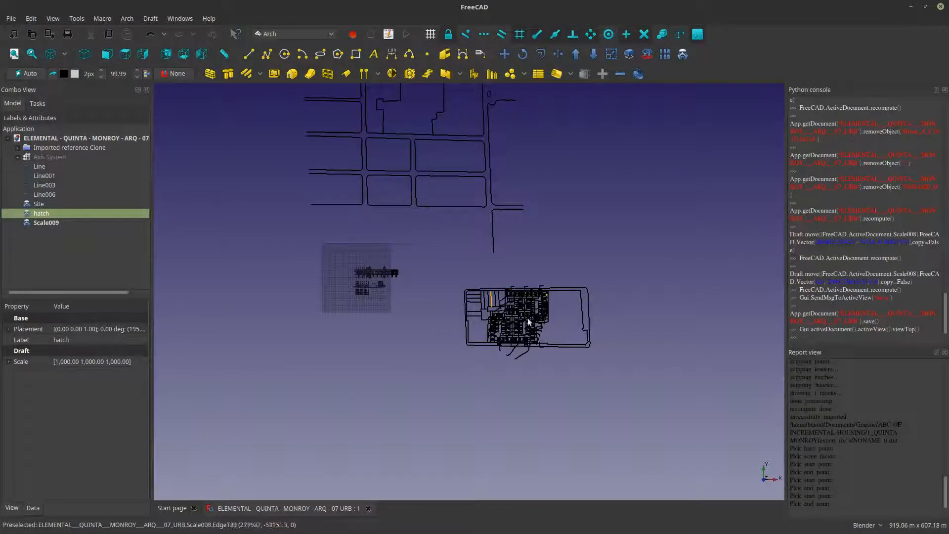
{"action": "scroll", "coordinate": [529, 322], "scroll_direction": "up", "scroll_amount": 6}
{"action": "scroll", "coordinate": [247, 233], "scroll_direction": "down", "scroll_amount": 4}
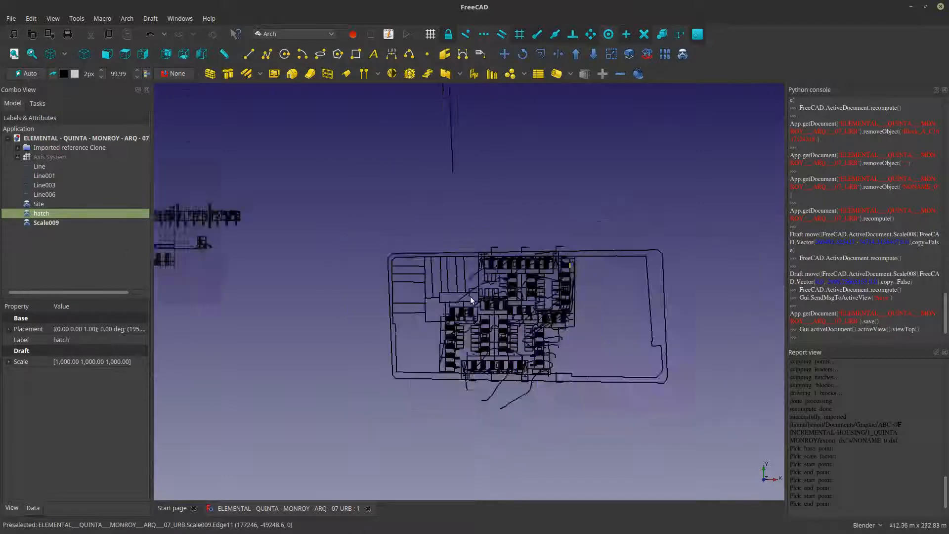
{"action": "scroll", "coordinate": [514, 277], "scroll_direction": "up", "scroll_amount": 4}
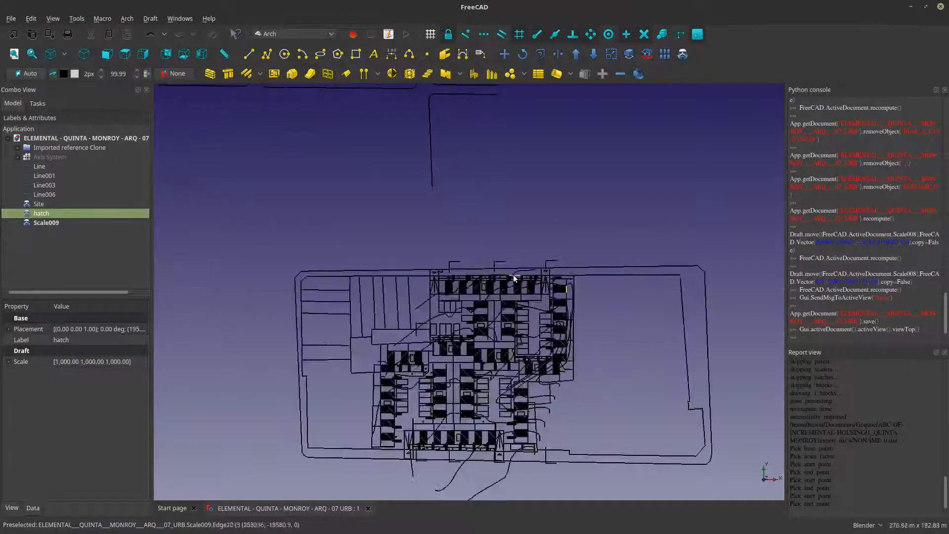
{"action": "scroll", "coordinate": [278, 256], "scroll_direction": "down", "scroll_amount": 3}
{"action": "scroll", "coordinate": [280, 251], "scroll_direction": "up", "scroll_amount": 6}
{"action": "scroll", "coordinate": [280, 251], "scroll_direction": "down", "scroll_amount": 3}
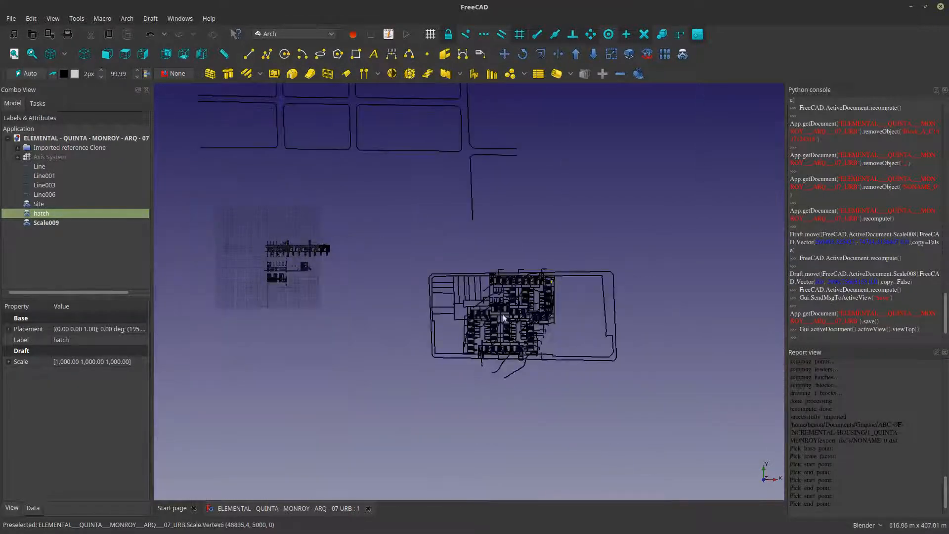
{"action": "scroll", "coordinate": [503, 313], "scroll_direction": "up", "scroll_amount": 8}
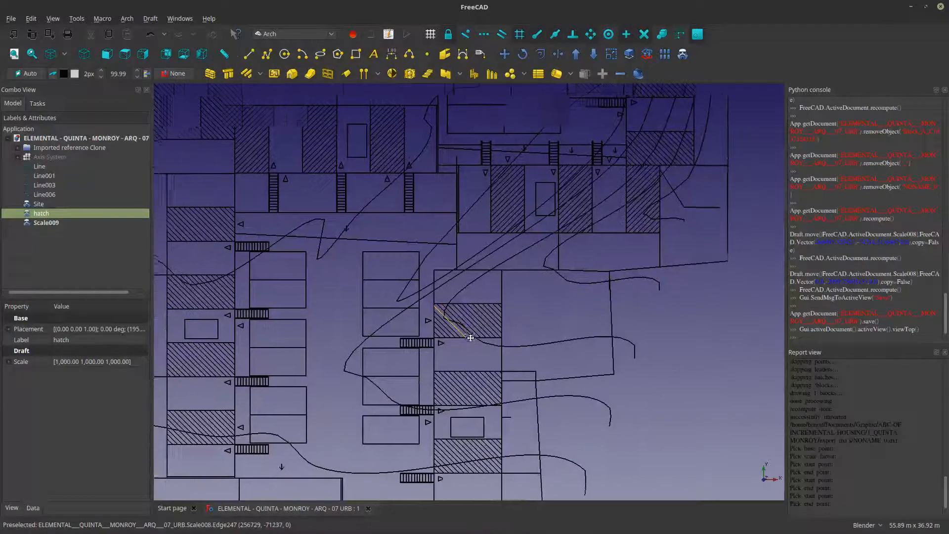
{"action": "scroll", "coordinate": [417, 330], "scroll_direction": "up", "scroll_amount": 4}
{"action": "scroll", "coordinate": [465, 353], "scroll_direction": "up", "scroll_amount": 5}
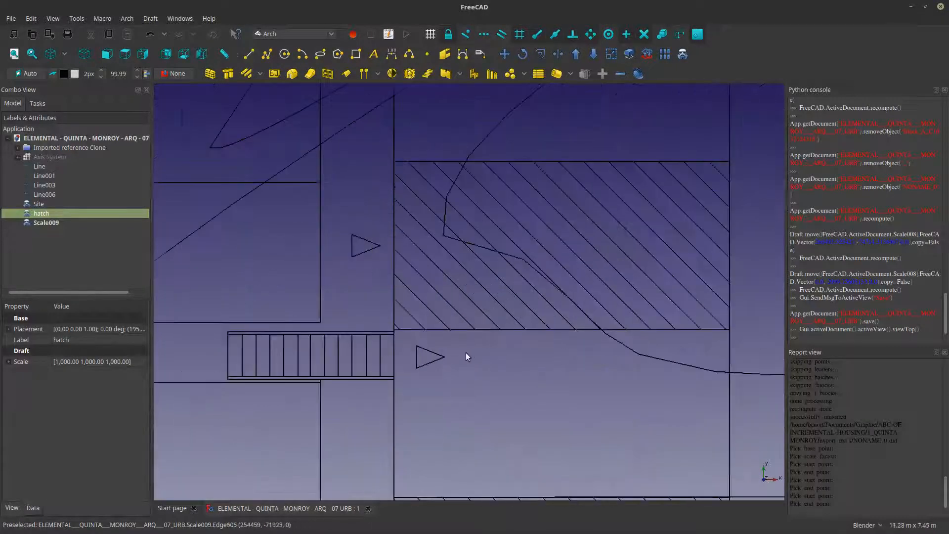
{"action": "scroll", "coordinate": [455, 357], "scroll_direction": "down", "scroll_amount": 9}
{"action": "scroll", "coordinate": [332, 311], "scroll_direction": "down", "scroll_amount": 8}
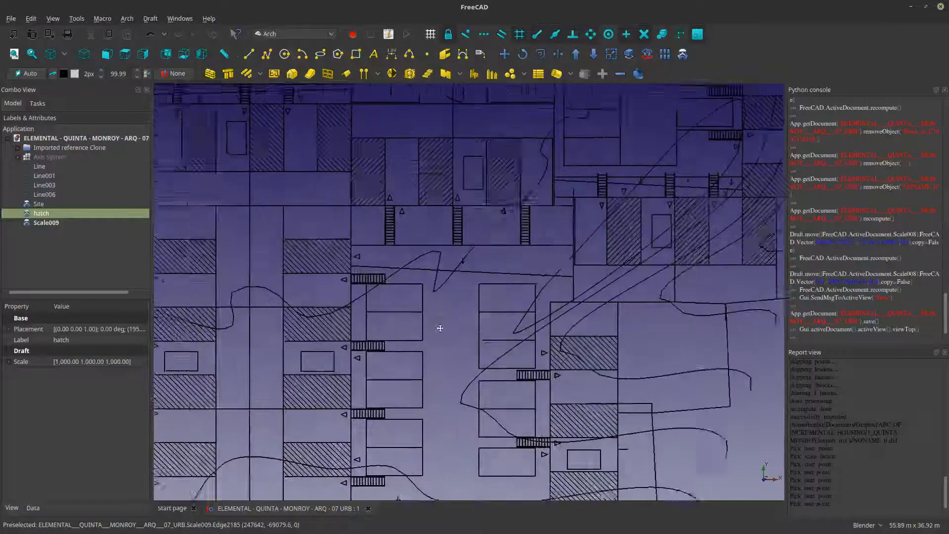
{"action": "scroll", "coordinate": [415, 322], "scroll_direction": "down", "scroll_amount": 5}
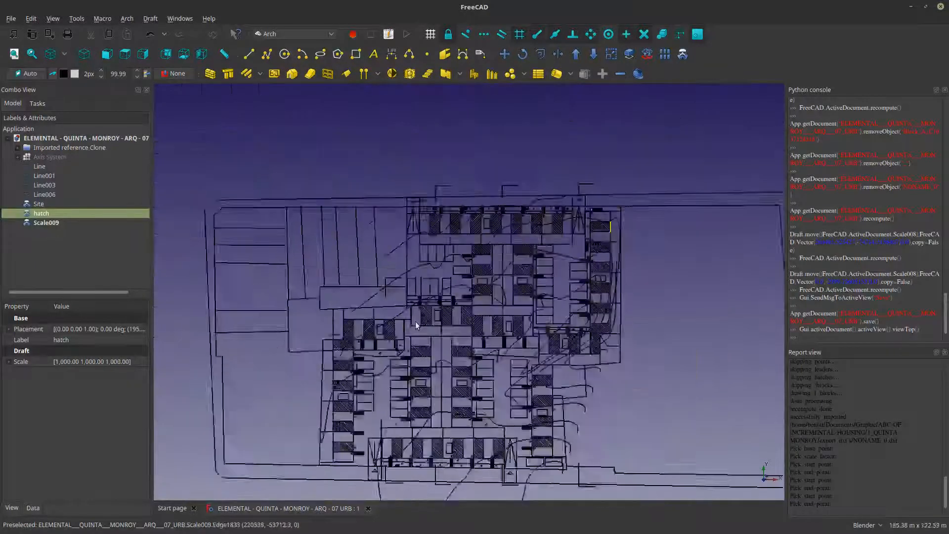
{"action": "scroll", "coordinate": [419, 318], "scroll_direction": "up", "scroll_amount": 7}
{"action": "scroll", "coordinate": [401, 309], "scroll_direction": "down", "scroll_amount": 5}
{"action": "scroll", "coordinate": [397, 339], "scroll_direction": "up", "scroll_amount": 5}
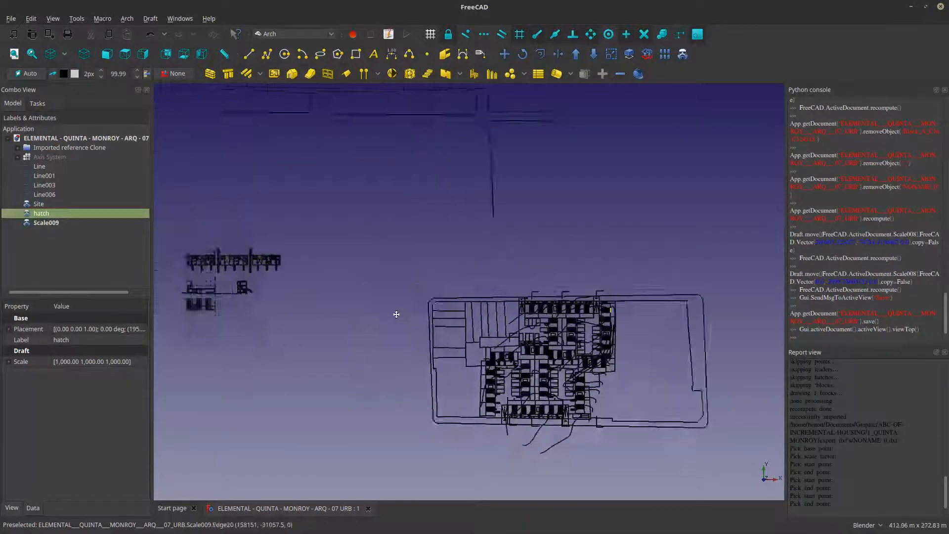
{"action": "scroll", "coordinate": [365, 322], "scroll_direction": "down", "scroll_amount": 3}
{"action": "scroll", "coordinate": [346, 257], "scroll_direction": "up", "scroll_amount": 6}
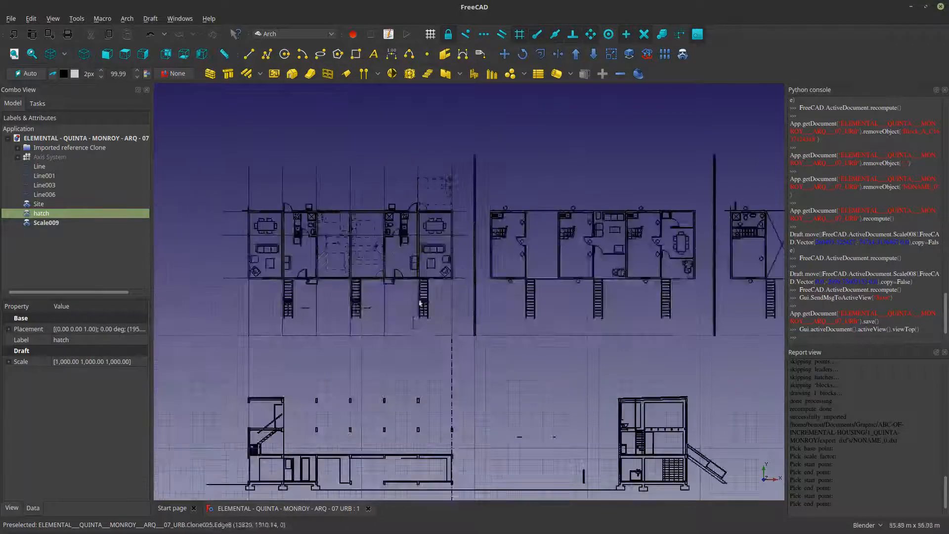
{"action": "scroll", "coordinate": [331, 223], "scroll_direction": "down", "scroll_amount": 6}
{"action": "scroll", "coordinate": [520, 296], "scroll_direction": "down", "scroll_amount": 8}
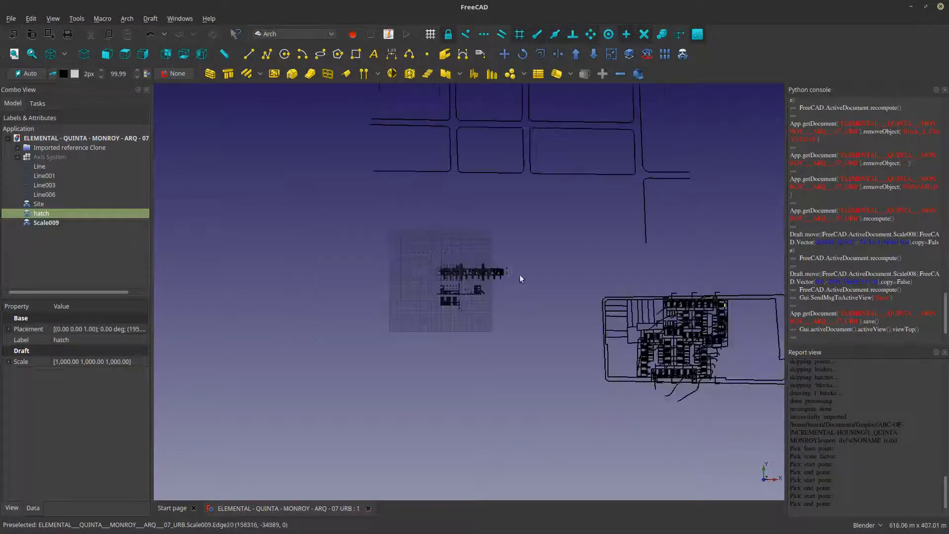
Select the Scale009 site drawing and the hatch object together, leaving the Site street blocks out of the selection
{"action": "left_click", "coordinate": [53, 238]}
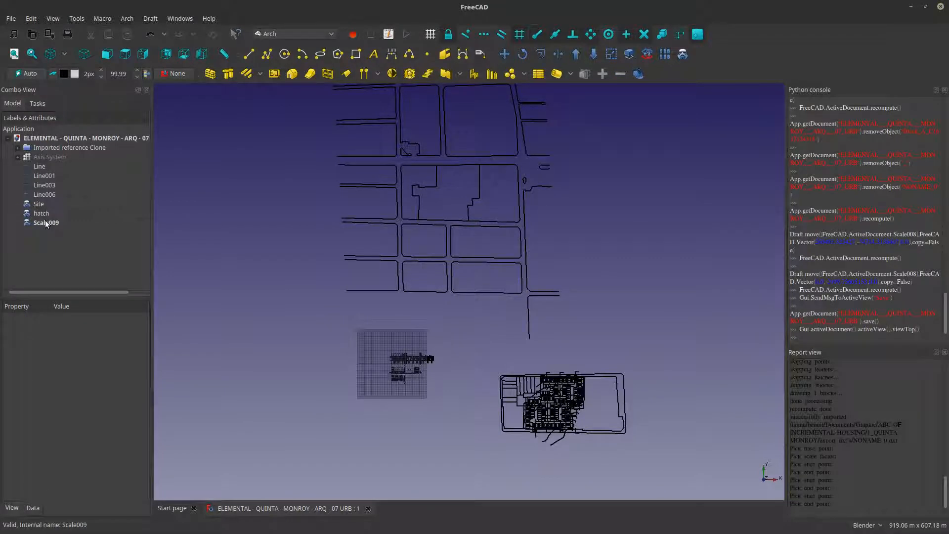
{"action": "left_click", "coordinate": [46, 222]}
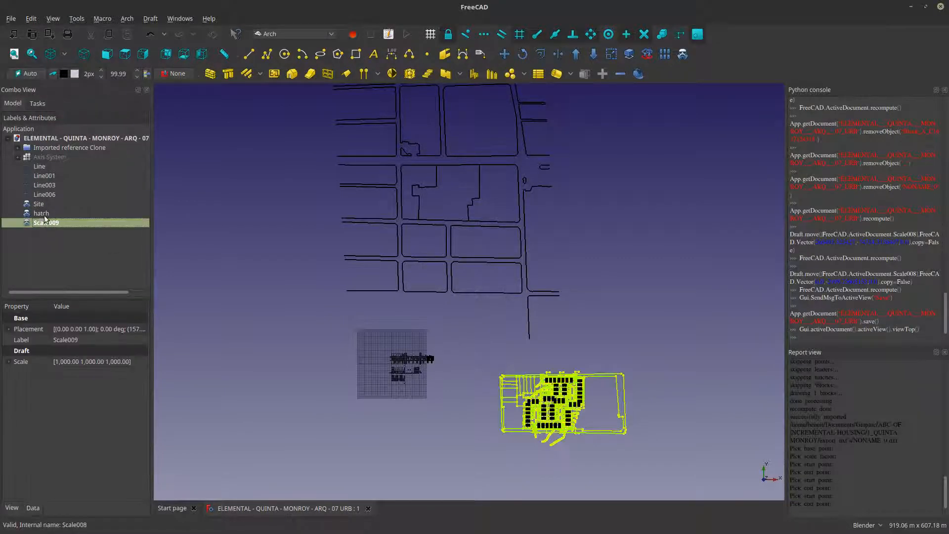
{"action": "left_click", "coordinate": [43, 214], "text": "ctrl"}
{"action": "left_click", "coordinate": [40, 207], "text": "ctrl"}
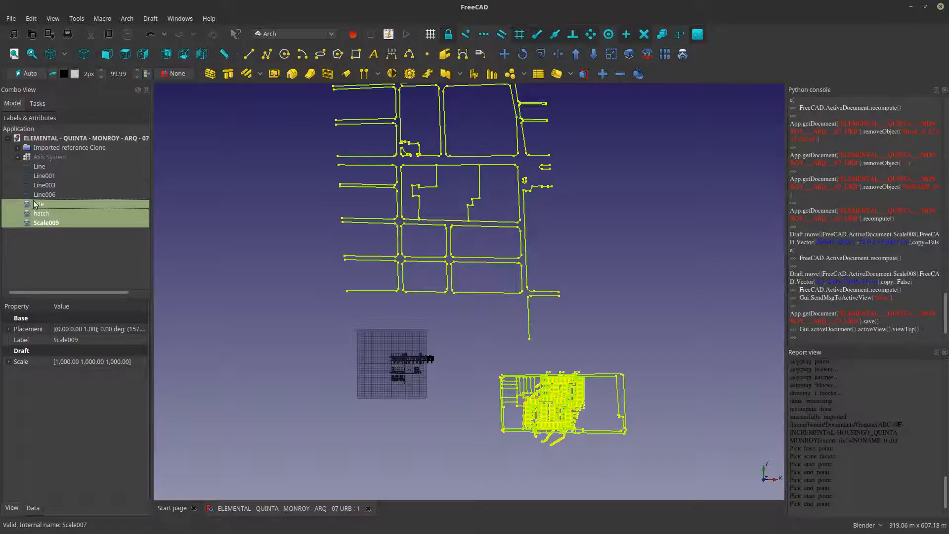
{"action": "left_click", "coordinate": [36, 204], "text": "ctrl"}
{"action": "scroll", "coordinate": [607, 358], "scroll_direction": "up", "scroll_amount": 3}
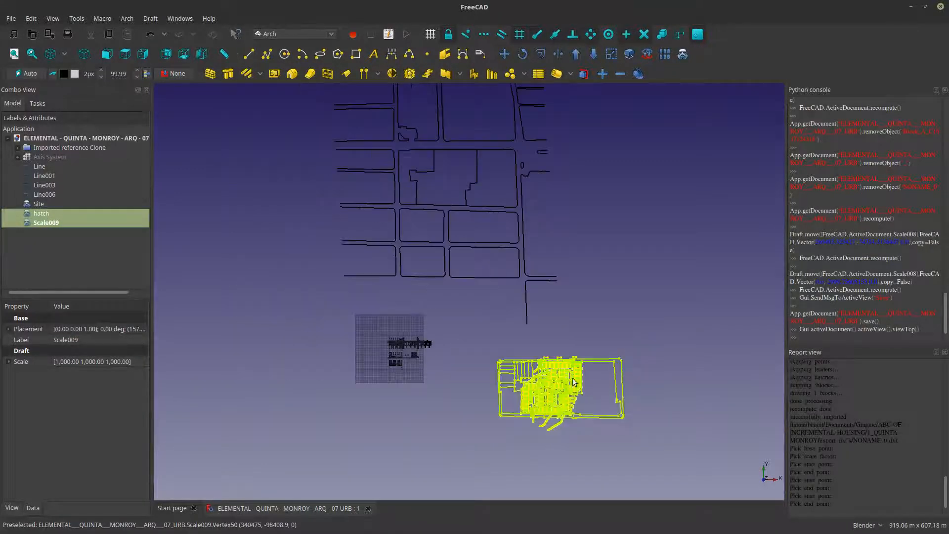
Move the selected site drawing and hatches from the parcel boundary's lower-right stepped corner to the matching corner in the Site street blocks
{"action": "scroll", "coordinate": [586, 401], "scroll_direction": "up", "scroll_amount": 5}
{"action": "scroll", "coordinate": [582, 401], "scroll_direction": "down", "scroll_amount": 8}
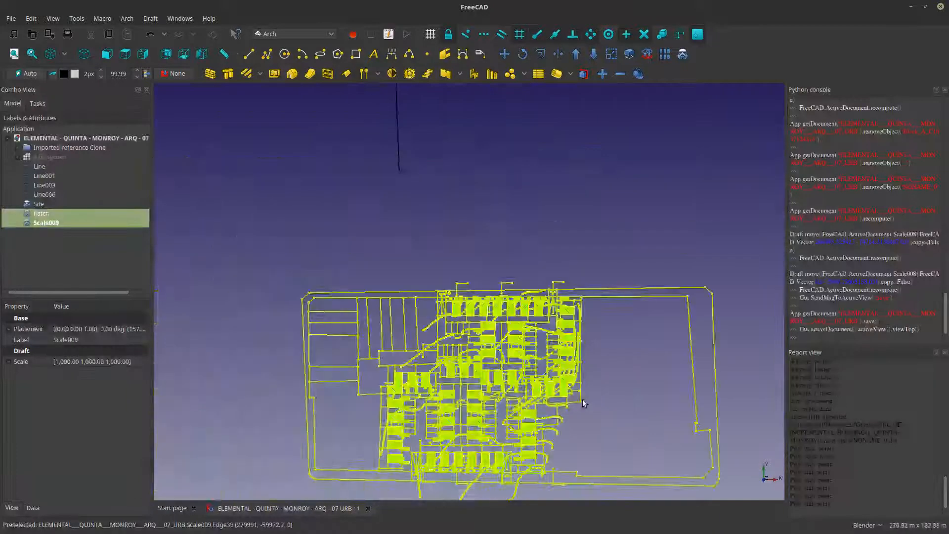
{"action": "scroll", "coordinate": [425, 164], "scroll_direction": "up", "scroll_amount": 2}
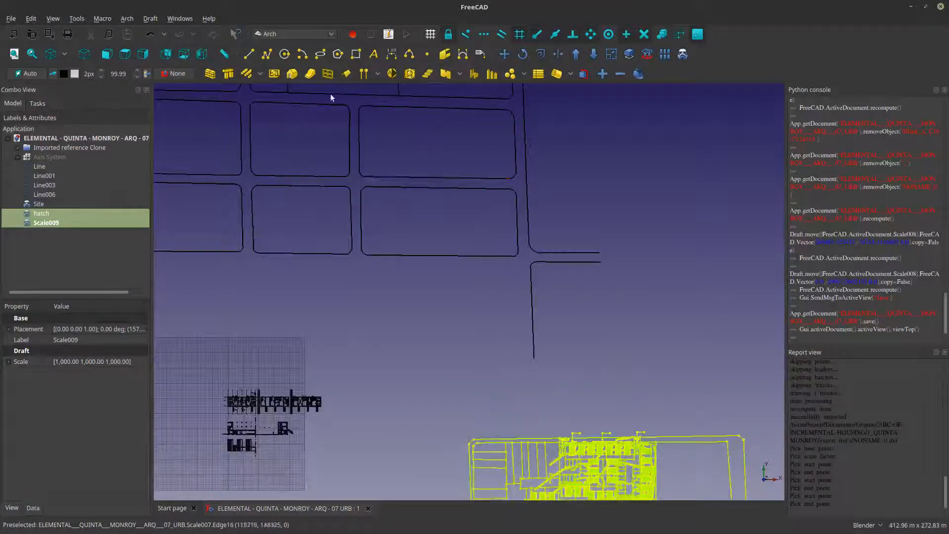
{"action": "scroll", "coordinate": [406, 102], "scroll_direction": "down", "scroll_amount": 3}
{"action": "left_click", "coordinate": [505, 54]}
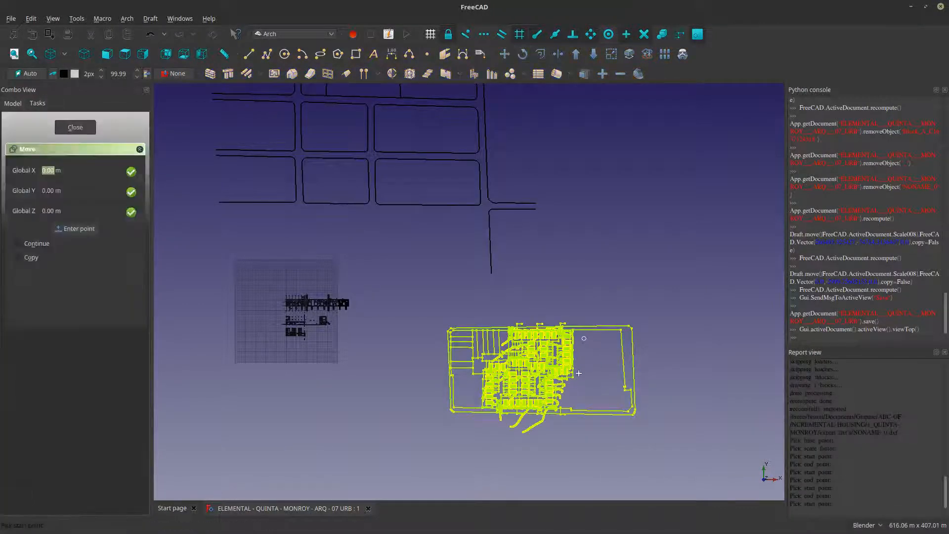
{"action": "scroll", "coordinate": [564, 393], "scroll_direction": "up", "scroll_amount": 5}
{"action": "scroll", "coordinate": [529, 397], "scroll_direction": "up", "scroll_amount": 2}
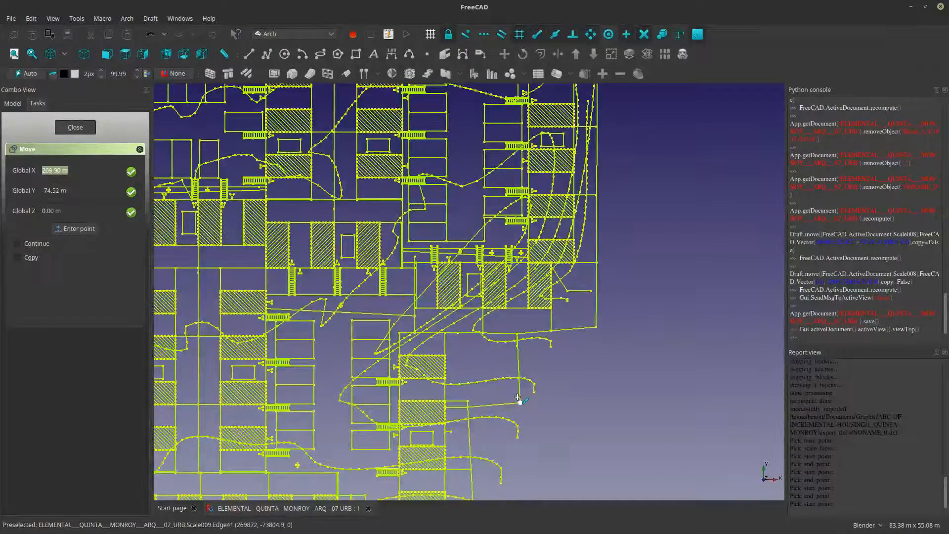
{"action": "left_click", "coordinate": [518, 397]}
{"action": "scroll", "coordinate": [524, 346], "scroll_direction": "down", "scroll_amount": 15}
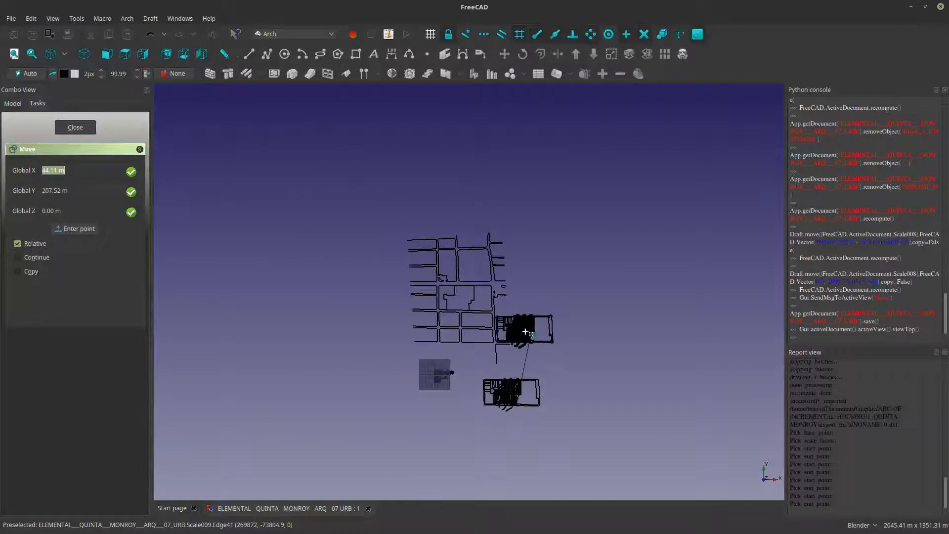
{"action": "scroll", "coordinate": [472, 300], "scroll_direction": "up", "scroll_amount": 4}
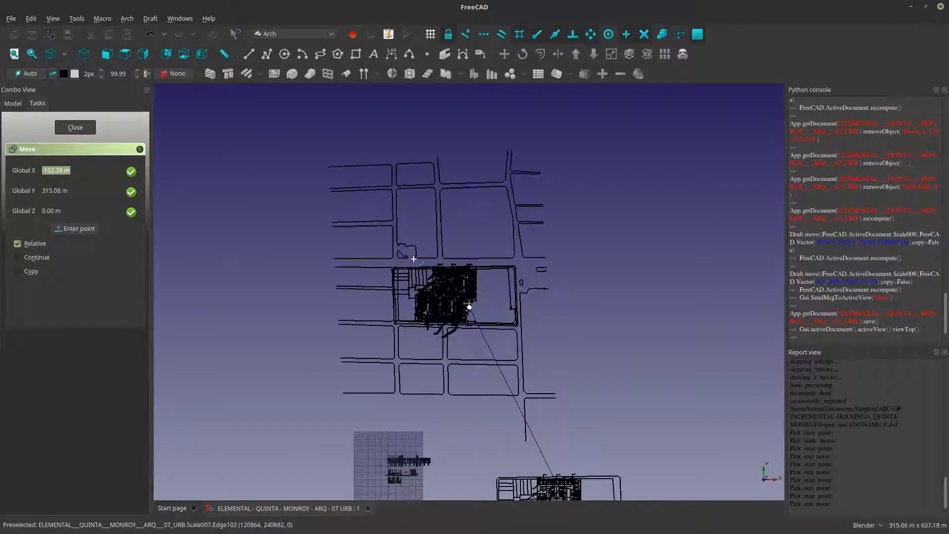
{"action": "scroll", "coordinate": [469, 312], "scroll_direction": "up", "scroll_amount": 4}
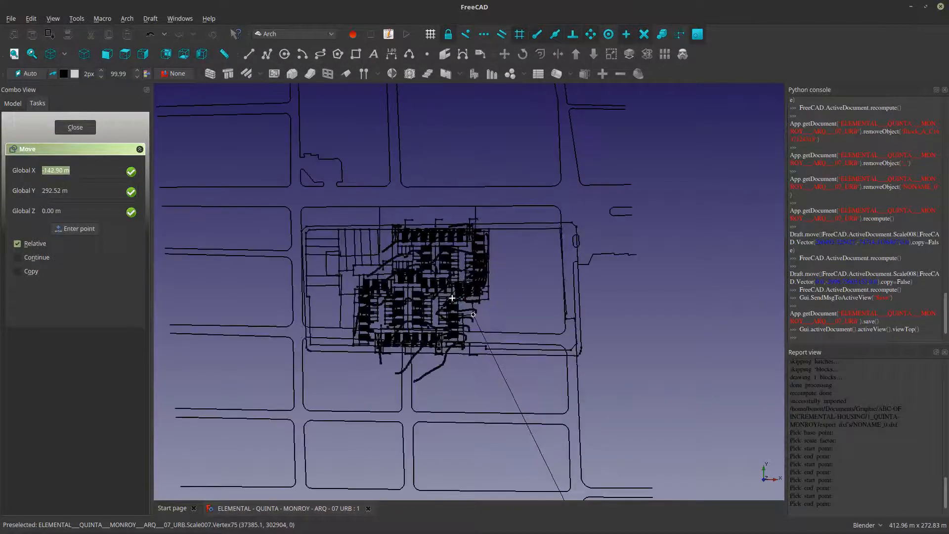
{"action": "scroll", "coordinate": [452, 298], "scroll_direction": "up", "scroll_amount": 12}
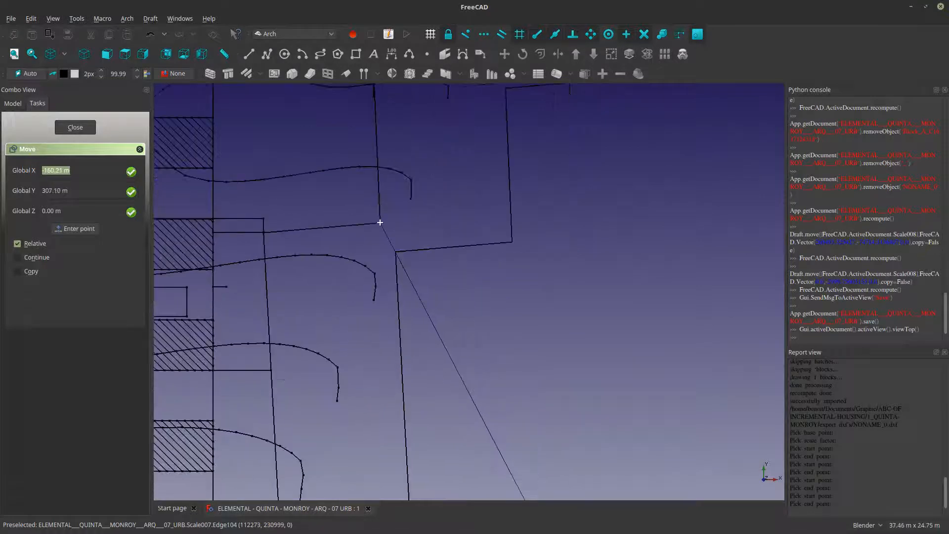
{"action": "scroll", "coordinate": [380, 222], "scroll_direction": "down", "scroll_amount": 4}
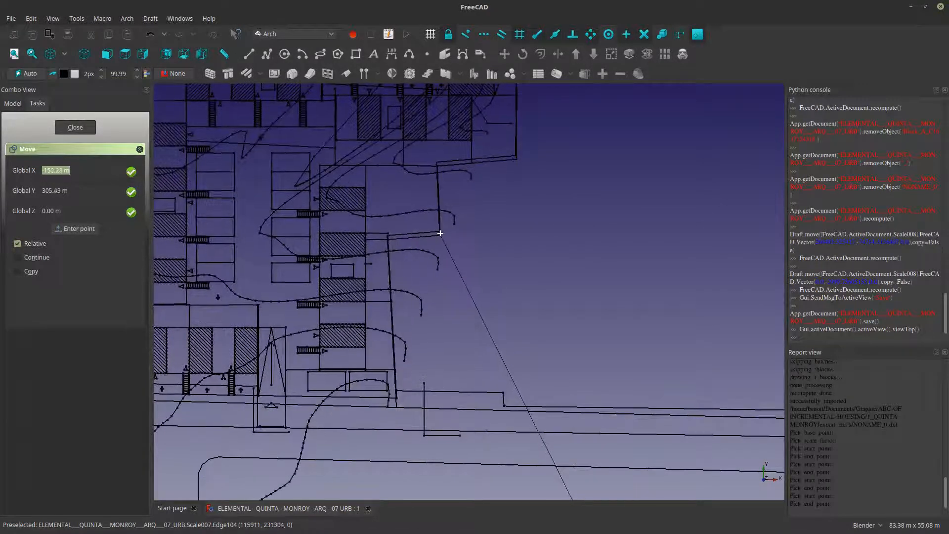
{"action": "left_click", "coordinate": [438, 230]}
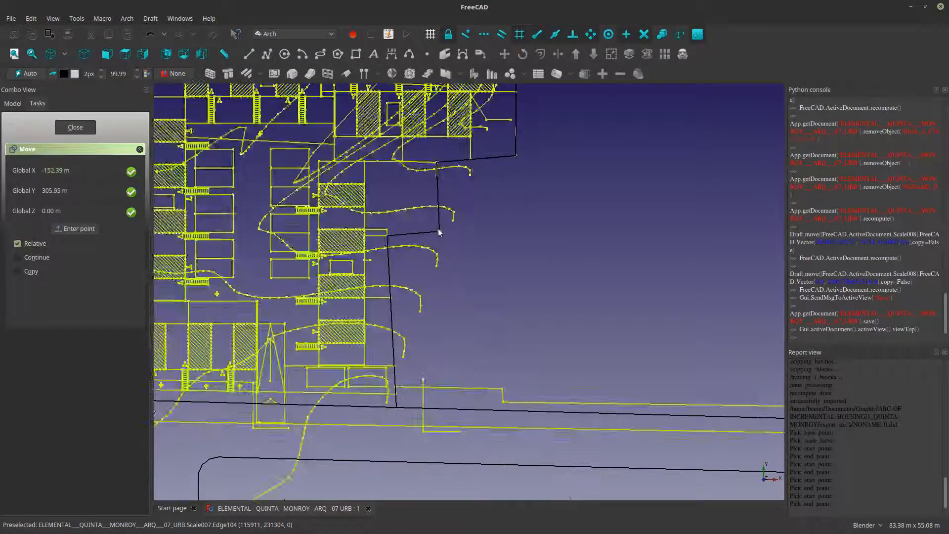
Set the line color of the Site street blocks to red to distinguish them from the site drawing
{"action": "scroll", "coordinate": [452, 286], "scroll_direction": "down", "scroll_amount": 10}
{"action": "scroll", "coordinate": [524, 226], "scroll_direction": "up", "scroll_amount": 4}
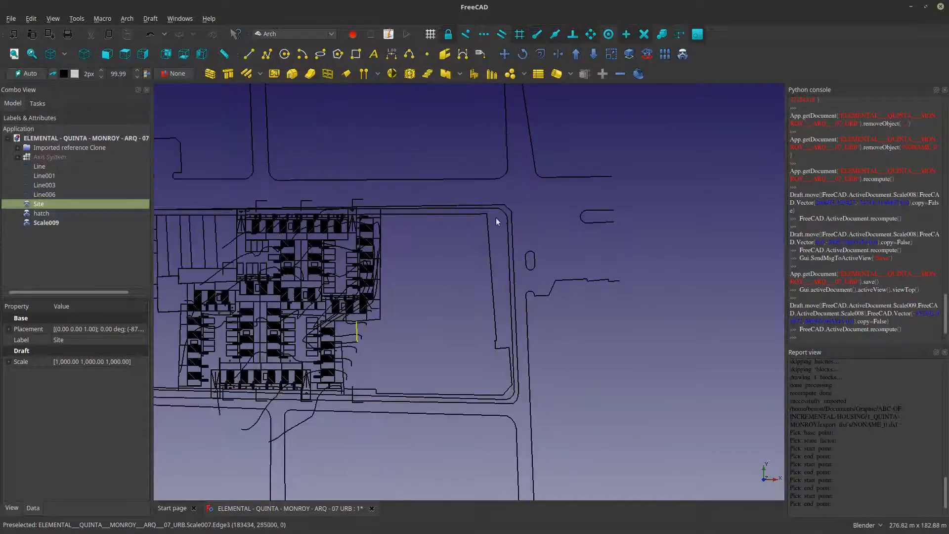
{"action": "left_click", "coordinate": [57, 224]}
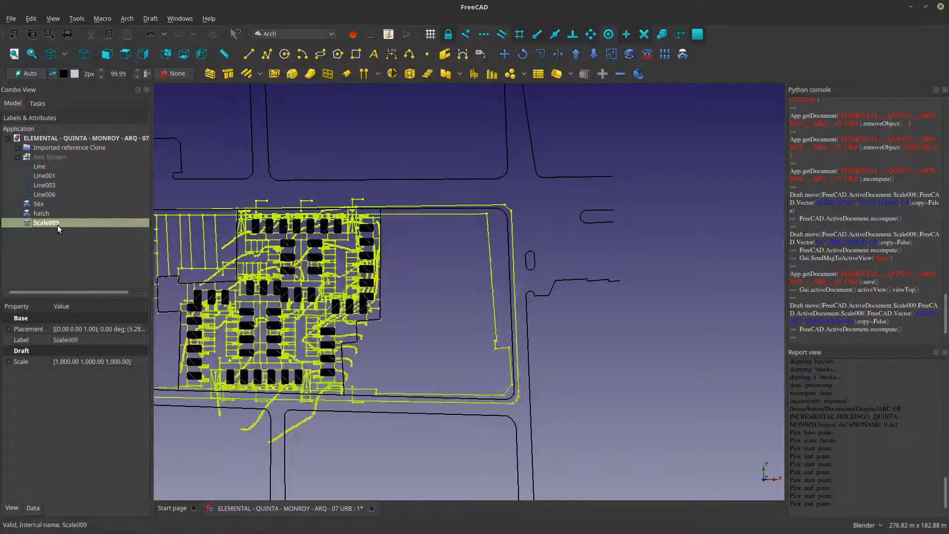
{"action": "left_click", "coordinate": [487, 181]}
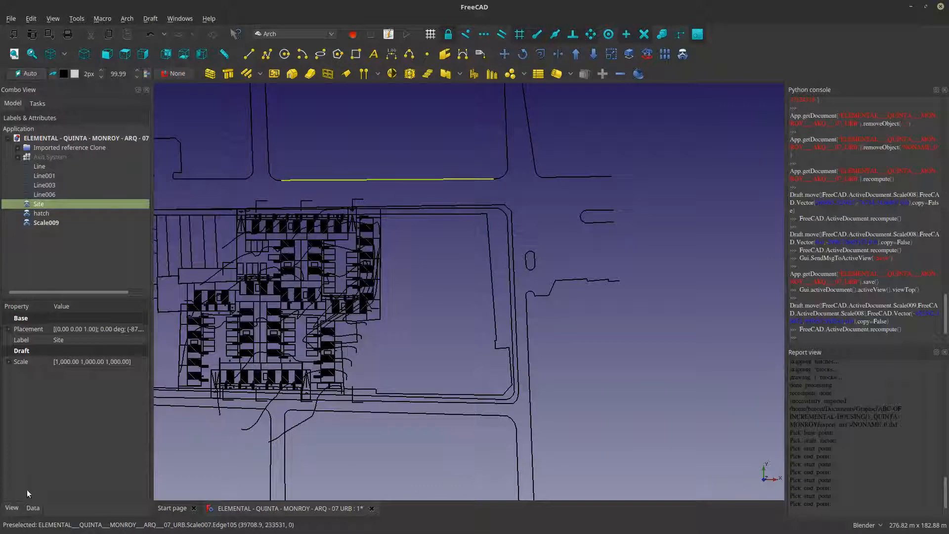
{"action": "left_click", "coordinate": [12, 509]}
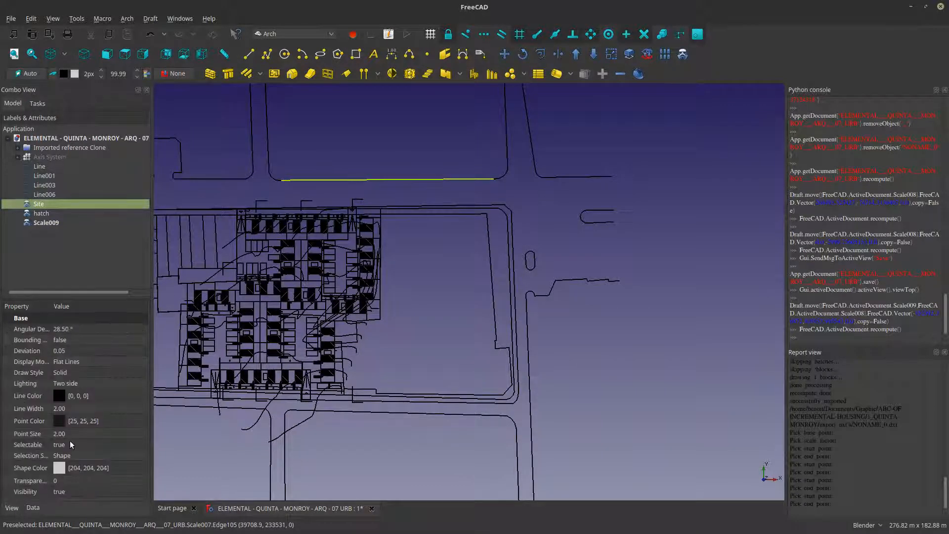
{"action": "left_click", "coordinate": [92, 397]}
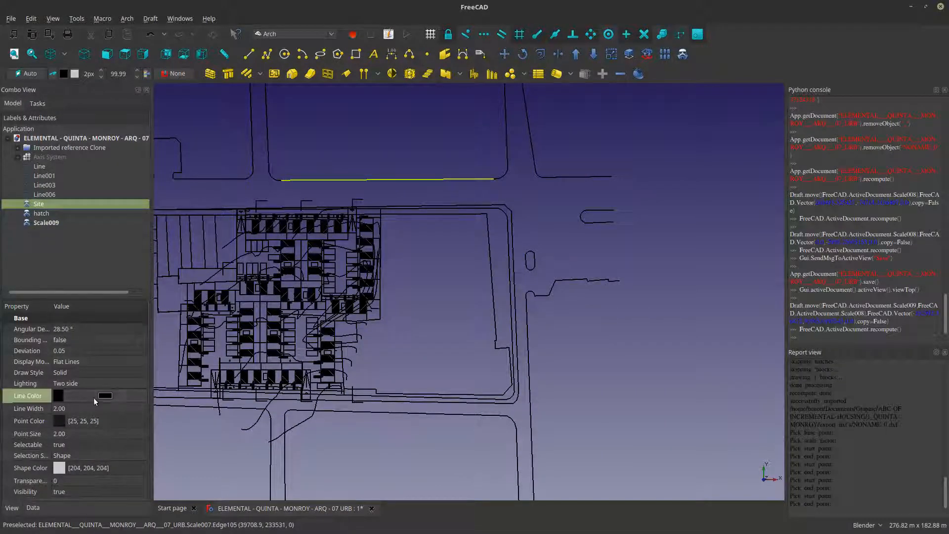
{"action": "left_click", "coordinate": [93, 397]}
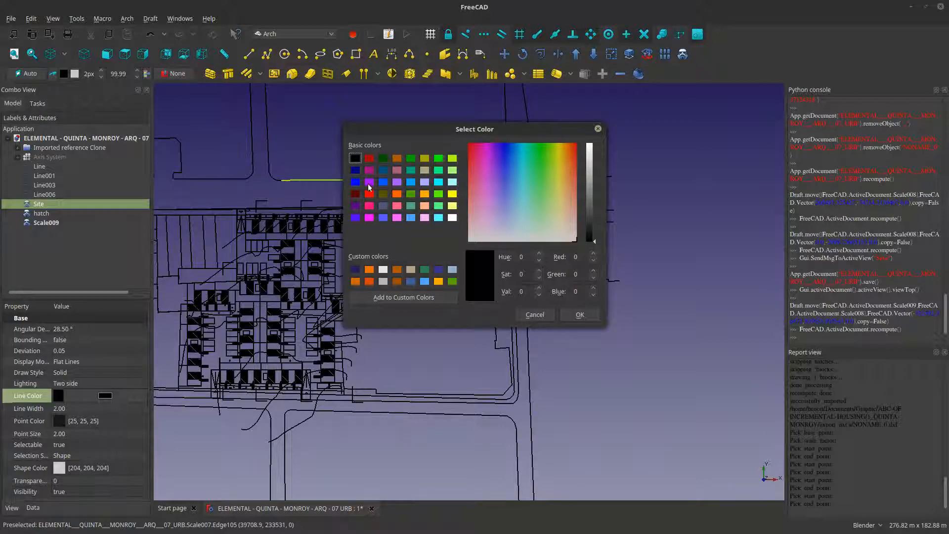
{"action": "left_click", "coordinate": [370, 194]}
{"action": "left_click", "coordinate": [617, 330]}
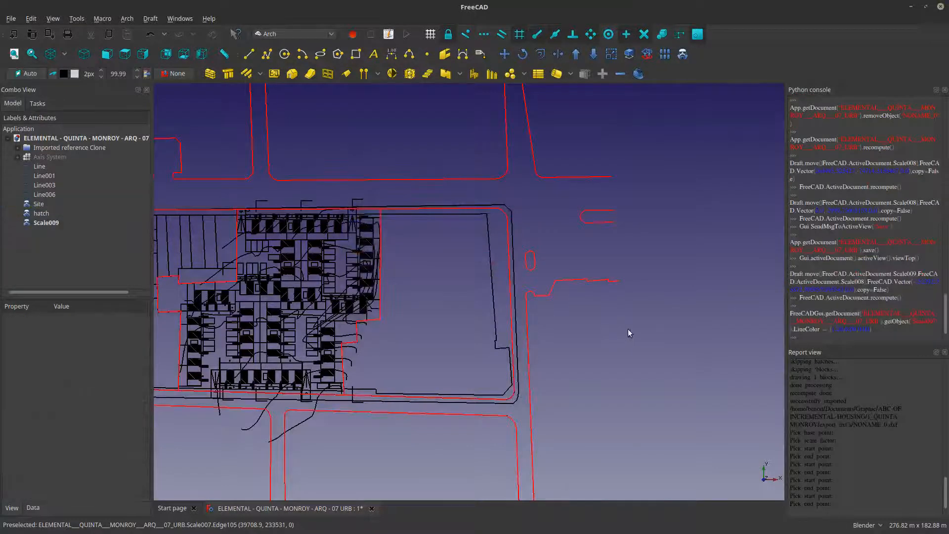
Highlight the Scale009 site drawing and examine how its block outline and parcel edges align with the red street blocks
{"action": "scroll", "coordinate": [626, 327], "scroll_direction": "down", "scroll_amount": 4}
{"action": "scroll", "coordinate": [569, 319], "scroll_direction": "up", "scroll_amount": 4}
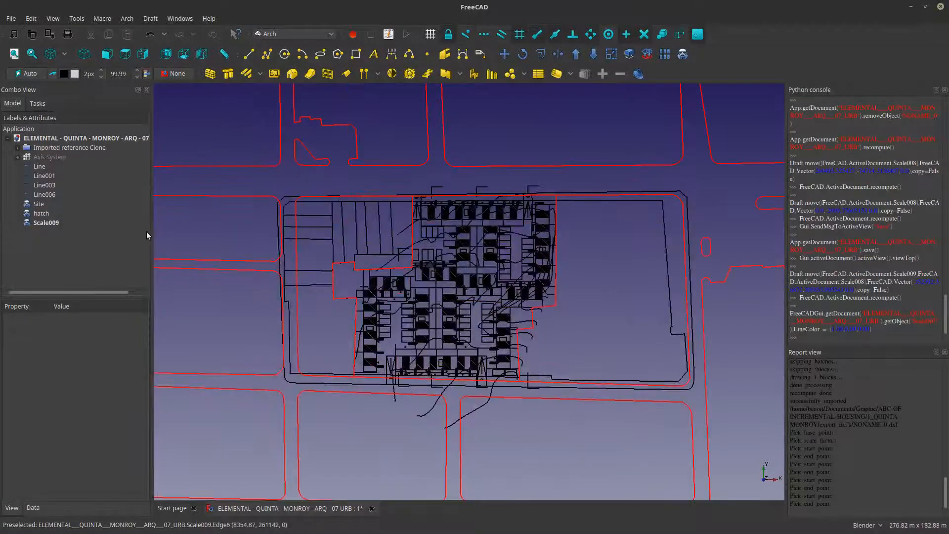
{"action": "left_click", "coordinate": [32, 213]}
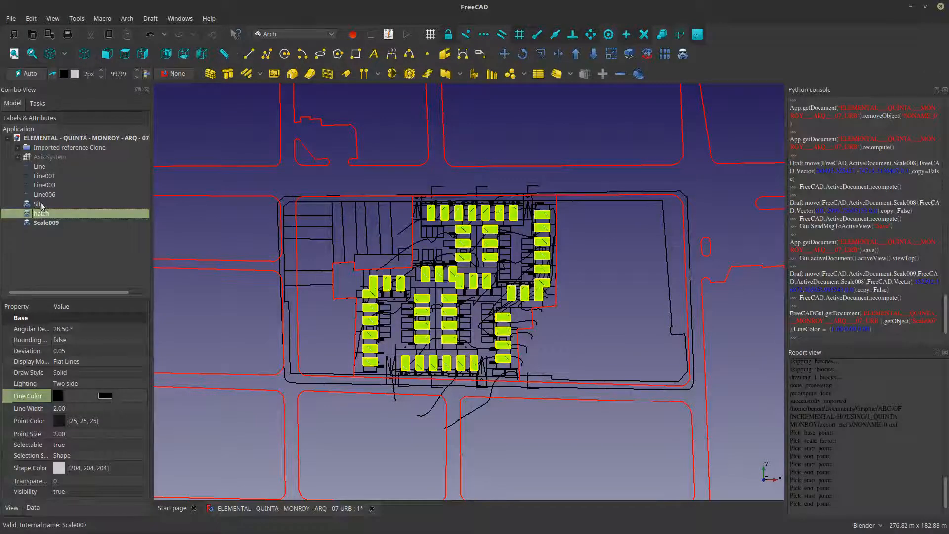
{"action": "left_click", "coordinate": [41, 205]}
{"action": "left_click", "coordinate": [50, 224]}
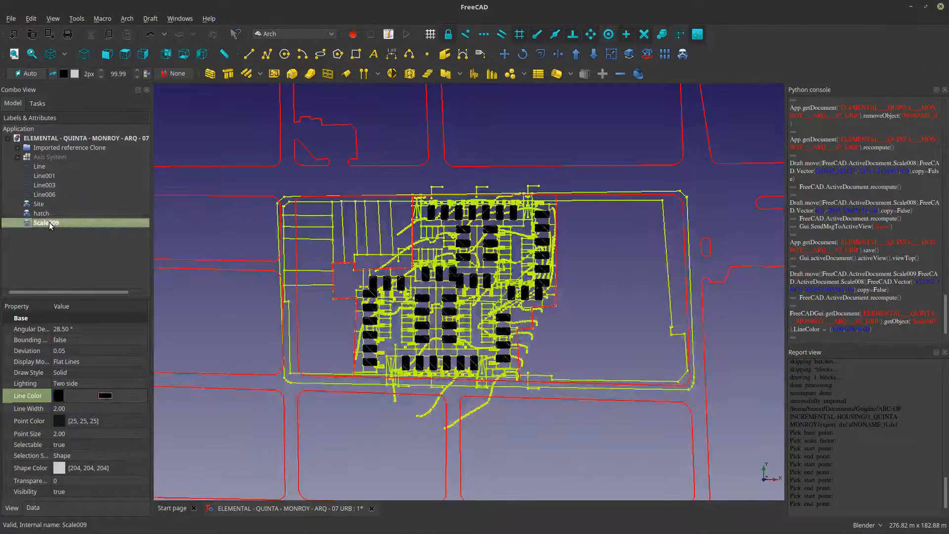
{"action": "scroll", "coordinate": [542, 283], "scroll_direction": "up", "scroll_amount": 4}
{"action": "scroll", "coordinate": [541, 284], "scroll_direction": "down", "scroll_amount": 5}
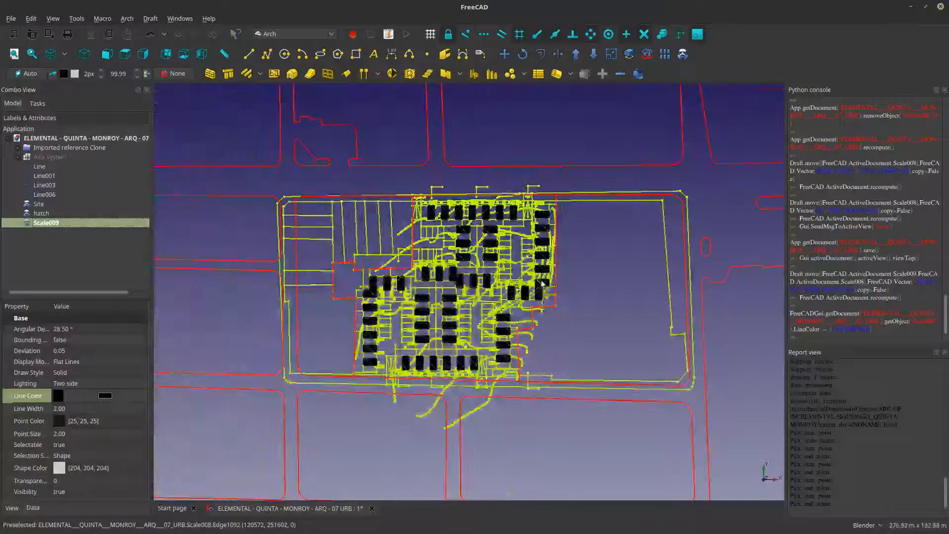
{"action": "scroll", "coordinate": [699, 391], "scroll_direction": "up", "scroll_amount": 4}
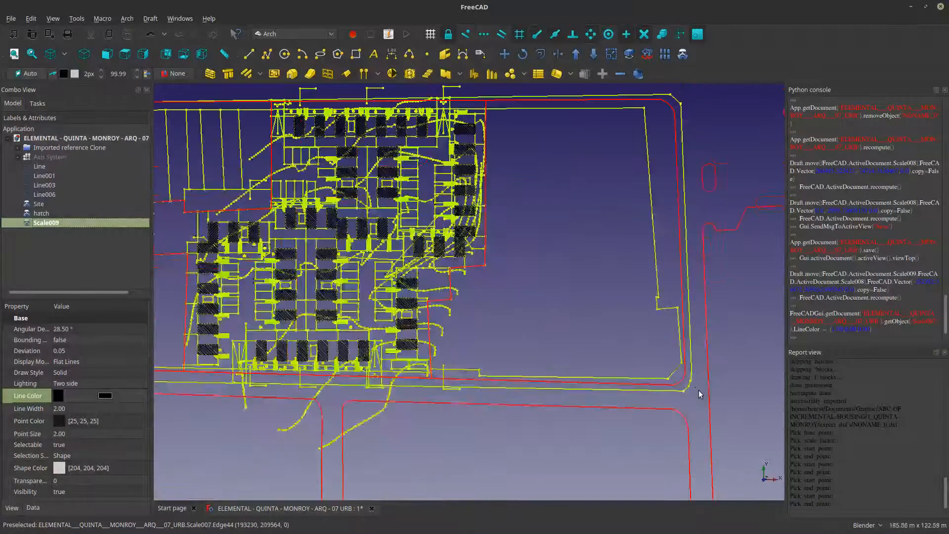
{"action": "scroll", "coordinate": [698, 390], "scroll_direction": "down", "scroll_amount": 4}
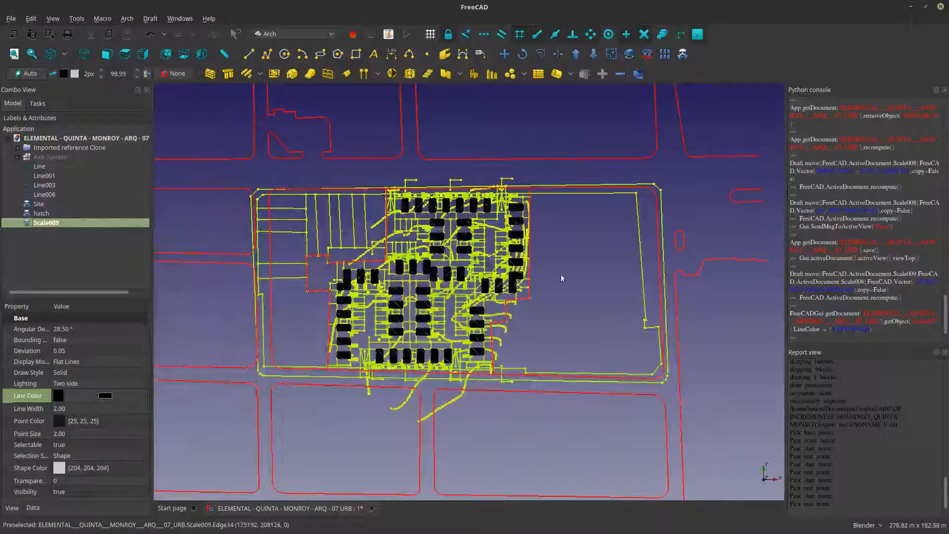
{"action": "scroll", "coordinate": [262, 382], "scroll_direction": "up", "scroll_amount": 5}
{"action": "scroll", "coordinate": [262, 382], "scroll_direction": "down", "scroll_amount": 5}
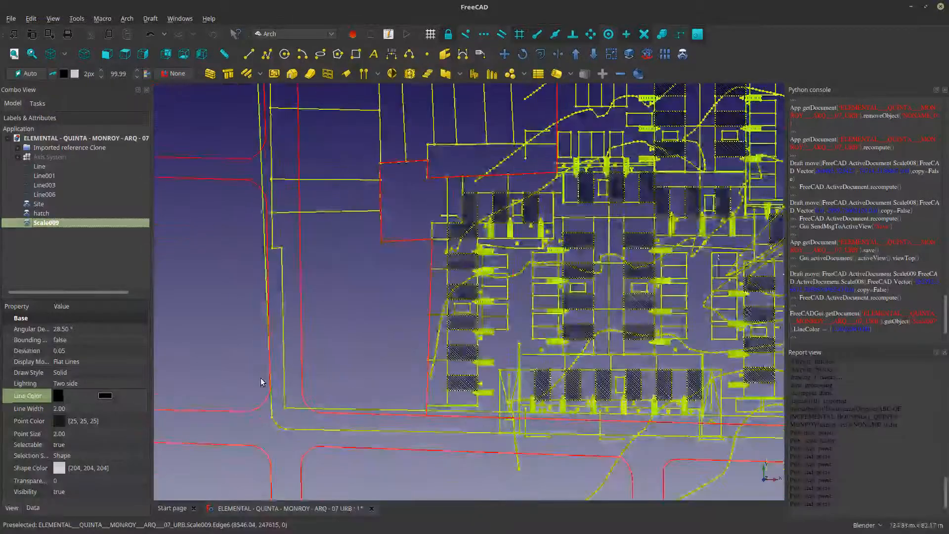
{"action": "scroll", "coordinate": [366, 374], "scroll_direction": "down", "scroll_amount": 8}
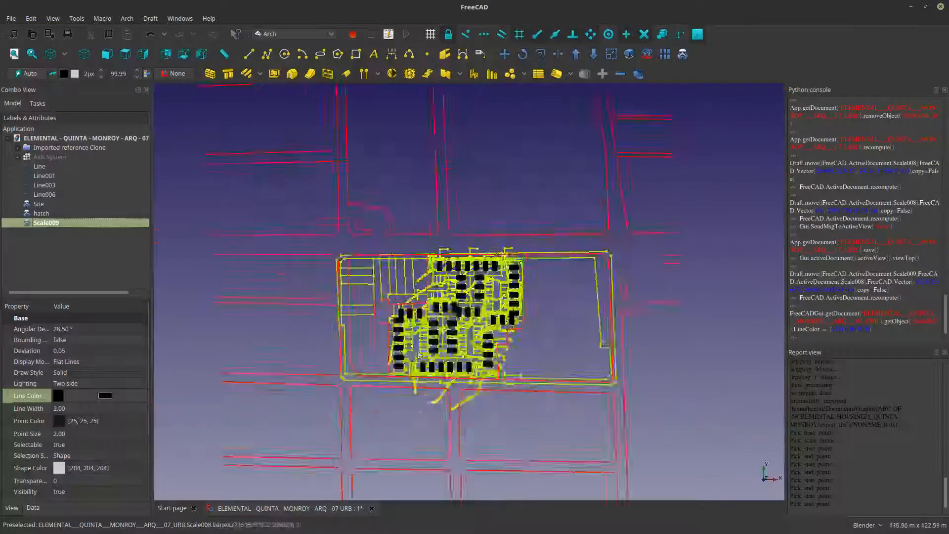
Examine the detailed floor plans' location relative to the street blocks and the housing units' fit within the red parcel boundary
{"action": "scroll", "coordinate": [413, 413], "scroll_direction": "up", "scroll_amount": 10}
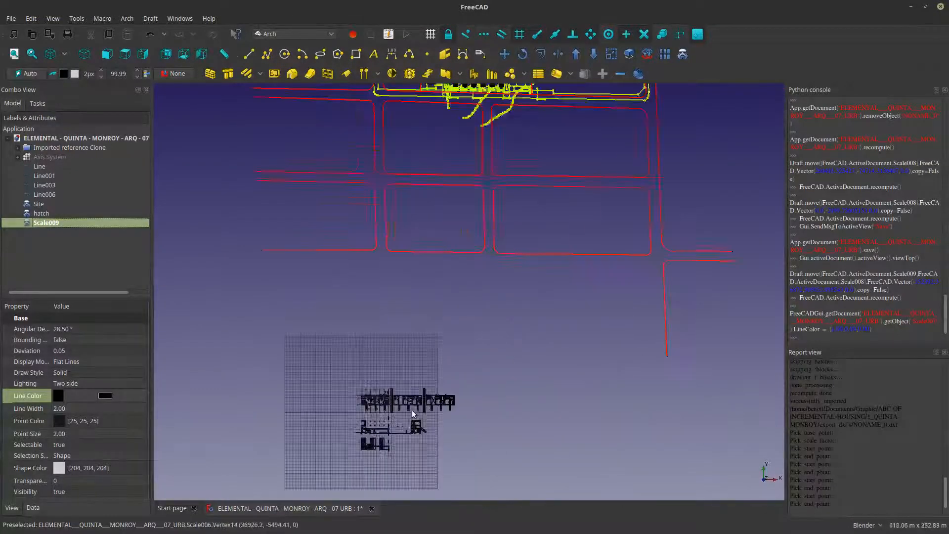
{"action": "scroll", "coordinate": [412, 411], "scroll_direction": "down", "scroll_amount": 13}
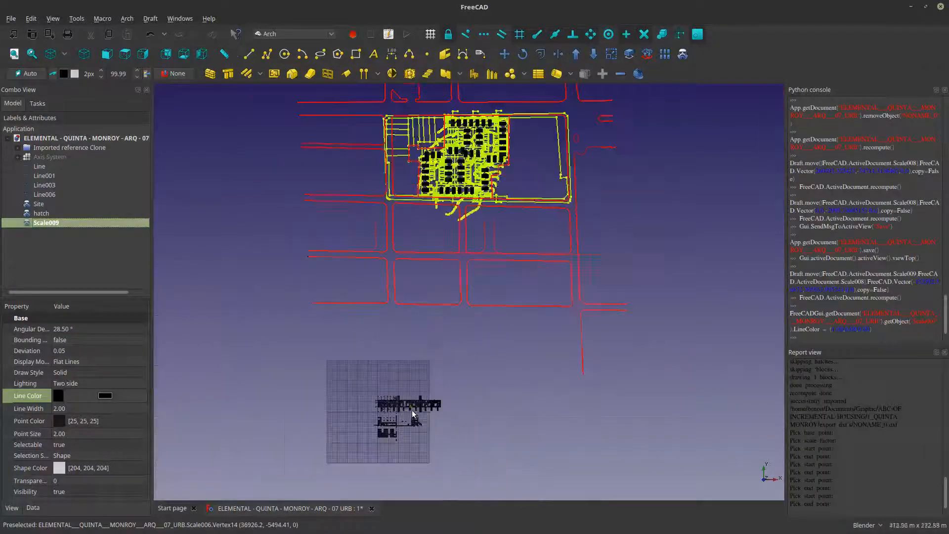
{"action": "middle_click_drag", "start_coordinate": [484, 248], "coordinate": [465, 321], "text": "shift"}
{"action": "scroll", "coordinate": [443, 314], "scroll_direction": "up", "scroll_amount": 2}
{"action": "scroll", "coordinate": [444, 314], "scroll_direction": "up", "scroll_amount": 2}
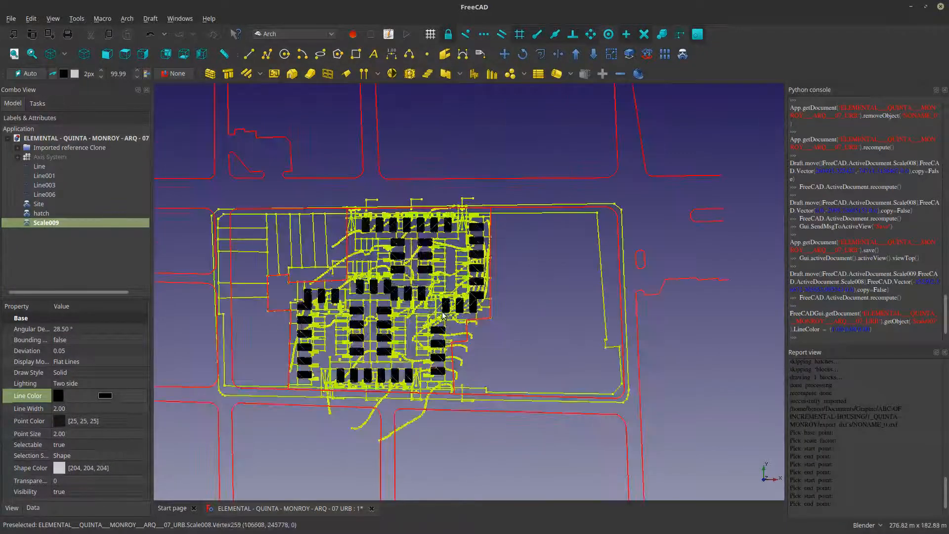
{"action": "scroll", "coordinate": [444, 314], "scroll_direction": "down", "scroll_amount": 2}
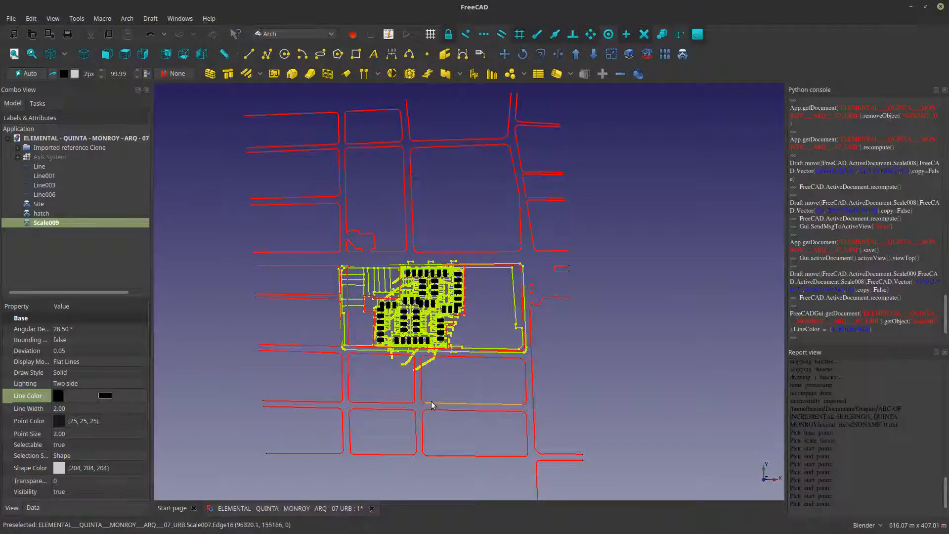
{"action": "scroll", "coordinate": [451, 319], "scroll_direction": "up", "scroll_amount": 5}
{"action": "scroll", "coordinate": [451, 300], "scroll_direction": "down", "scroll_amount": 2}
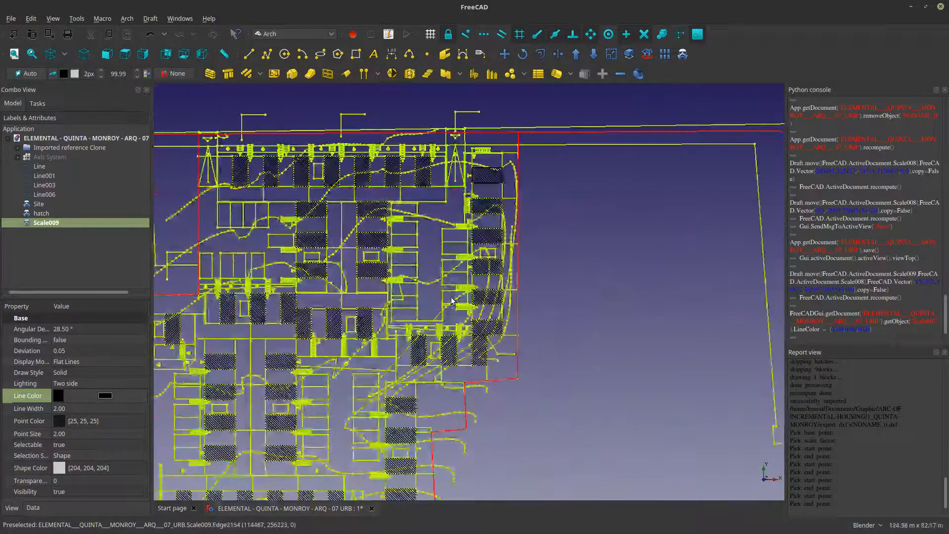
{"action": "scroll", "coordinate": [451, 300], "scroll_direction": "up", "scroll_amount": 4}
{"action": "scroll", "coordinate": [451, 301], "scroll_direction": "down", "scroll_amount": 5}
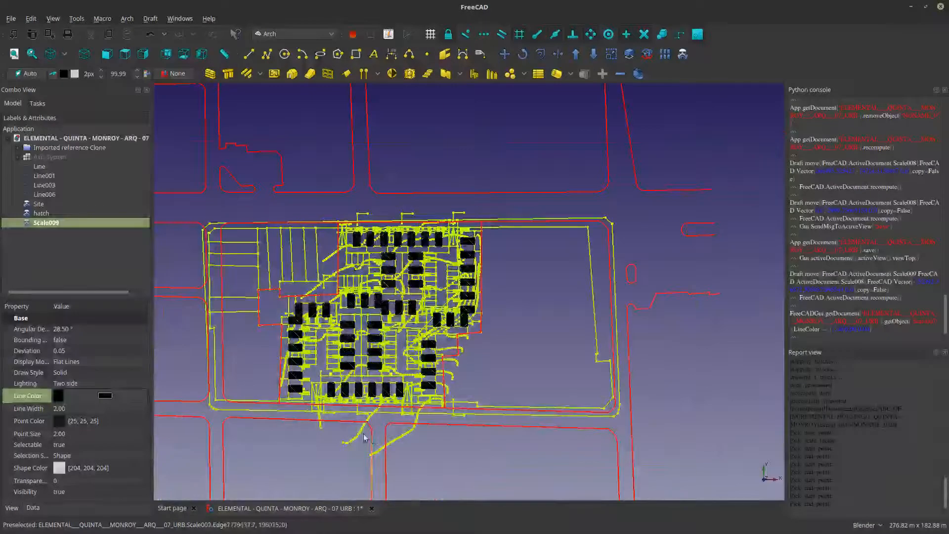
Deselect the site drawing, view the site and floor plans together at an angle, and save the document
{"action": "middle_click_drag", "start_coordinate": [452, 301], "coordinate": [473, 296]}
{"action": "scroll", "coordinate": [474, 296], "scroll_direction": "down", "scroll_amount": 6}
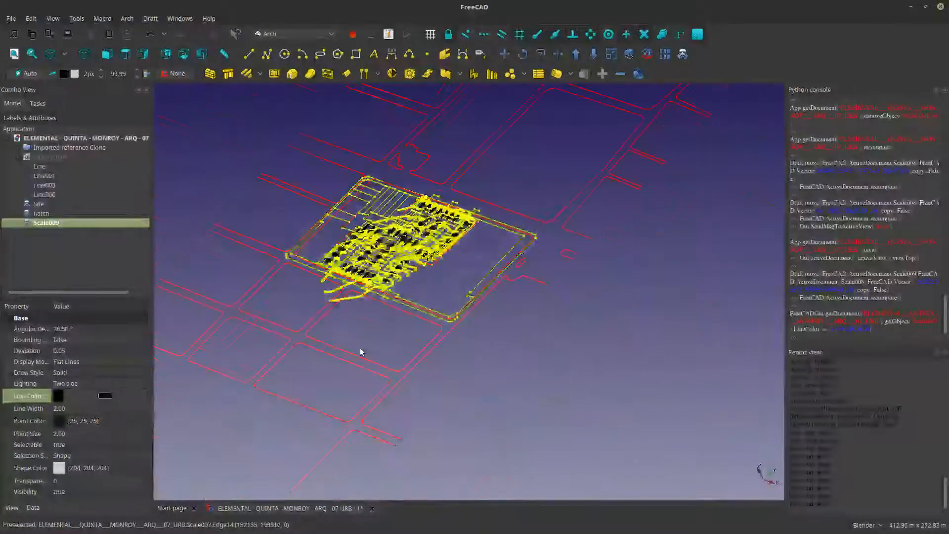
{"action": "left_click", "coordinate": [289, 377]}
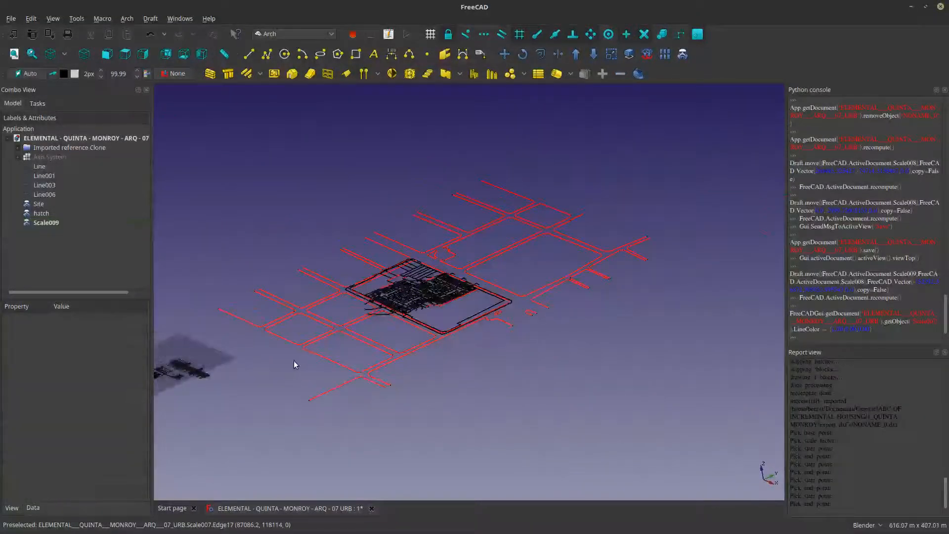
{"action": "middle_click_drag", "start_coordinate": [295, 363], "coordinate": [474, 342], "text": "shift"}
{"action": "left_click", "coordinate": [11, 21]}
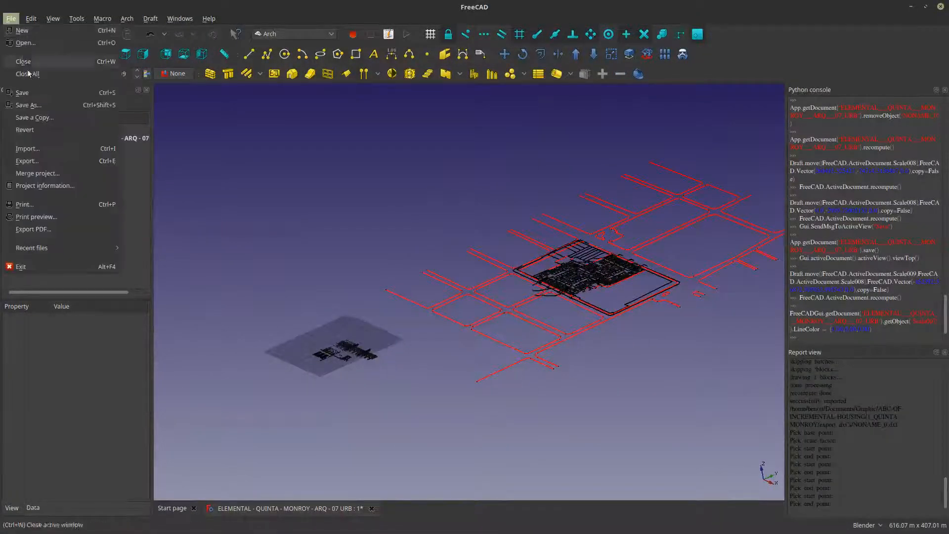
{"action": "left_click", "coordinate": [29, 94]}
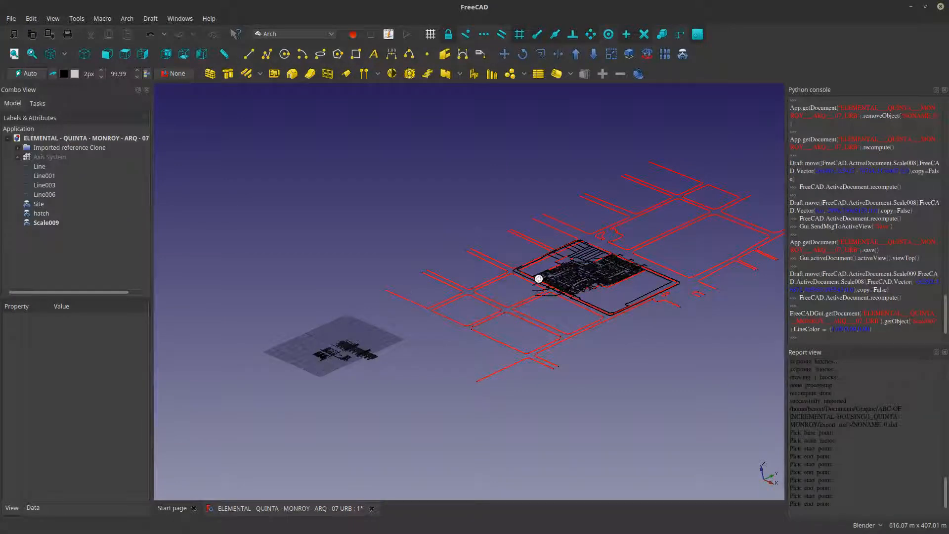
Save the document and place the Site, hatch and Scale009 drawings in the Imported reference Clone group
{"action": "middle_click_drag", "start_coordinate": [538, 291], "coordinate": [496, 347]}
{"action": "scroll", "coordinate": [169, 299], "scroll_direction": "down", "scroll_amount": 2}
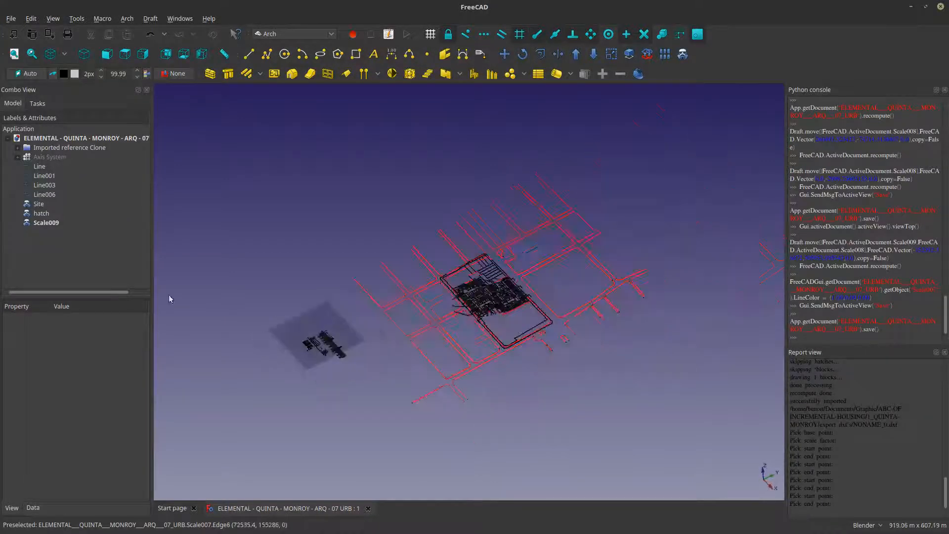
{"action": "mouse_move", "coordinate": [52, 242]}
{"action": "left_mouse_down"}
{"action": "mouse_move", "coordinate": [42, 207]}
{"action": "mouse_move", "coordinate": [54, 149]}
{"action": "left_mouse_up"}
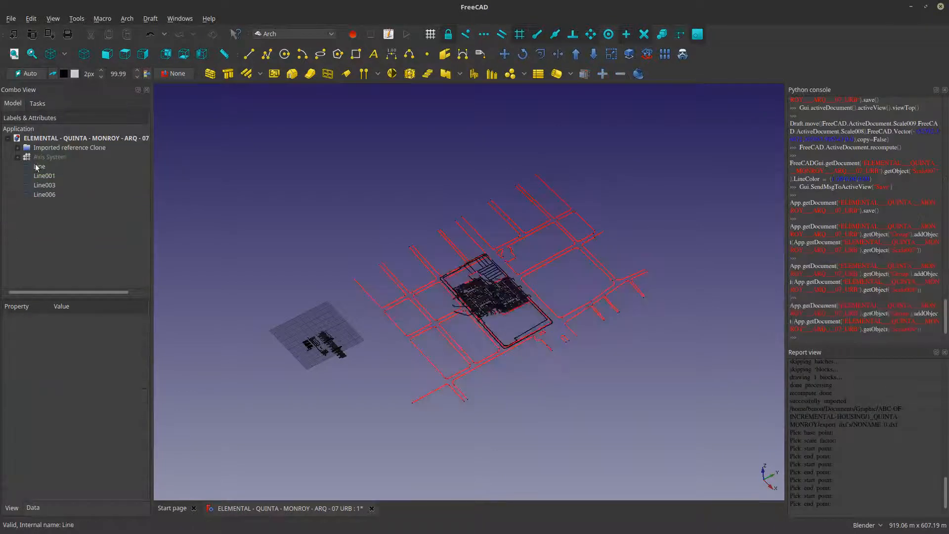
Delete the four leftover guide lines Line, Line001, Line003 and Line006 running between the floor plans and elevations
{"action": "left_click_drag", "start_coordinate": [63, 220], "coordinate": [49, 165]}
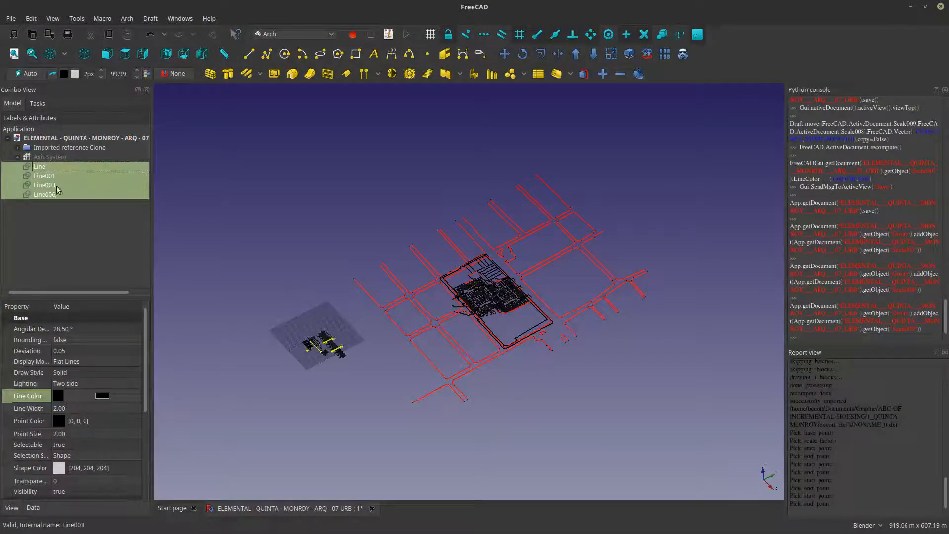
{"action": "middle_click_drag", "start_coordinate": [354, 279], "coordinate": [360, 345]}
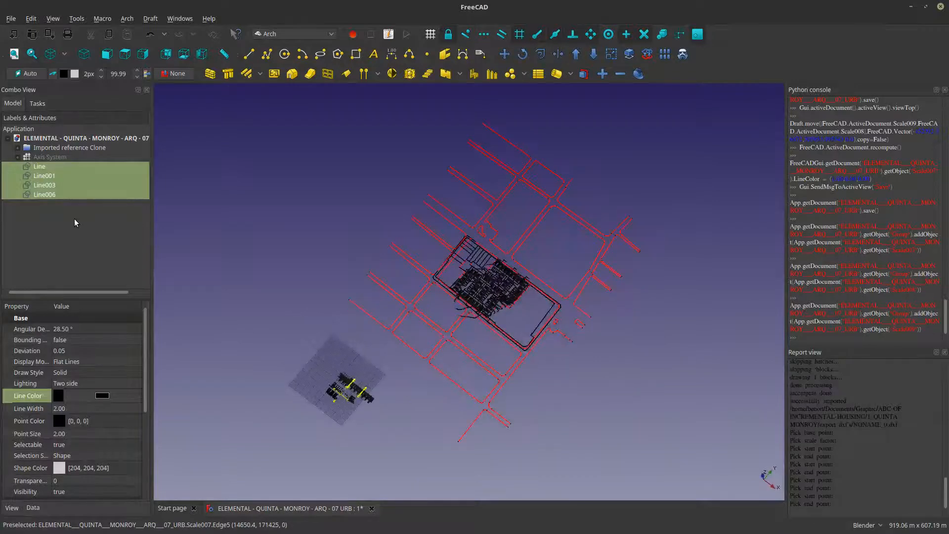
{"action": "scroll", "coordinate": [336, 391], "scroll_direction": "up", "scroll_amount": 10}
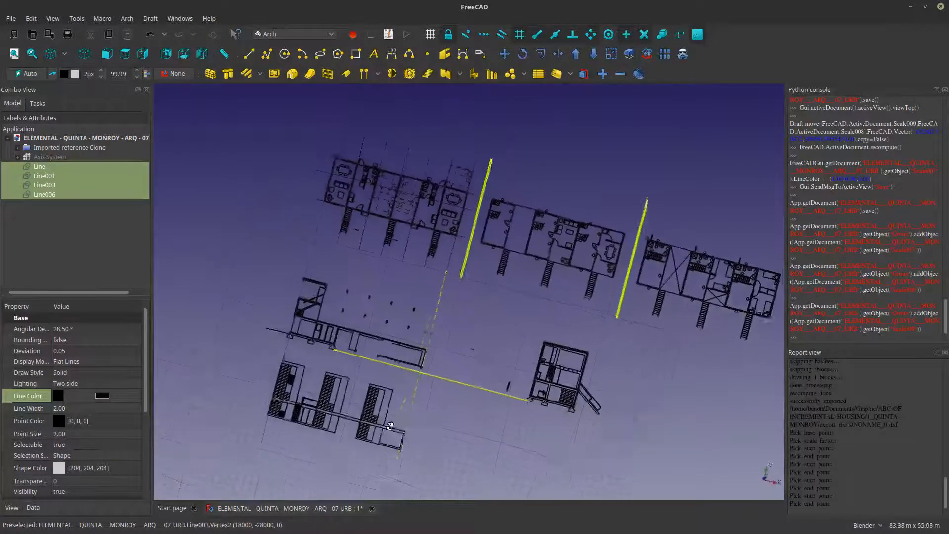
{"action": "scroll", "coordinate": [393, 428], "scroll_direction": "down", "scroll_amount": 2}
{"action": "scroll", "coordinate": [527, 431], "scroll_direction": "up", "scroll_amount": 4}
{"action": "scroll", "coordinate": [421, 389], "scroll_direction": "down", "scroll_amount": 4}
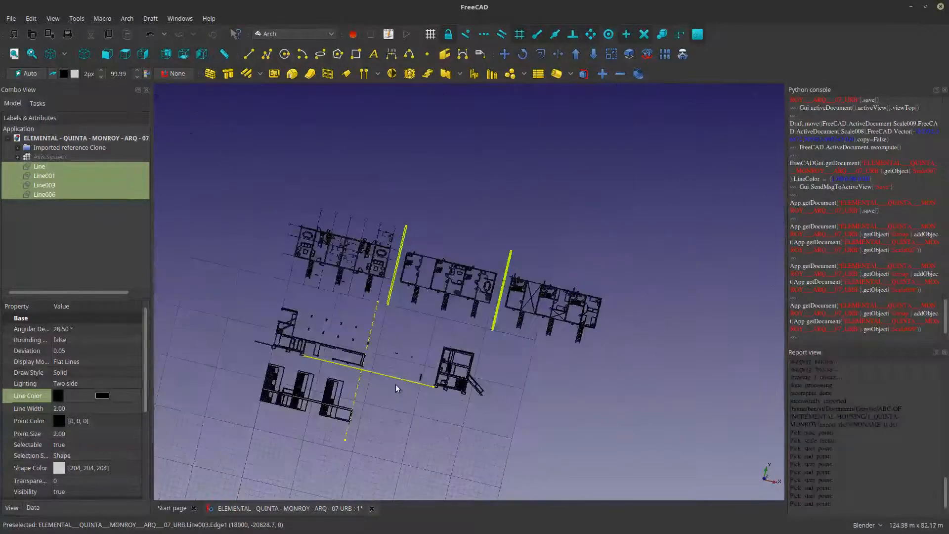
{"action": "key", "text": "Delete"}
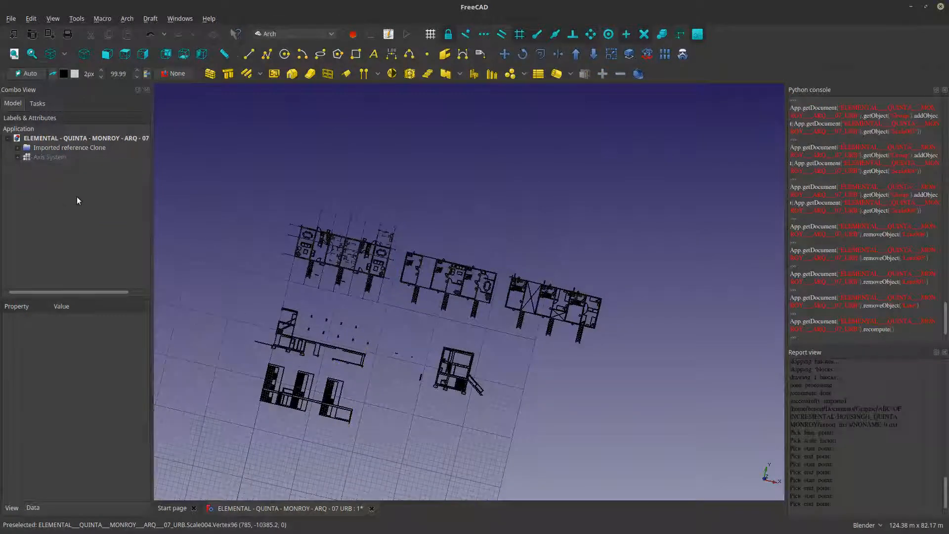
Hide and show the Imported reference Clone group to check which drawings it contains
{"action": "middle_click_drag", "start_coordinate": [389, 260], "coordinate": [396, 311]}
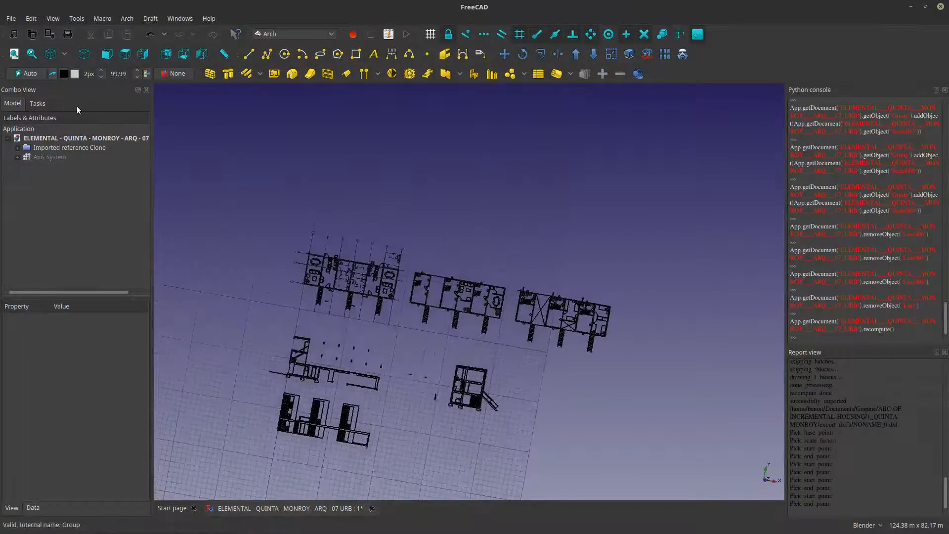
{"action": "left_click", "coordinate": [52, 149]}
{"action": "key", "text": "space"}
{"action": "key", "text": "space"}
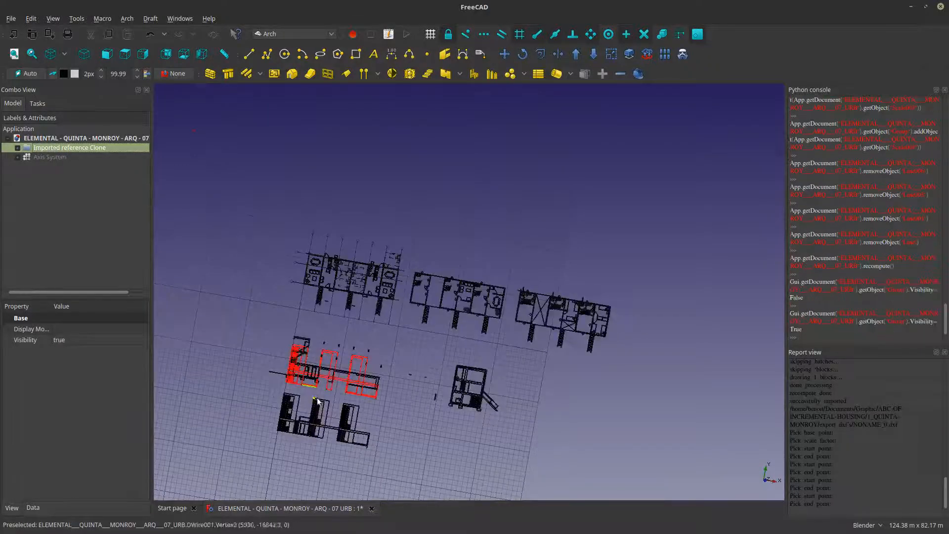
Move the red drawing overlapping the elevation in top view to the empty area right of the other drawings
{"action": "scroll", "coordinate": [355, 399], "scroll_direction": "up", "scroll_amount": 5}
{"action": "left_click", "coordinate": [355, 399]}
{"action": "left_click", "coordinate": [125, 54]}
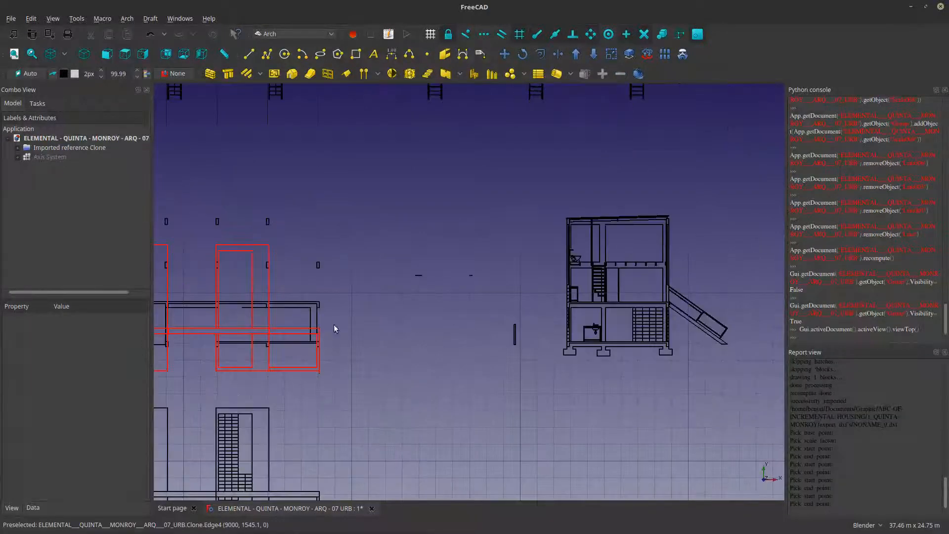
{"action": "left_click", "coordinate": [504, 54]}
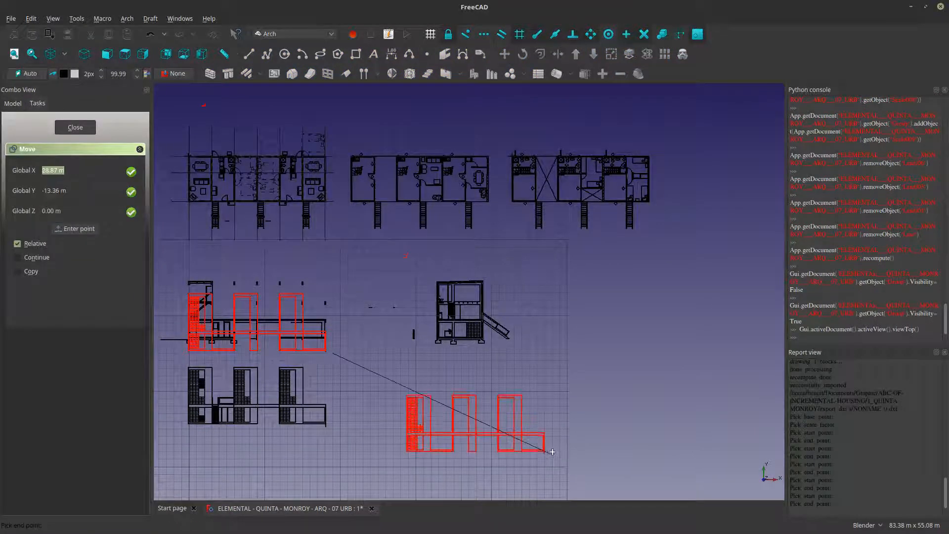
{"action": "scroll", "coordinate": [485, 414], "scroll_direction": "down", "scroll_amount": 4}
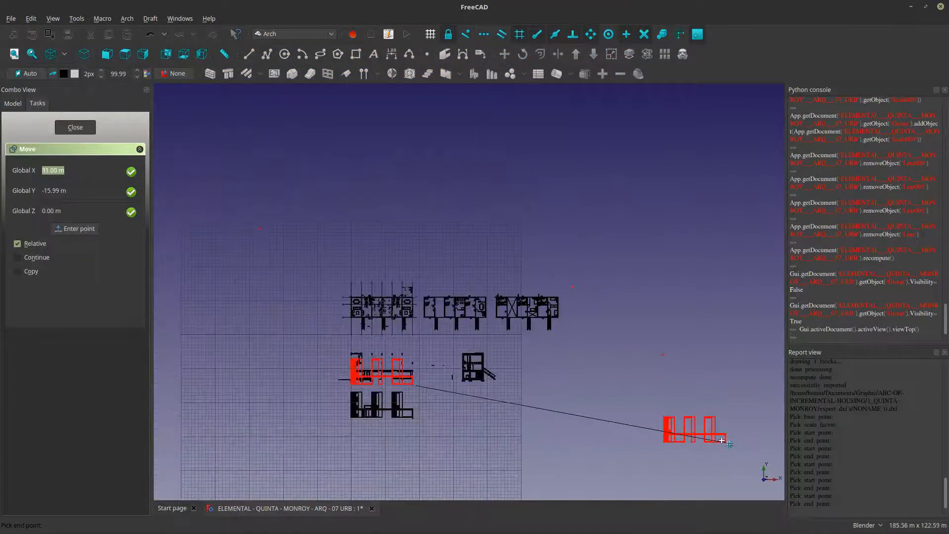
{"action": "left_click", "coordinate": [709, 432]}
Check the overall drawing layout from above and save the document
{"action": "scroll", "coordinate": [476, 247], "scroll_direction": "down", "scroll_amount": 5}
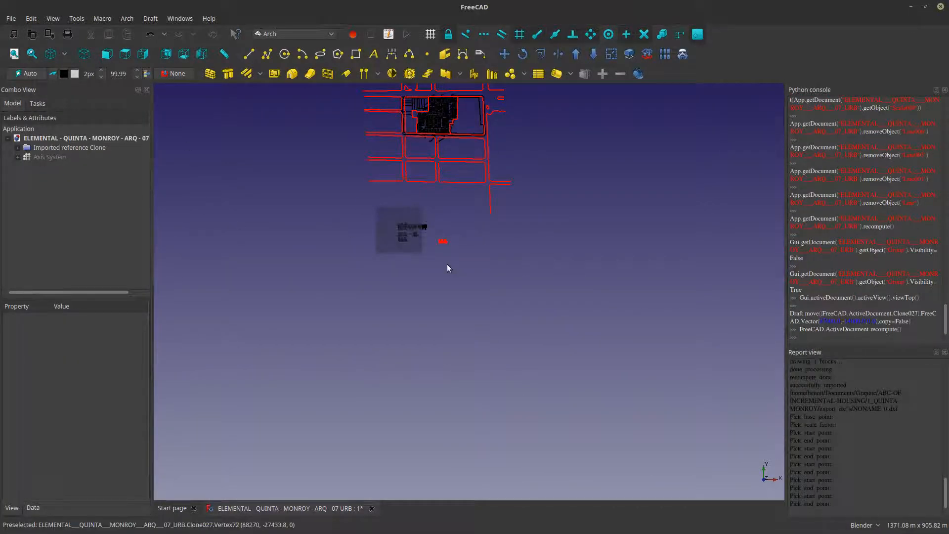
{"action": "scroll", "coordinate": [447, 267], "scroll_direction": "down", "scroll_amount": 2}
{"action": "middle_click_drag", "start_coordinate": [446, 161], "coordinate": [440, 220], "text": "shift"}
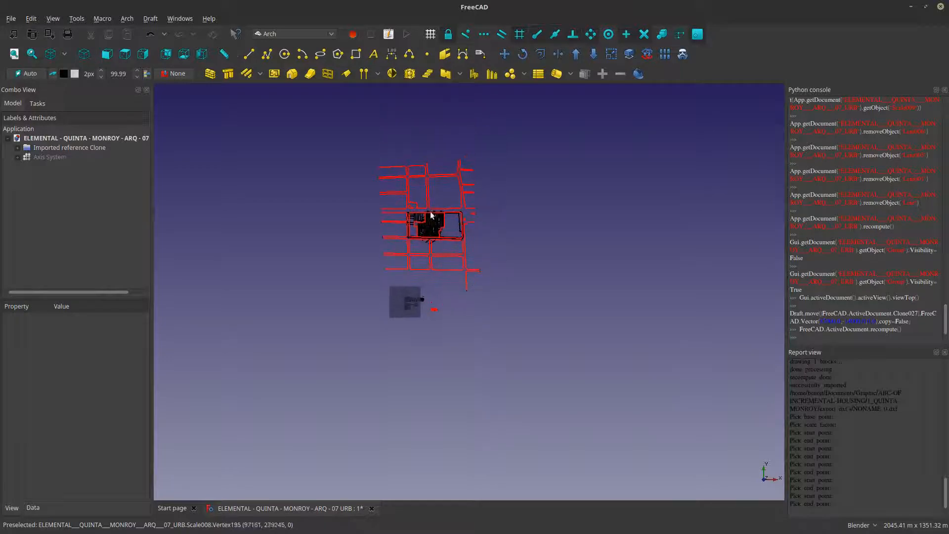
{"action": "left_click", "coordinate": [11, 20]}
{"action": "left_click", "coordinate": [16, 92]}
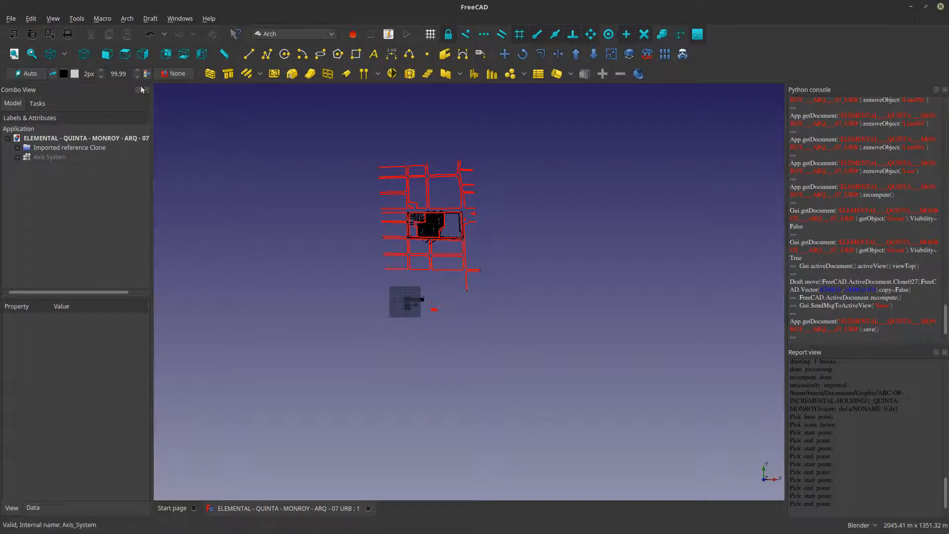
Switch to the TechDraw workbench and expand the Imported reference Clone group to list its drawings
{"action": "left_click", "coordinate": [296, 34]}
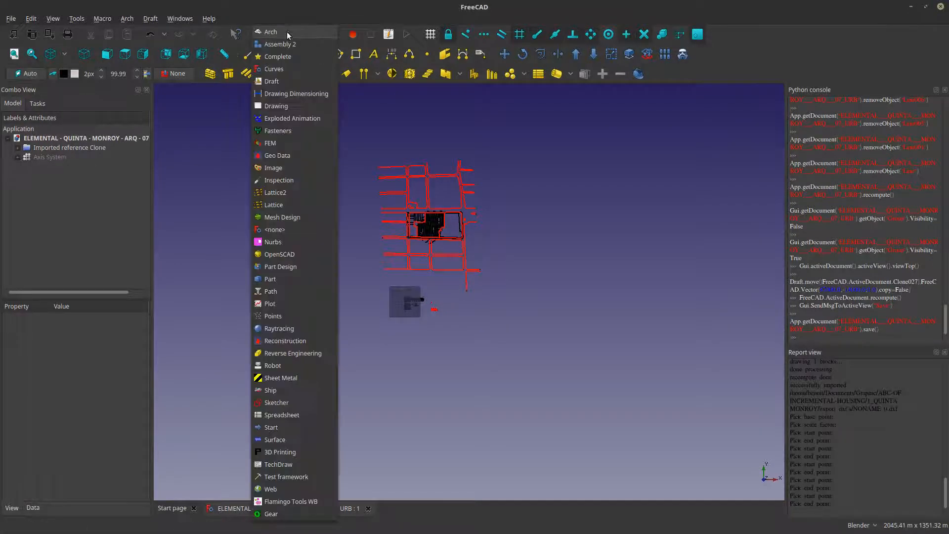
{"action": "left_click", "coordinate": [297, 464]}
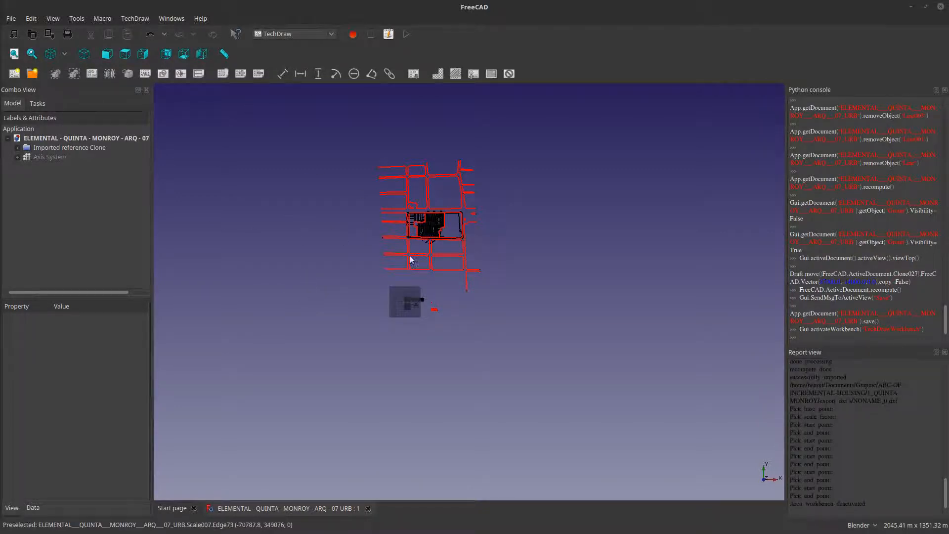
{"action": "scroll", "coordinate": [414, 240], "scroll_direction": "up", "scroll_amount": 2}
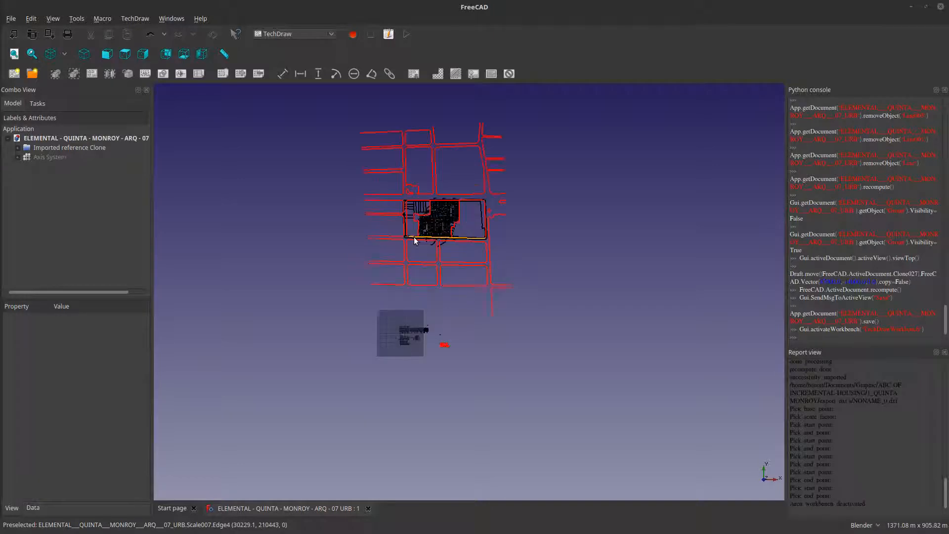
{"action": "left_click", "coordinate": [34, 148]}
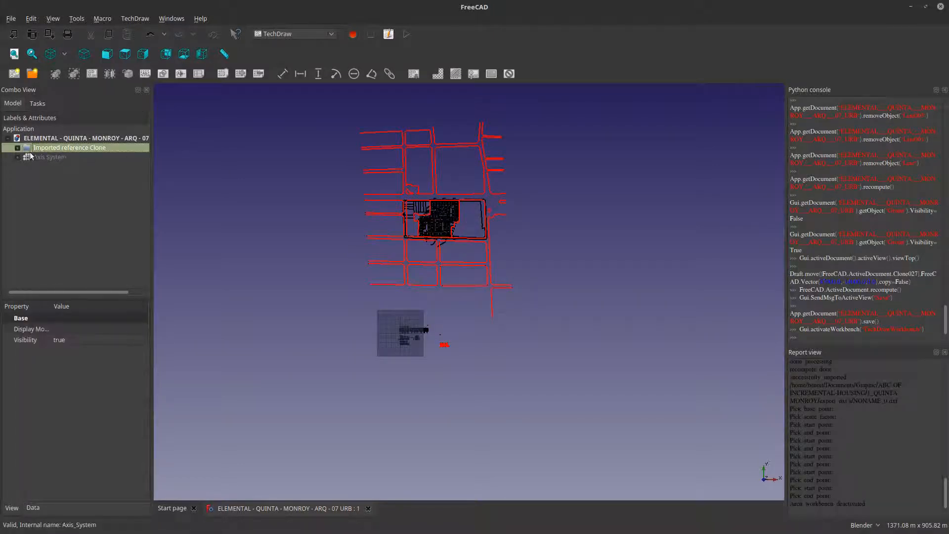
{"action": "left_click", "coordinate": [16, 149]}
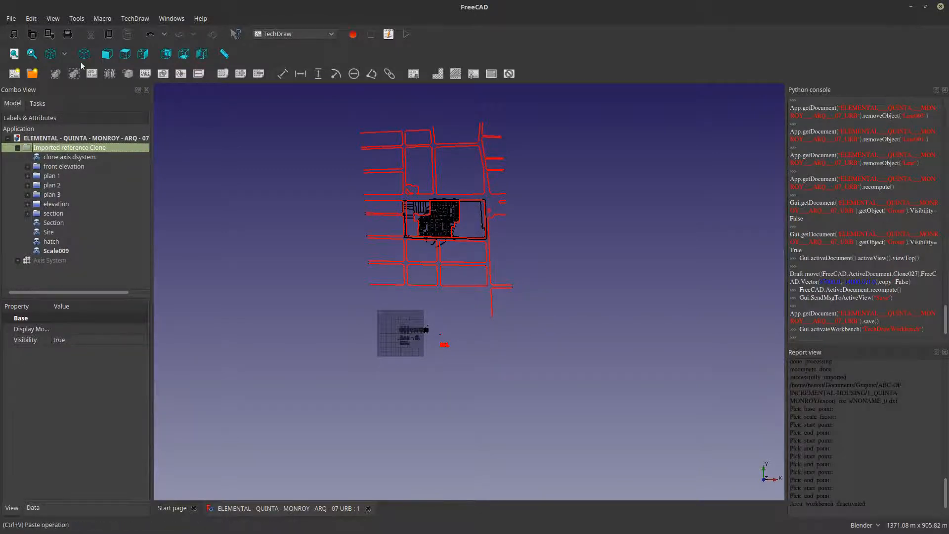
Create a new drawing page from the A0_Landscape_ISO7200TD.svg template
{"action": "left_click", "coordinate": [32, 73]}
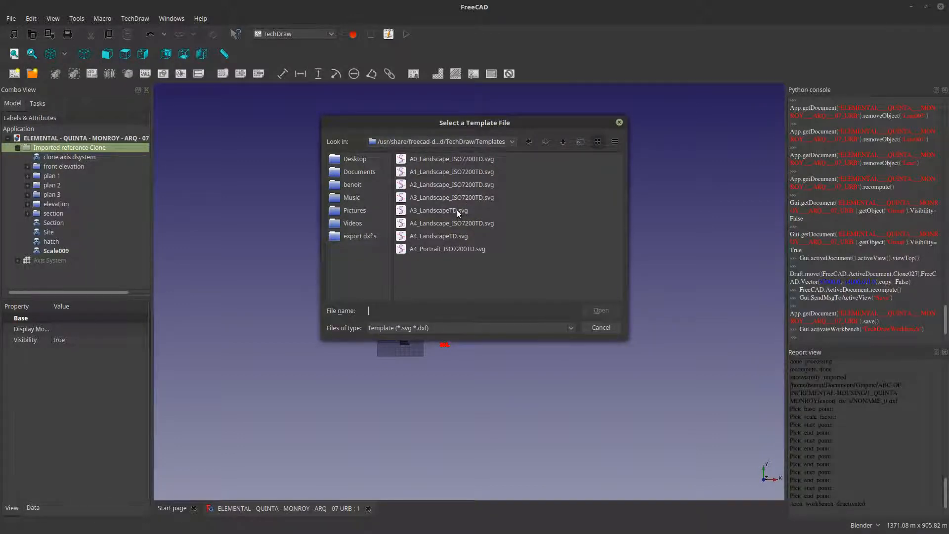
{"action": "left_click", "coordinate": [450, 159]}
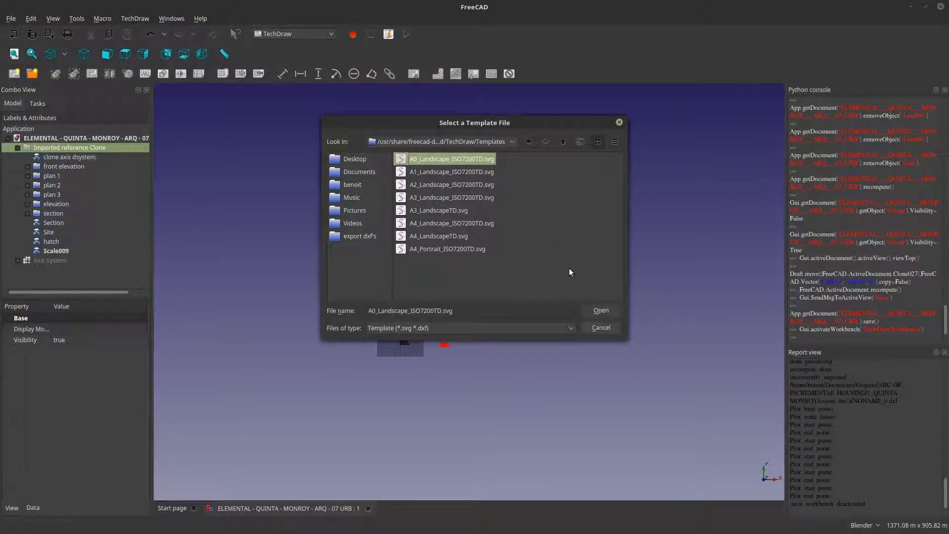
{"action": "left_click", "coordinate": [601, 311]}
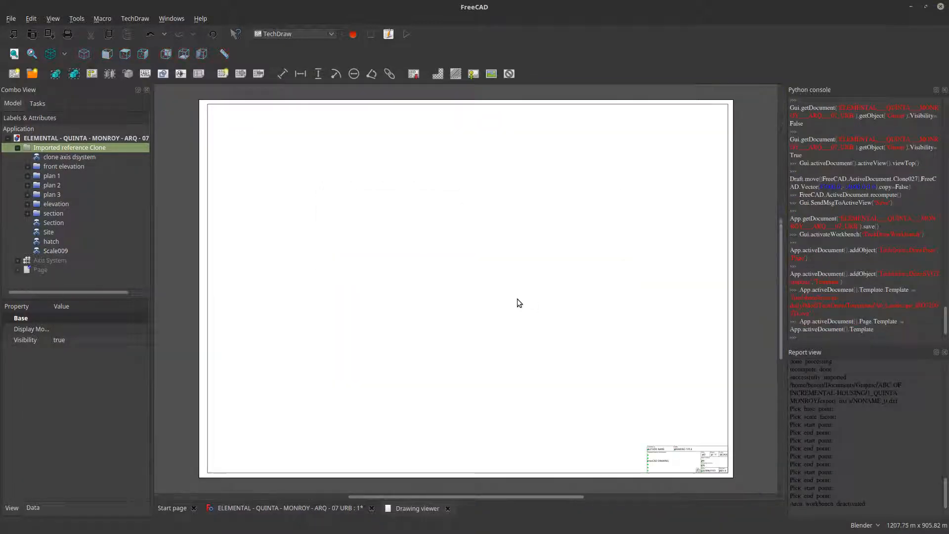
Insert the Scale009 site drawing into the page as a Draft view
{"action": "left_click", "coordinate": [62, 156]}
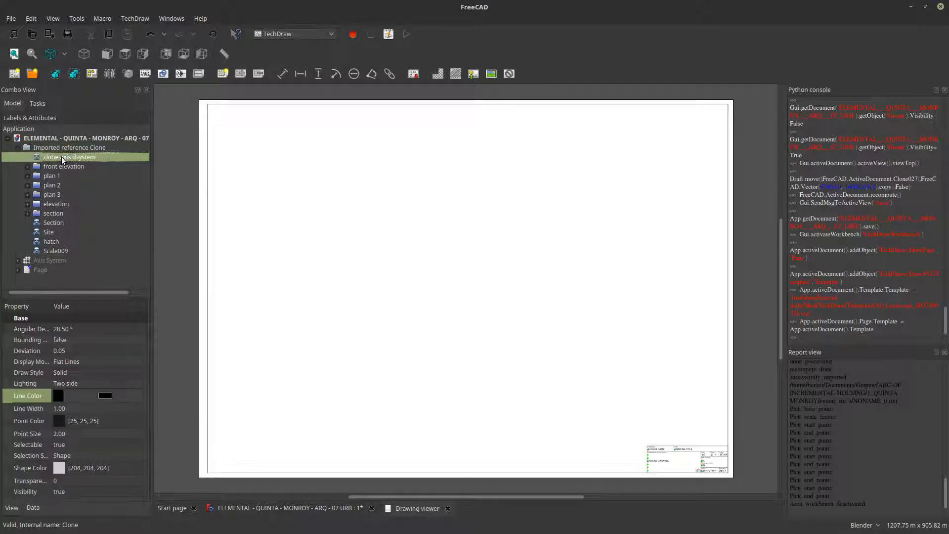
{"action": "left_click", "coordinate": [46, 250]}
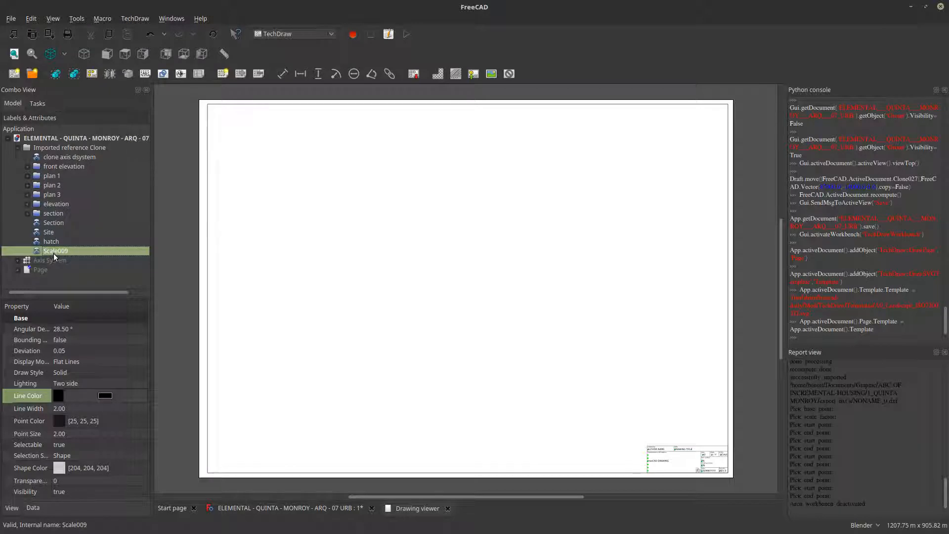
{"action": "left_click", "coordinate": [51, 241], "text": "ctrl"}
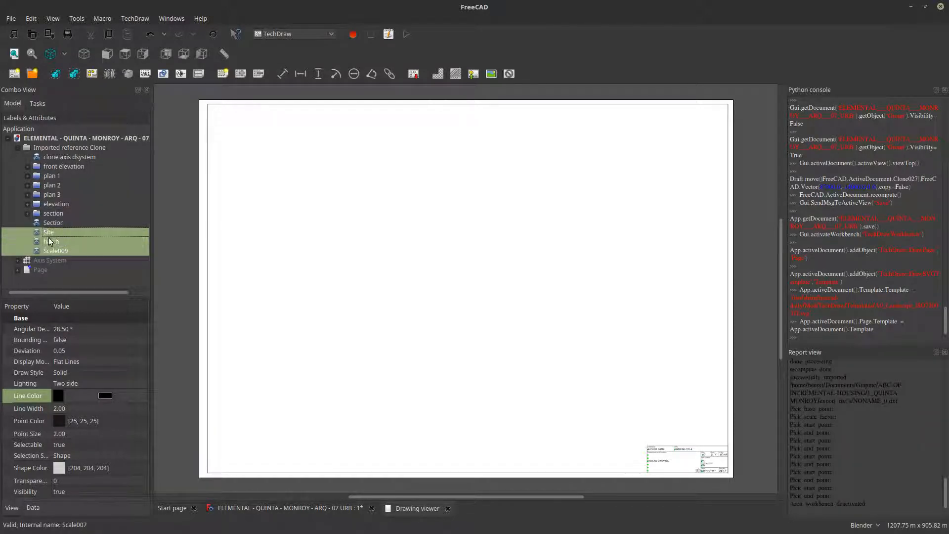
{"action": "left_click", "coordinate": [52, 250]}
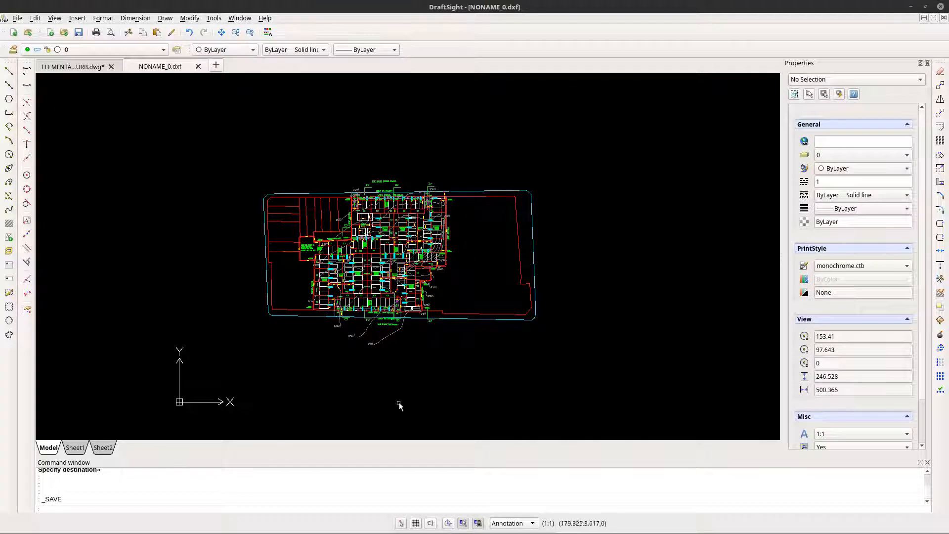
Switch to DraftSight and examine the unit outlines, dimensions and labels around Patio B in NONAME_0.dxf
{"action": "scroll", "coordinate": [453, 267], "scroll_direction": "up", "scroll_amount": 5}
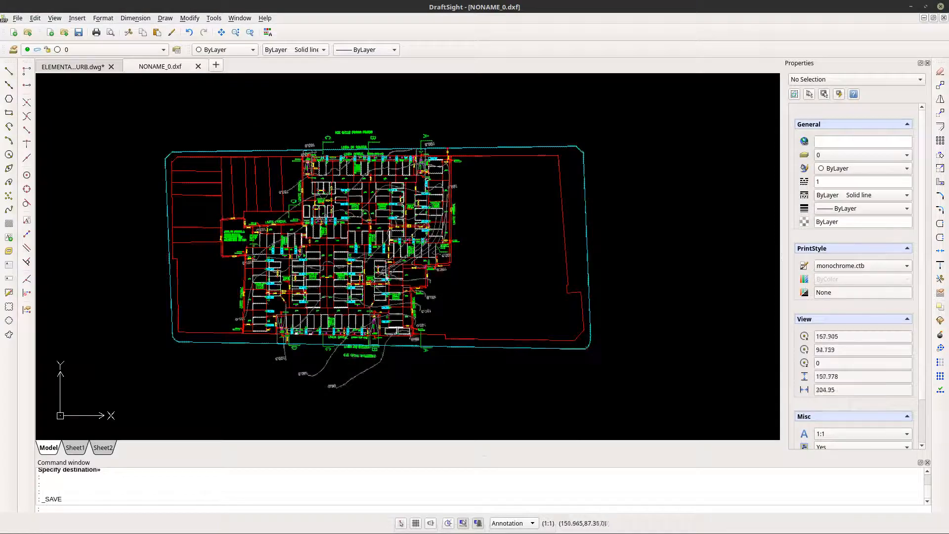
{"action": "scroll", "coordinate": [387, 277], "scroll_direction": "up", "scroll_amount": 8}
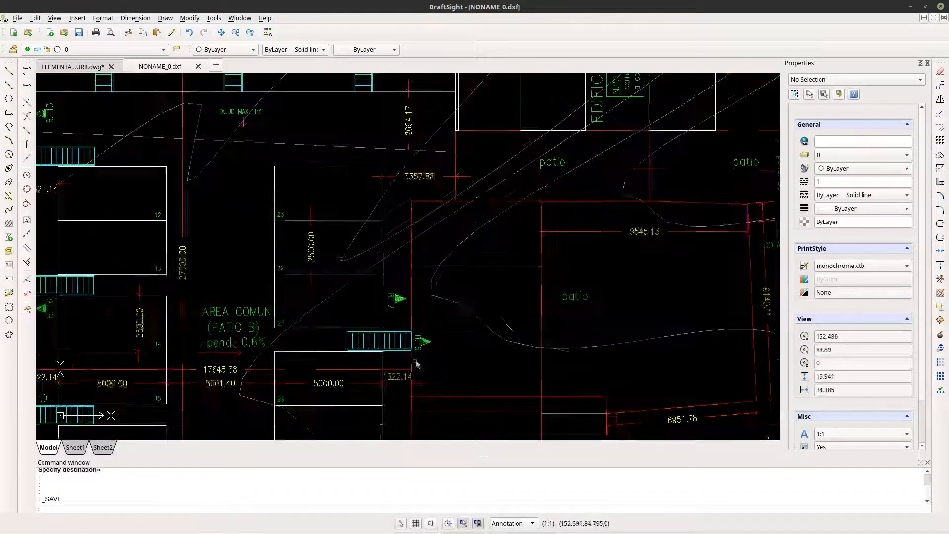
{"action": "middle_click_drag", "start_coordinate": [416, 365], "coordinate": [518, 380]}
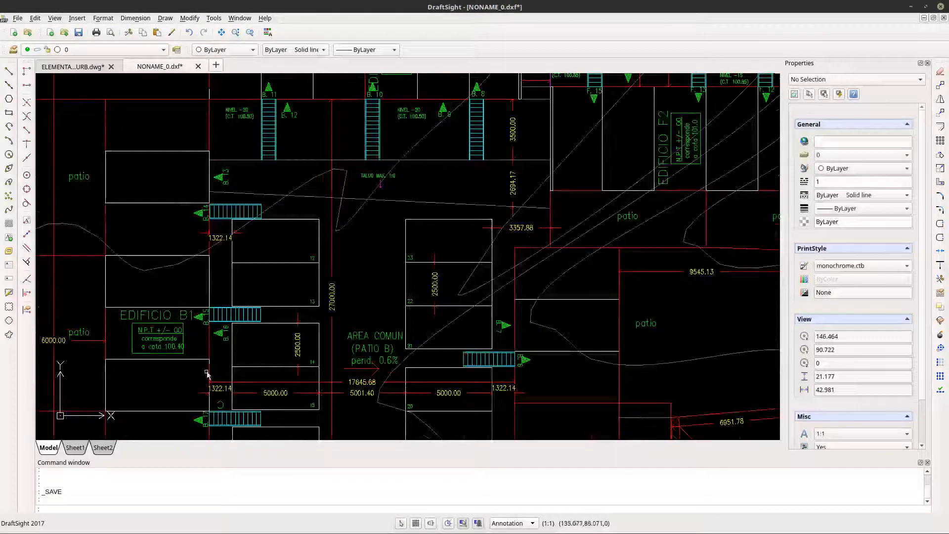
{"action": "scroll", "coordinate": [368, 380], "scroll_direction": "up", "scroll_amount": 5}
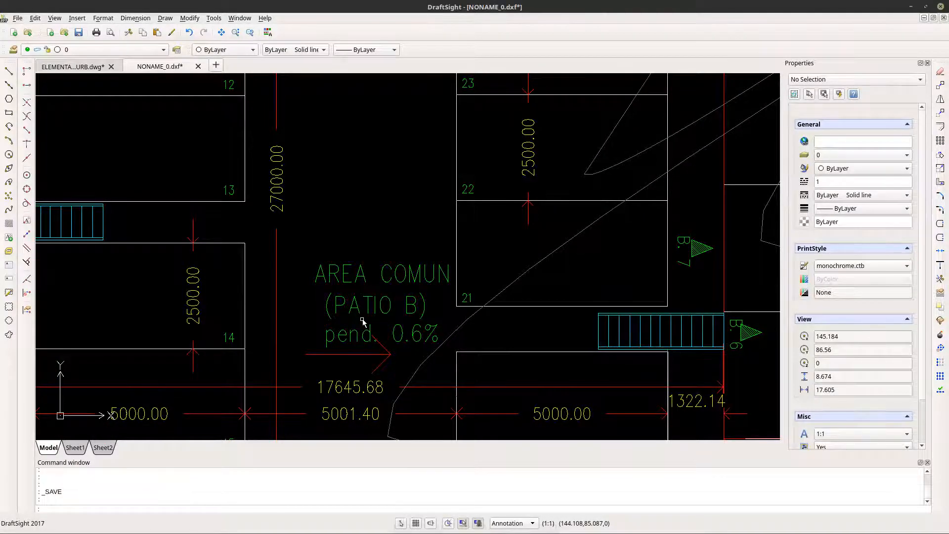
{"action": "scroll", "coordinate": [362, 322], "scroll_direction": "down", "scroll_amount": 2}
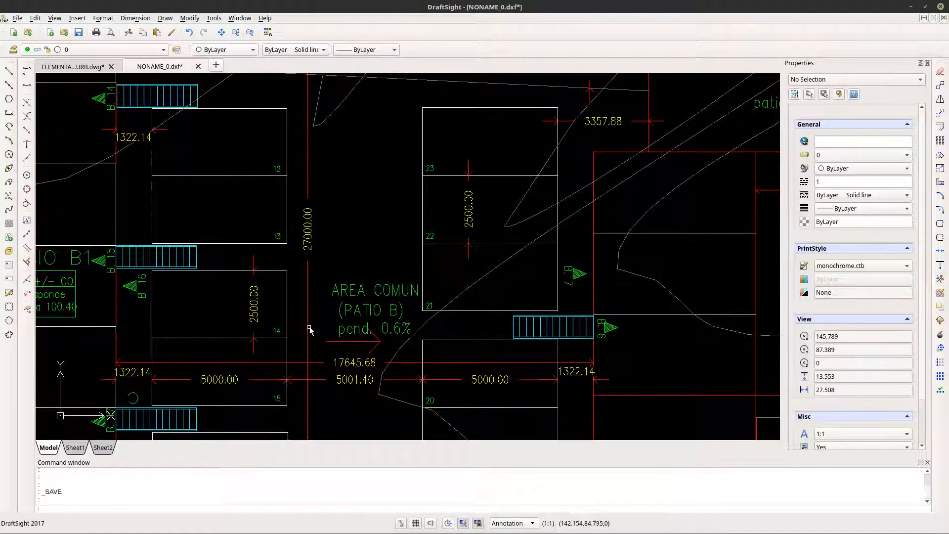
{"action": "scroll", "coordinate": [388, 313], "scroll_direction": "down", "scroll_amount": 4}
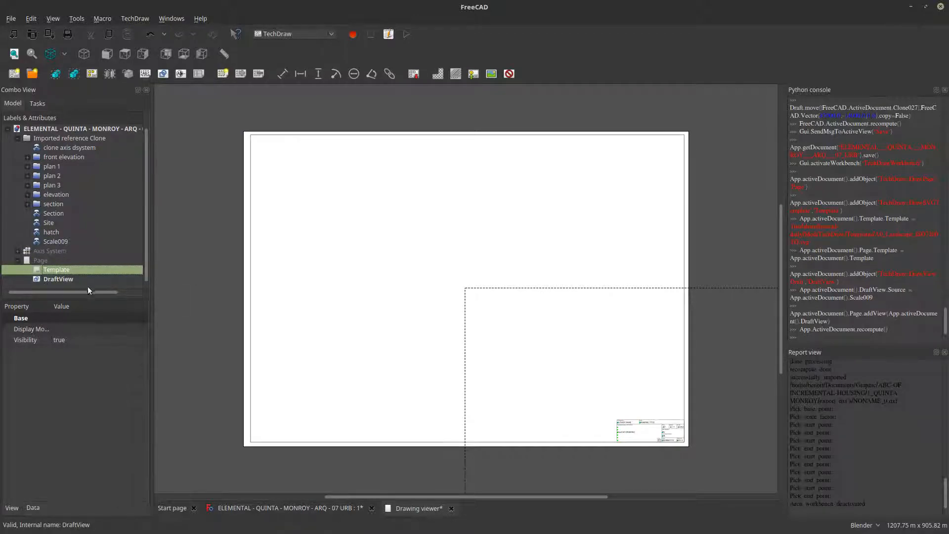
Return to FreeCAD, select DraftView and examine the inserted site drawing's extents relative to the A0 page
{"action": "left_click", "coordinate": [60, 279]}
{"action": "scroll", "coordinate": [473, 382], "scroll_direction": "down", "scroll_amount": 8}
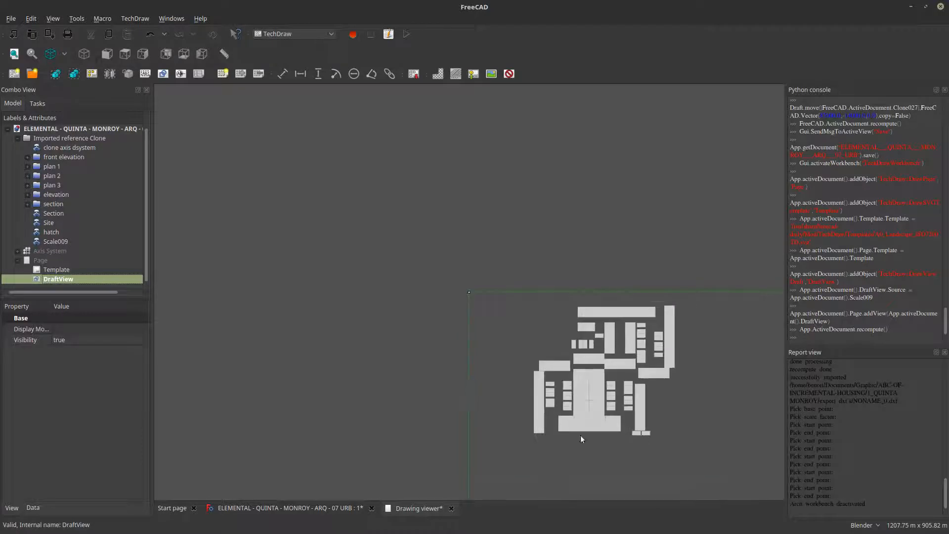
{"action": "scroll", "coordinate": [612, 420], "scroll_direction": "up", "scroll_amount": 5}
{"action": "mouse_move", "coordinate": [670, 448]}
{"action": "middle_mouse_down", "text": "shift"}
{"action": "mouse_move", "coordinate": [595, 384]}
{"action": "mouse_move", "coordinate": [467, 323]}
{"action": "middle_mouse_up", "text": "shift"}
{"action": "scroll", "coordinate": [521, 330], "scroll_direction": "up", "scroll_amount": 10}
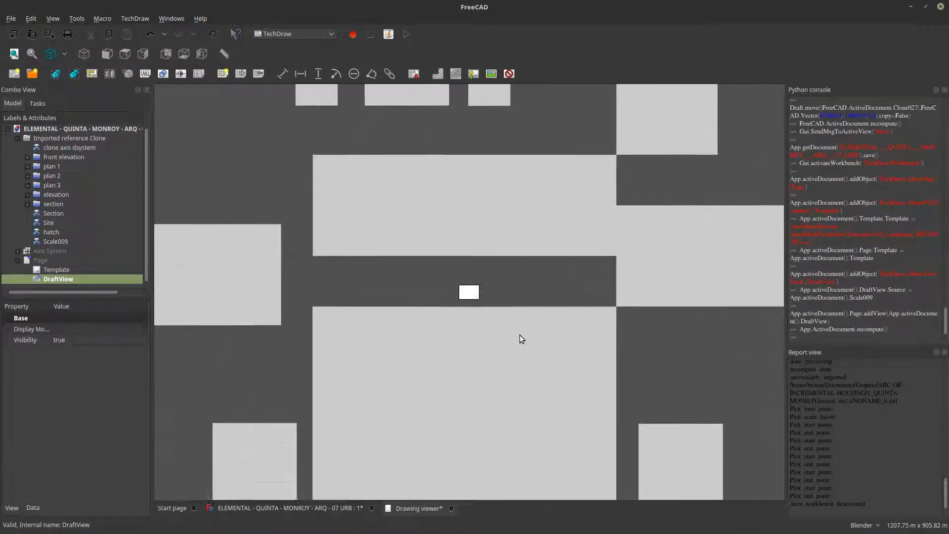
Set the scale of the site drawing's DraftView to 0.01 so it suits the A0 page
{"action": "scroll", "coordinate": [519, 337], "scroll_direction": "down", "scroll_amount": 6}
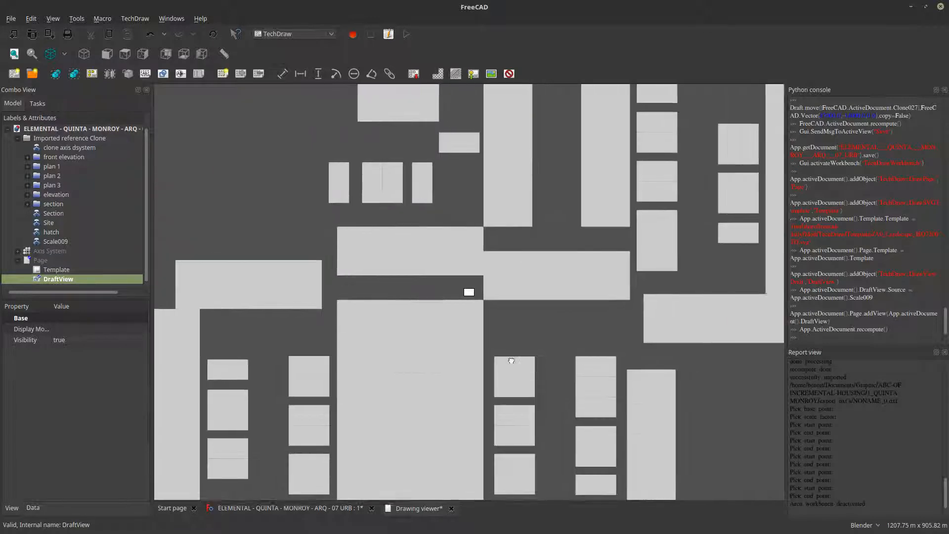
{"action": "scroll", "coordinate": [573, 336], "scroll_direction": "up", "scroll_amount": 8}
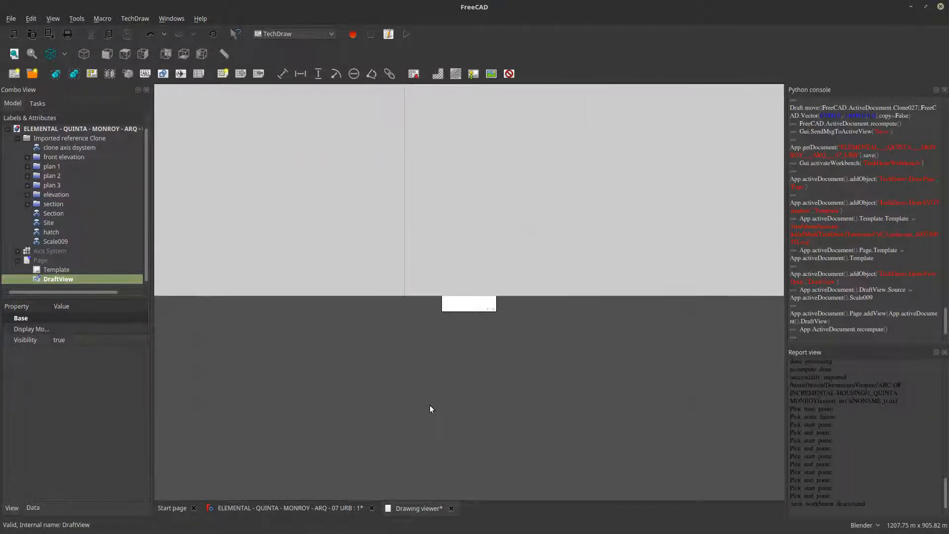
{"action": "scroll", "coordinate": [437, 336], "scroll_direction": "up", "scroll_amount": 2}
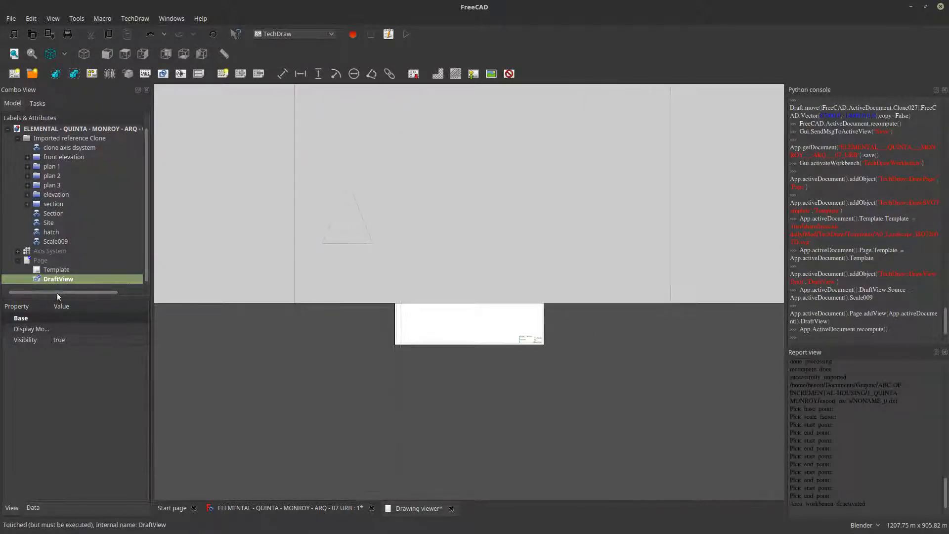
{"action": "left_click", "coordinate": [31, 508]}
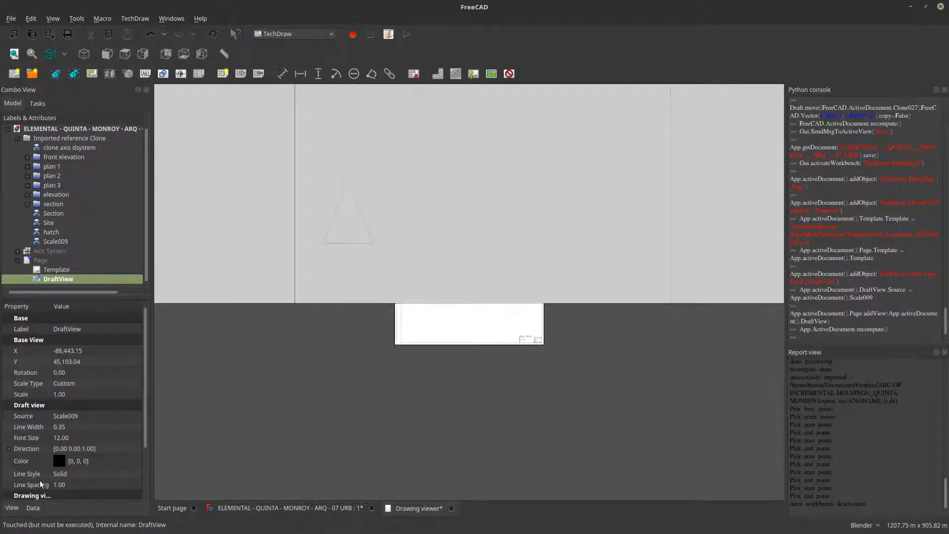
{"action": "left_click", "coordinate": [70, 396]}
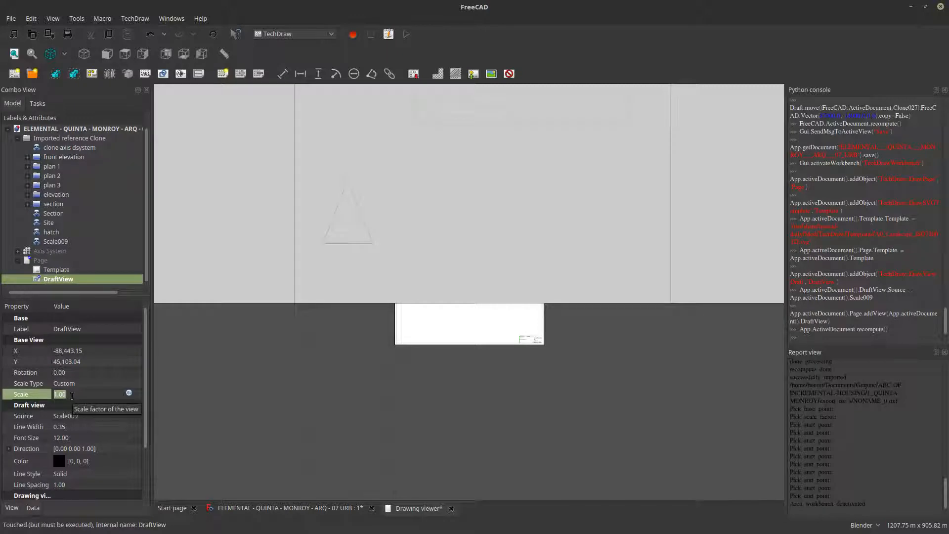
{"action": "type", "text": "0.01"}
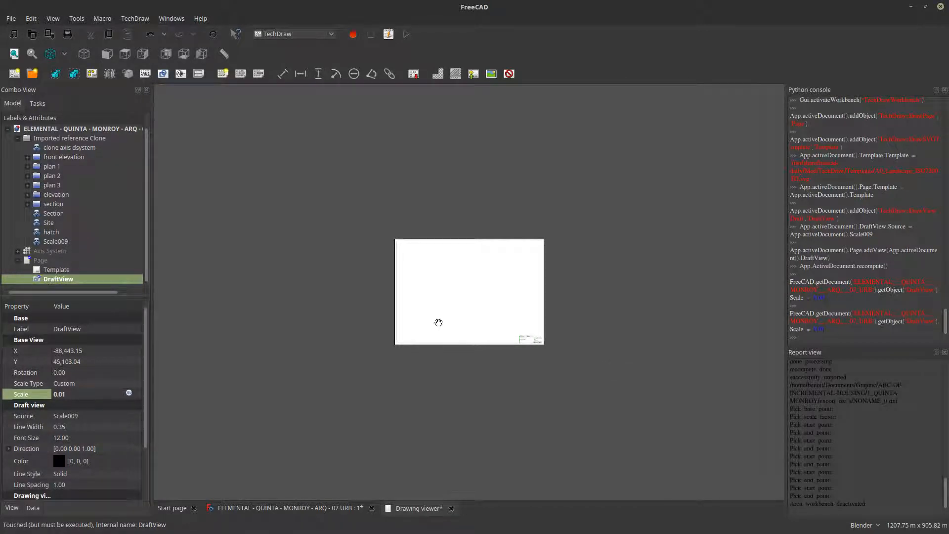
Move the scaled site view onto the A0 page, at about X -194, Y 740
{"action": "scroll", "coordinate": [438, 326], "scroll_direction": "down", "scroll_amount": 3}
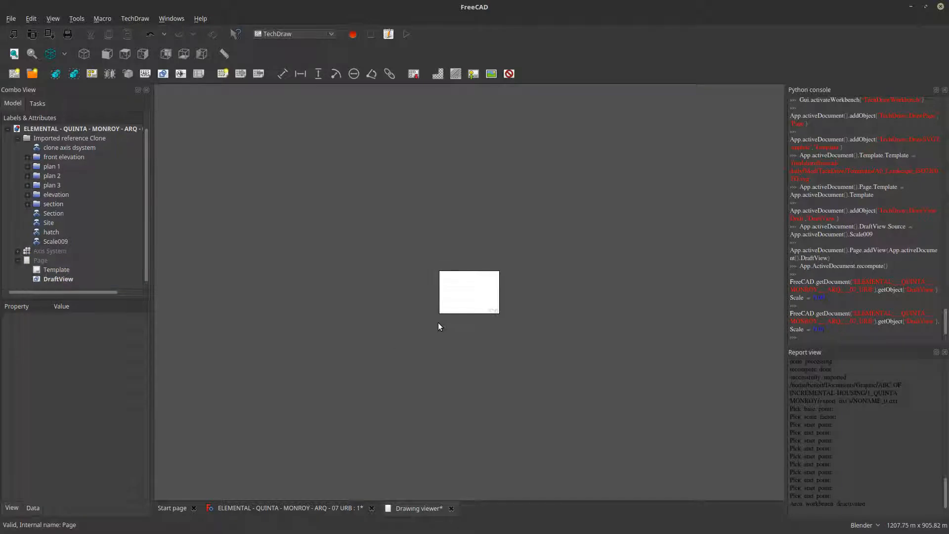
{"action": "scroll", "coordinate": [438, 327], "scroll_direction": "down", "scroll_amount": 5}
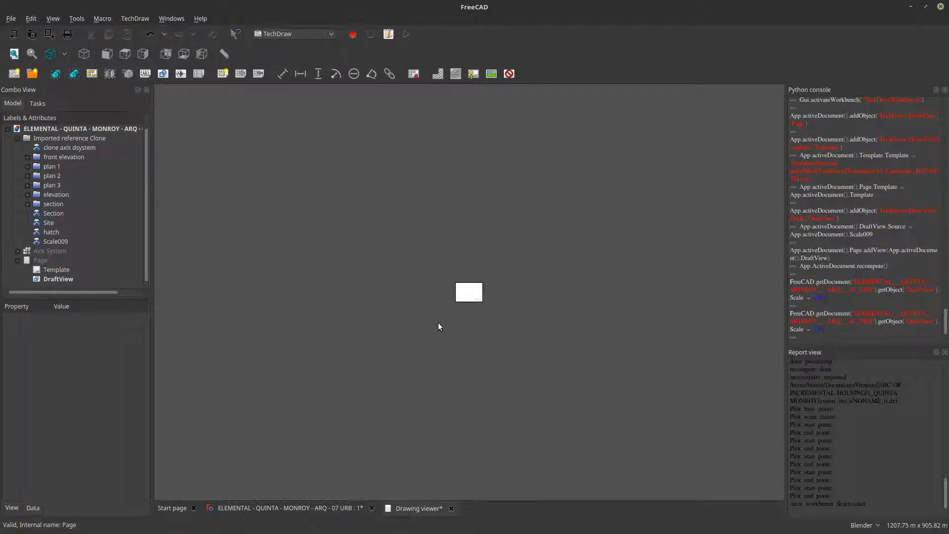
{"action": "scroll", "coordinate": [438, 325], "scroll_direction": "down", "scroll_amount": 2}
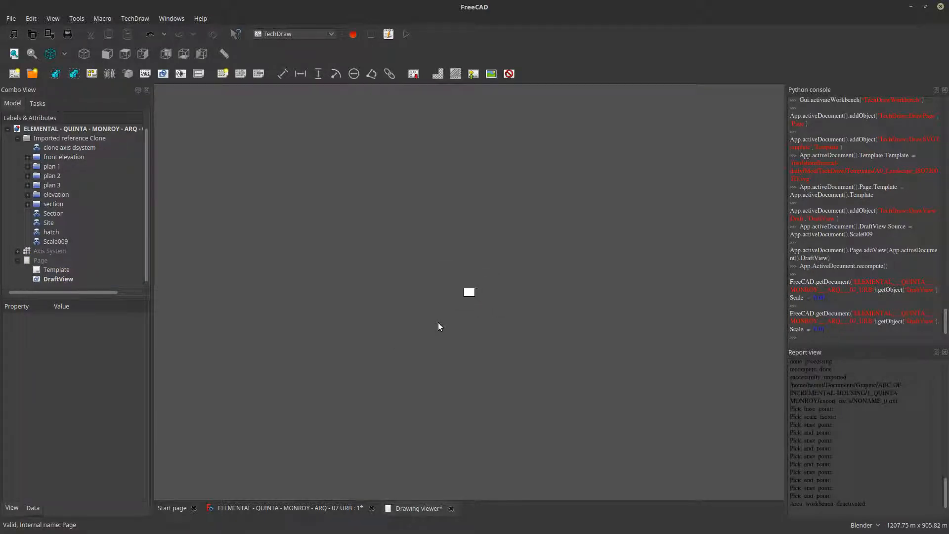
{"action": "left_click", "coordinate": [67, 280]}
{"action": "scroll", "coordinate": [488, 307], "scroll_direction": "down", "scroll_amount": 2}
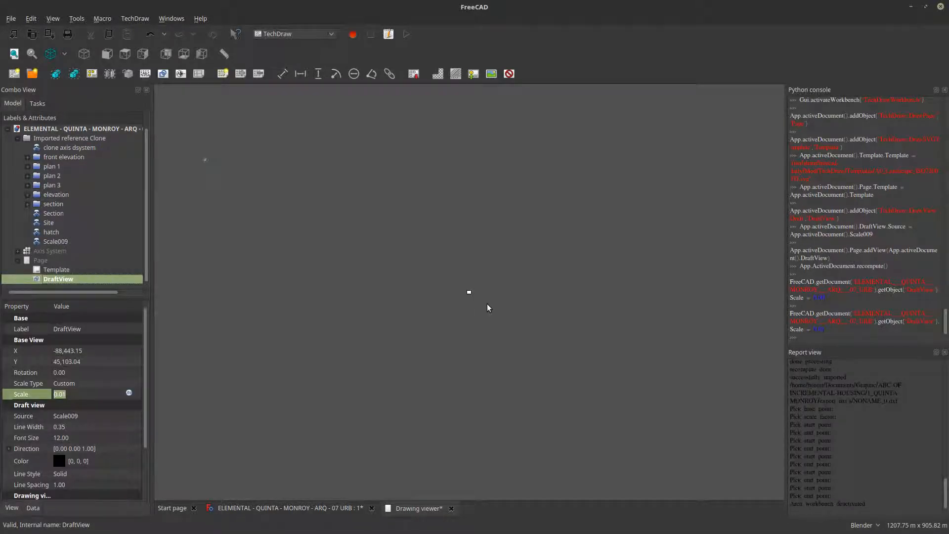
{"action": "left_click_drag", "start_coordinate": [286, 200], "coordinate": [467, 286]}
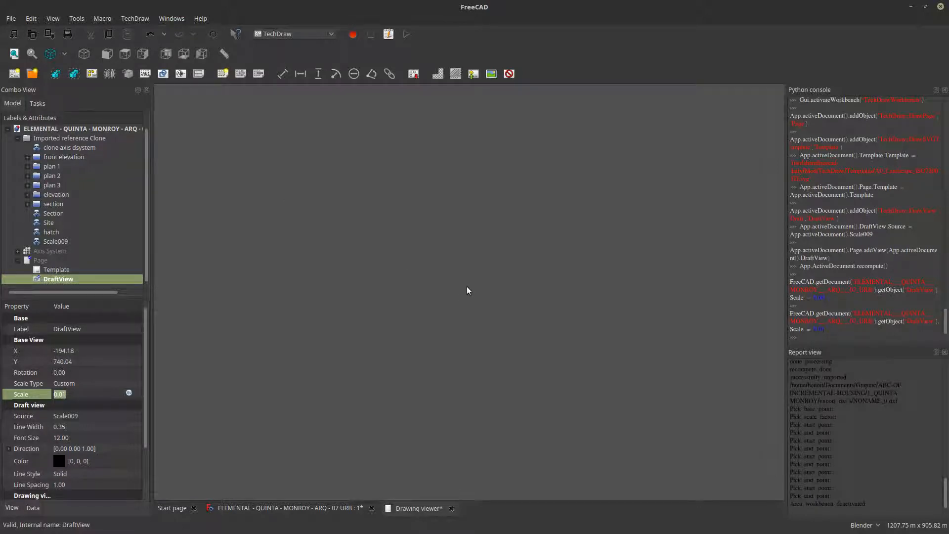
{"action": "scroll", "coordinate": [472, 299], "scroll_direction": "up", "scroll_amount": 6}
{"action": "scroll", "coordinate": [473, 298], "scroll_direction": "up", "scroll_amount": 8}
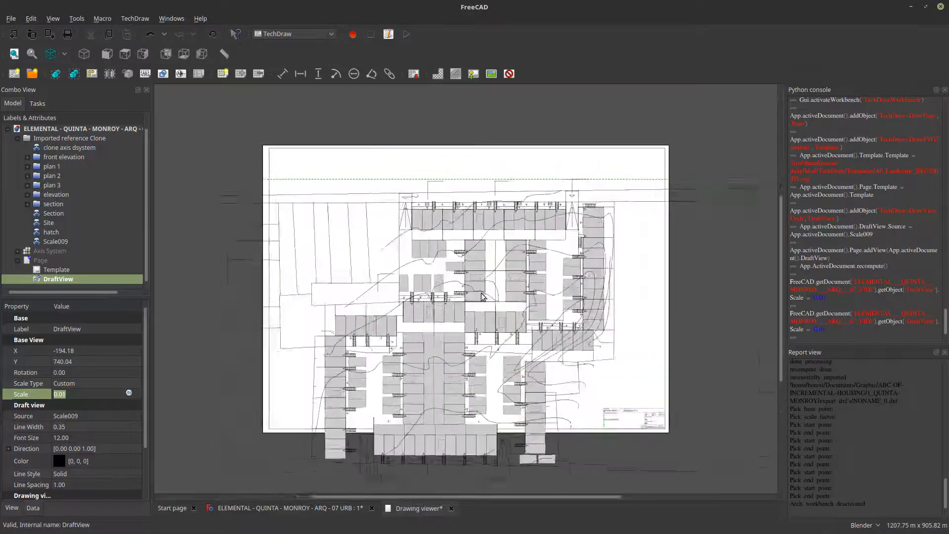
Shift the site view and examine the stairs, contour lines and unit outlines around the central blocks up close
{"action": "scroll", "coordinate": [483, 295], "scroll_direction": "up", "scroll_amount": 5}
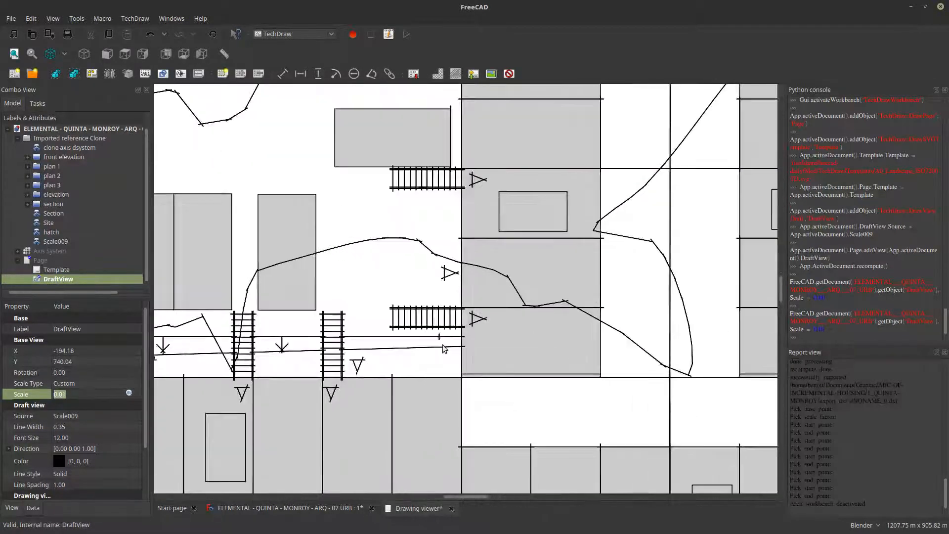
{"action": "left_click_drag", "start_coordinate": [426, 356], "coordinate": [541, 361]}
{"action": "scroll", "coordinate": [535, 372], "scroll_direction": "up", "scroll_amount": 3}
{"action": "scroll", "coordinate": [535, 372], "scroll_direction": "up", "scroll_amount": 2}
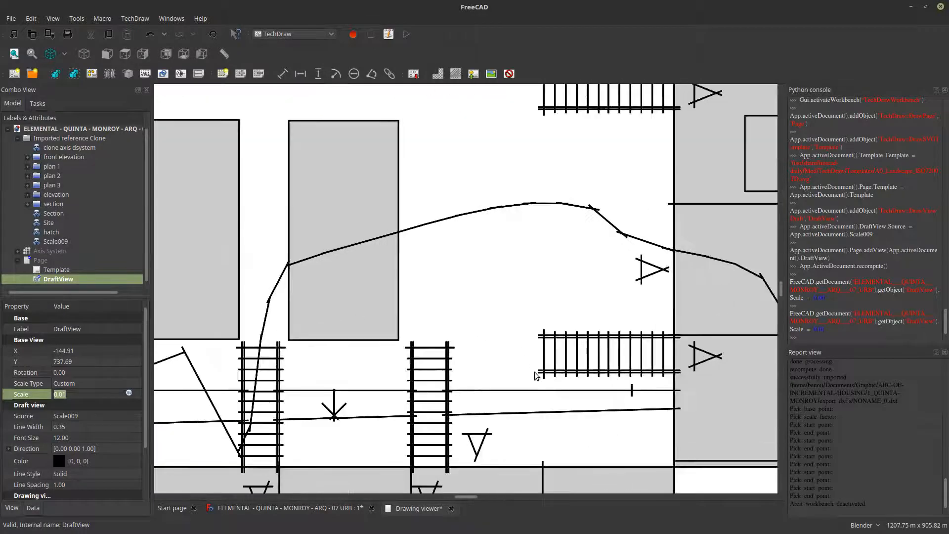
{"action": "scroll", "coordinate": [612, 195], "scroll_direction": "up", "scroll_amount": 5}
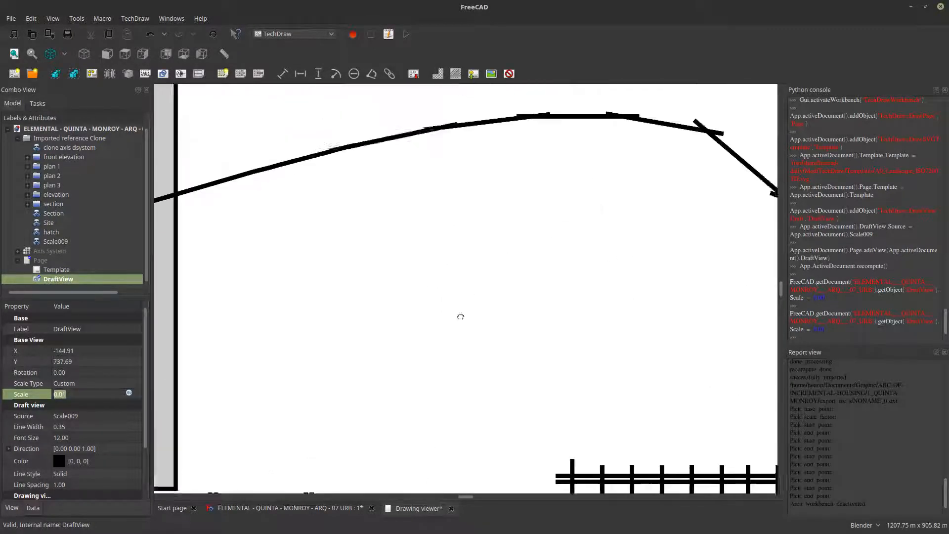
{"action": "left_click_drag", "start_coordinate": [460, 316], "coordinate": [322, 406]}
{"action": "left_click_drag", "start_coordinate": [551, 270], "coordinate": [409, 286]}
{"action": "scroll", "coordinate": [409, 286], "scroll_direction": "down", "scroll_amount": 5}
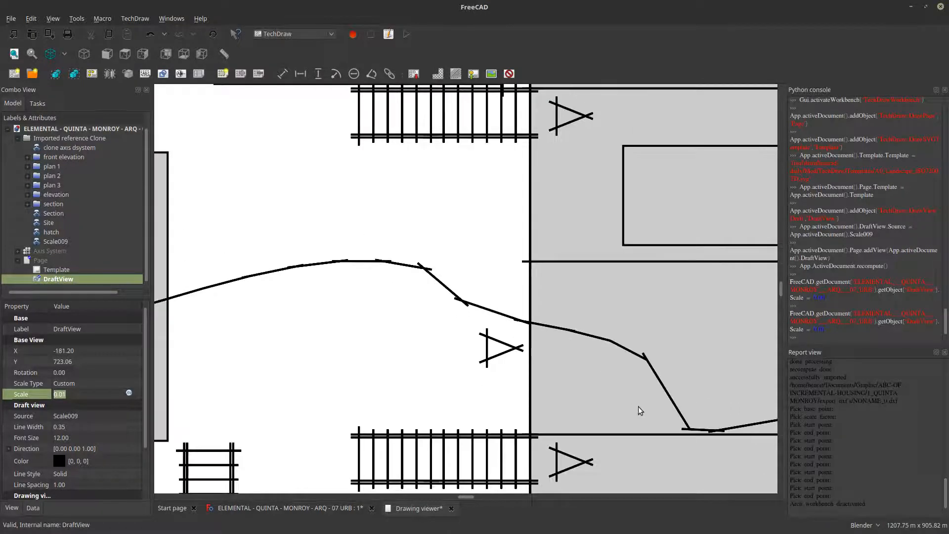
{"action": "mouse_move", "coordinate": [639, 411]}
{"action": "left_mouse_down"}
{"action": "mouse_move", "coordinate": [585, 429]}
{"action": "mouse_move", "coordinate": [403, 360]}
{"action": "mouse_move", "coordinate": [447, 262]}
{"action": "mouse_move", "coordinate": [502, 286]}
{"action": "left_mouse_up"}
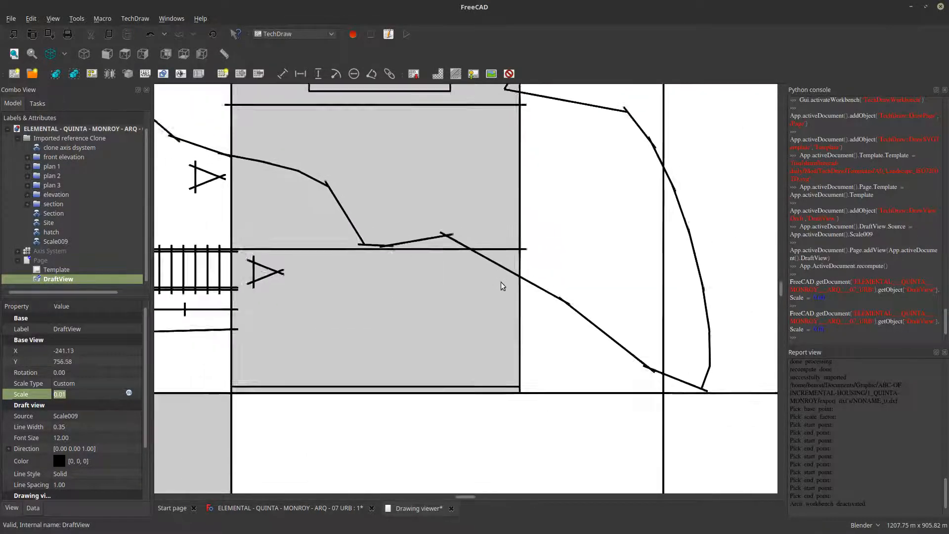
Slide the site view across the page to examine the contour lines and stairs around its southeastern blocks
{"action": "scroll", "coordinate": [502, 286], "scroll_direction": "down", "scroll_amount": 3}
{"action": "left_click_drag", "start_coordinate": [331, 290], "coordinate": [226, 190]}
{"action": "left_click_drag", "start_coordinate": [538, 308], "coordinate": [259, 165]}
{"action": "scroll", "coordinate": [469, 290], "scroll_direction": "down", "scroll_amount": 2}
{"action": "left_click_drag", "start_coordinate": [572, 371], "coordinate": [349, 261]}
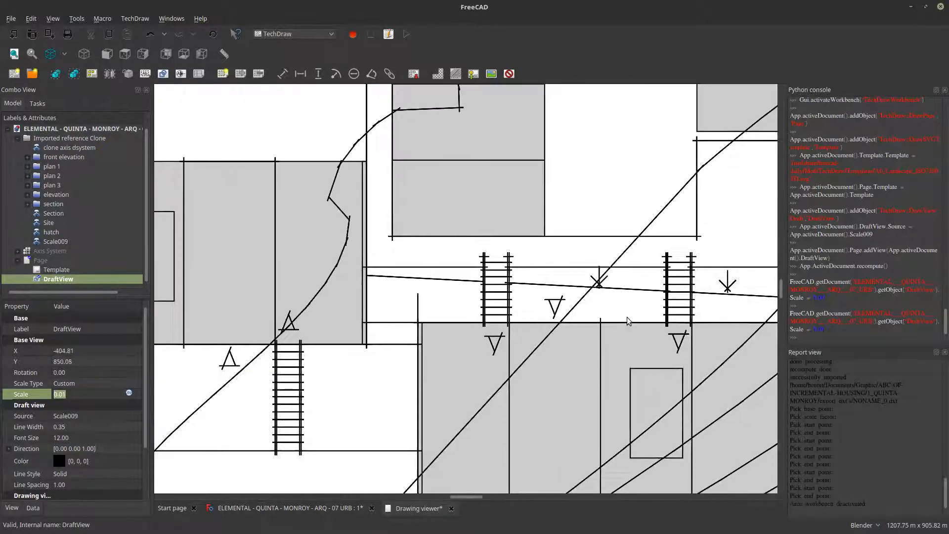
{"action": "left_click_drag", "start_coordinate": [664, 369], "coordinate": [399, 239]}
{"action": "scroll", "coordinate": [539, 363], "scroll_direction": "down", "scroll_amount": 2}
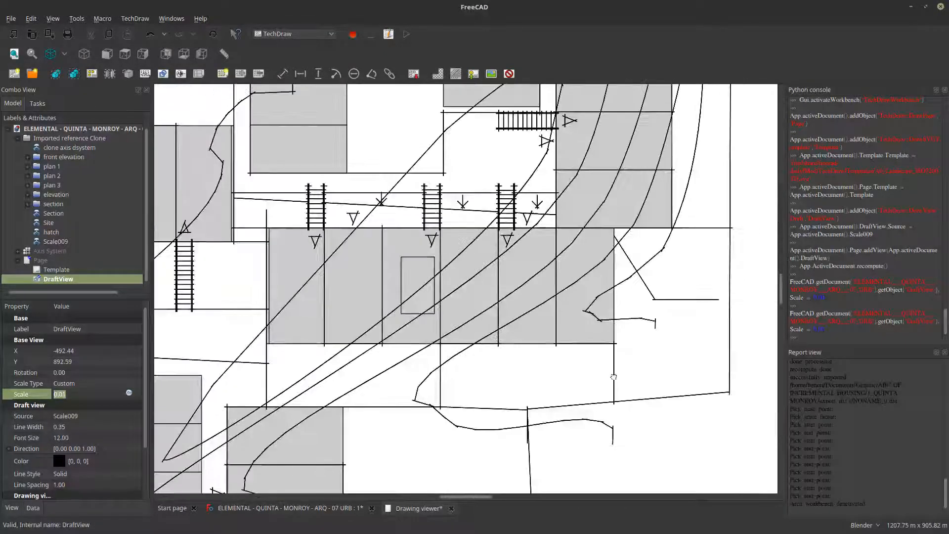
{"action": "left_click_drag", "start_coordinate": [613, 377], "coordinate": [513, 318]}
{"action": "scroll", "coordinate": [422, 401], "scroll_direction": "up", "scroll_amount": 3}
{"action": "mouse_move", "coordinate": [446, 383]}
{"action": "left_mouse_down"}
{"action": "mouse_move", "coordinate": [452, 342]}
{"action": "mouse_move", "coordinate": [521, 355]}
{"action": "left_mouse_up"}
{"action": "scroll", "coordinate": [522, 364], "scroll_direction": "down", "scroll_amount": 4}
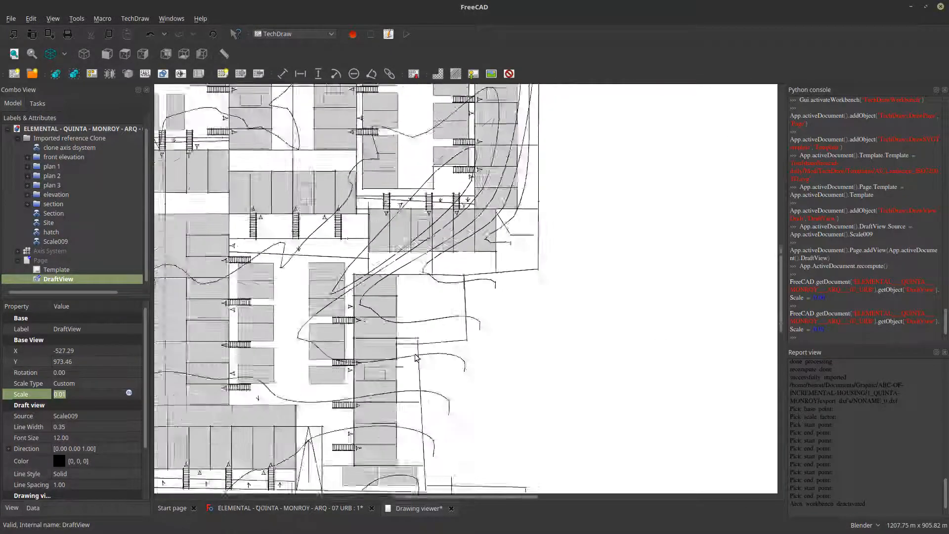
{"action": "scroll", "coordinate": [416, 357], "scroll_direction": "down", "scroll_amount": 3}
{"action": "left_click_drag", "start_coordinate": [465, 432], "coordinate": [533, 412]}
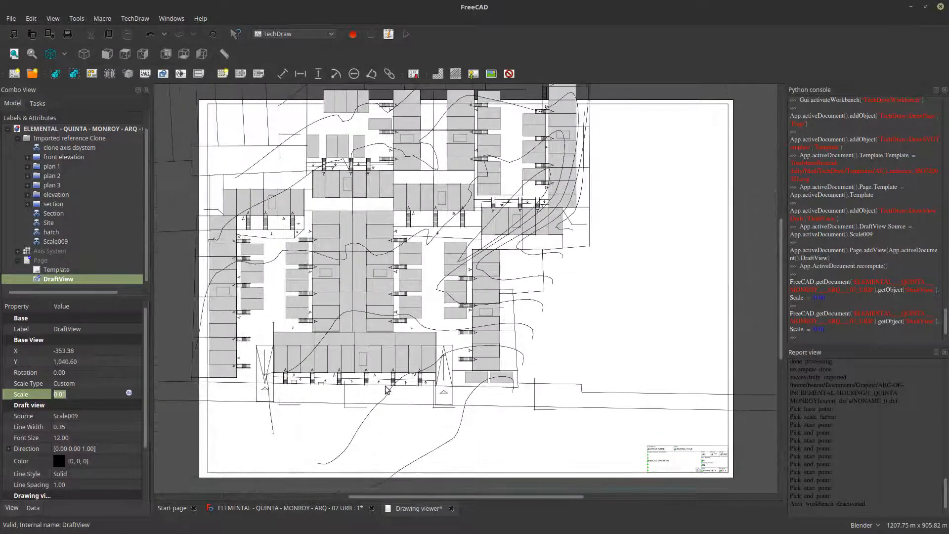
Reposition the whole site view lower on the page, at about X -235, Y 627
{"action": "scroll", "coordinate": [468, 383], "scroll_direction": "down", "scroll_amount": 9}
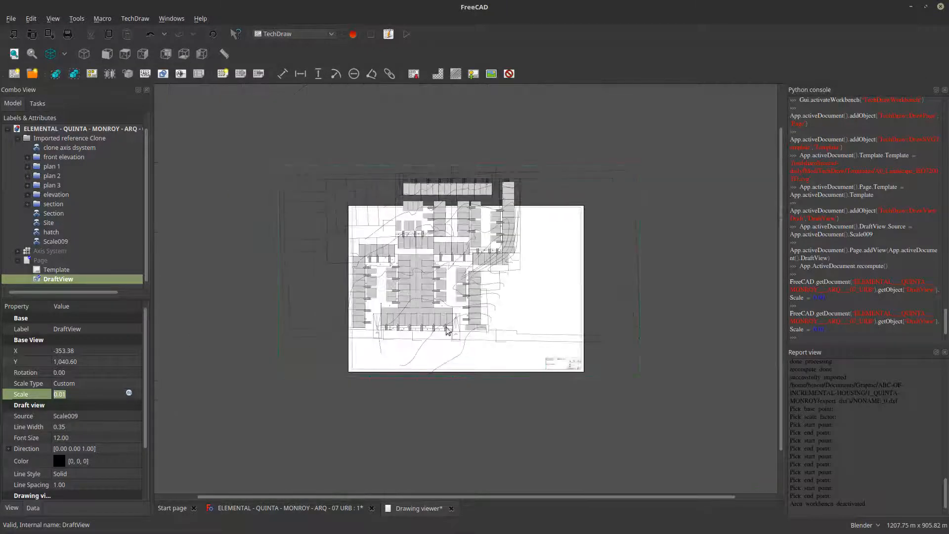
{"action": "left_click_drag", "start_coordinate": [404, 147], "coordinate": [429, 205]}
{"action": "scroll", "coordinate": [447, 233], "scroll_direction": "up", "scroll_amount": 10}
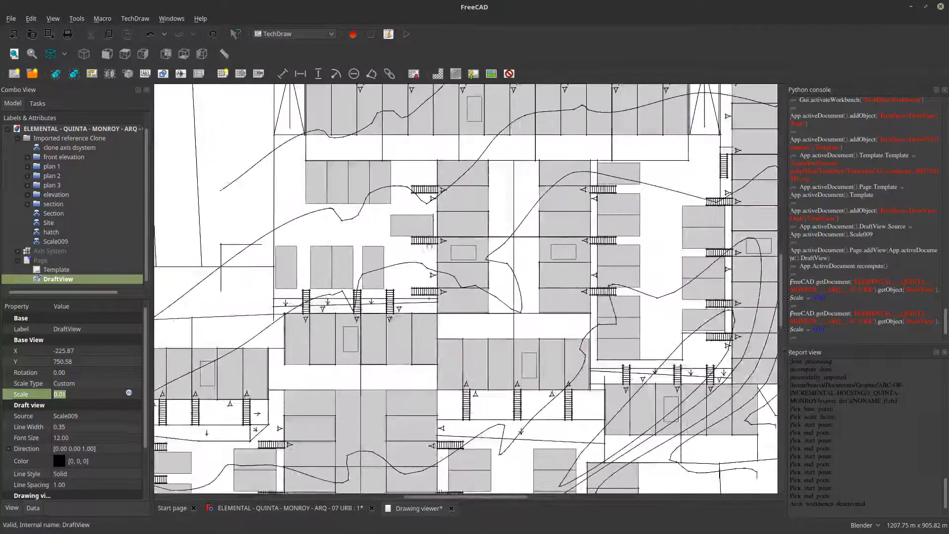
{"action": "mouse_move", "coordinate": [425, 216]}
{"action": "middle_mouse_down"}
{"action": "mouse_move", "coordinate": [448, 334]}
{"action": "mouse_move", "coordinate": [436, 352]}
{"action": "mouse_move", "coordinate": [416, 321]}
{"action": "middle_mouse_up"}
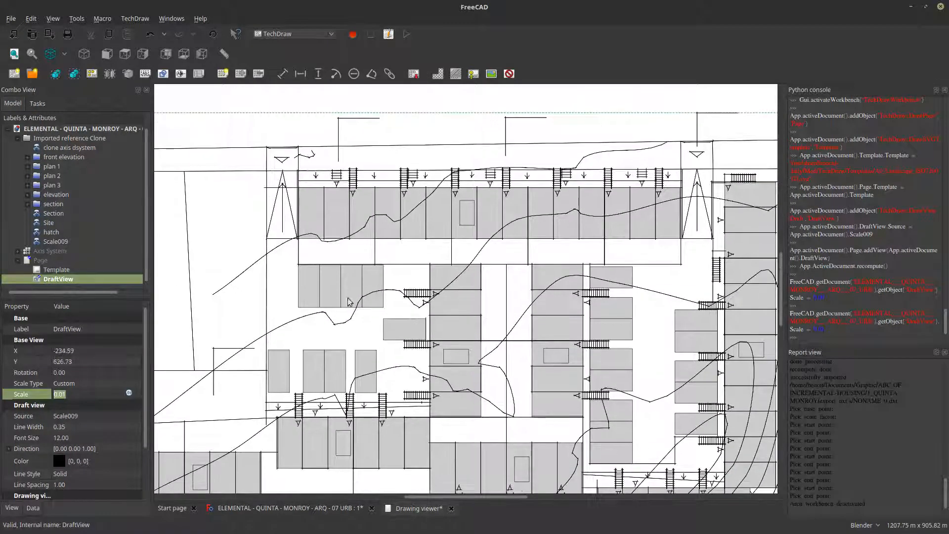
Delete the site drawing's DraftView from the page and accept the dependency warning
{"action": "left_click", "coordinate": [62, 271]}
{"action": "left_click", "coordinate": [63, 280]}
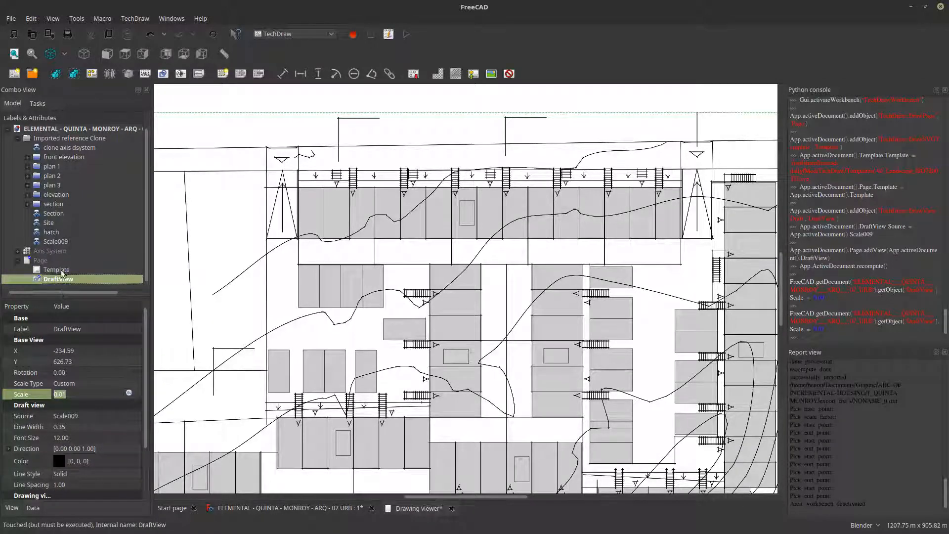
{"action": "key", "text": "Delete"}
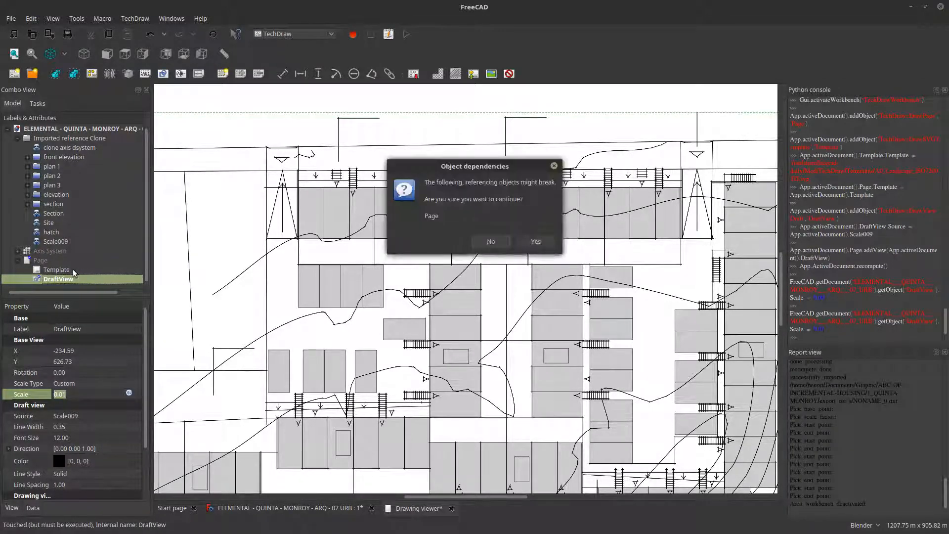
{"action": "left_click", "coordinate": [534, 246]}
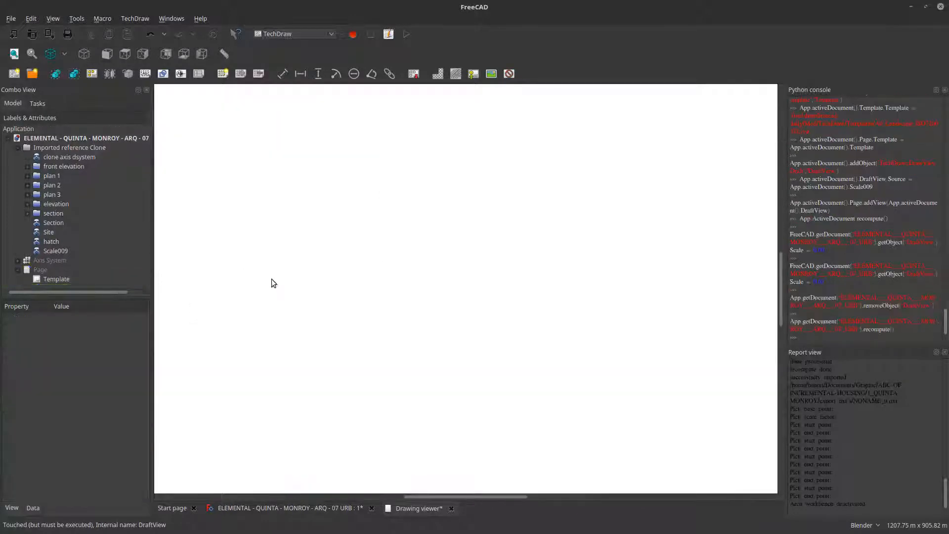
{"action": "scroll", "coordinate": [435, 331], "scroll_direction": "down", "scroll_amount": 5}
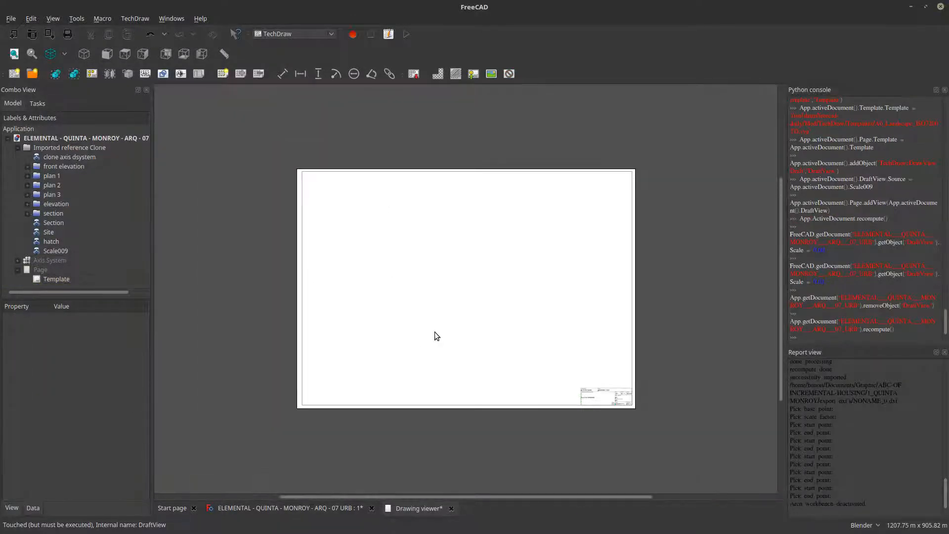
Insert the hatch object into the page as a Draft view
{"action": "left_click", "coordinate": [51, 250]}
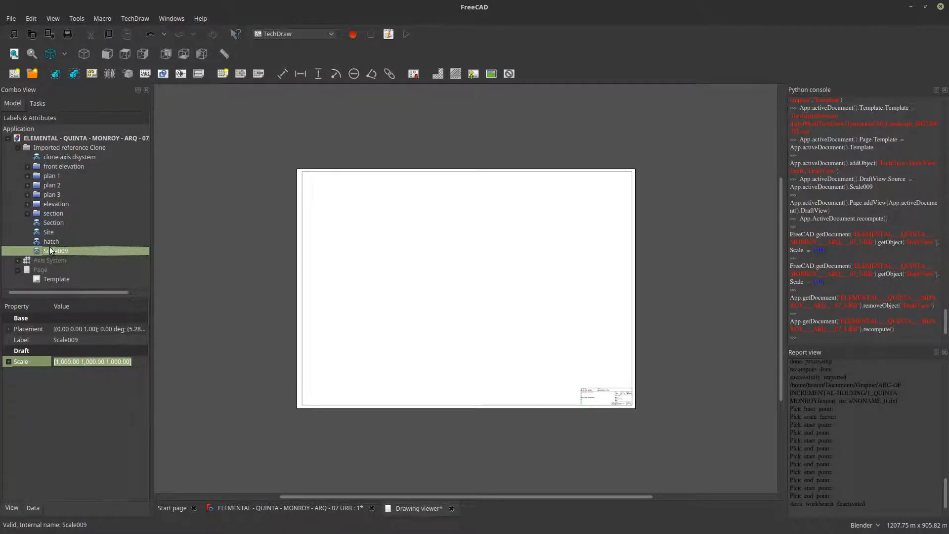
{"action": "left_click", "coordinate": [52, 241]}
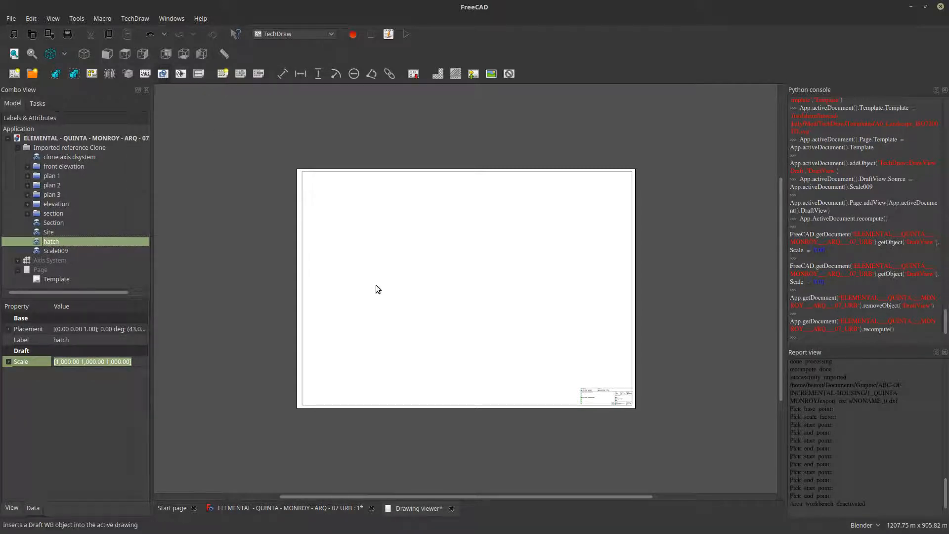
{"action": "scroll", "coordinate": [413, 333], "scroll_direction": "down", "scroll_amount": 6}
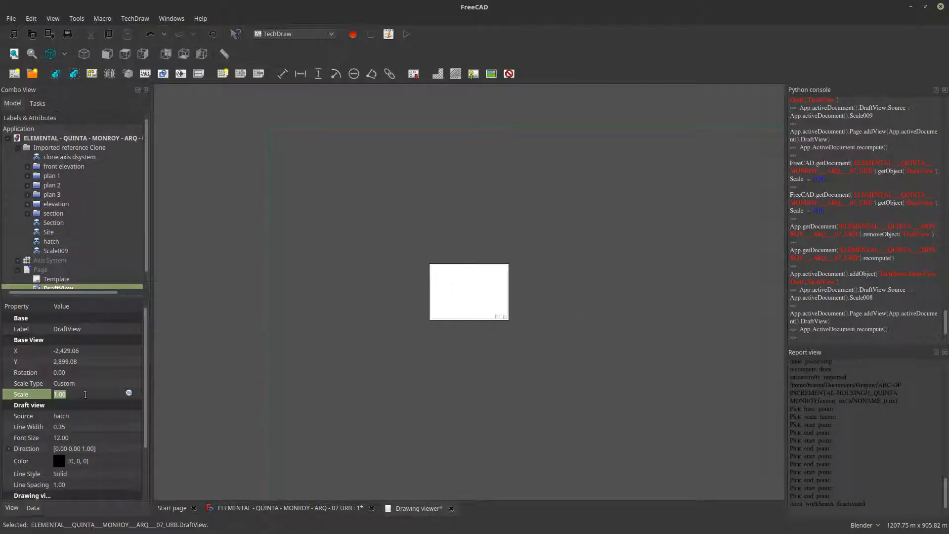
Set the scale of the hatch view to 0.01
{"action": "type", "text": "0"}
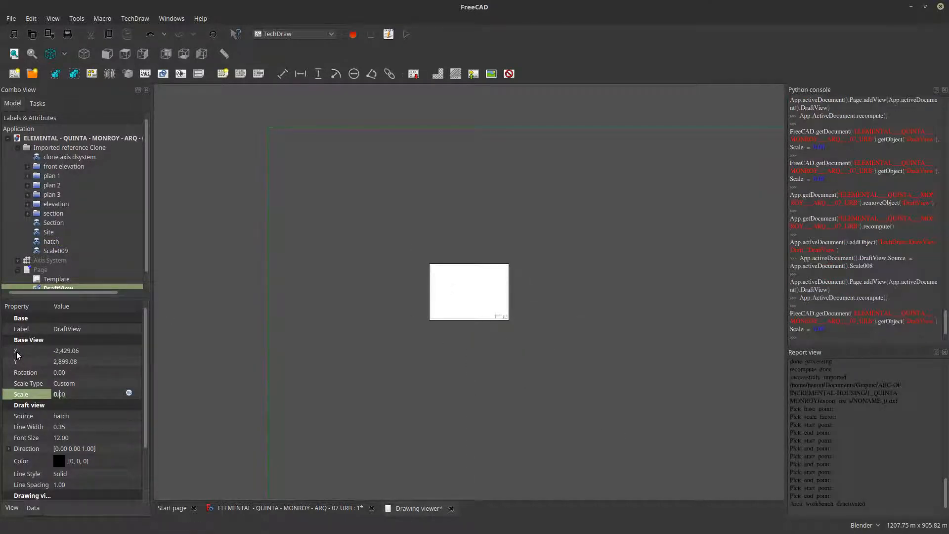
{"action": "type", "text": ".01"}
{"action": "key", "text": "Return"}
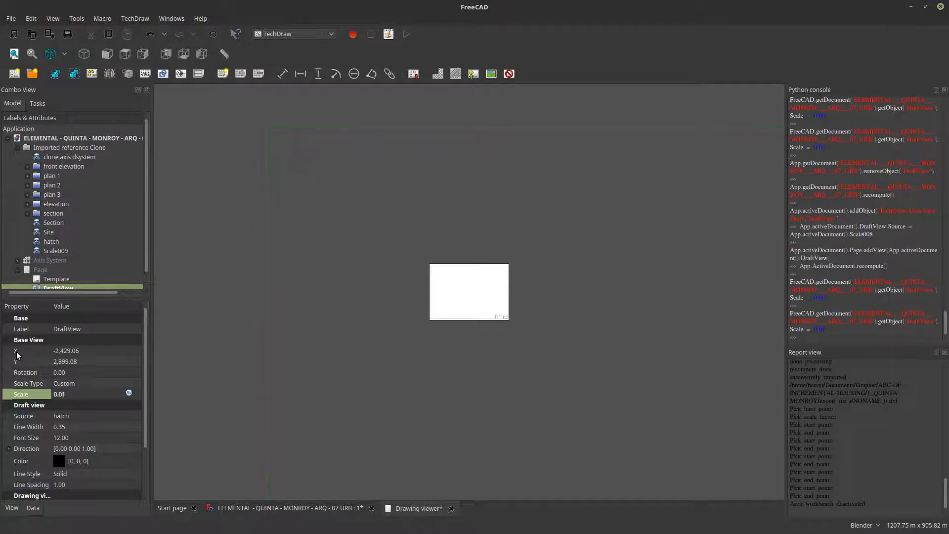
Move the hatch view inside the A0 page frame, at about X 214, Y 794, and inspect its hatch lines
{"action": "left_click_drag", "start_coordinate": [267, 124], "coordinate": [464, 299]}
{"action": "scroll", "coordinate": [464, 300], "scroll_direction": "up", "scroll_amount": 10}
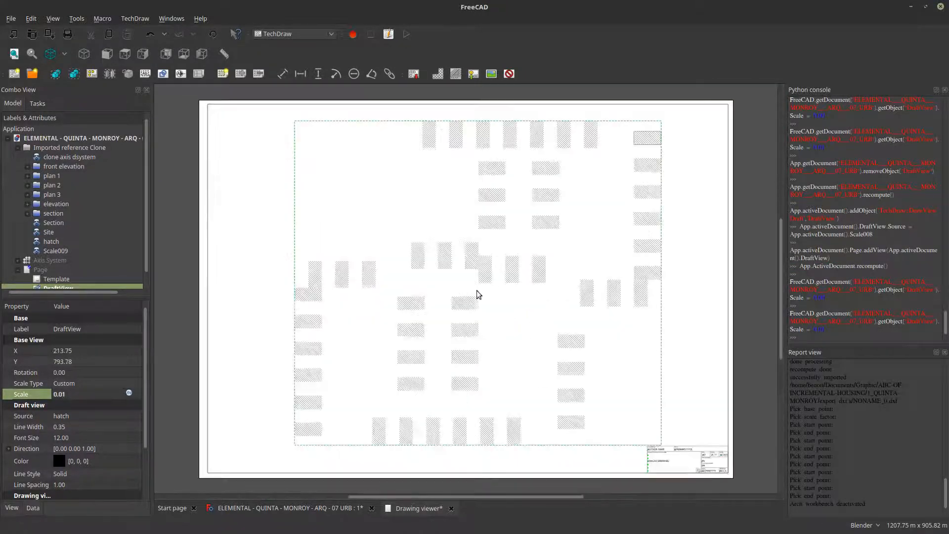
{"action": "scroll", "coordinate": [527, 262], "scroll_direction": "up", "scroll_amount": 8}
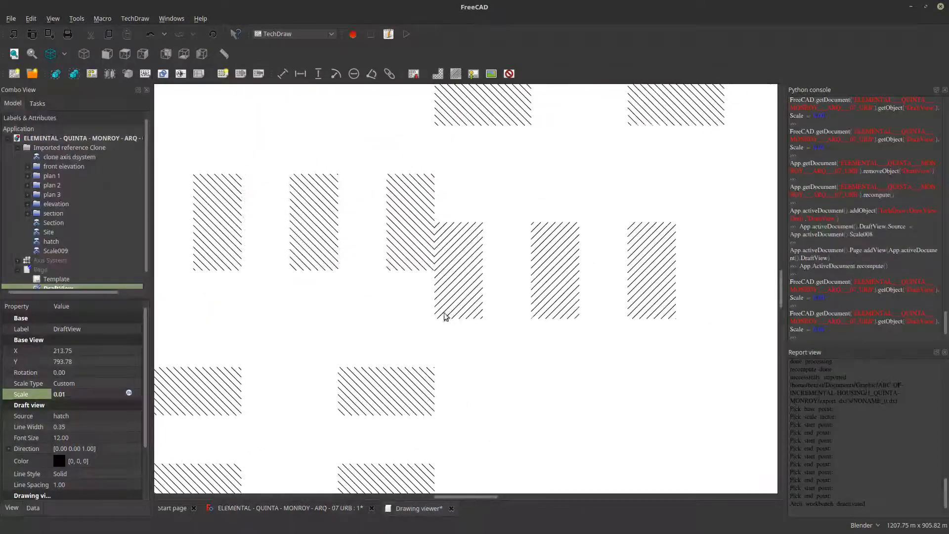
Reposition the hatch view inside the page frame at about X 125, Y 783, checking its hatch blocks
{"action": "scroll", "coordinate": [454, 294], "scroll_direction": "down", "scroll_amount": 10}
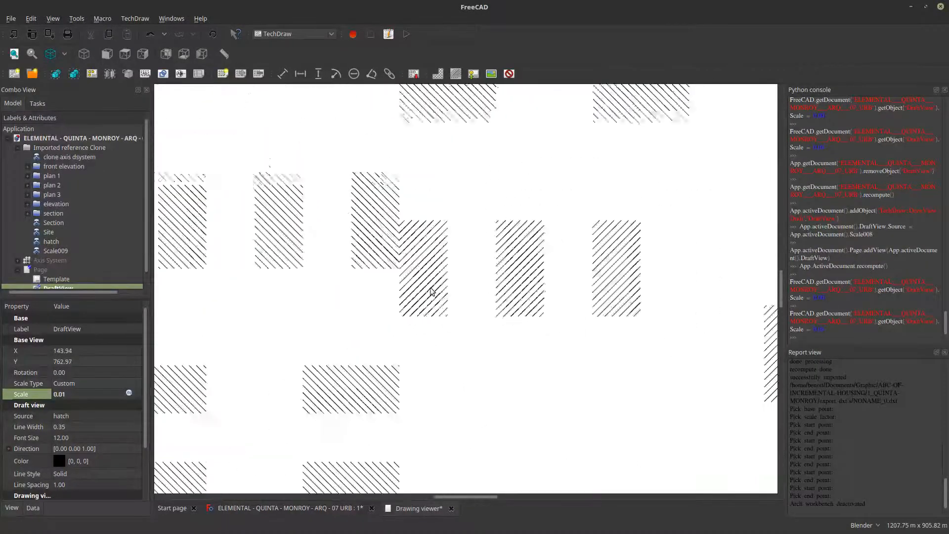
{"action": "left_click_drag", "start_coordinate": [509, 336], "coordinate": [506, 360]}
{"action": "scroll", "coordinate": [678, 138], "scroll_direction": "up", "scroll_amount": 4}
{"action": "left_click_drag", "start_coordinate": [680, 130], "coordinate": [400, 325]}
{"action": "scroll", "coordinate": [565, 129], "scroll_direction": "up", "scroll_amount": 7}
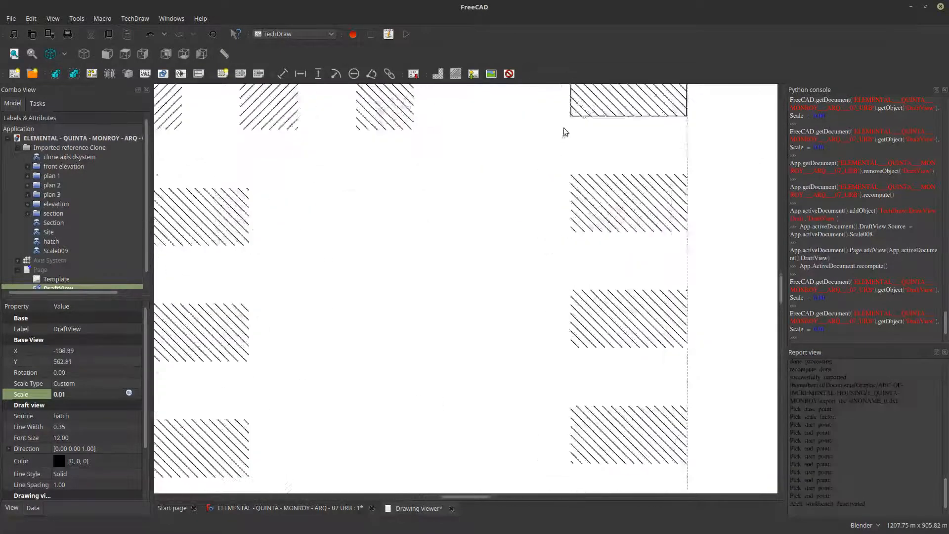
{"action": "left_click_drag", "start_coordinate": [559, 158], "coordinate": [393, 379]}
{"action": "scroll", "coordinate": [512, 251], "scroll_direction": "down", "scroll_amount": 10}
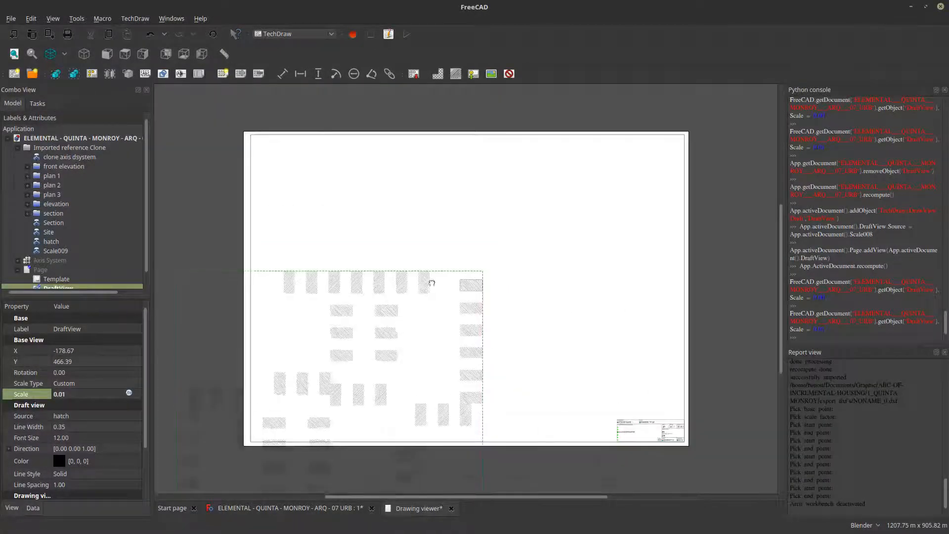
{"action": "left_click_drag", "start_coordinate": [428, 280], "coordinate": [492, 206]}
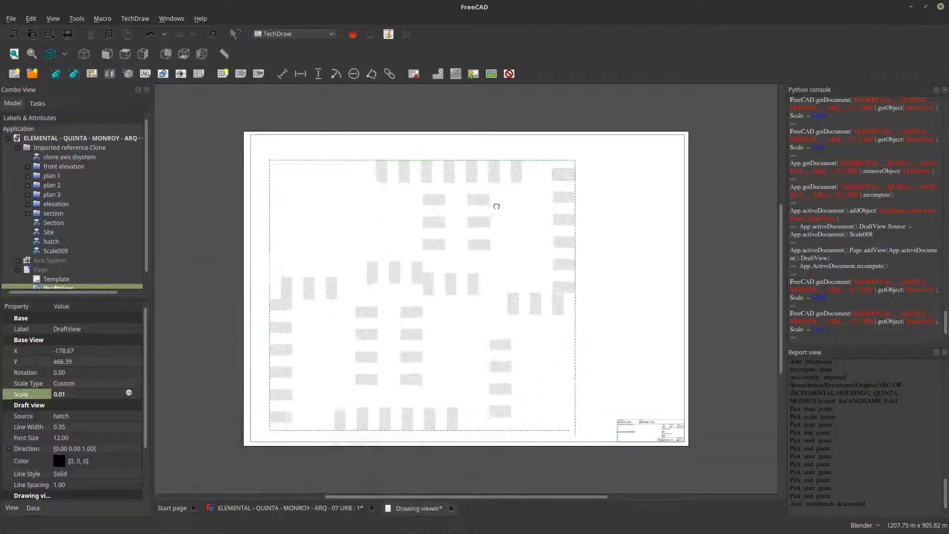
Insert the Site object into the page as a Draft view and move the hatch view off the sheet
{"action": "left_click", "coordinate": [52, 232]}
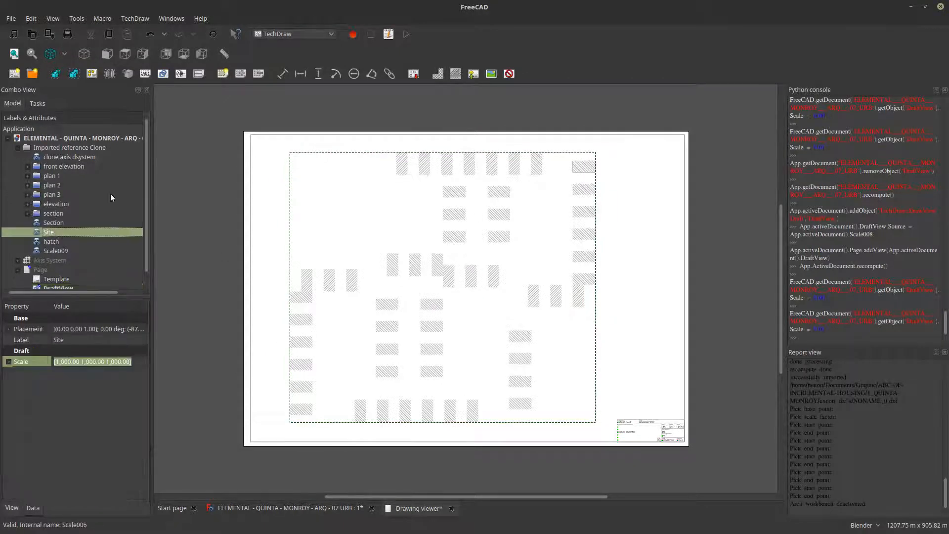
{"action": "left_click", "coordinate": [163, 74]}
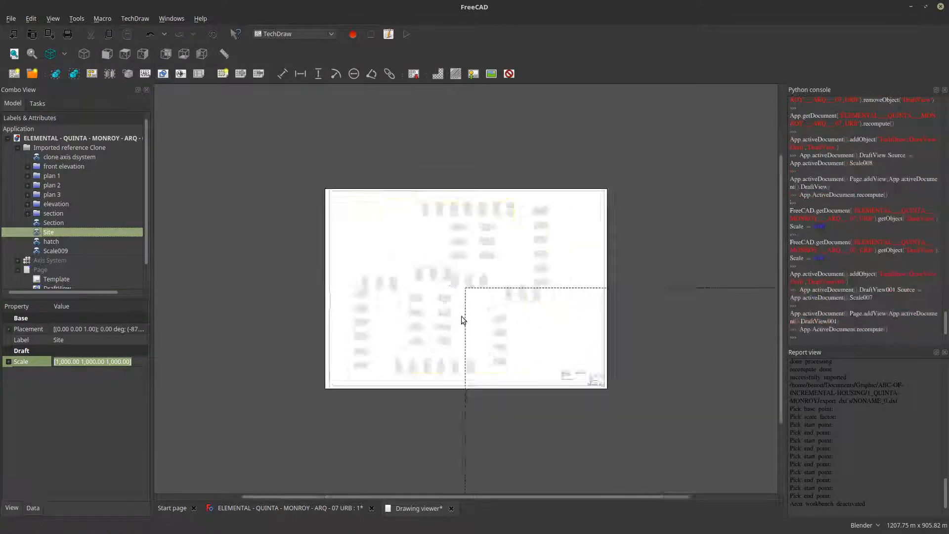
{"action": "scroll", "coordinate": [461, 316], "scroll_direction": "down", "scroll_amount": 5}
{"action": "left_click_drag", "start_coordinate": [429, 302], "coordinate": [263, 265]}
{"action": "left_click_drag", "start_coordinate": [566, 372], "coordinate": [362, 217]}
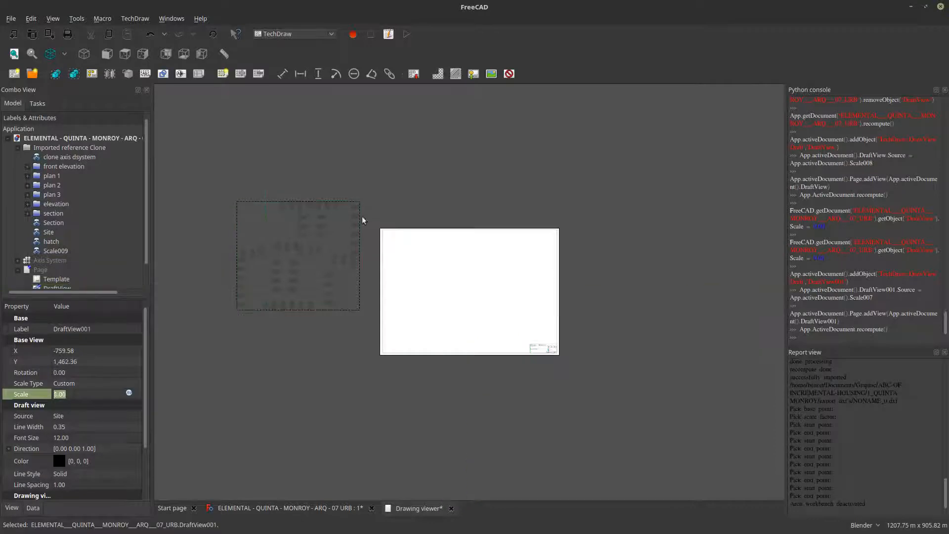
{"action": "scroll", "coordinate": [59, 277], "scroll_direction": "down", "scroll_amount": 2}
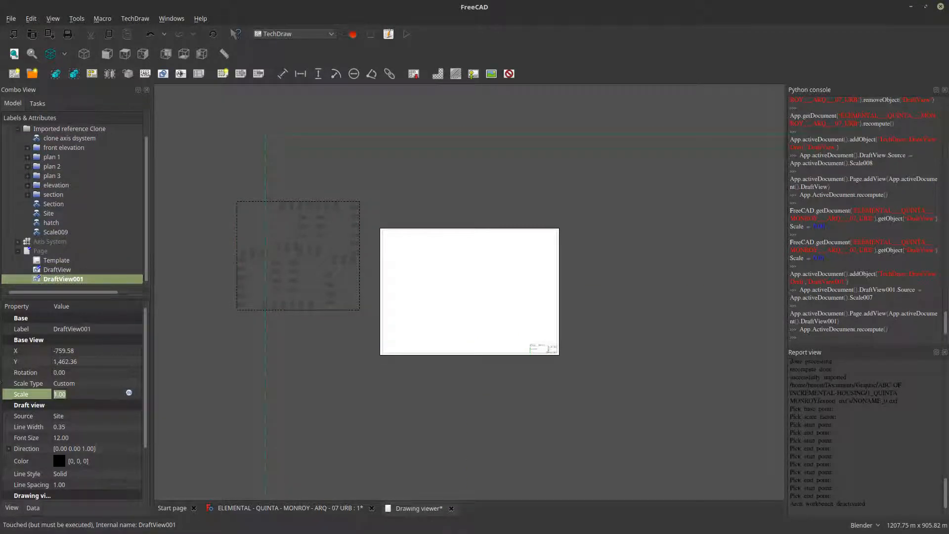
Set the Site view's scale to 0.01 and place its outline over the page, at about X -1,093, Y 2,513
{"action": "type", "text": "0.01"}
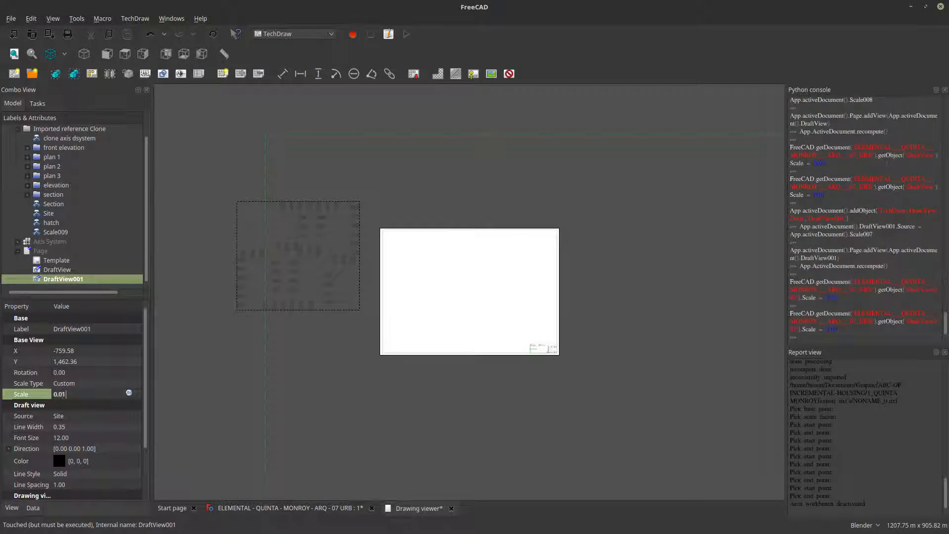
{"action": "key", "text": "Return"}
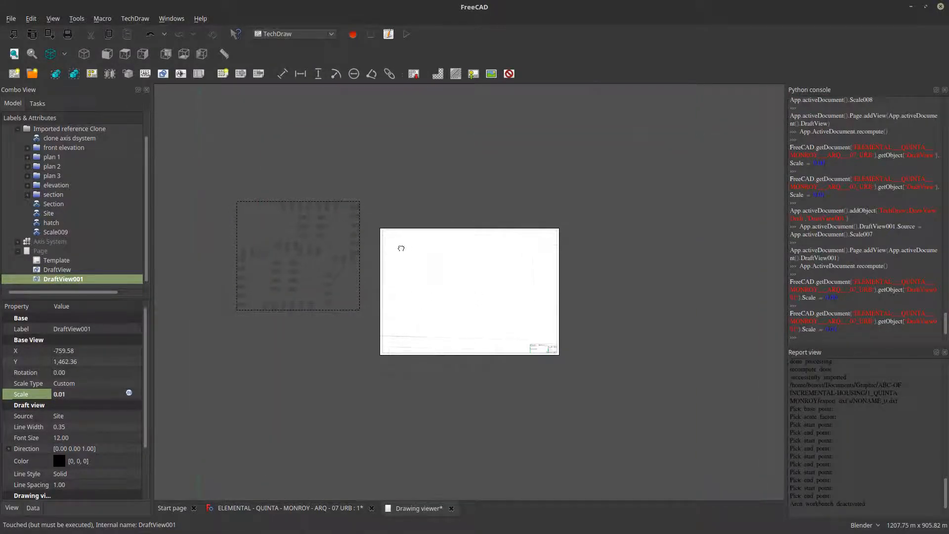
{"action": "scroll", "coordinate": [573, 376], "scroll_direction": "up", "scroll_amount": 5}
{"action": "scroll", "coordinate": [568, 415], "scroll_direction": "down", "scroll_amount": 3}
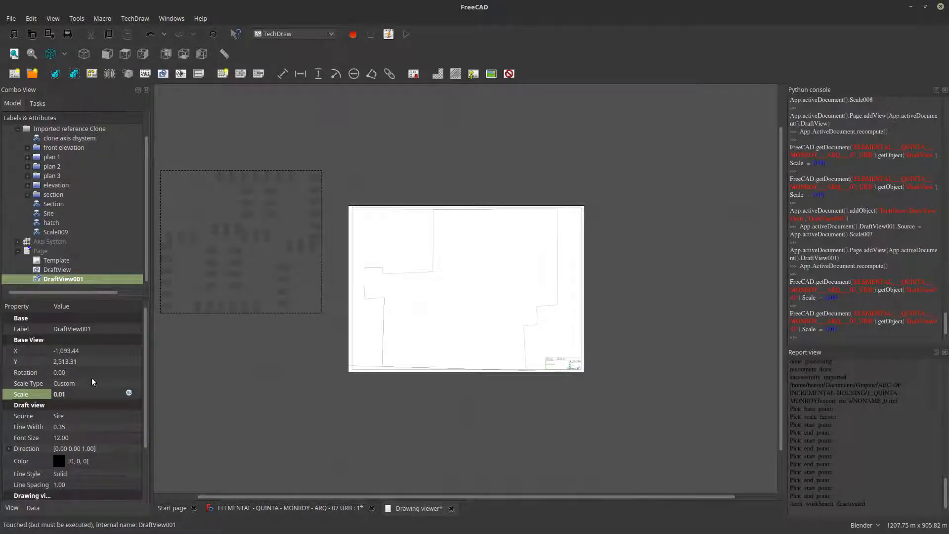
{"action": "scroll", "coordinate": [502, 326], "scroll_direction": "down", "scroll_amount": 5}
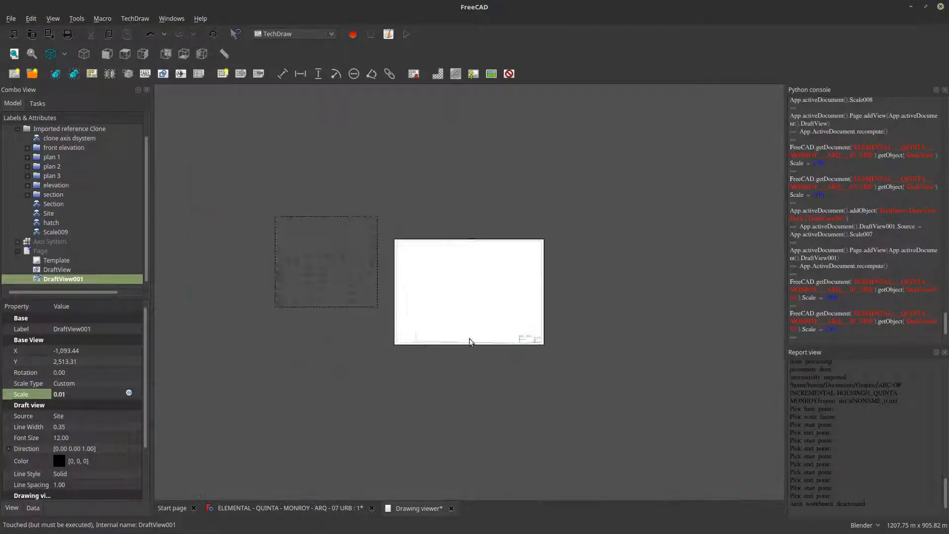
{"action": "left_click", "coordinate": [357, 273]}
Delete both the hatch and Site Draft views from the page, accepting the dependency warning
{"action": "left_click", "coordinate": [59, 279]}
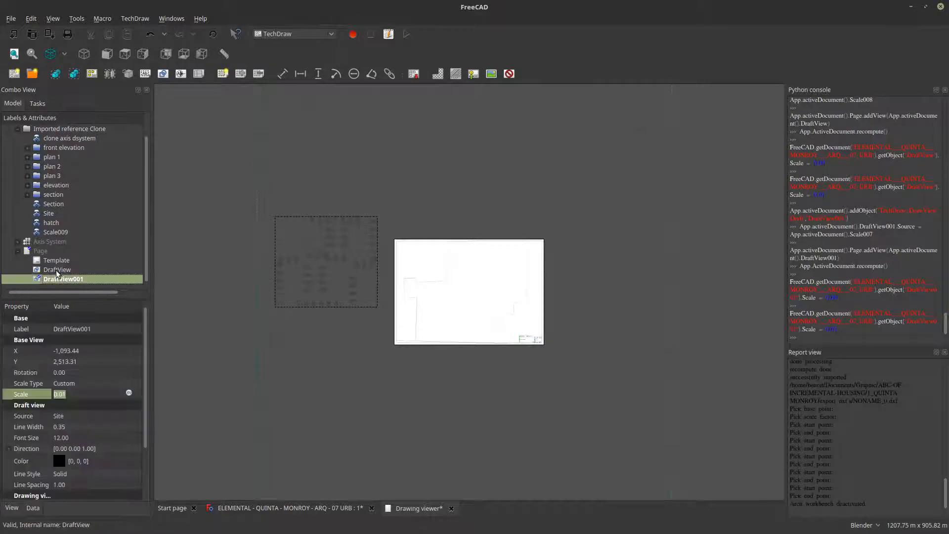
{"action": "left_click", "coordinate": [56, 269], "text": "ctrl"}
{"action": "key", "text": "Delete"}
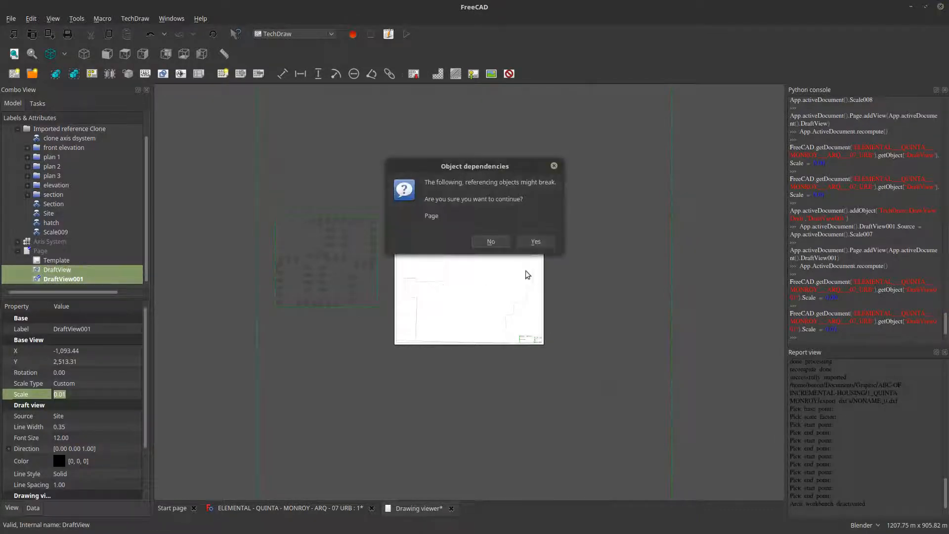
{"action": "left_click", "coordinate": [536, 242]}
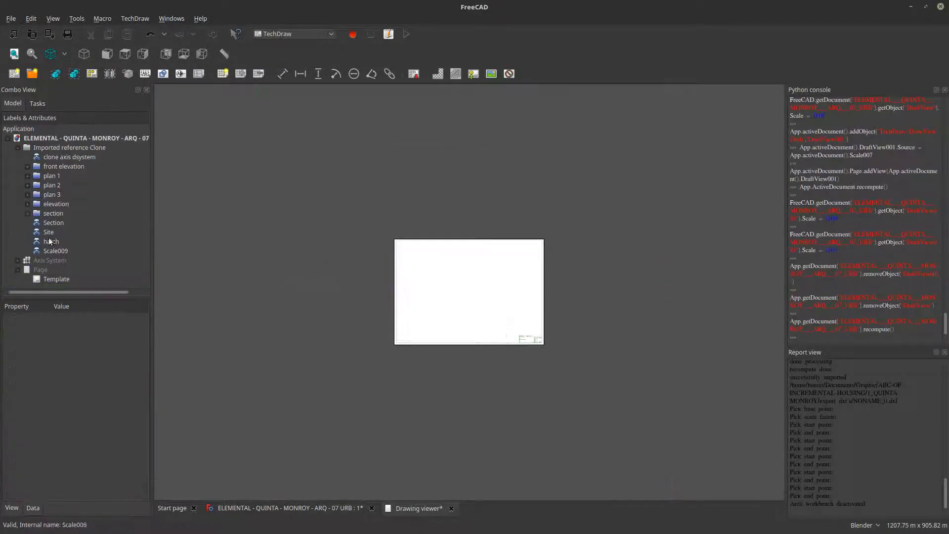
Insert the Section object into the page as a Draft view and set its scale to 0.01
{"action": "left_click", "coordinate": [53, 222]}
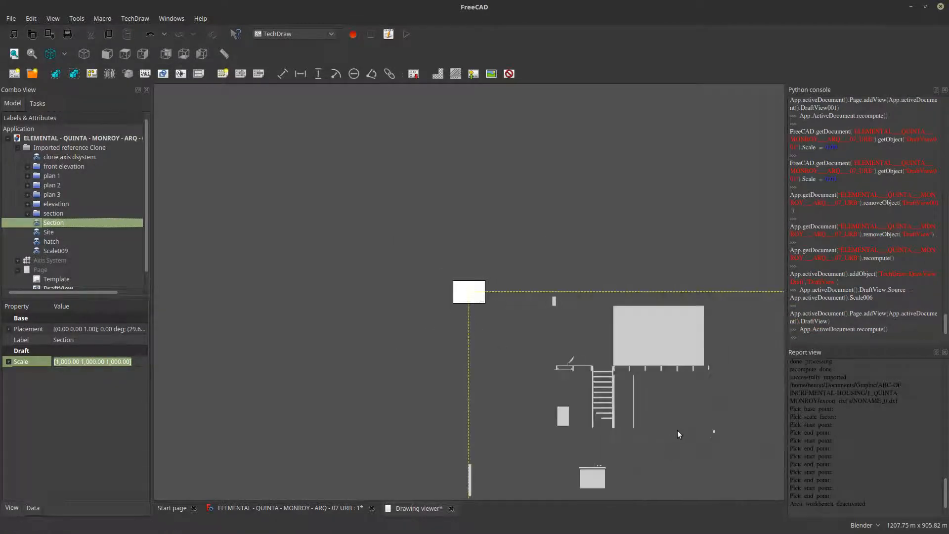
{"action": "left_click_drag", "start_coordinate": [678, 430], "coordinate": [502, 311]}
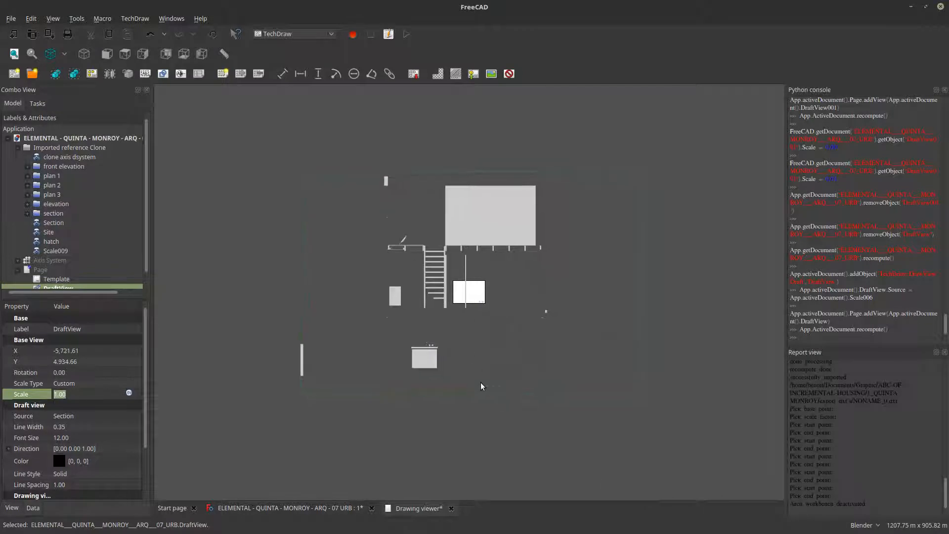
{"action": "left_click", "coordinate": [89, 486]}
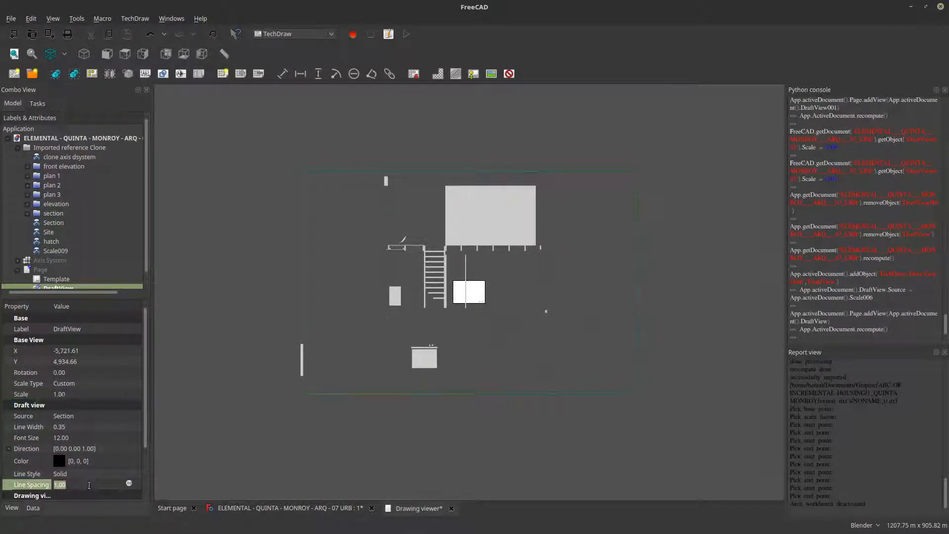
{"action": "left_click", "coordinate": [73, 394]}
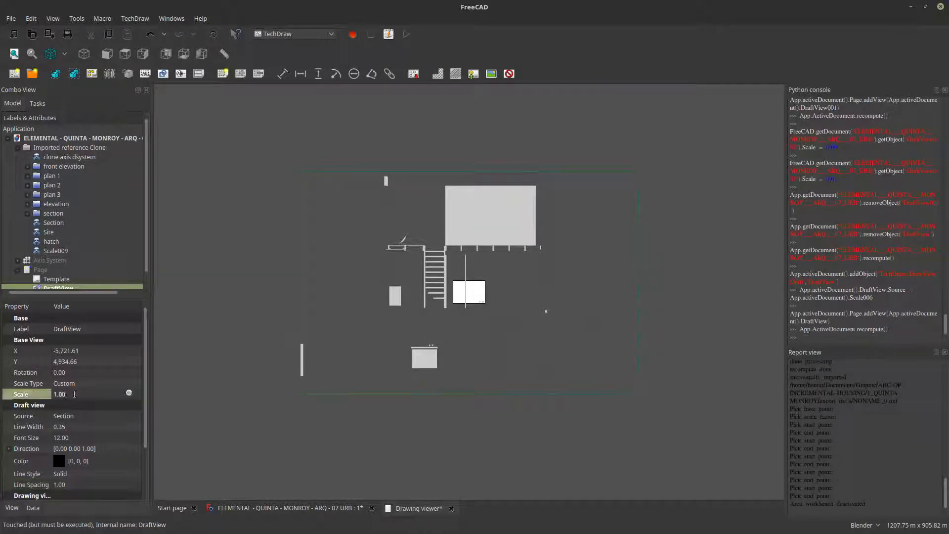
{"action": "type", "text": "0.01"}
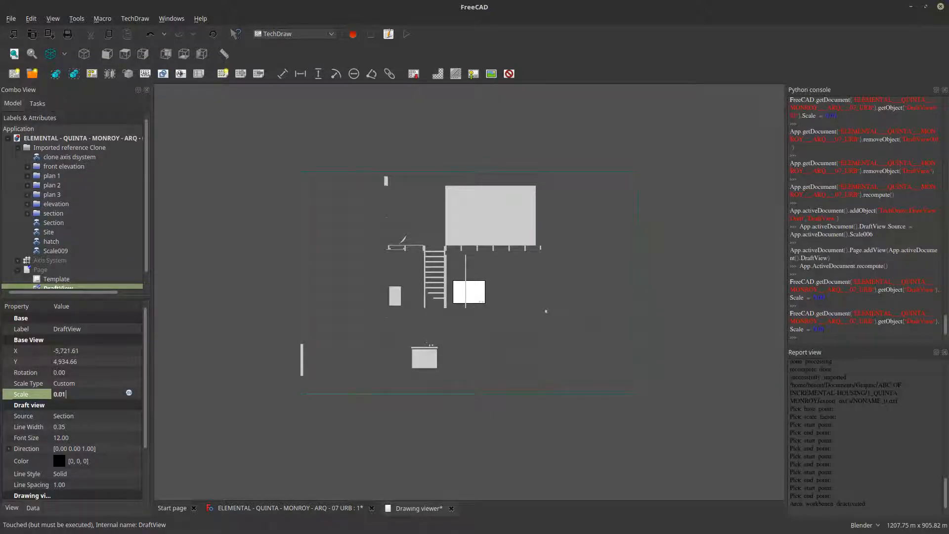
{"action": "key", "text": "Return"}
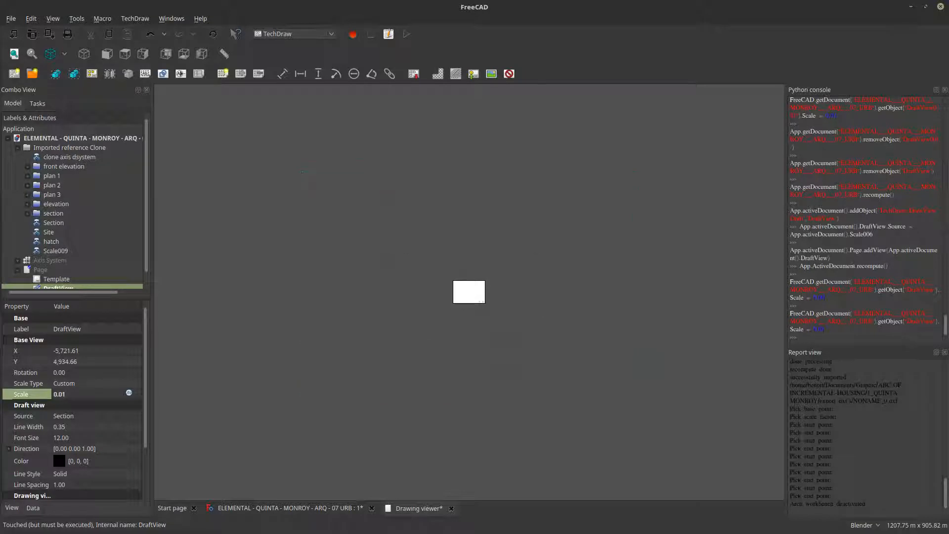
Move the section view onto the page at about X 386, Y 518, and inspect its linework
{"action": "left_click", "coordinate": [302, 172]}
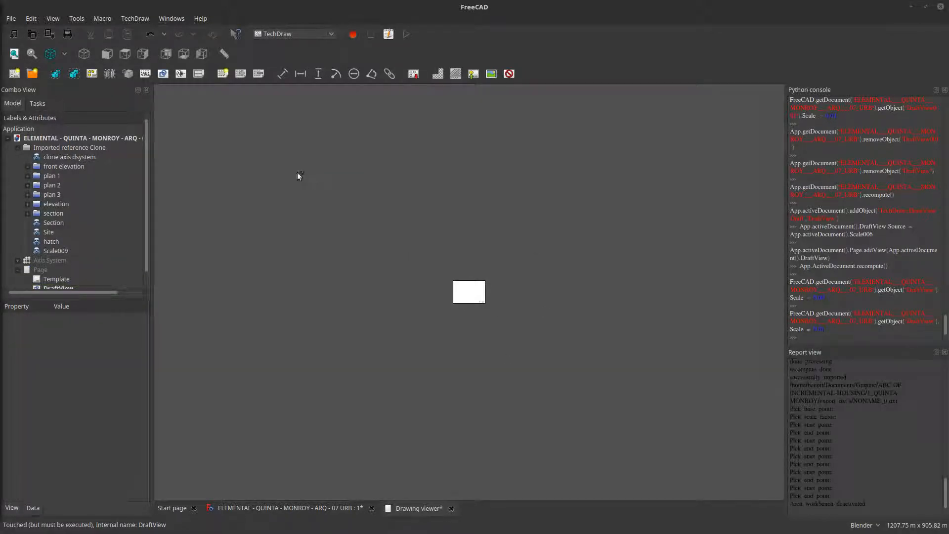
{"action": "left_click", "coordinate": [442, 281]}
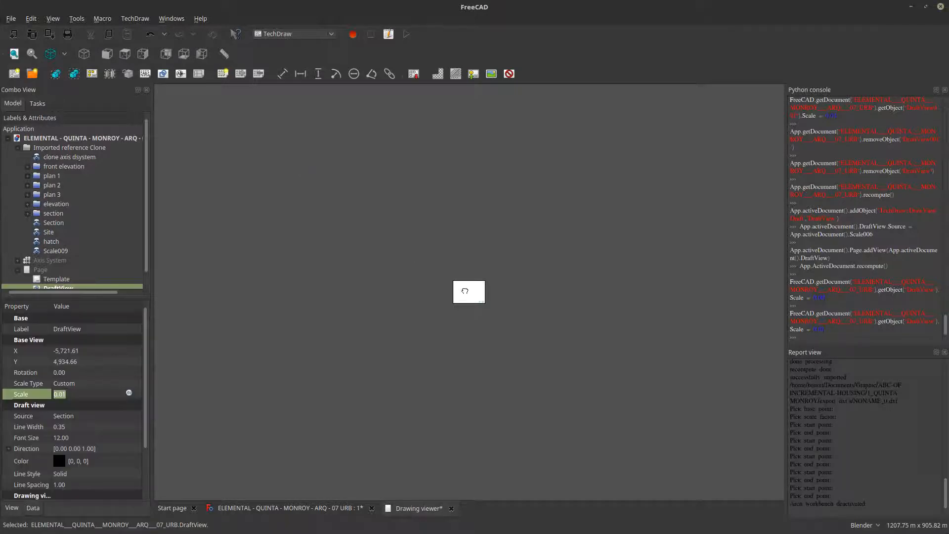
{"action": "scroll", "coordinate": [459, 299], "scroll_direction": "up", "scroll_amount": 10}
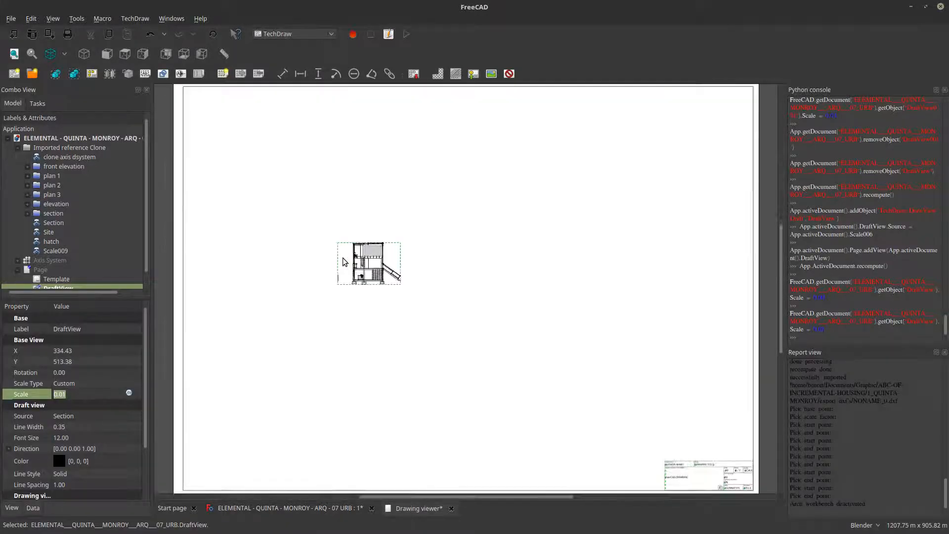
{"action": "scroll", "coordinate": [431, 388], "scroll_direction": "up", "scroll_amount": 8}
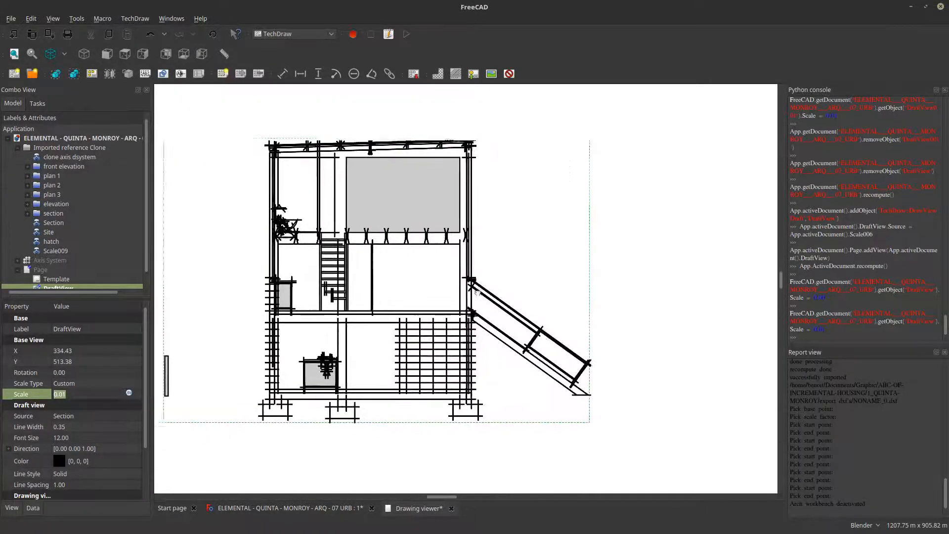
{"action": "scroll", "coordinate": [514, 293], "scroll_direction": "up", "scroll_amount": 4}
{"action": "mouse_move", "coordinate": [442, 329]}
{"action": "left_mouse_down"}
{"action": "mouse_move", "coordinate": [470, 317]}
{"action": "mouse_move", "coordinate": [472, 324]}
{"action": "left_mouse_up"}
{"action": "scroll", "coordinate": [472, 324], "scroll_direction": "down", "scroll_amount": 3}
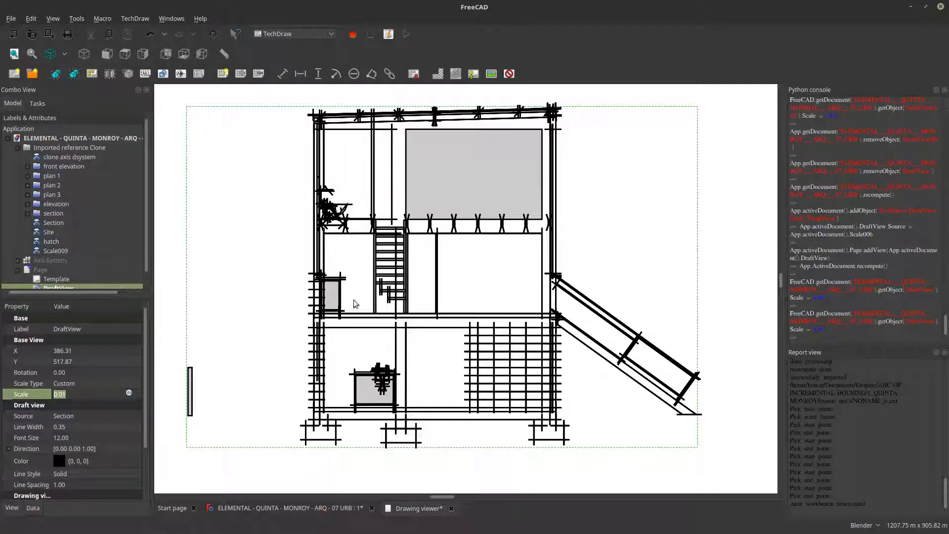
{"action": "scroll", "coordinate": [431, 294], "scroll_direction": "down", "scroll_amount": 2}
{"action": "scroll", "coordinate": [431, 295], "scroll_direction": "up", "scroll_amount": 3}
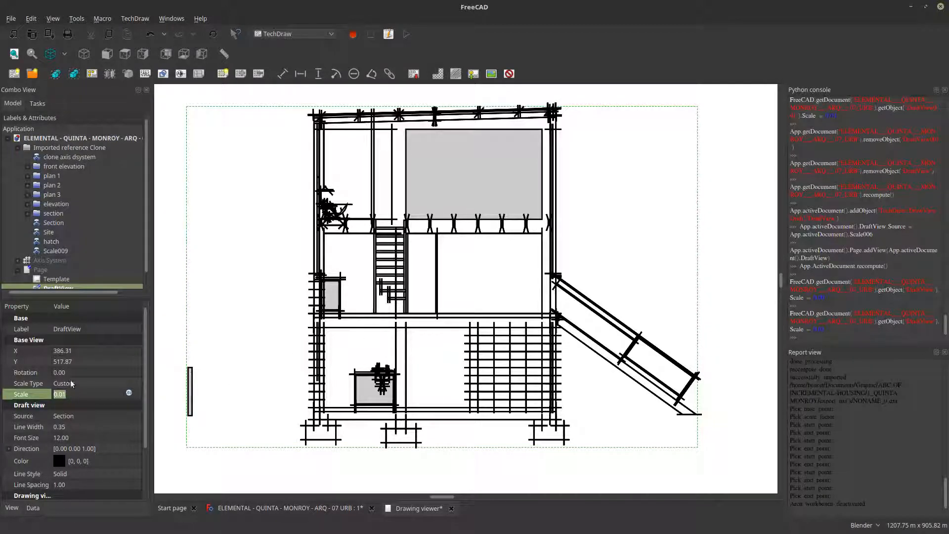
Set the section view's line width to 0.20 and recompute the document
{"action": "left_click_drag", "start_coordinate": [144, 372], "coordinate": [147, 399]}
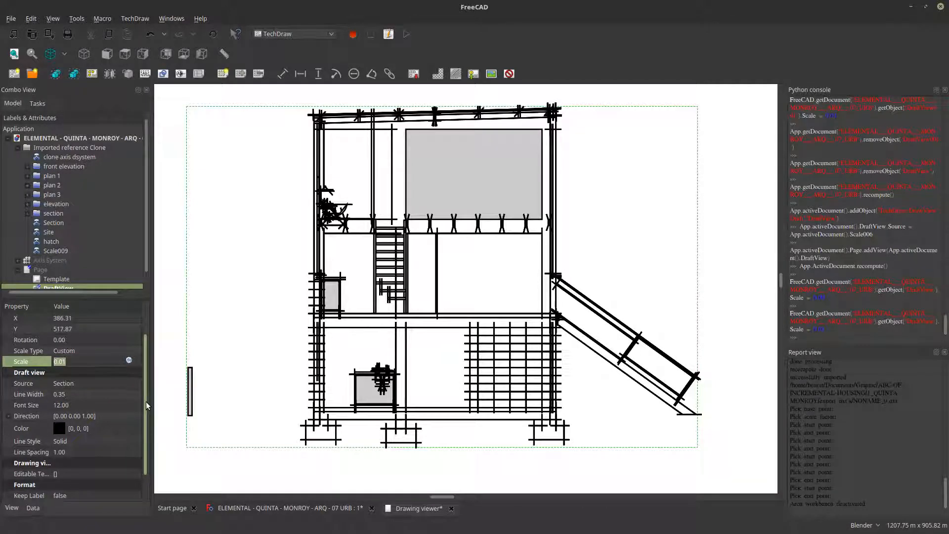
{"action": "left_click", "coordinate": [82, 394]}
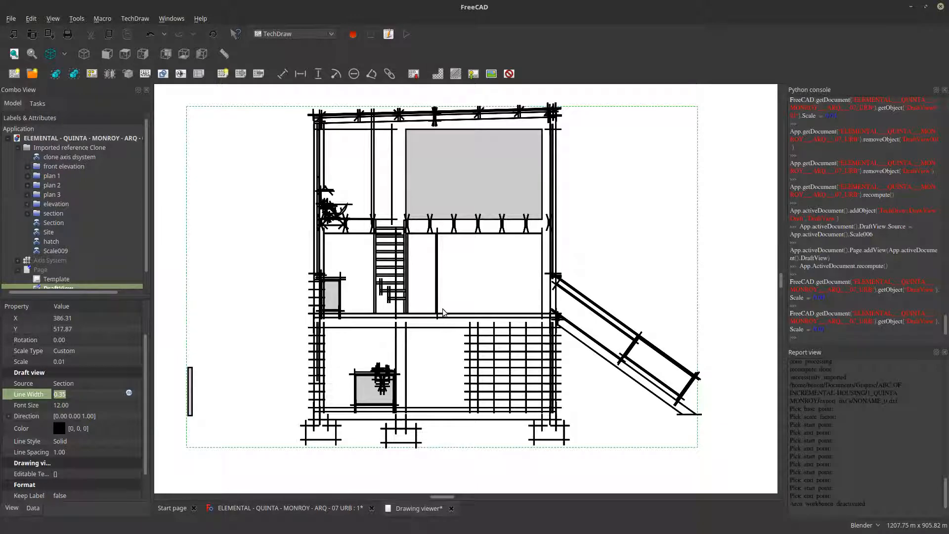
{"action": "type", "text": "00"}
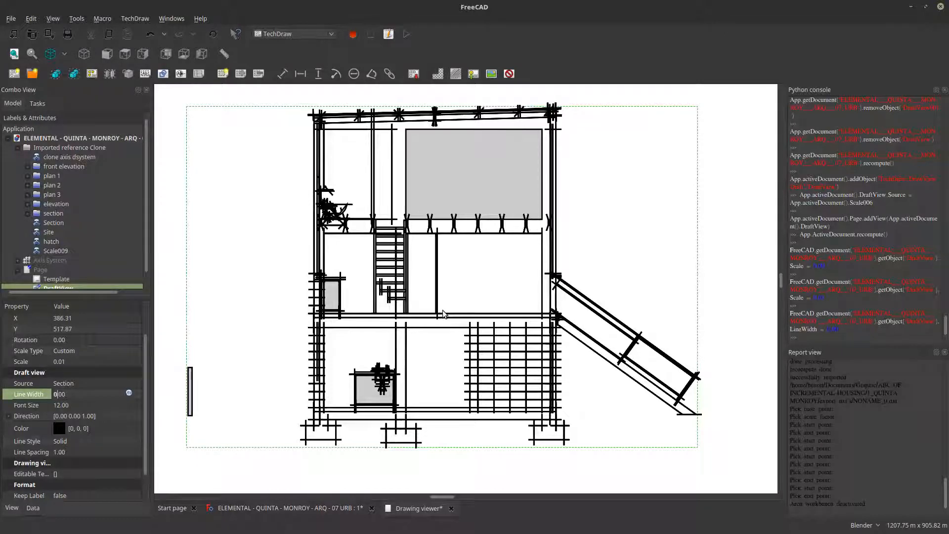
{"action": "left_click", "coordinate": [213, 34]}
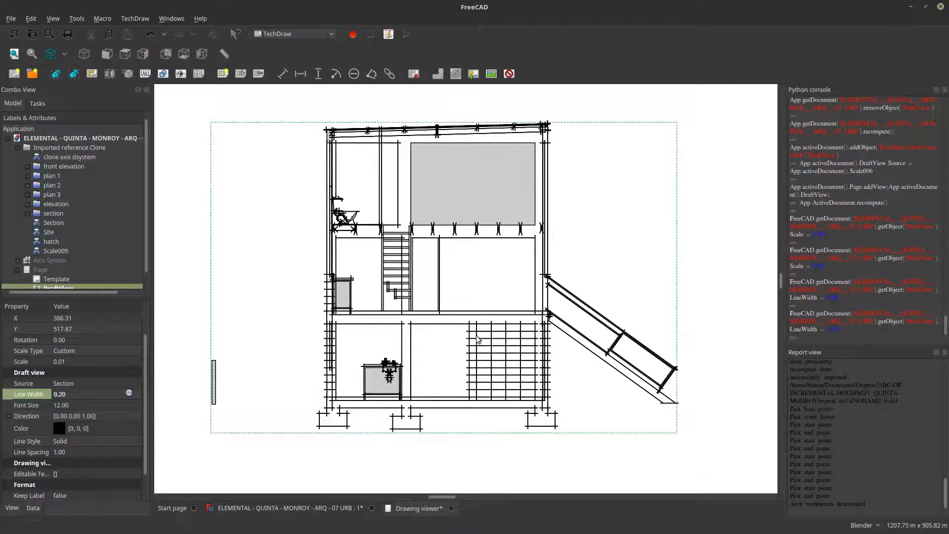
Examine the section drawing's lines in the 3D model, around the external stair and the adjoining floor slab
{"action": "scroll", "coordinate": [478, 341], "scroll_direction": "down", "scroll_amount": 1}
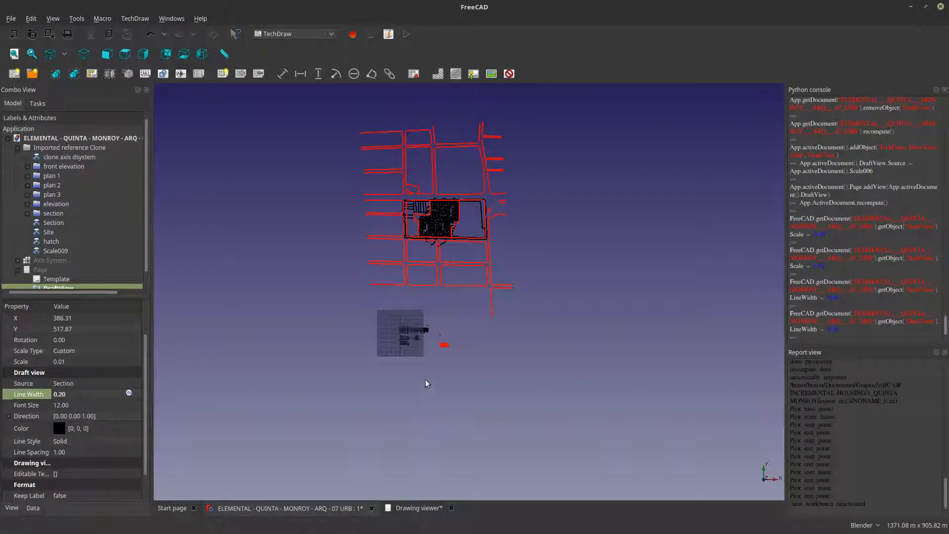
{"action": "scroll", "coordinate": [435, 341], "scroll_direction": "up", "scroll_amount": 6}
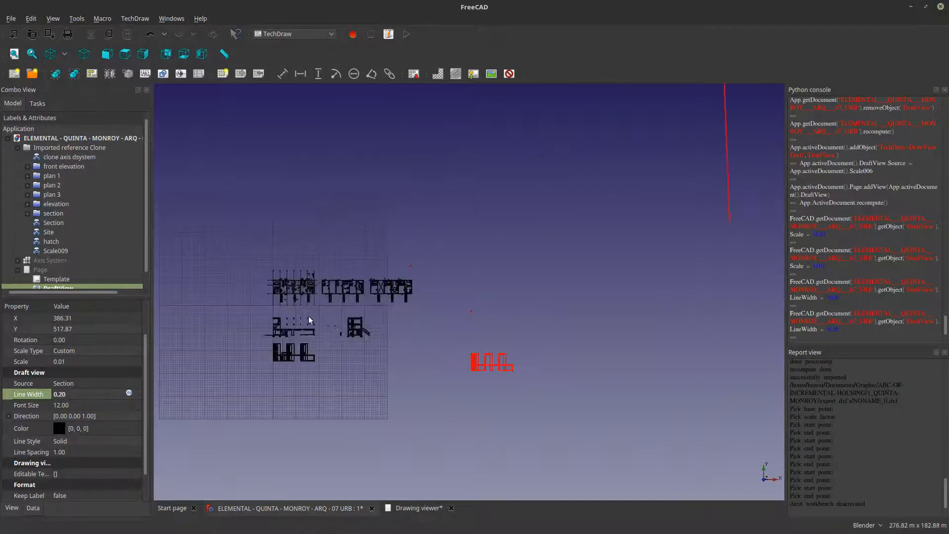
{"action": "scroll", "coordinate": [369, 330], "scroll_direction": "up", "scroll_amount": 10}
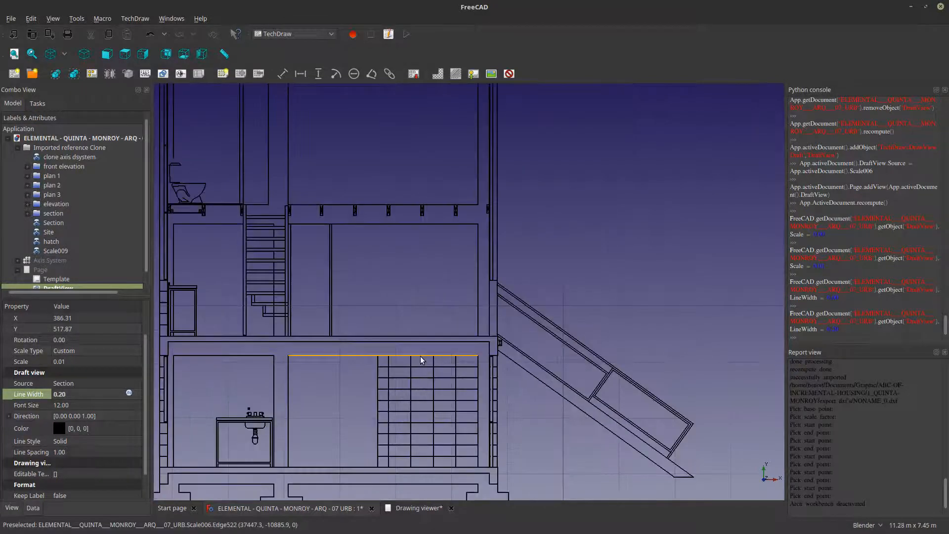
{"action": "scroll", "coordinate": [504, 374], "scroll_direction": "up", "scroll_amount": 6}
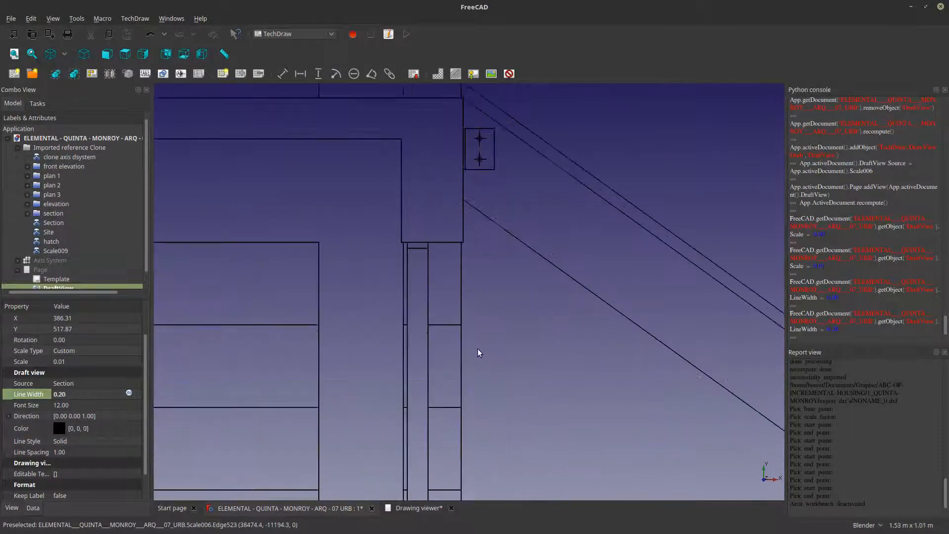
Return to the drawing page and delete the section's Draft view from it
{"action": "scroll", "coordinate": [478, 349], "scroll_direction": "down", "scroll_amount": 8}
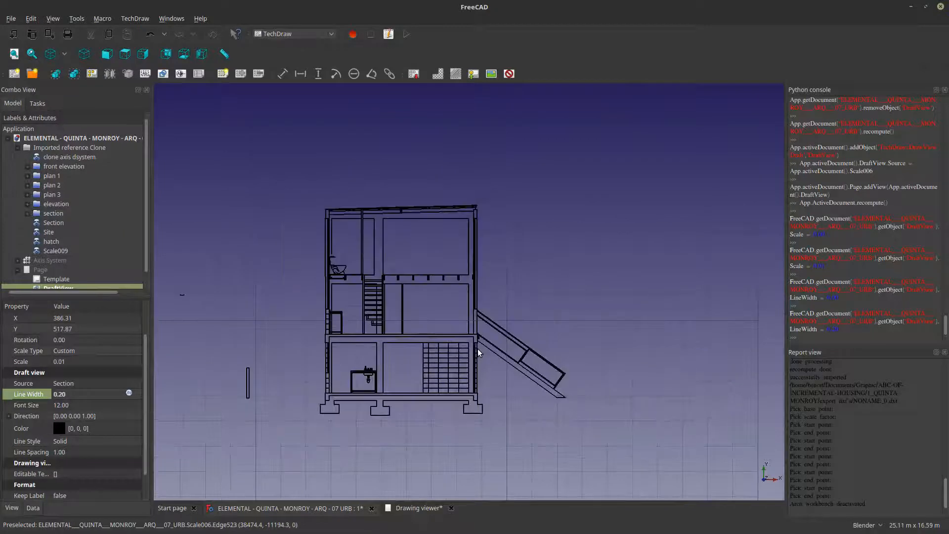
{"action": "left_click", "coordinate": [419, 509]}
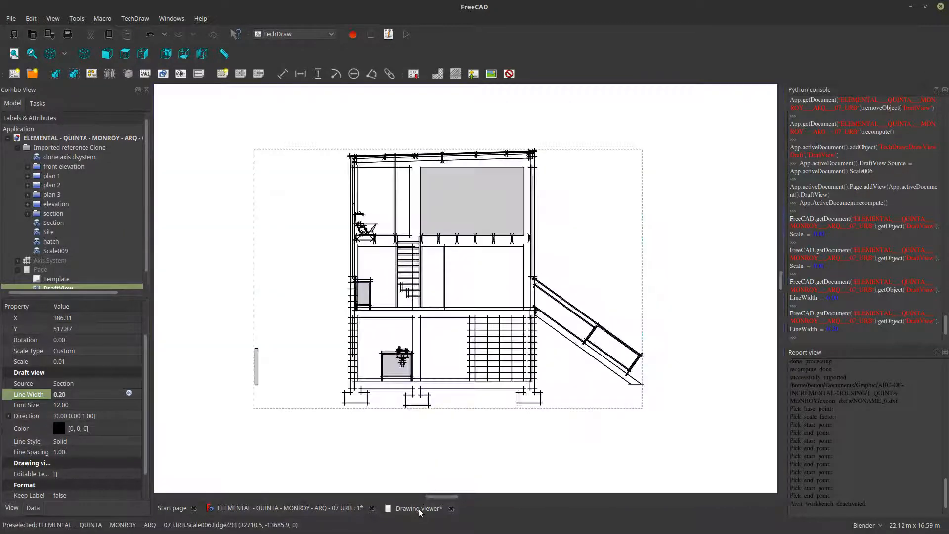
{"action": "scroll", "coordinate": [425, 286], "scroll_direction": "up", "scroll_amount": 2}
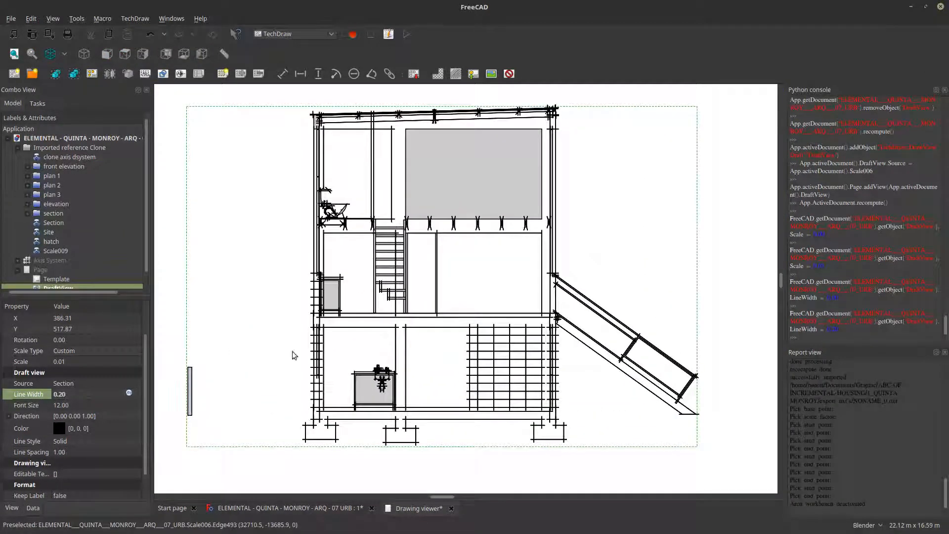
{"action": "left_click", "coordinate": [63, 281]}
{"action": "scroll", "coordinate": [62, 280], "scroll_direction": "down", "scroll_amount": 1}
{"action": "left_click", "coordinate": [63, 280]}
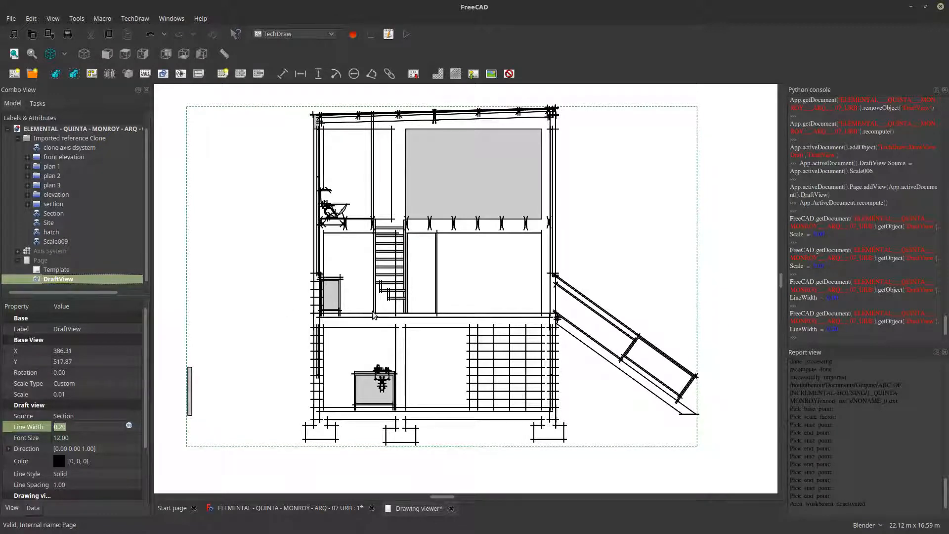
{"action": "key", "text": "Delete"}
{"action": "left_click", "coordinate": [528, 241]}
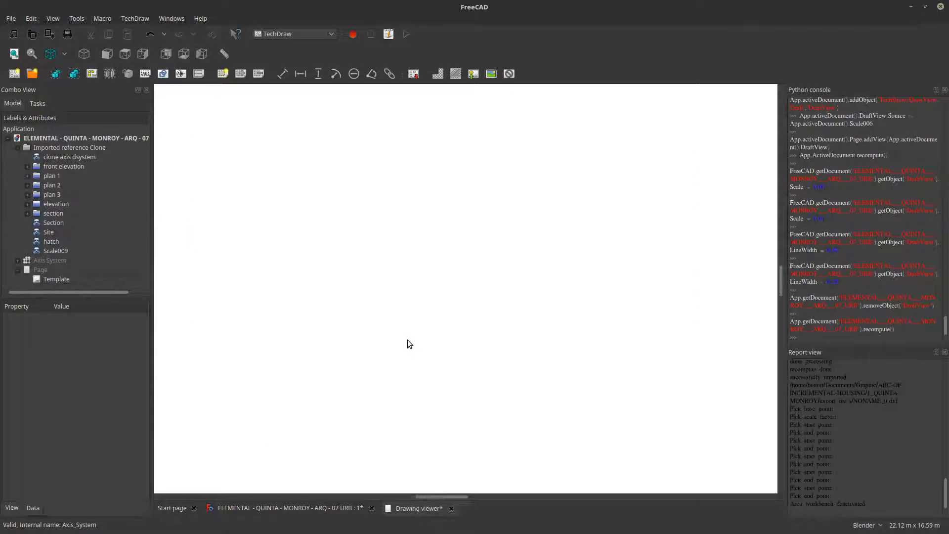
Insert the plan 1 group into the page as a Draft view and set its scale to 0.01
{"action": "scroll", "coordinate": [408, 340], "scroll_direction": "down", "scroll_amount": 5}
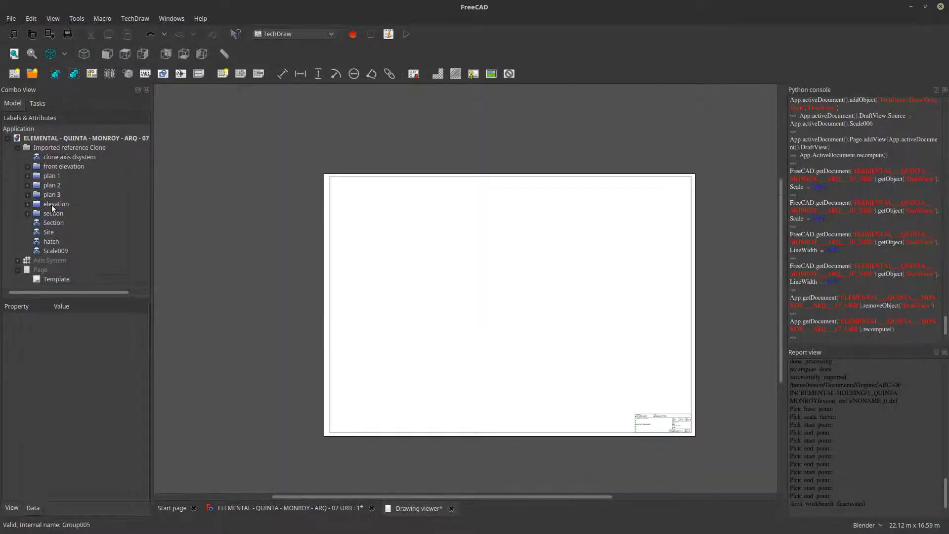
{"action": "left_click", "coordinate": [49, 177]}
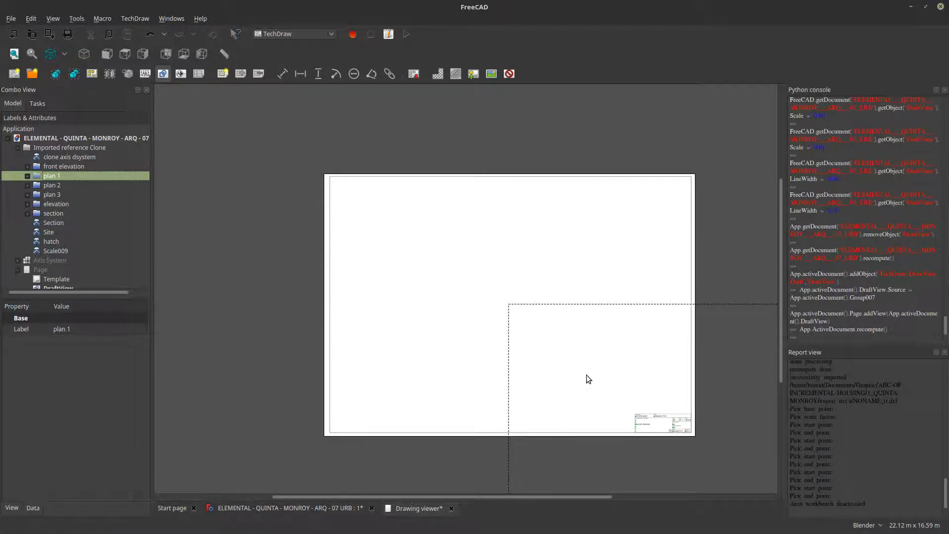
{"action": "left_click", "coordinate": [137, 285]}
{"action": "scroll", "coordinate": [459, 346], "scroll_direction": "down", "scroll_amount": 5}
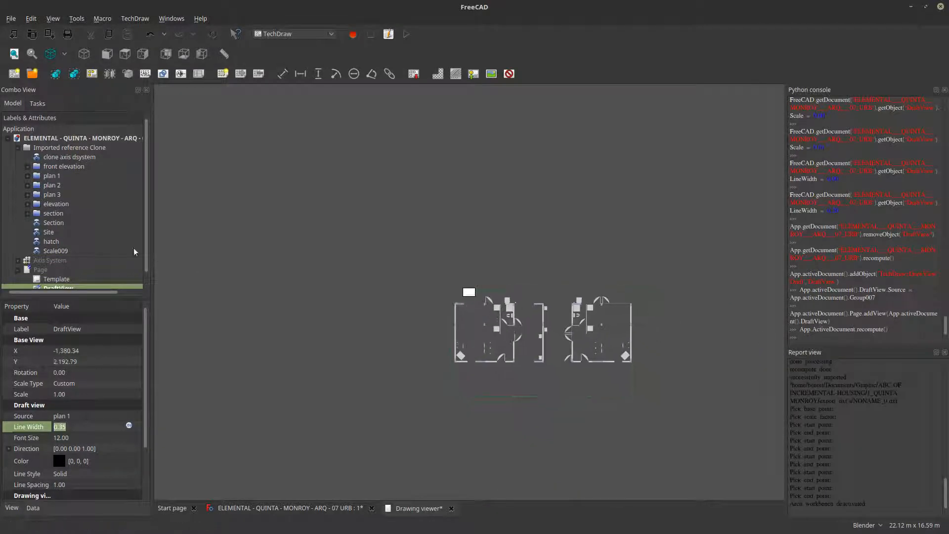
{"action": "left_click", "coordinate": [59, 271]}
{"action": "left_click", "coordinate": [59, 279]}
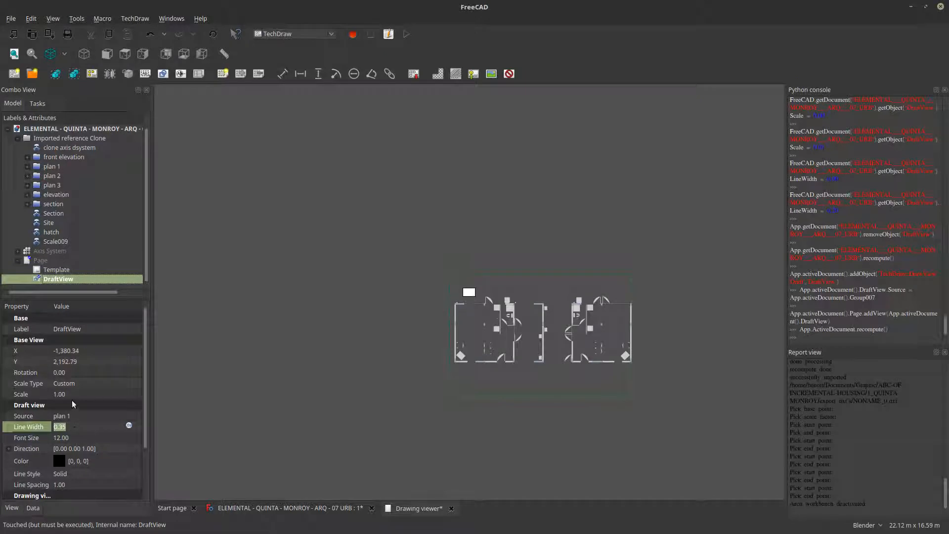
{"action": "left_click", "coordinate": [71, 395]}
{"action": "type", "text": "0.01"}
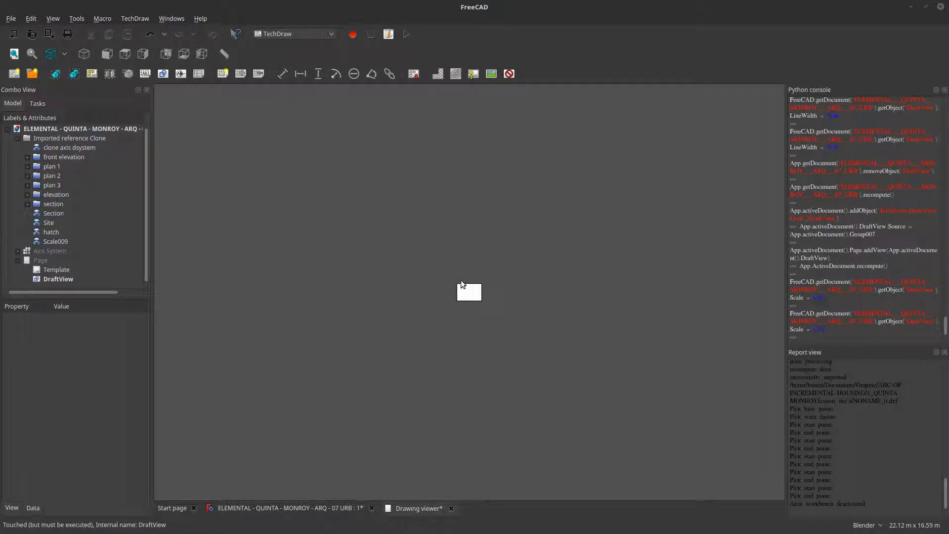
Move the plan 1 view onto the page at about X 357, Y 537, and inspect its linework
{"action": "left_click", "coordinate": [458, 286]}
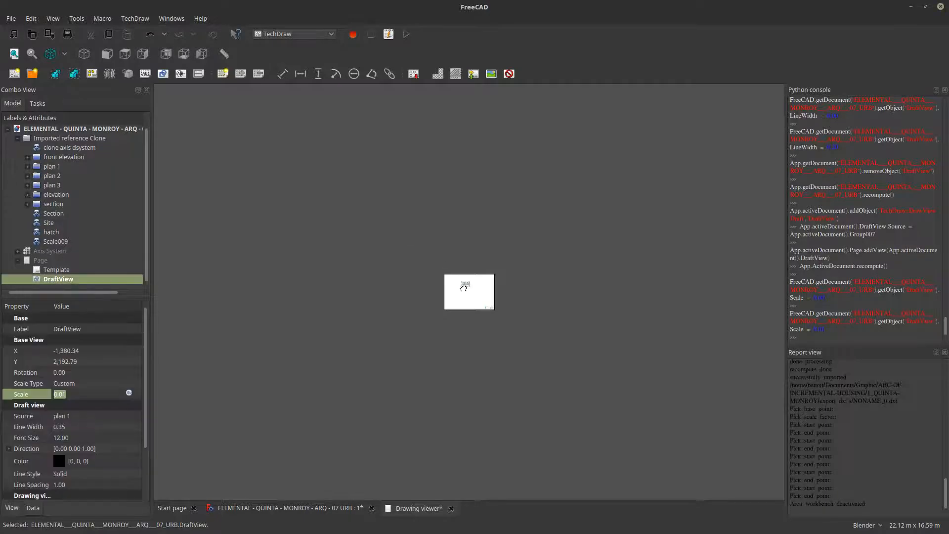
{"action": "scroll", "coordinate": [452, 299], "scroll_direction": "up", "scroll_amount": 5}
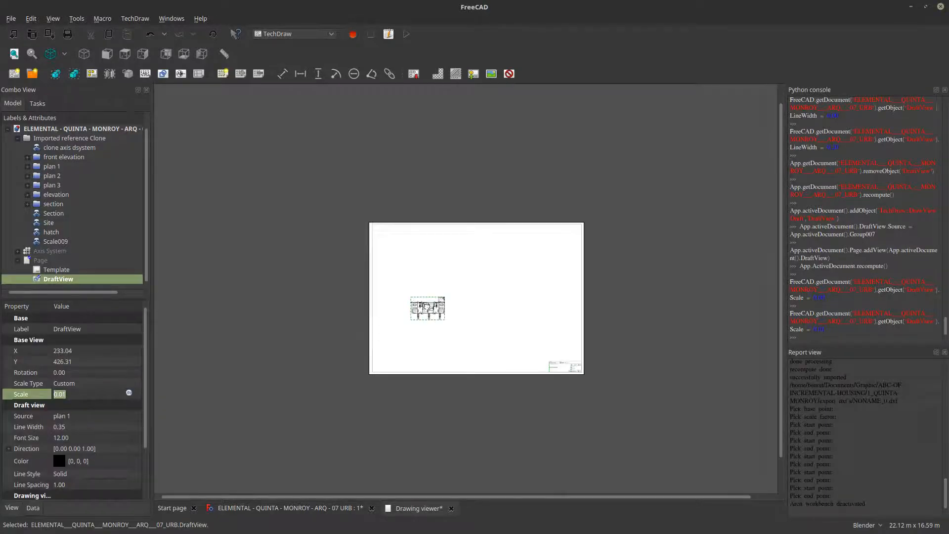
{"action": "left_click_drag", "start_coordinate": [428, 307], "coordinate": [532, 280]}
{"action": "scroll", "coordinate": [531, 279], "scroll_direction": "up", "scroll_amount": 6}
{"action": "left_click_drag", "start_coordinate": [619, 341], "coordinate": [496, 338]}
{"action": "scroll", "coordinate": [485, 341], "scroll_direction": "up", "scroll_amount": 12}
{"action": "scroll", "coordinate": [485, 341], "scroll_direction": "down", "scroll_amount": 4}
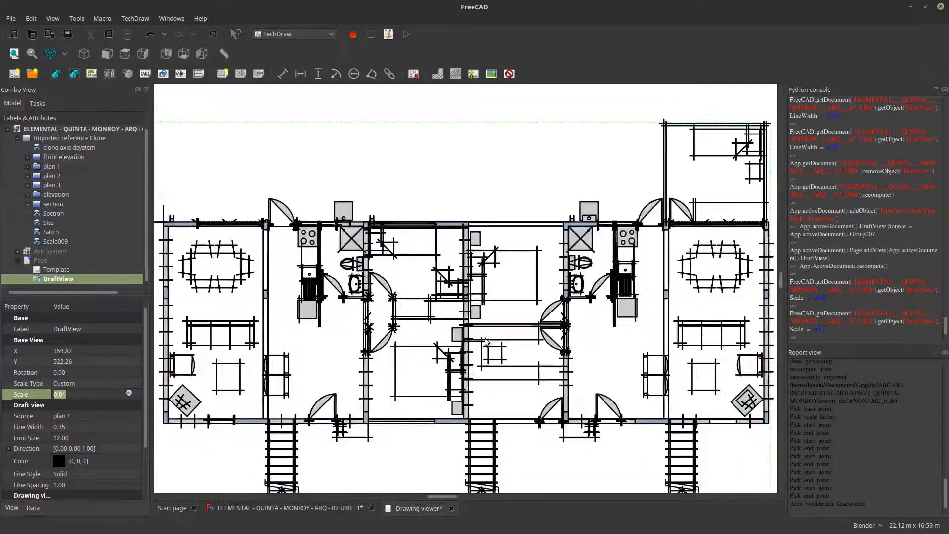
{"action": "left_click_drag", "start_coordinate": [473, 304], "coordinate": [473, 299]}
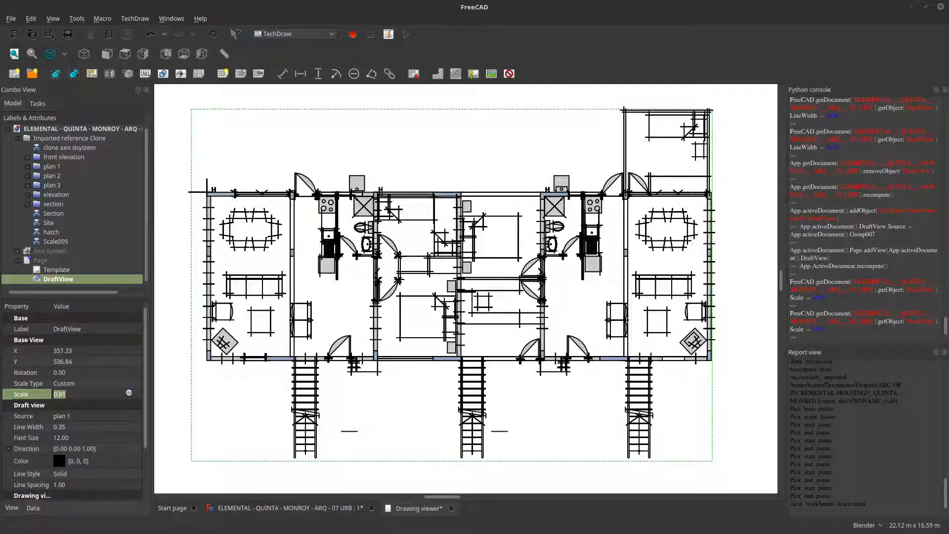
Capture a screenshot of the plan 1 view and save it in the Pictures folder
{"action": "key", "text": "Return"}
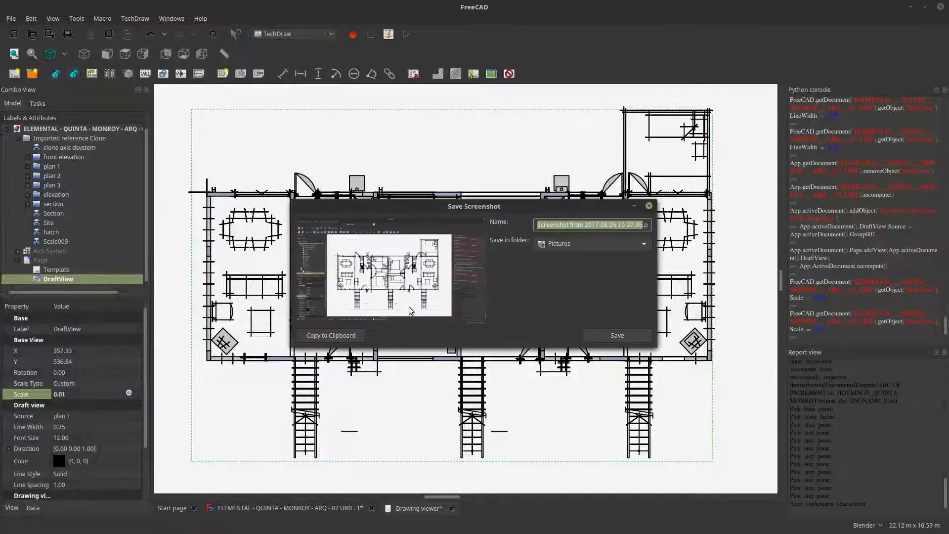
{"action": "left_click", "coordinate": [606, 335]}
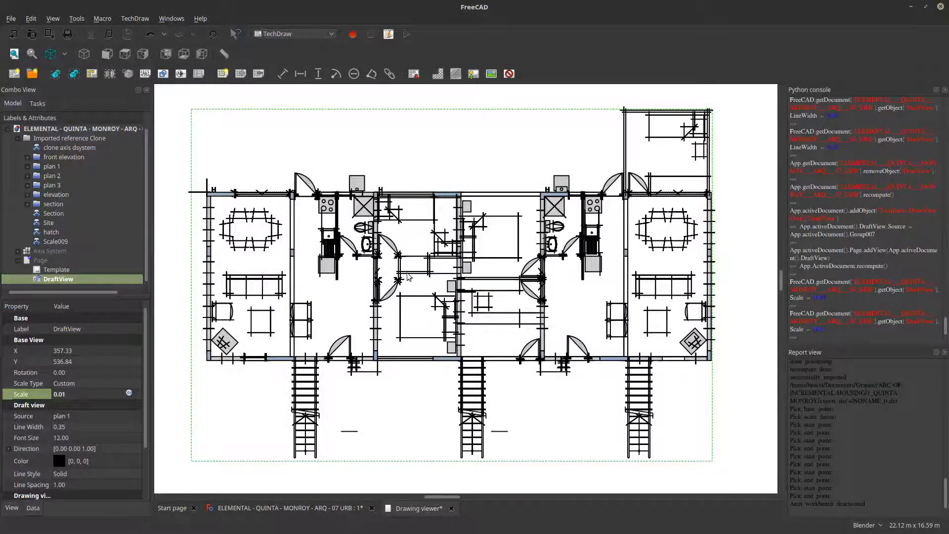
Shift the plan 1 view to about X 368, Y 533, set its line width to 0.20 and recompute the document
{"action": "scroll", "coordinate": [416, 253], "scroll_direction": "up", "scroll_amount": 2}
{"action": "scroll", "coordinate": [416, 253], "scroll_direction": "up", "scroll_amount": 3}
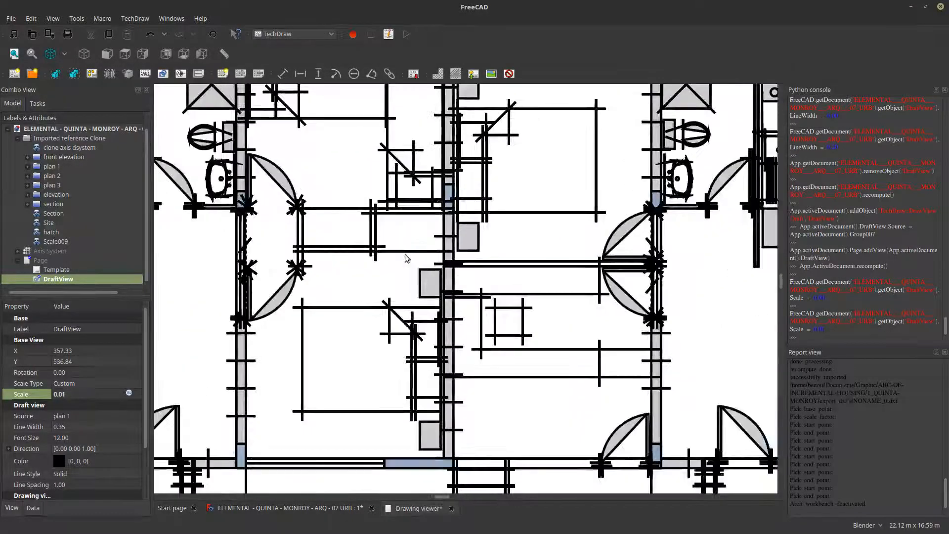
{"action": "mouse_move", "coordinate": [408, 255]}
{"action": "middle_mouse_down"}
{"action": "mouse_move", "coordinate": [456, 331]}
{"action": "mouse_move", "coordinate": [483, 312]}
{"action": "middle_mouse_up"}
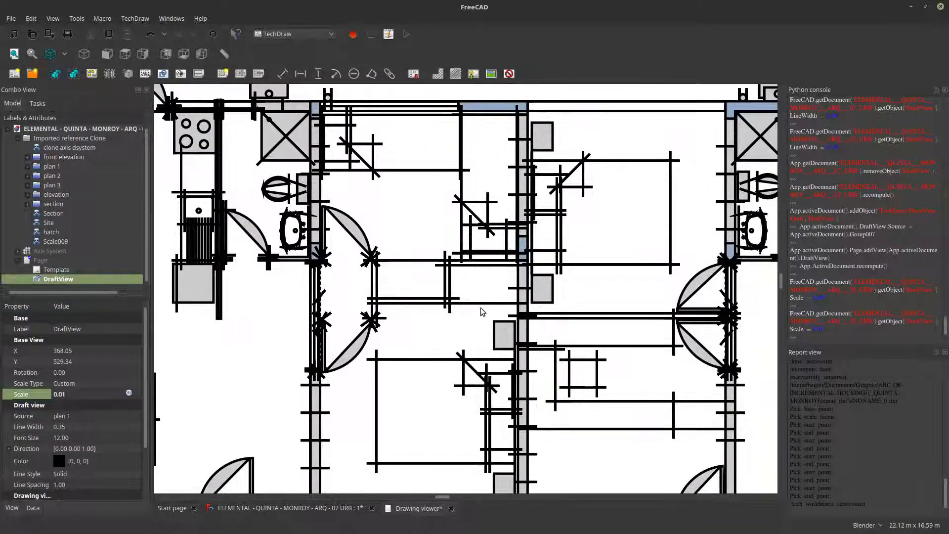
{"action": "scroll", "coordinate": [483, 312], "scroll_direction": "down", "scroll_amount": 1}
{"action": "left_click_drag", "start_coordinate": [475, 321], "coordinate": [475, 303]}
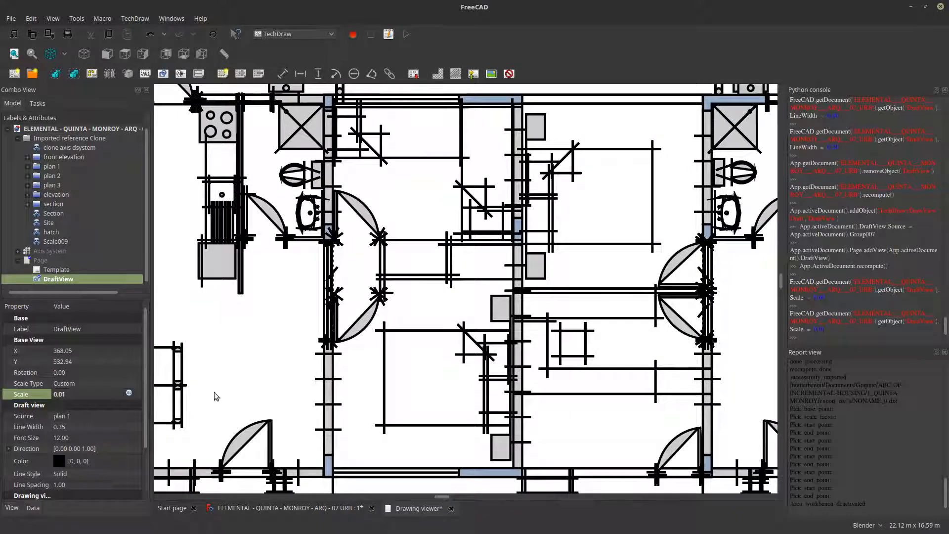
{"action": "left_click", "coordinate": [72, 428]}
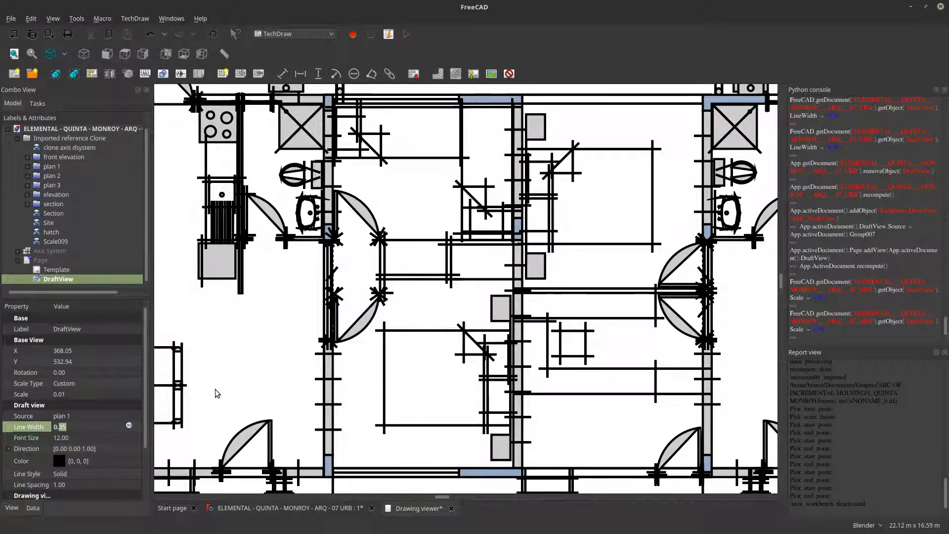
{"action": "type", "text": "20"}
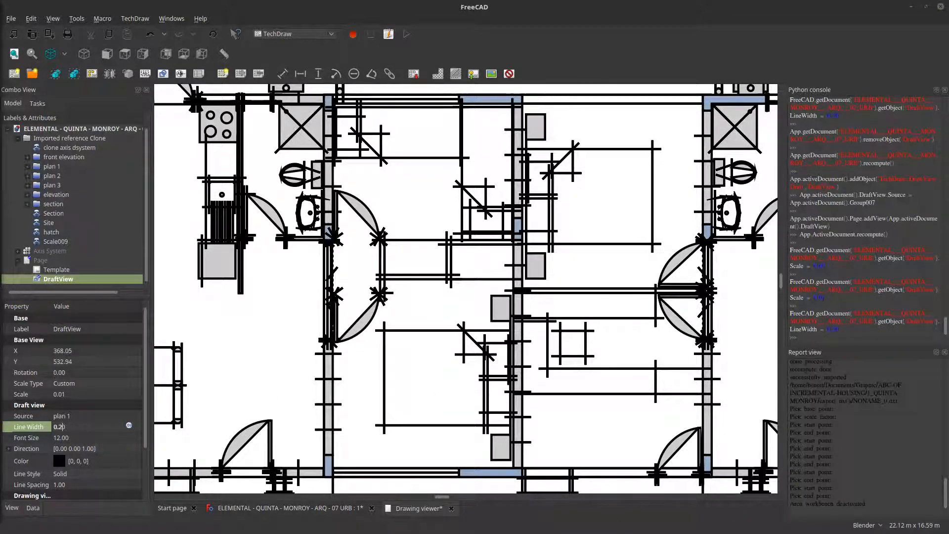
{"action": "key", "text": "Return"}
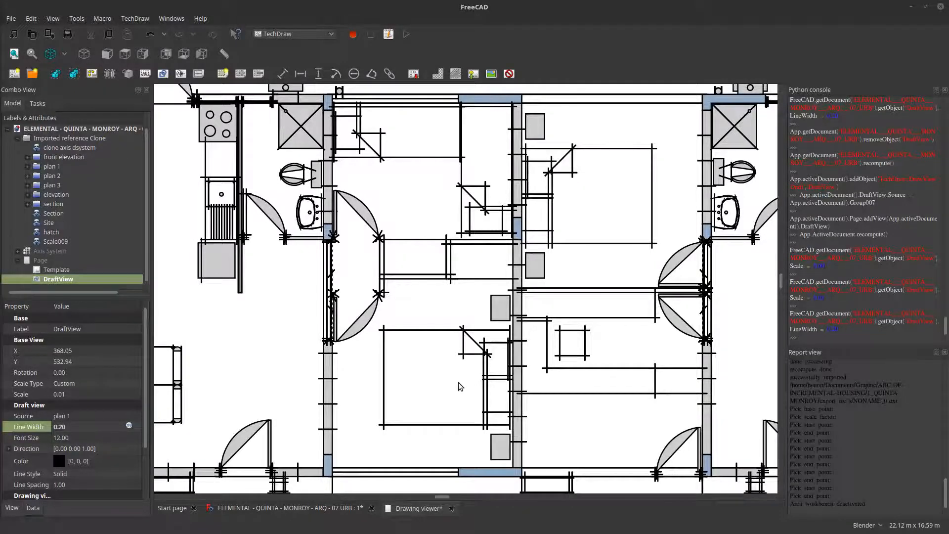
Take a screenshot of the current window with the plan's central rooms in view, and save it
{"action": "scroll", "coordinate": [459, 384], "scroll_direction": "down", "scroll_amount": 2}
{"action": "key", "text": "Print"}
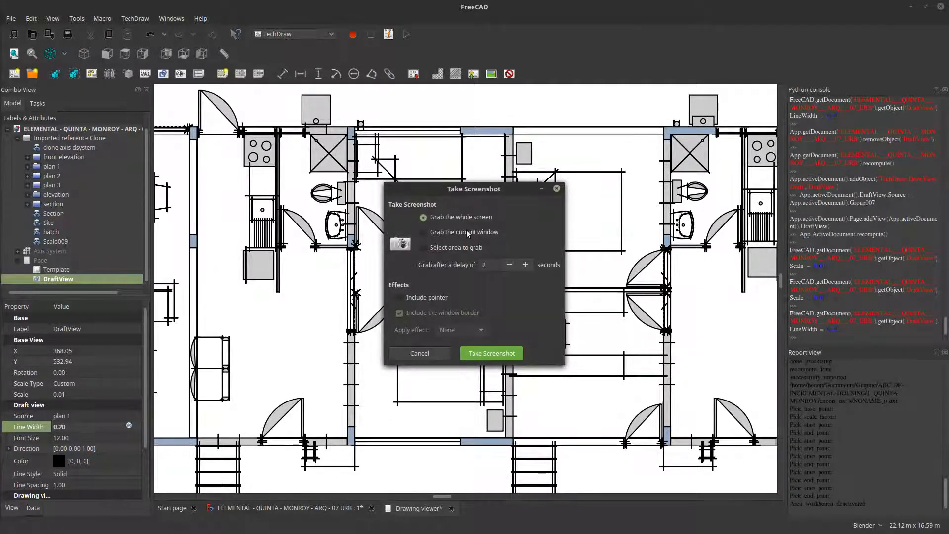
{"action": "left_click", "coordinate": [466, 246]}
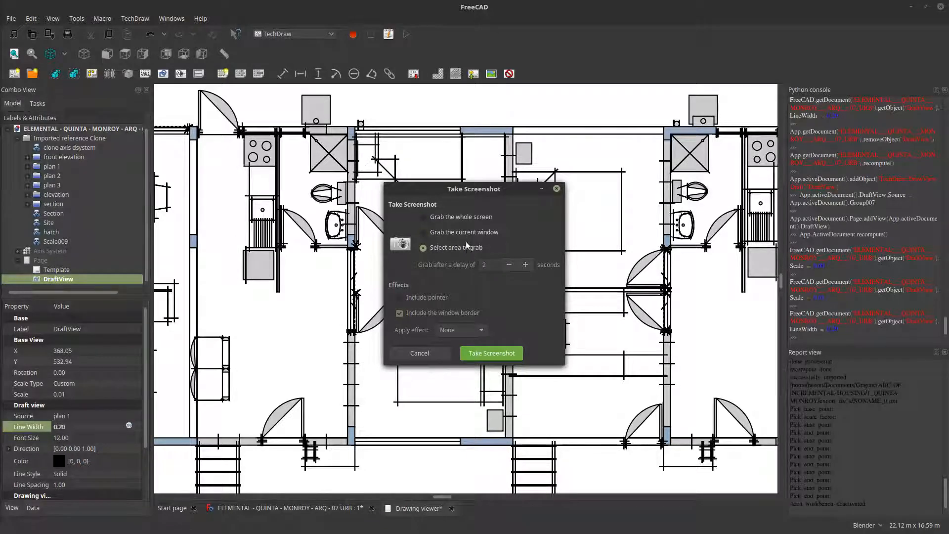
{"action": "left_click", "coordinate": [466, 235]}
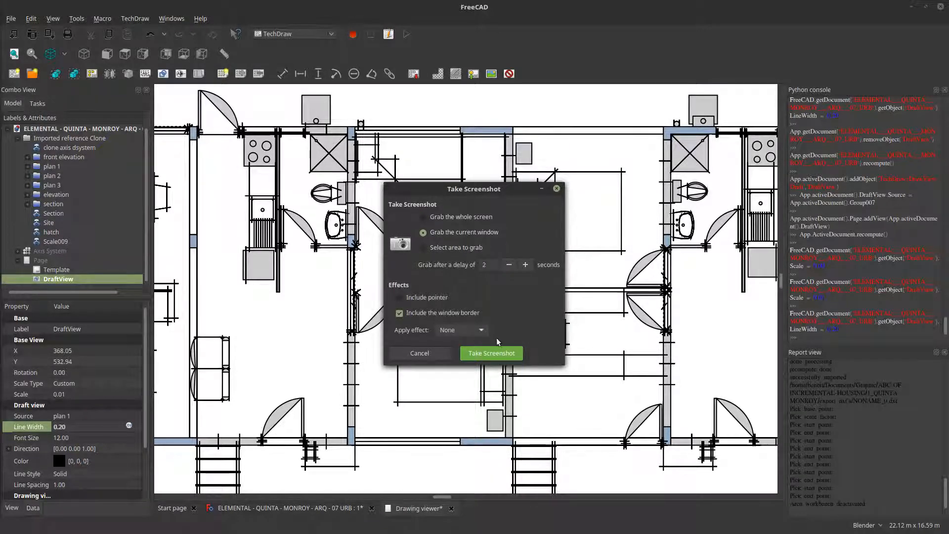
{"action": "left_click", "coordinate": [498, 352]}
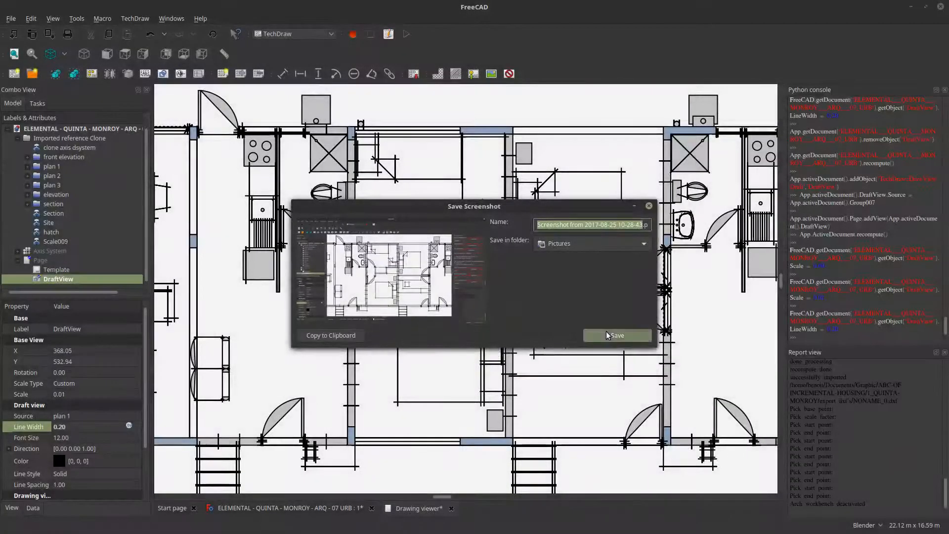
{"action": "left_click", "coordinate": [608, 336]}
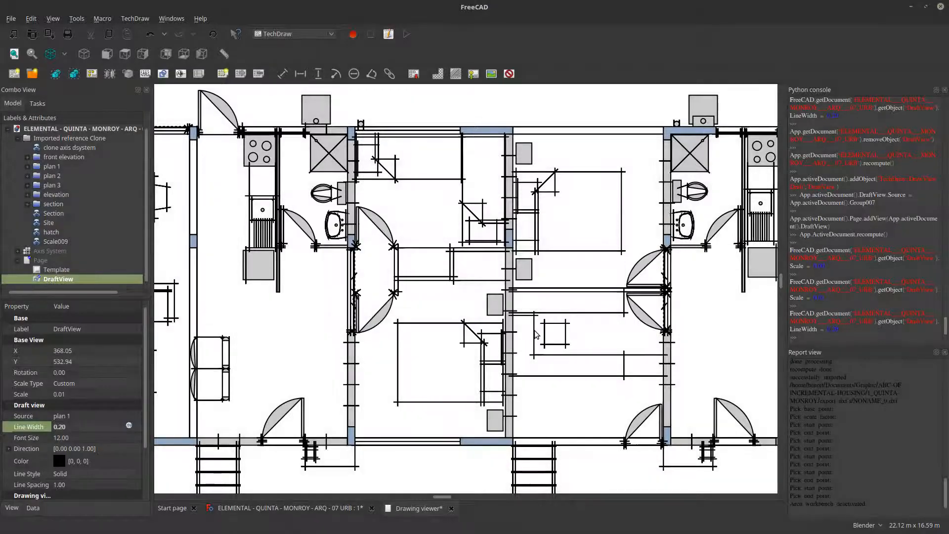
Delete the plan 1 Draft view from the page, accepting the dependency warning
{"action": "scroll", "coordinate": [532, 332], "scroll_direction": "down", "scroll_amount": 1}
{"action": "left_click", "coordinate": [55, 274]}
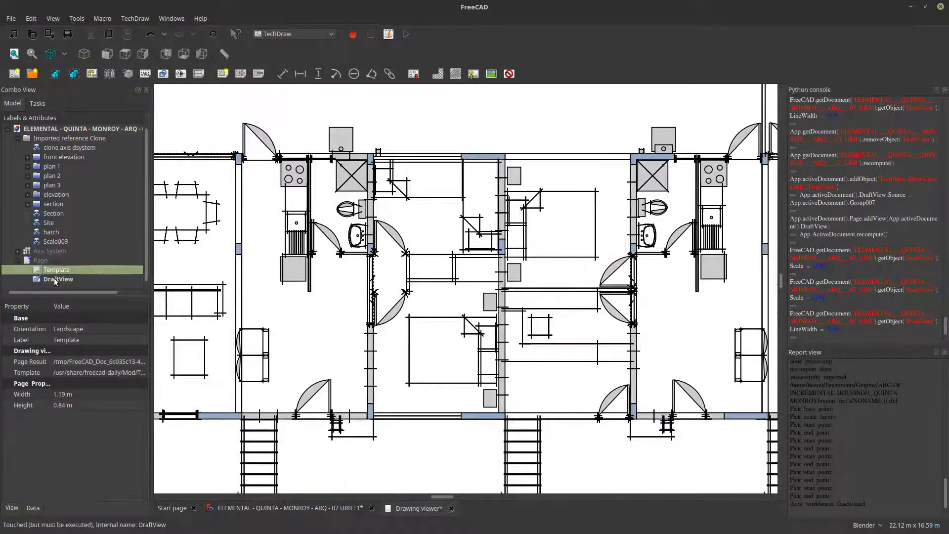
{"action": "left_click", "coordinate": [54, 279]}
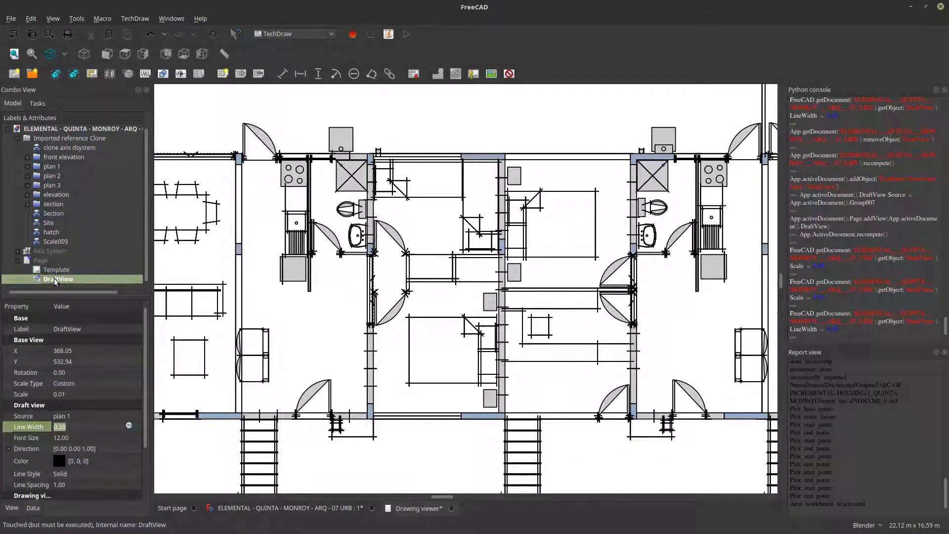
{"action": "key", "text": "Delete"}
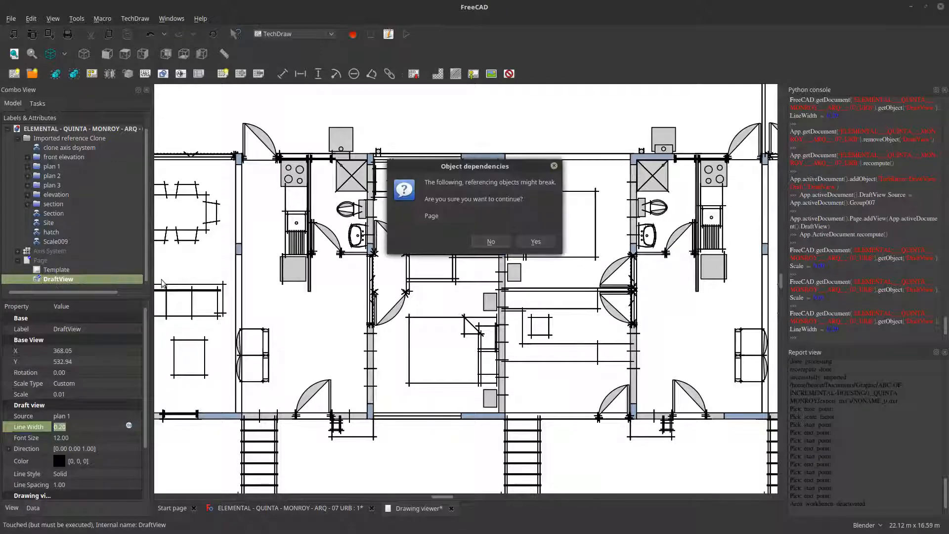
{"action": "left_click", "coordinate": [527, 244]}
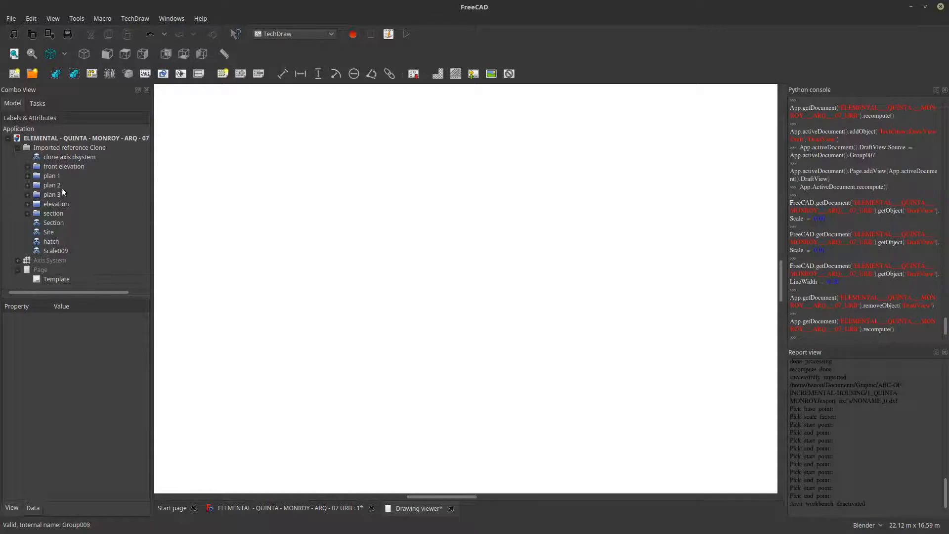
Check which objects the plan 1 group contains, leaving the group collapsed and selected
{"action": "left_click", "coordinate": [54, 177]}
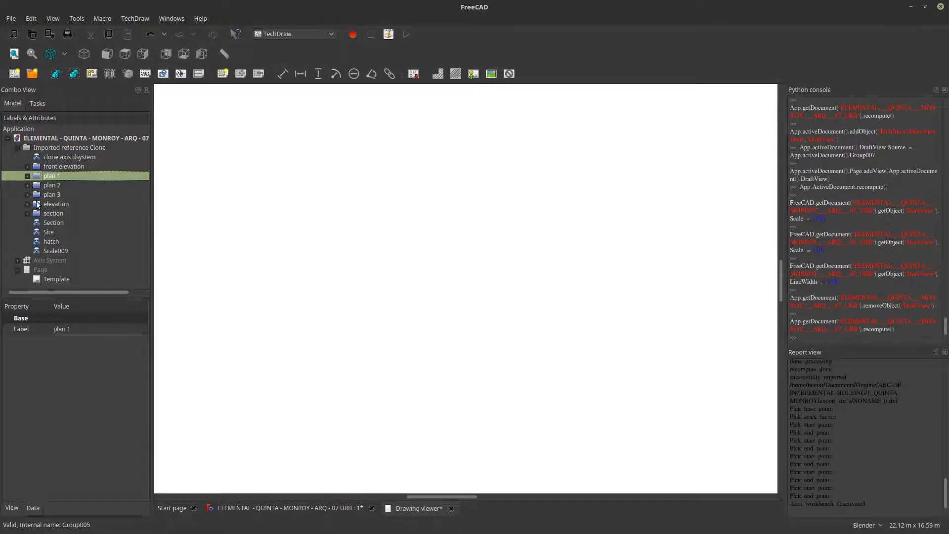
{"action": "left_click", "coordinate": [27, 176]}
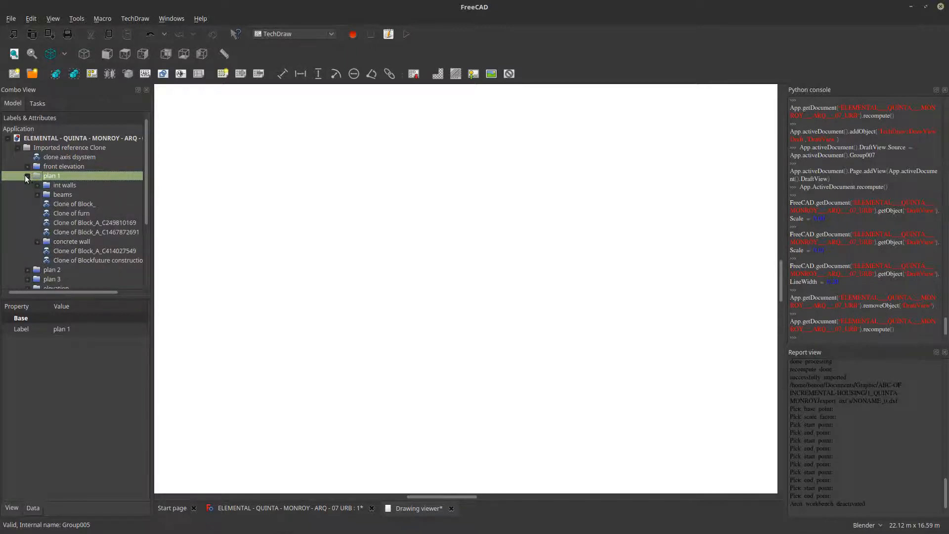
{"action": "left_click", "coordinate": [28, 176]}
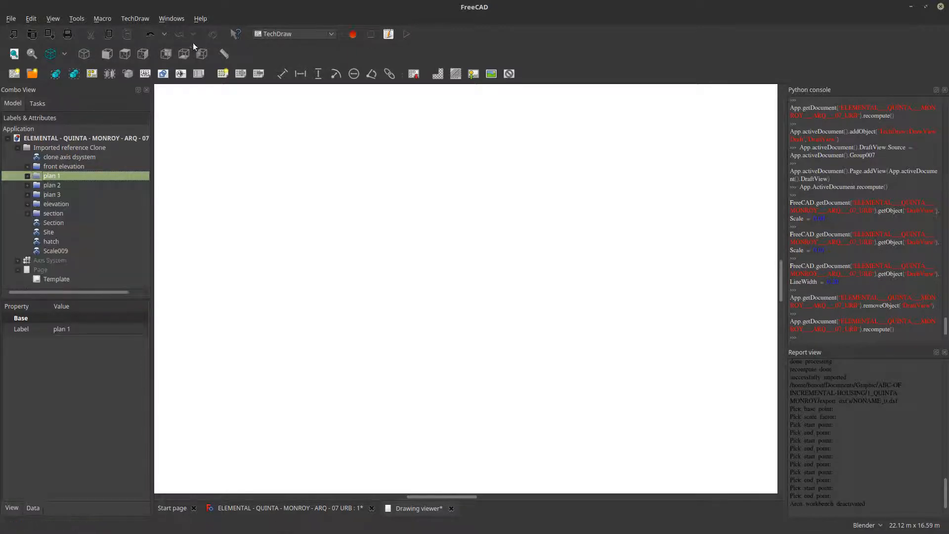
Switch from the TechDraw workbench to the Arch workbench
{"action": "left_click", "coordinate": [316, 35]}
{"action": "left_click", "coordinate": [277, 2]}
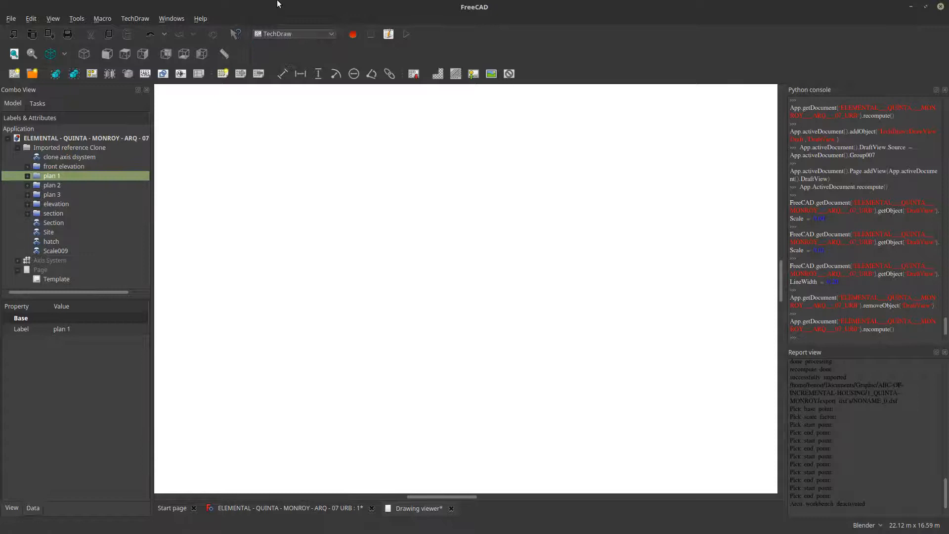
{"action": "left_click", "coordinate": [292, 36]}
{"action": "left_click", "coordinate": [278, 34]}
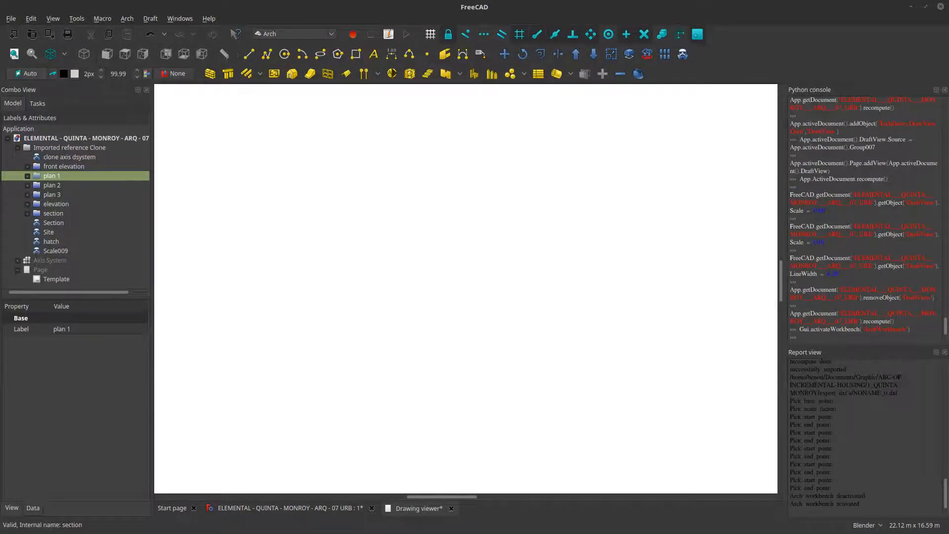
Check FreeCAD's memory use among the running processes and the overall system resources in System Monitor
{"action": "left_click_drag", "start_coordinate": [0, 199], "coordinate": [742, 223]}
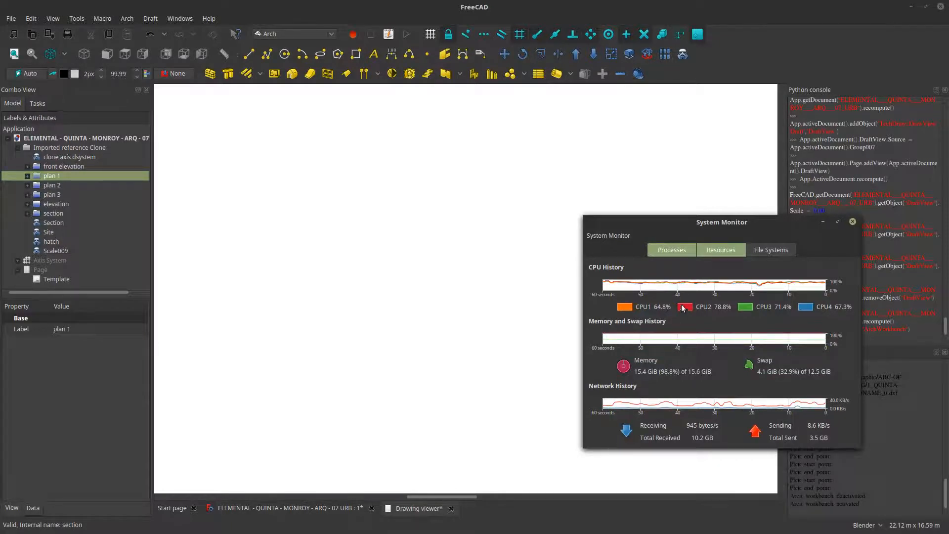
{"action": "left_click", "coordinate": [666, 245]}
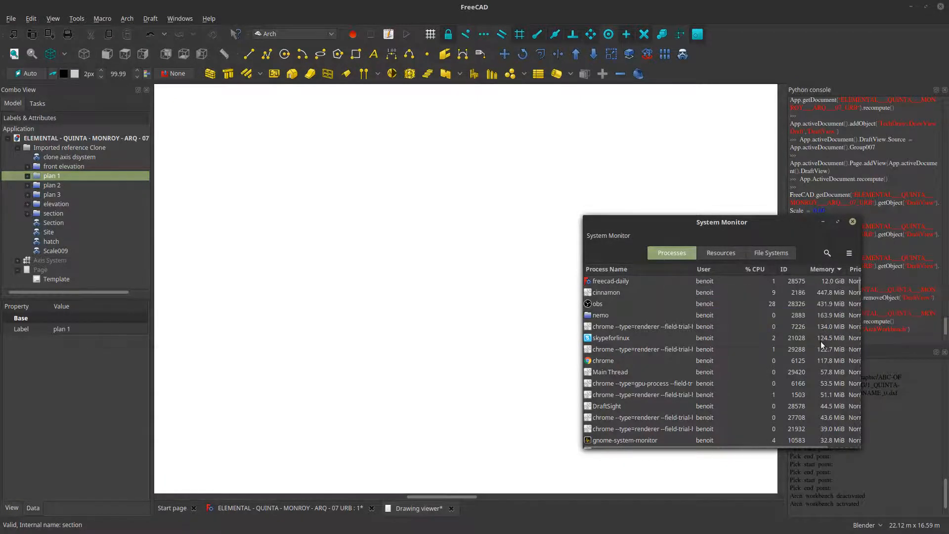
{"action": "left_click", "coordinate": [821, 280]}
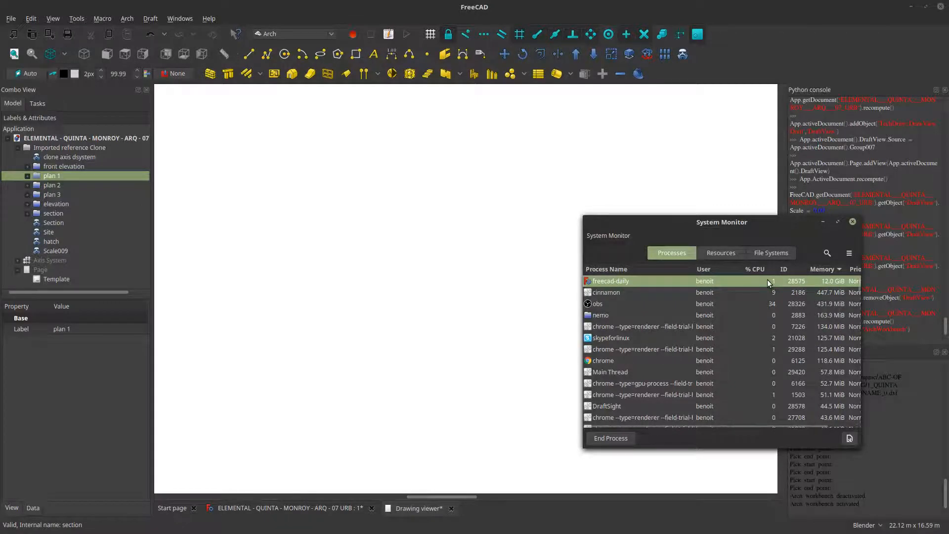
{"action": "left_click", "coordinate": [725, 252]}
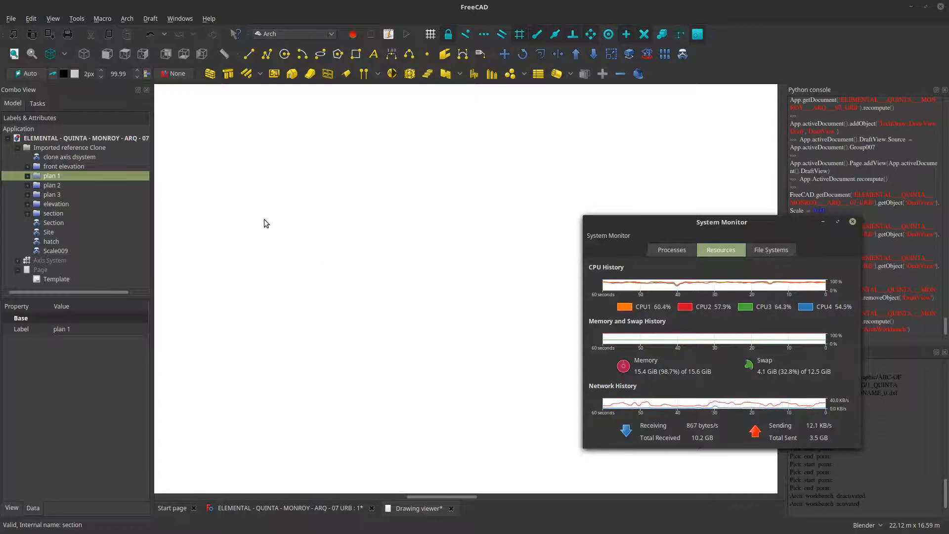
Create an Arch section plane from the plan 1 group in the 3D document and add the group to that plane
{"action": "scroll", "coordinate": [284, 230], "scroll_direction": "down", "scroll_amount": 4}
{"action": "left_click", "coordinate": [379, 300]}
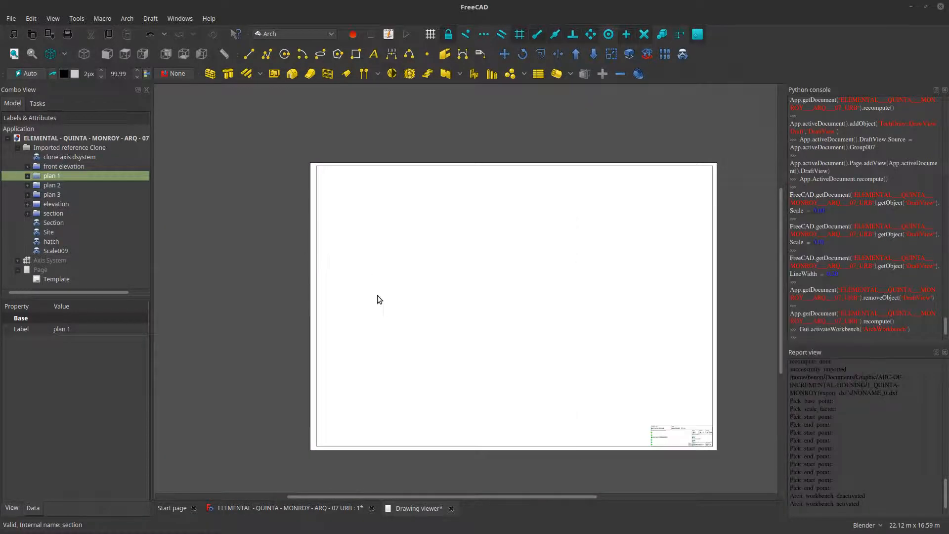
{"action": "left_click", "coordinate": [287, 511]}
{"action": "scroll", "coordinate": [445, 297], "scroll_direction": "down", "scroll_amount": 4}
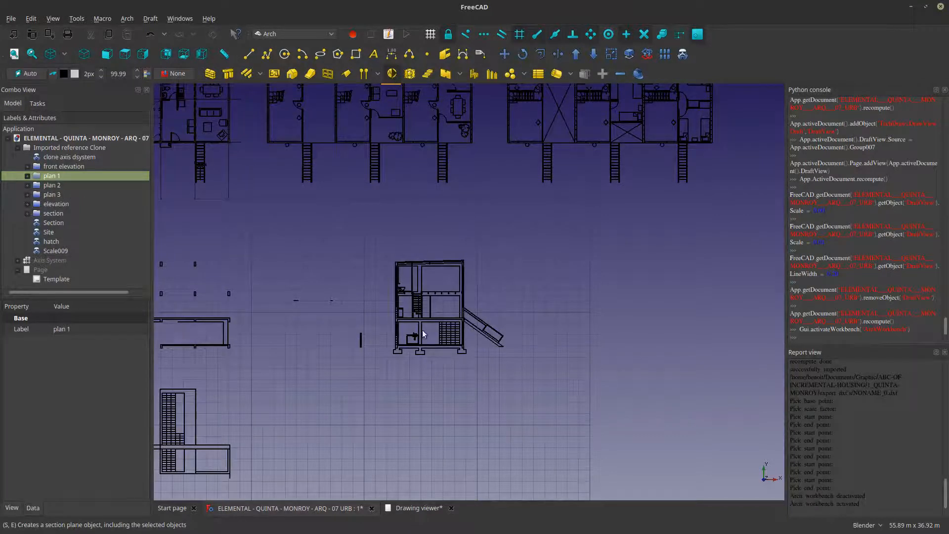
{"action": "key", "text": "s"}
{"action": "key", "text": "e"}
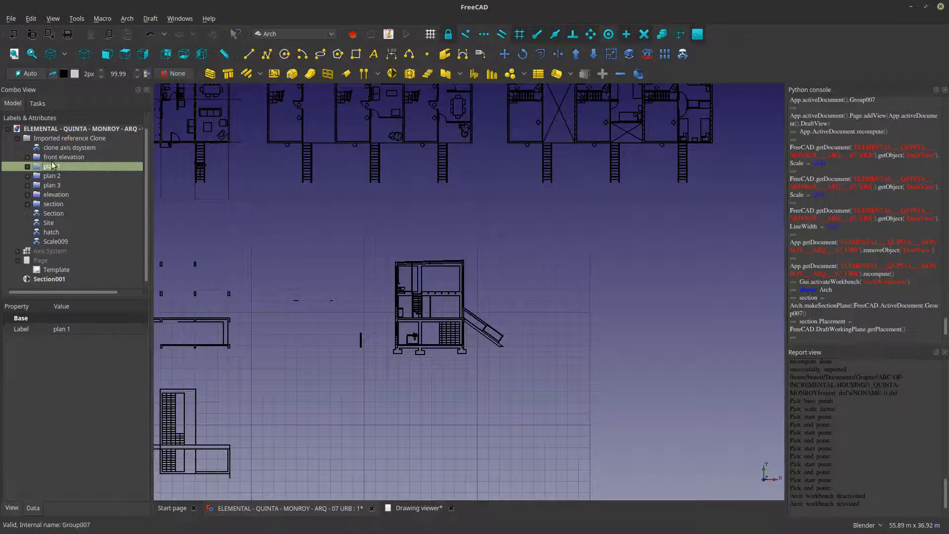
{"action": "left_click", "coordinate": [59, 280], "text": "ctrl"}
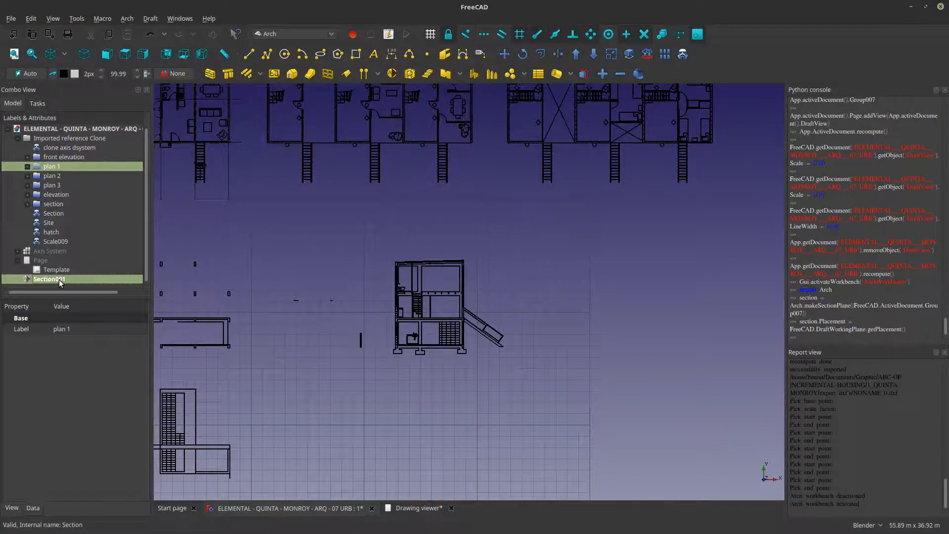
{"action": "left_click", "coordinate": [602, 73]}
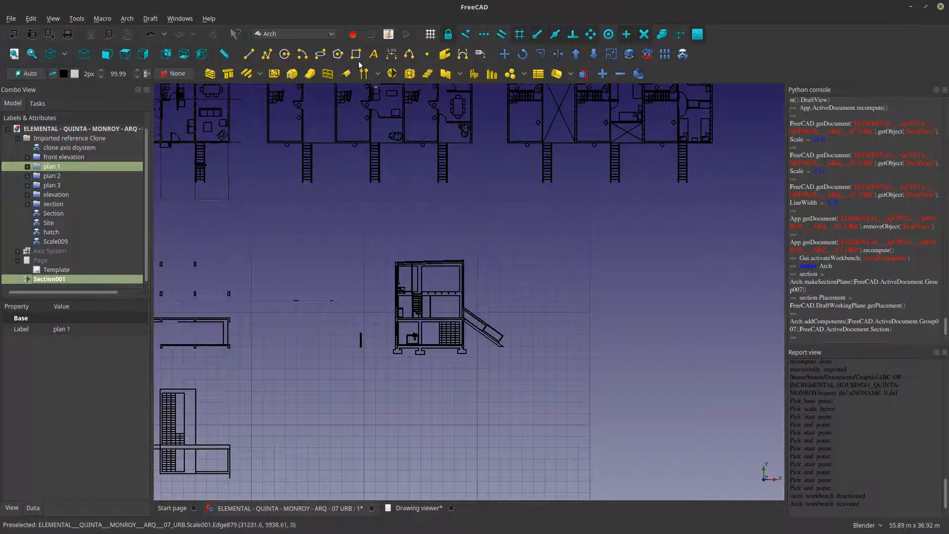
Switch to the TechDraw workbench and insert an Arch section view of the Section001 plane on the page, watching the system resources
{"action": "left_click", "coordinate": [274, 35]}
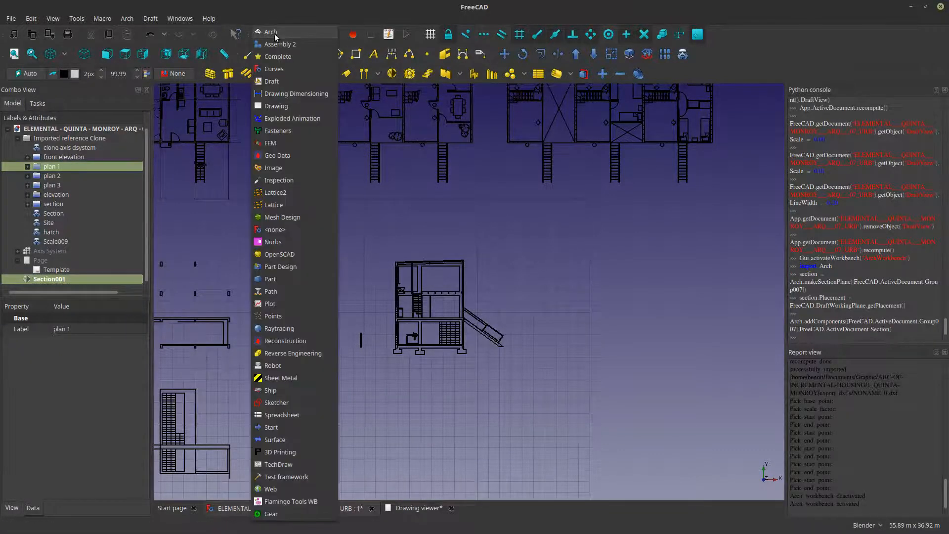
{"action": "left_click", "coordinate": [290, 464]}
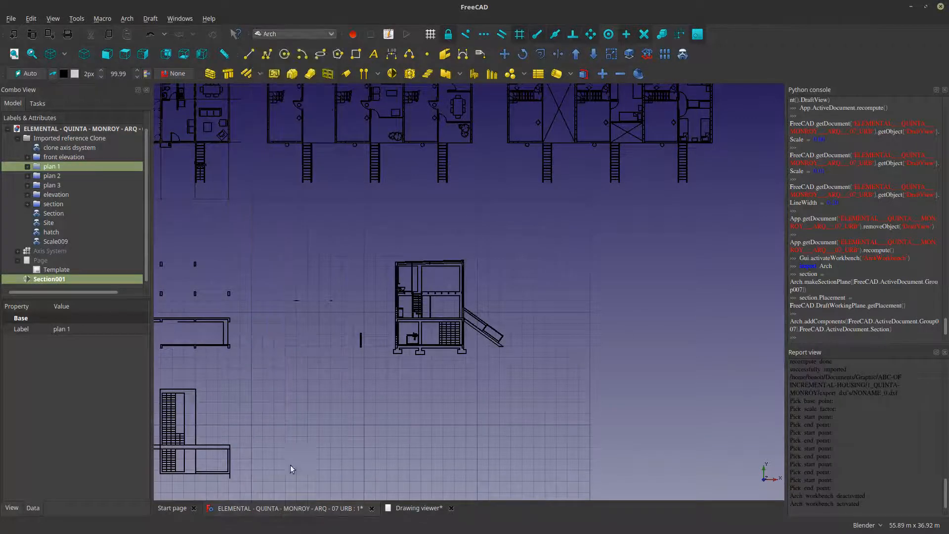
{"action": "left_click", "coordinate": [53, 273]}
{"action": "left_click", "coordinate": [53, 279]}
{"action": "left_click", "coordinate": [409, 512]}
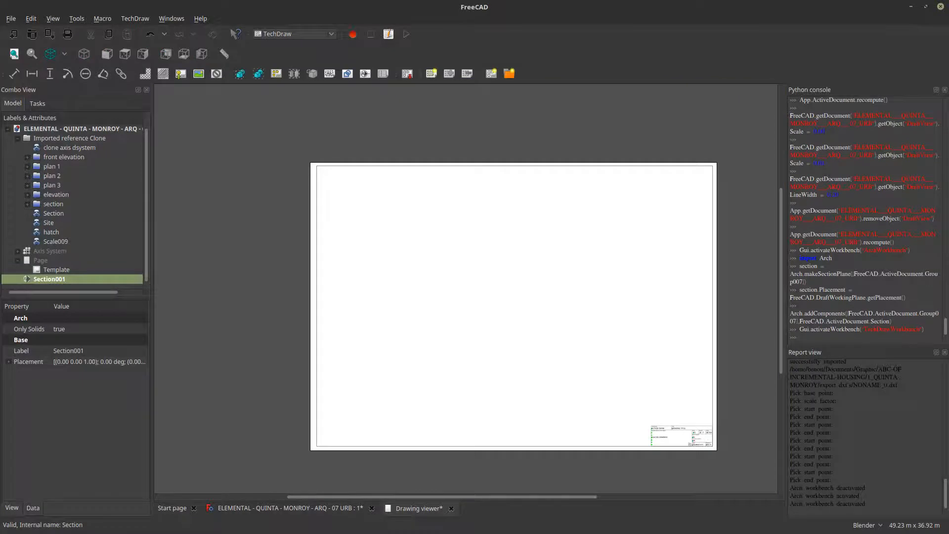
{"action": "key", "text": "alt+Tab"}
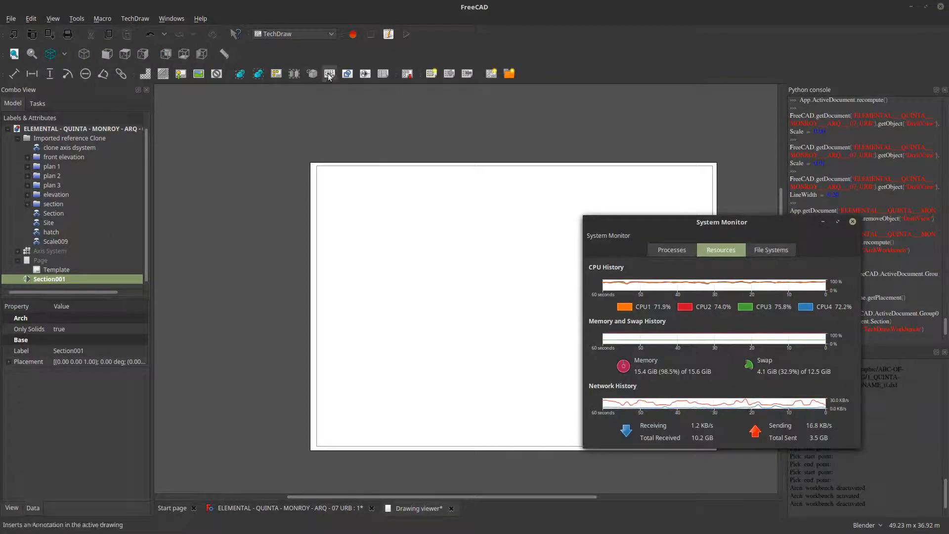
{"action": "left_click", "coordinate": [368, 71]}
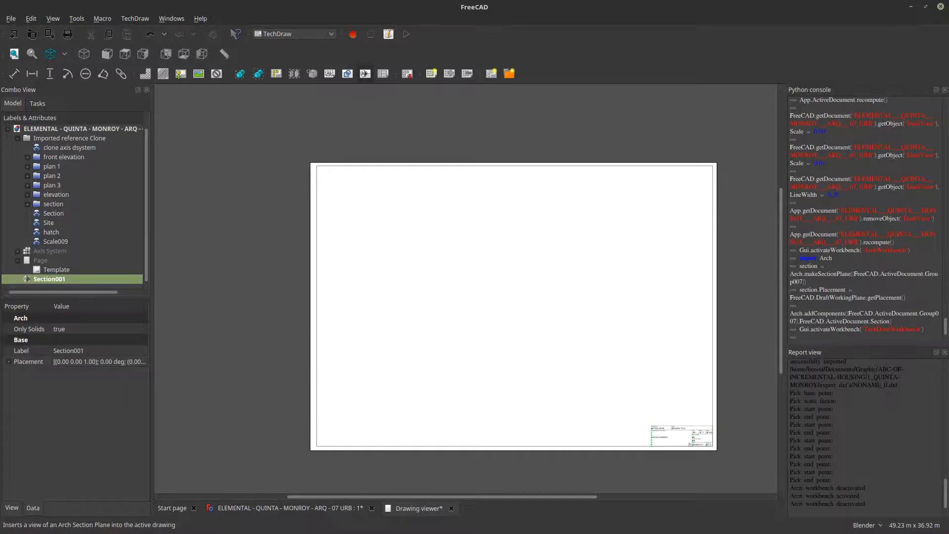
{"action": "key", "text": "alt+Tab"}
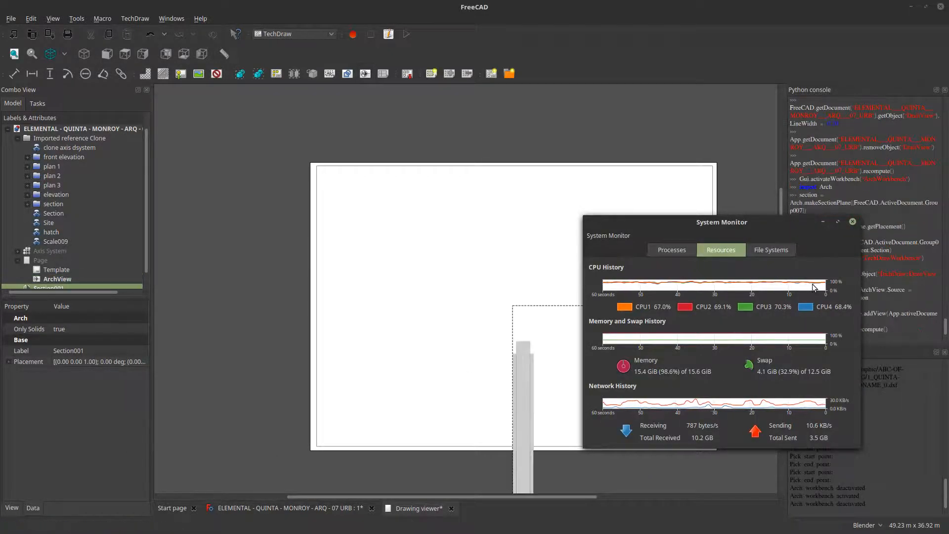
Shift the oversized section view so it surrounds the sheet, at about X -2729, Y 2405
{"action": "scroll", "coordinate": [414, 354], "scroll_direction": "down", "scroll_amount": 8}
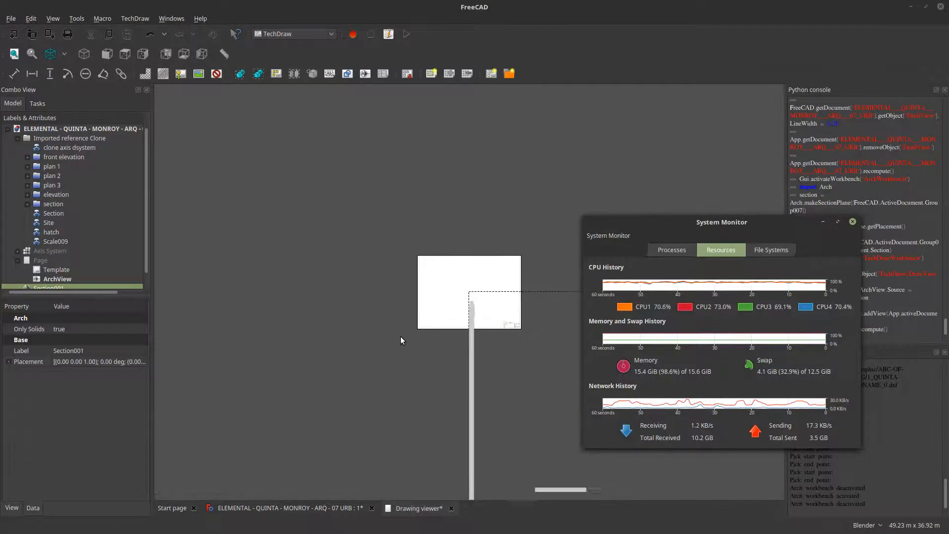
{"action": "scroll", "coordinate": [62, 263], "scroll_direction": "down", "scroll_amount": 1}
{"action": "left_click", "coordinate": [49, 280]}
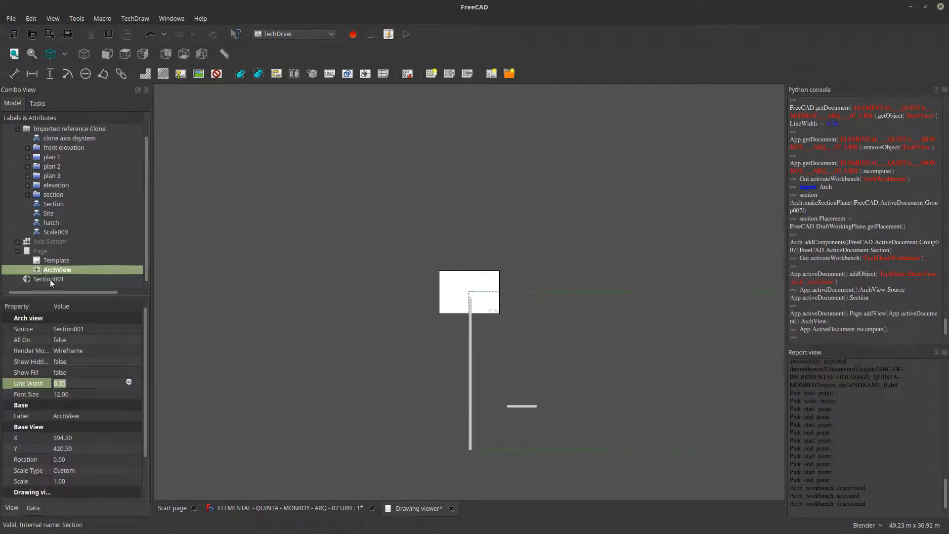
{"action": "scroll", "coordinate": [490, 354], "scroll_direction": "down", "scroll_amount": 6}
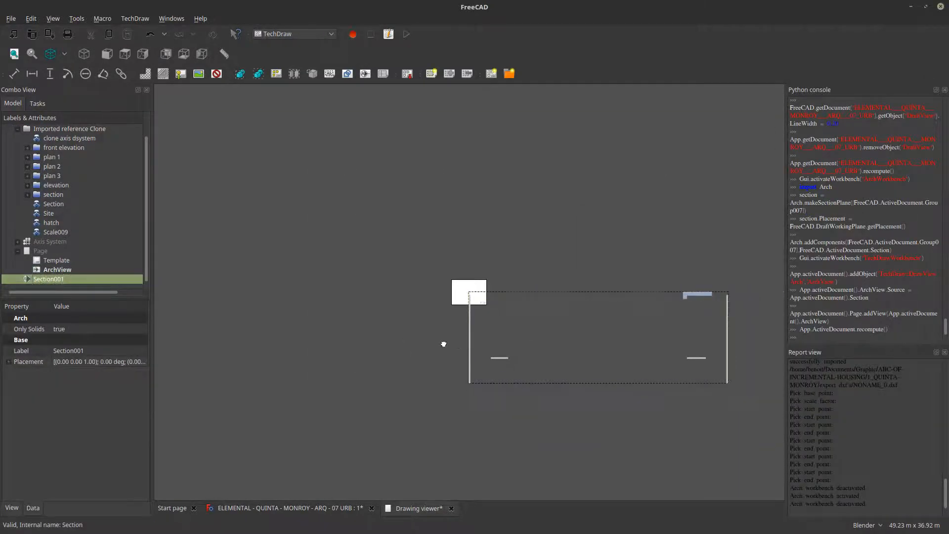
{"action": "left_click_drag", "start_coordinate": [481, 332], "coordinate": [384, 275]}
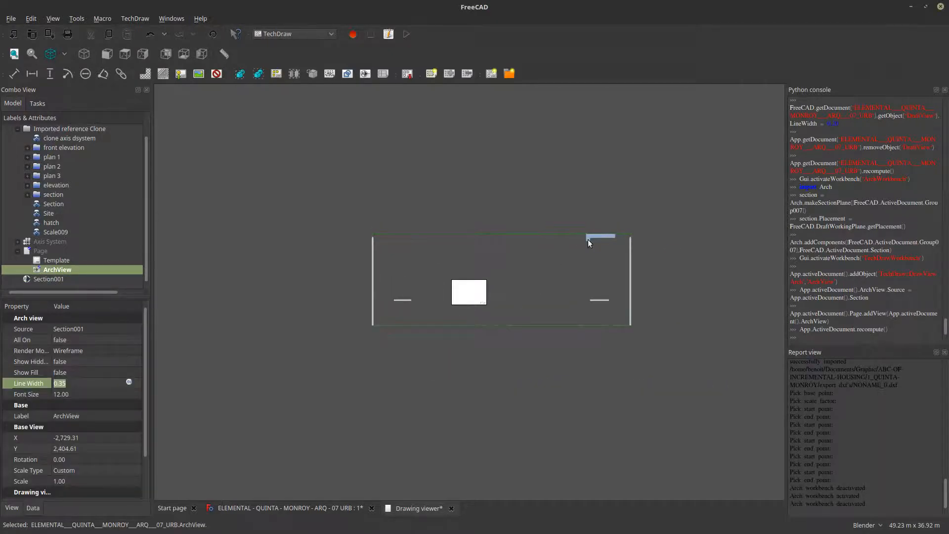
Set the section view's scale to 0.01
{"action": "scroll", "coordinate": [589, 242], "scroll_direction": "up", "scroll_amount": 3}
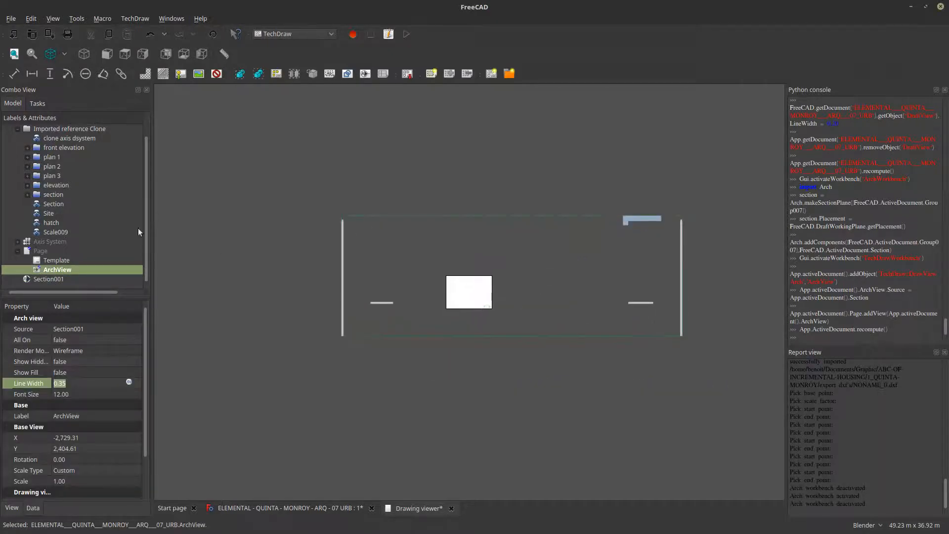
{"action": "left_click", "coordinate": [49, 261]}
{"action": "left_click", "coordinate": [52, 270]}
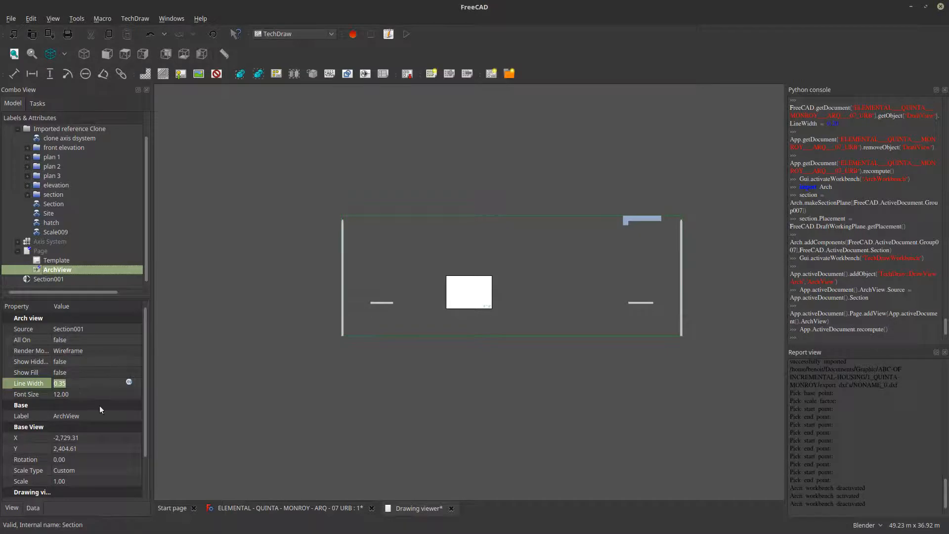
{"action": "left_click", "coordinate": [76, 482]}
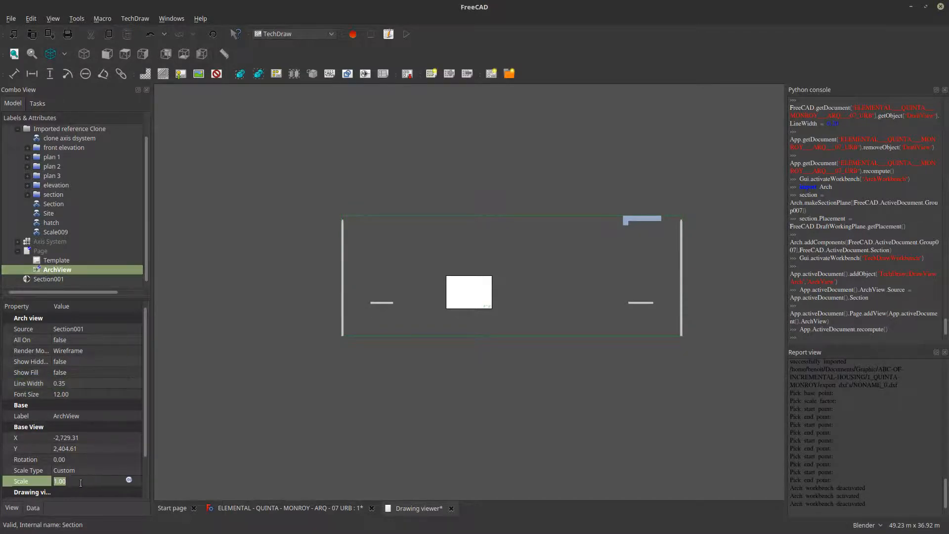
{"action": "type", "text": "0.01"}
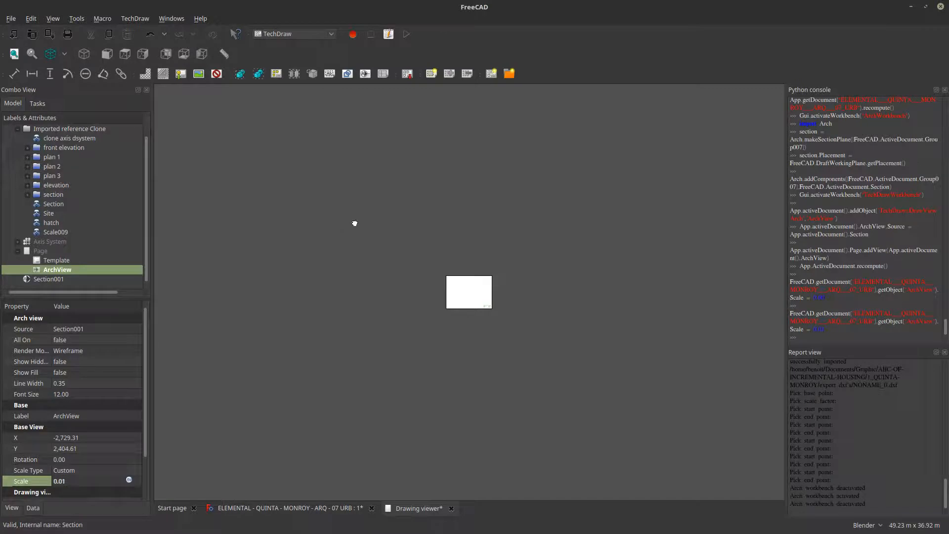
Move the scaled section view to about X 404, Y 487, and delete it from the page, accepting the dependency warning
{"action": "scroll", "coordinate": [463, 292], "scroll_direction": "up", "scroll_amount": 10}
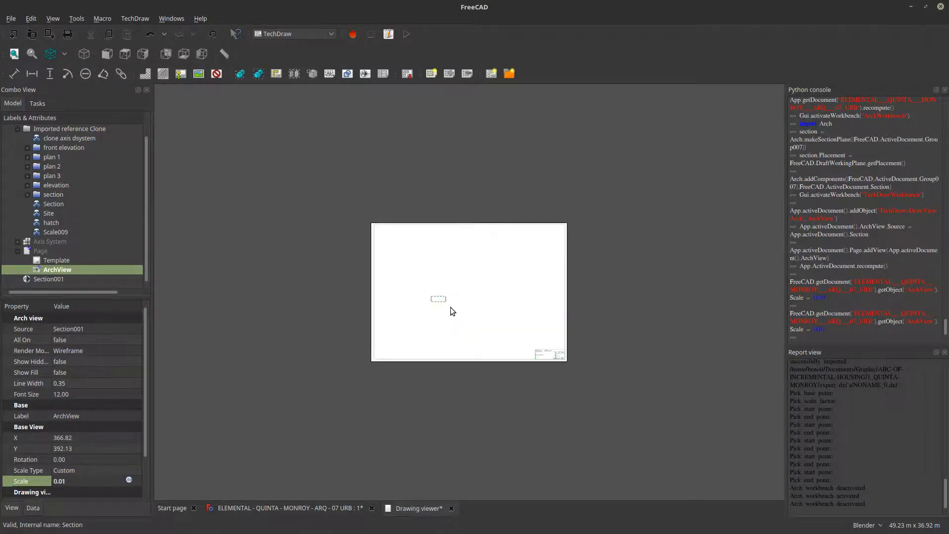
{"action": "scroll", "coordinate": [441, 361], "scroll_direction": "up", "scroll_amount": 5}
{"action": "mouse_move", "coordinate": [445, 399]}
{"action": "left_mouse_down"}
{"action": "mouse_move", "coordinate": [479, 322]}
{"action": "mouse_move", "coordinate": [524, 388]}
{"action": "mouse_move", "coordinate": [498, 203]}
{"action": "mouse_move", "coordinate": [636, 225]}
{"action": "mouse_move", "coordinate": [637, 252]}
{"action": "left_mouse_up"}
{"action": "scroll", "coordinate": [502, 343], "scroll_direction": "up", "scroll_amount": 4}
{"action": "scroll", "coordinate": [502, 344], "scroll_direction": "up", "scroll_amount": 4}
{"action": "scroll", "coordinate": [637, 256], "scroll_direction": "down", "scroll_amount": 2}
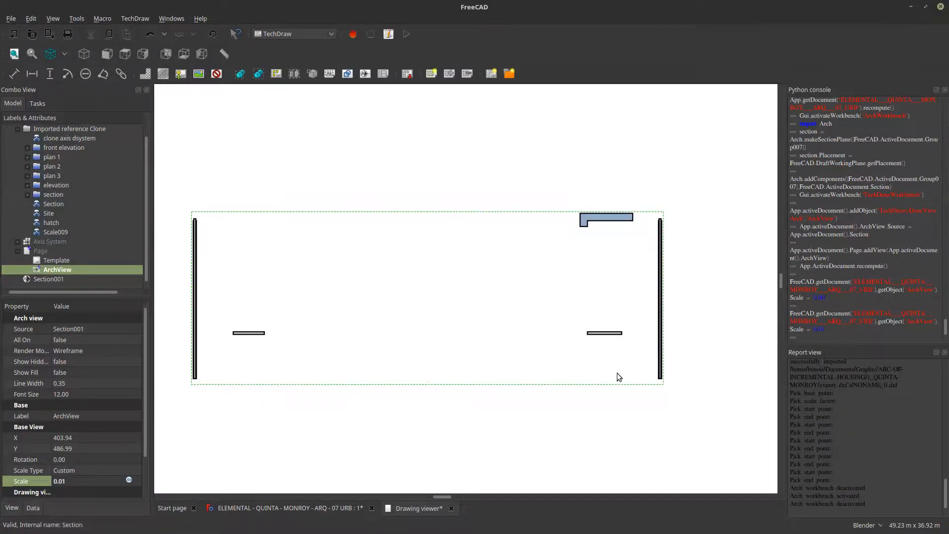
{"action": "key", "text": "Delete"}
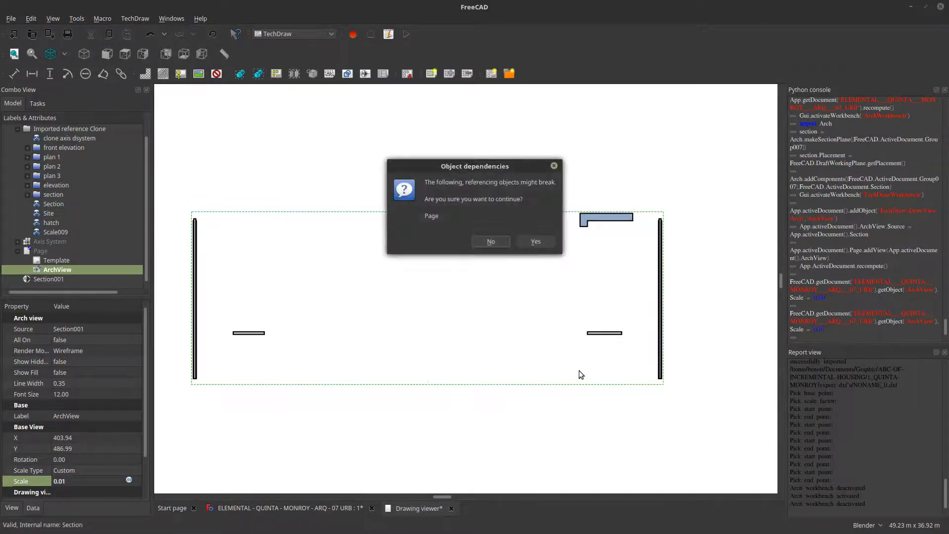
{"action": "left_click", "coordinate": [532, 236]}
Examine the whole site drawing in the 3D document from oblique angles, from the side and from above
{"action": "left_click", "coordinate": [341, 509]}
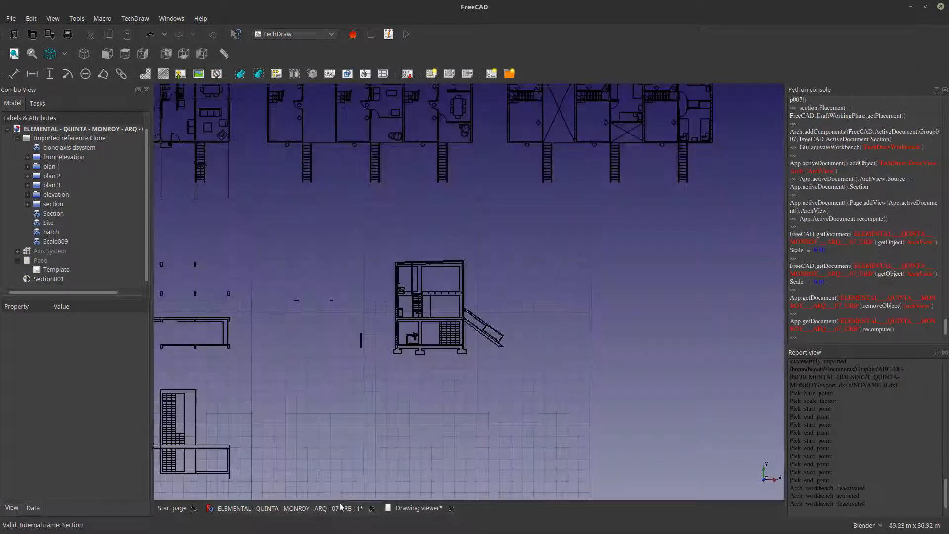
{"action": "scroll", "coordinate": [430, 276], "scroll_direction": "down", "scroll_amount": 10}
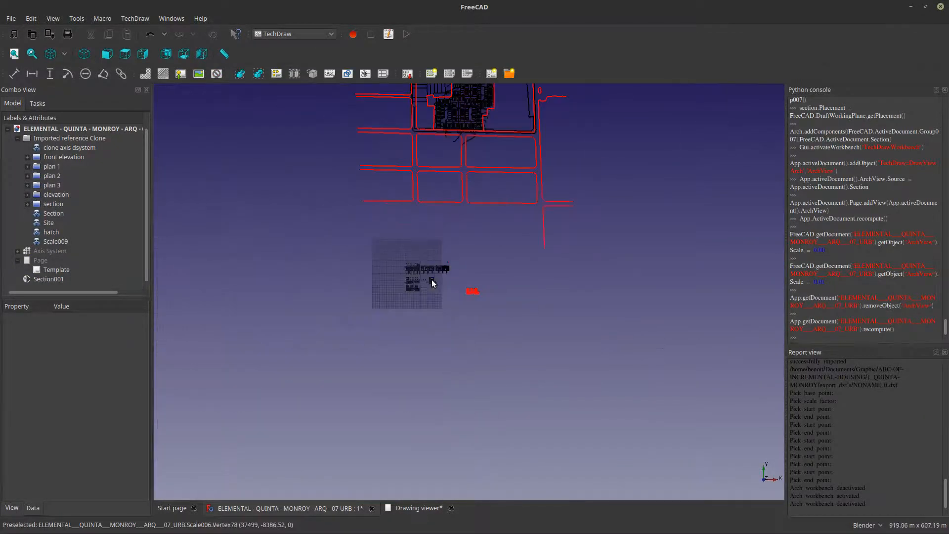
{"action": "scroll", "coordinate": [457, 238], "scroll_direction": "up", "scroll_amount": 6}
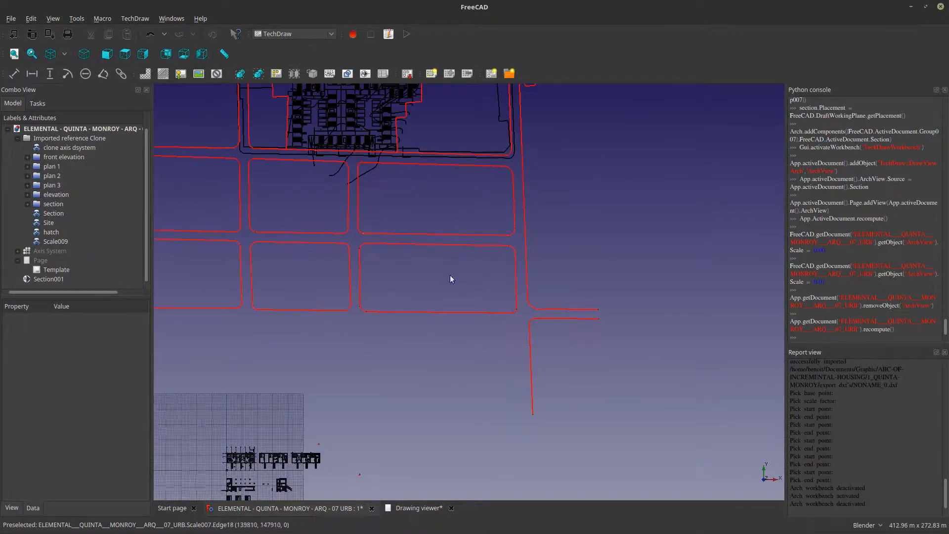
{"action": "middle_click_drag", "start_coordinate": [439, 269], "coordinate": [361, 416]}
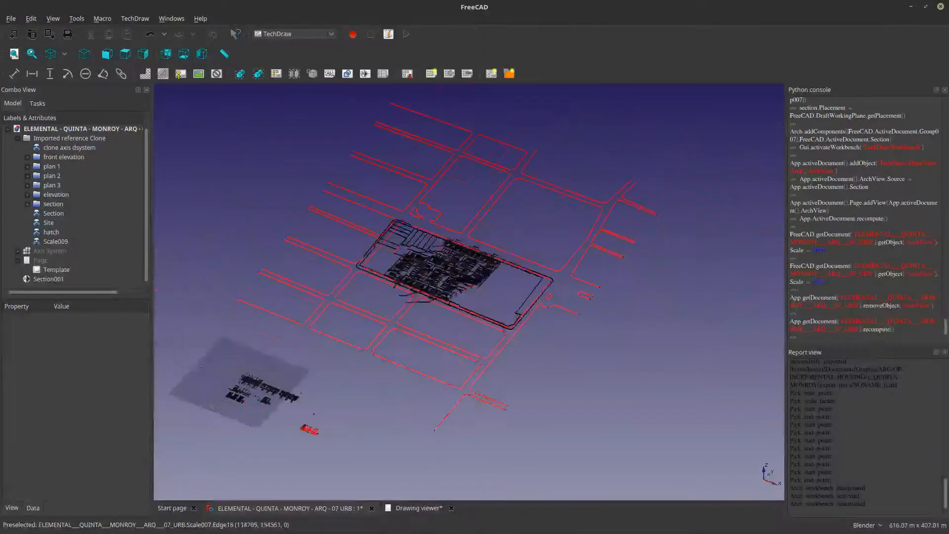
{"action": "middle_click_drag", "start_coordinate": [406, 316], "coordinate": [417, 447]}
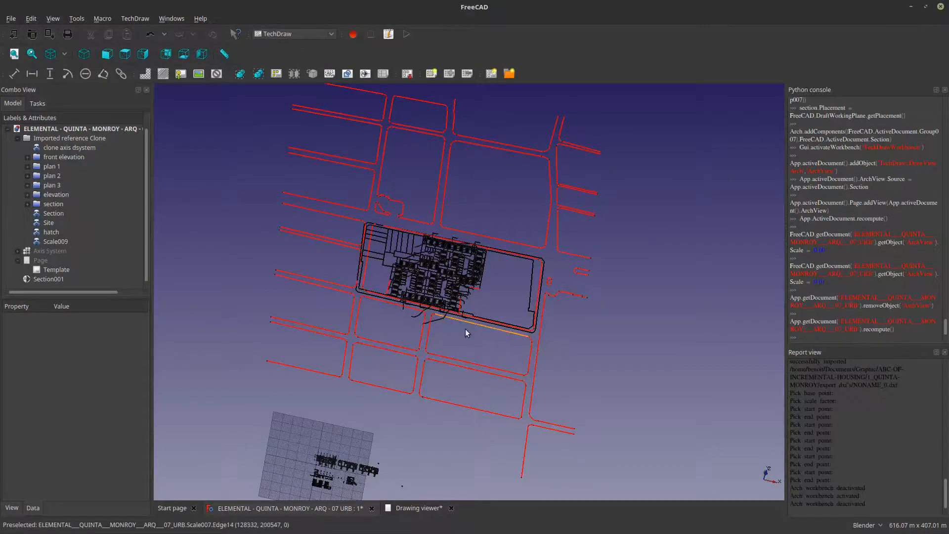
{"action": "middle_click_drag", "start_coordinate": [466, 331], "coordinate": [549, 385]}
{"action": "key", "text": "2"}
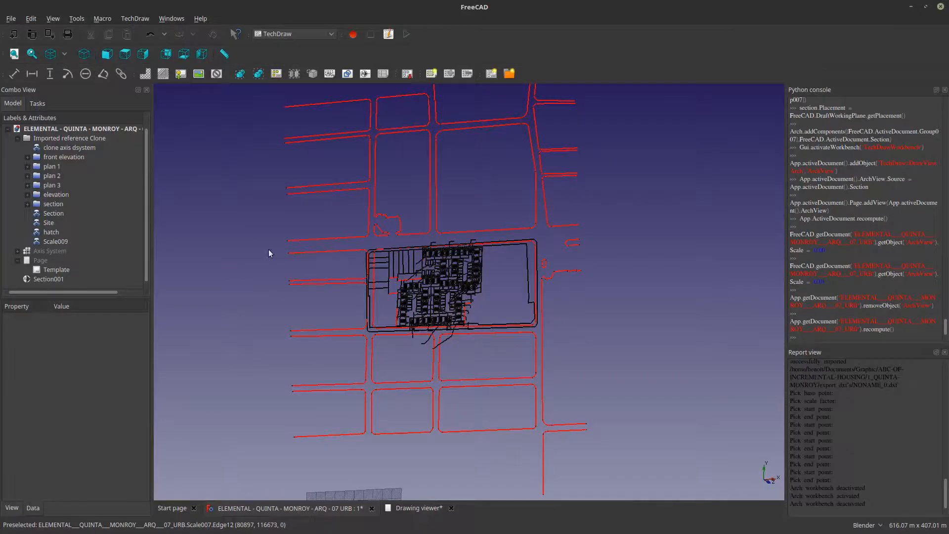
{"action": "left_click", "coordinate": [143, 53]}
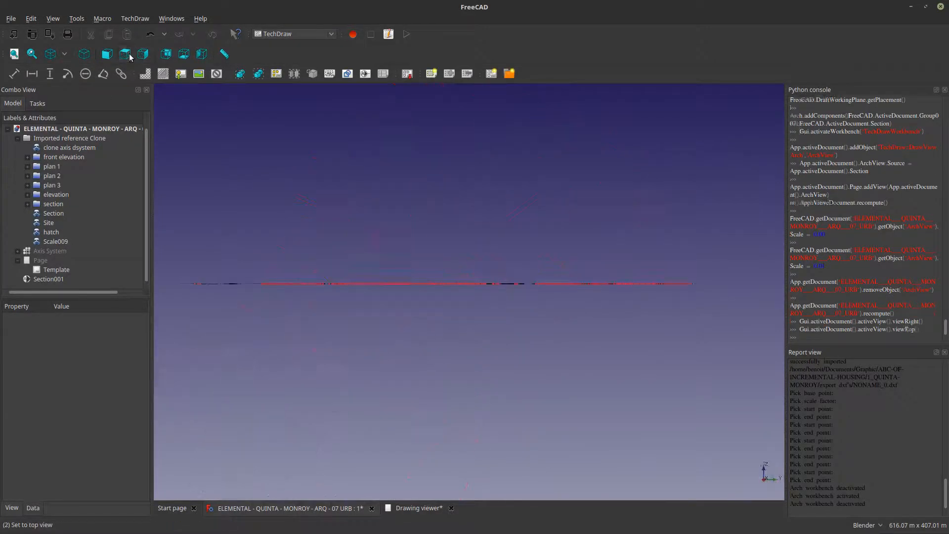
{"action": "left_click", "coordinate": [129, 54]}
{"action": "scroll", "coordinate": [500, 310], "scroll_direction": "down", "scroll_amount": 4}
{"action": "middle_click_drag", "start_coordinate": [466, 323], "coordinate": [464, 309], "text": "shift"}
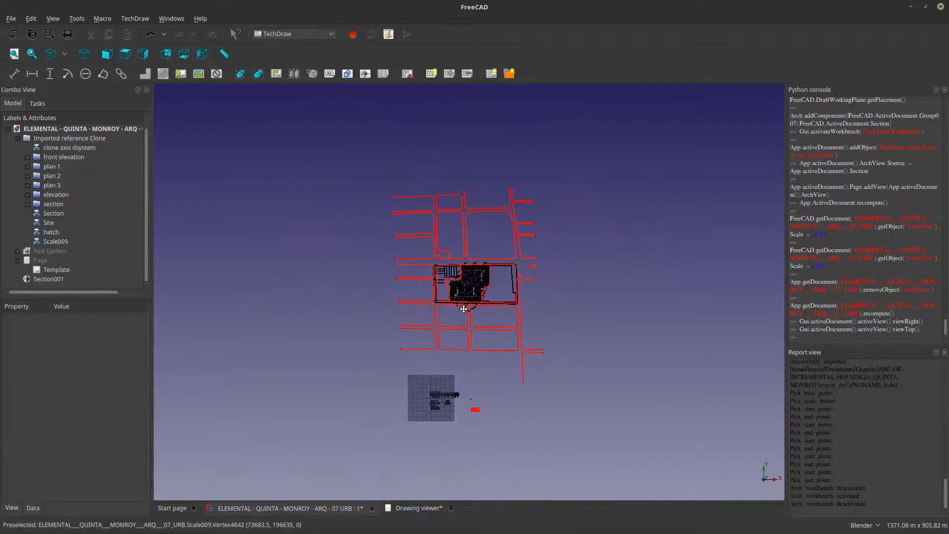